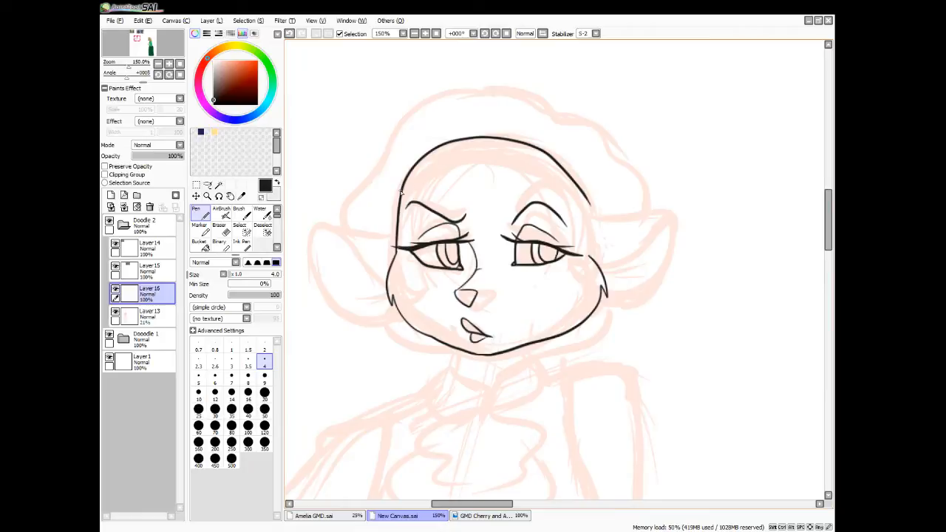
# Ink the headband's curved lines across the forehead and the sides of the head down to the outer eye corners
pyautogui.moveTo(401, 189)
pyautogui.mouseDown()
pyautogui.moveTo(474, 149)
pyautogui.moveTo(537, 160)
pyautogui.mouseUp()
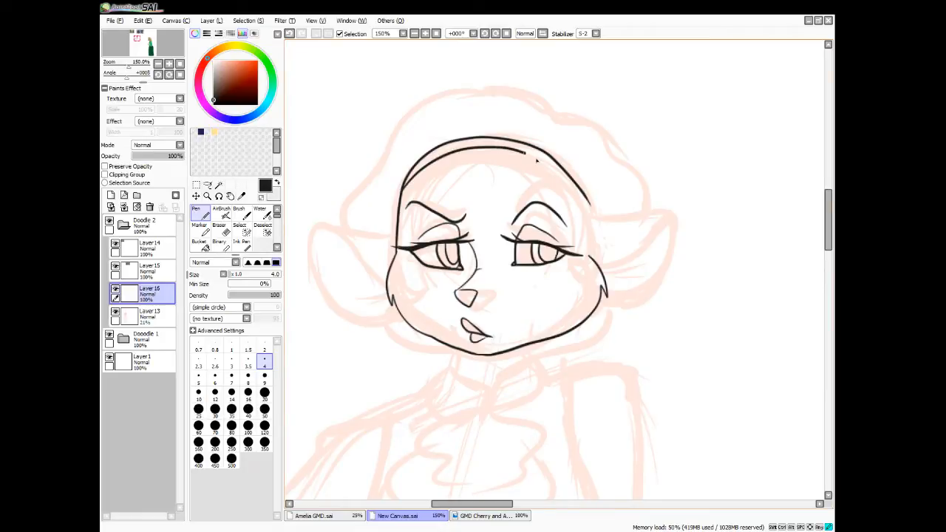
pyautogui.moveTo(537, 159); pyautogui.dragTo(591, 205)
pyautogui.moveTo(402, 195)
pyautogui.mouseDown()
pyautogui.moveTo(590, 208)
pyautogui.moveTo(591, 259)
pyautogui.mouseUp()
pyautogui.moveTo(406, 238); pyautogui.dragTo(396, 256)
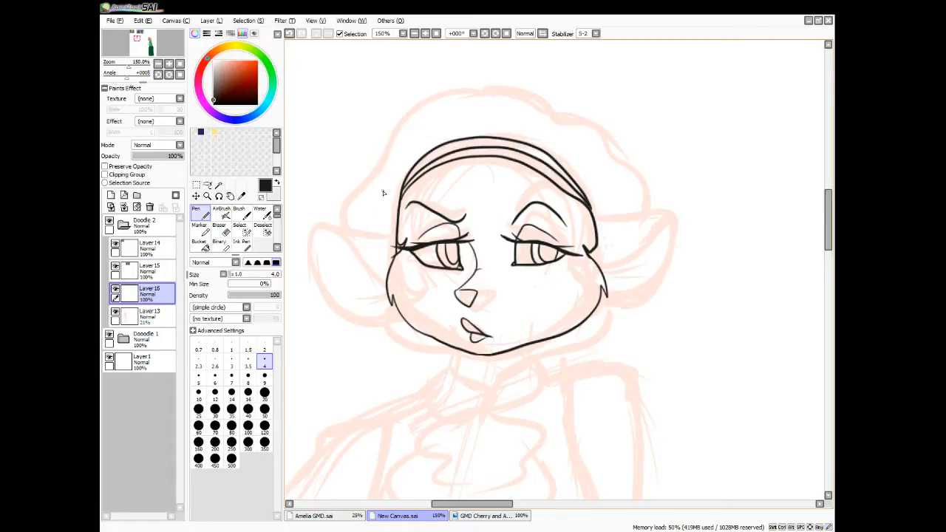
# Clean up and redraw the short line ends at the outer corners of both eyes
pyautogui.press('e')
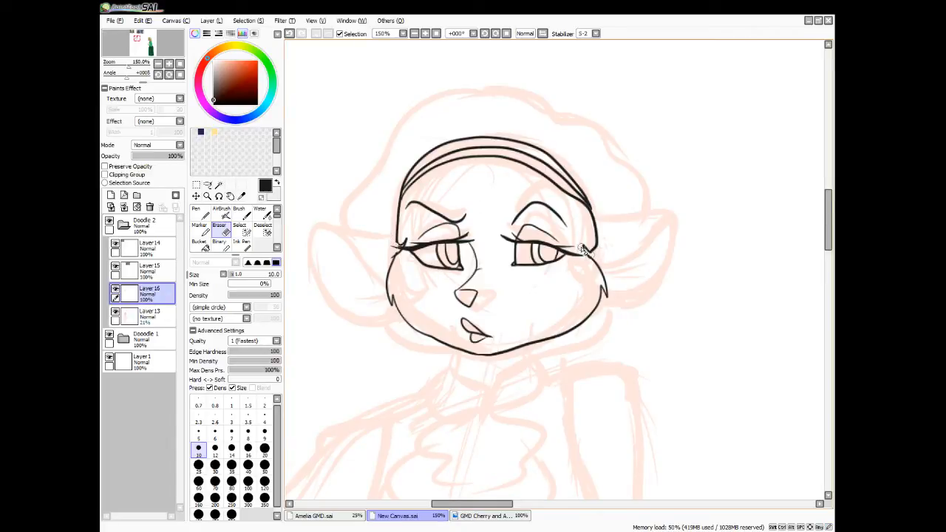
pyautogui.press('n')
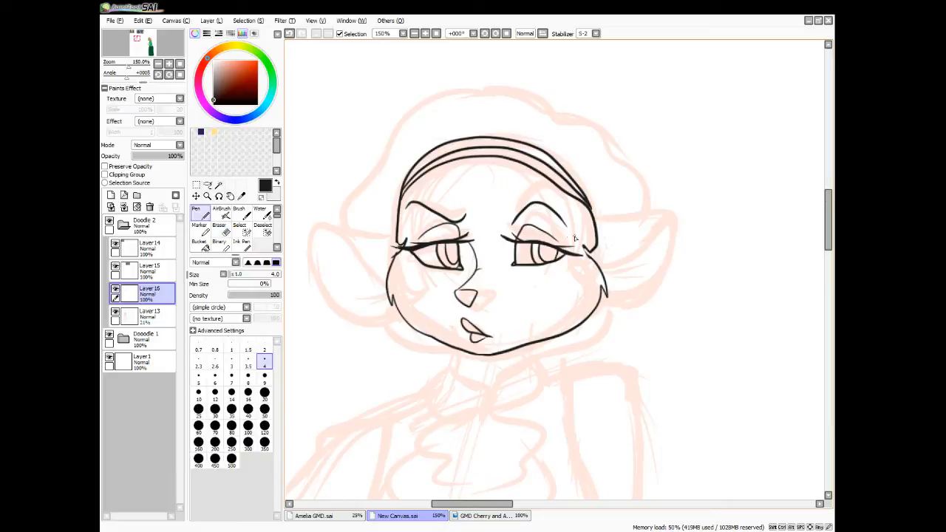
pyautogui.moveTo(584, 246); pyautogui.dragTo(594, 258)
pyautogui.moveTo(405, 242)
pyautogui.mouseDown()
pyautogui.moveTo(392, 257)
pyautogui.moveTo(402, 248)
pyautogui.moveTo(391, 244)
pyautogui.mouseUp()
pyautogui.hotkey('ctrl', 'z')
pyautogui.moveTo(404, 249); pyautogui.dragTo(392, 246)
pyautogui.click(282, 531)
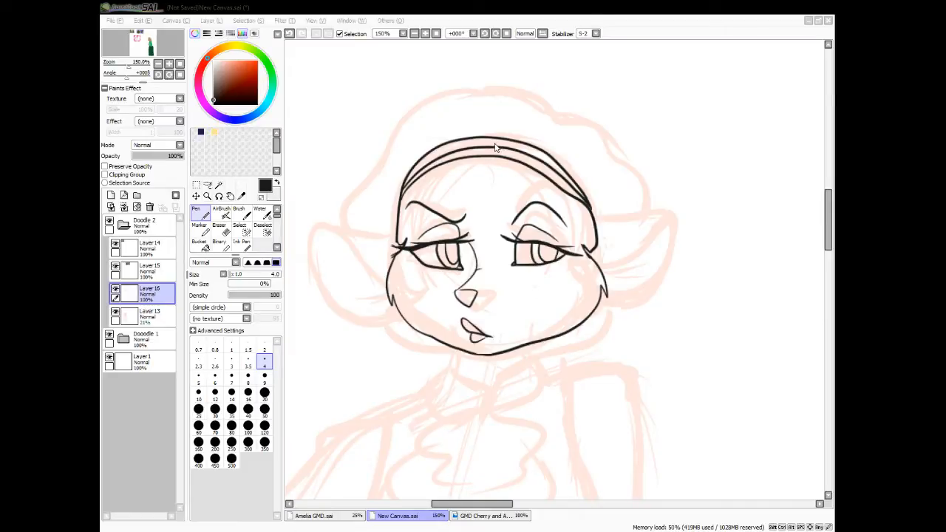
pyautogui.click(590, 181)
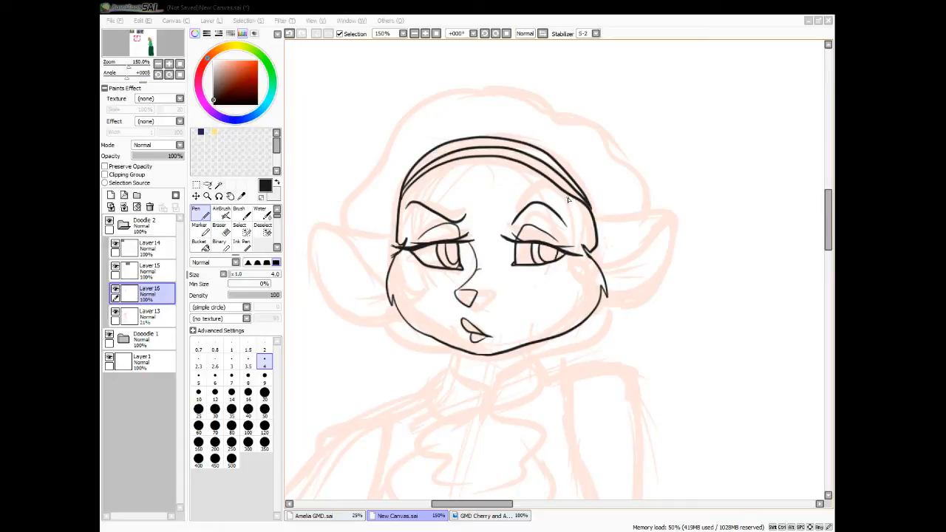
pyautogui.click(484, 132)
pyautogui.click(609, 169)
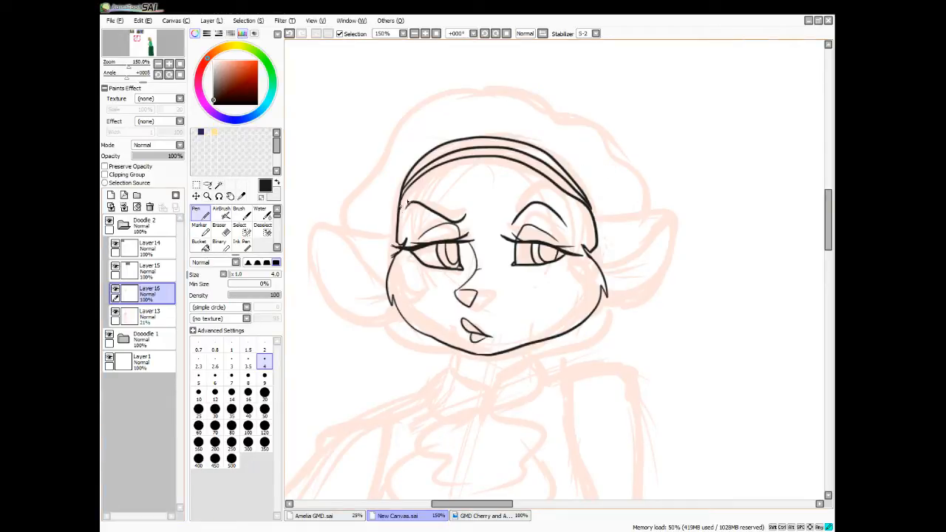
# Ink the puffy, scalloped hair outline above the headband and the locks hanging in front of both ears
pyautogui.moveTo(400, 196); pyautogui.dragTo(456, 169)
pyautogui.hotkey('ctrl', 'z')
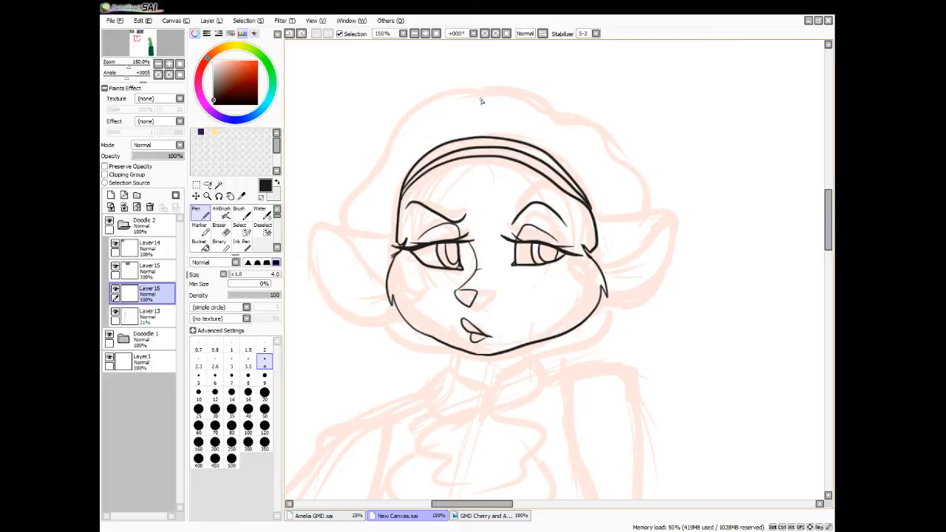
pyautogui.moveTo(501, 87)
pyautogui.mouseDown()
pyautogui.moveTo(415, 90)
pyautogui.moveTo(395, 126)
pyautogui.moveTo(360, 153)
pyautogui.moveTo(341, 227)
pyautogui.mouseUp()
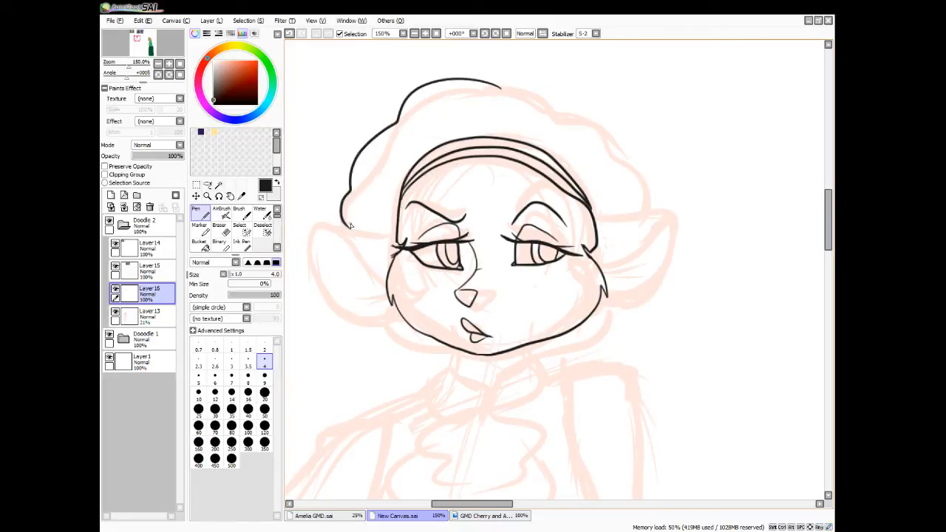
pyautogui.moveTo(500, 89)
pyautogui.mouseDown()
pyautogui.moveTo(537, 87)
pyautogui.moveTo(595, 126)
pyautogui.moveTo(597, 148)
pyautogui.moveTo(627, 175)
pyautogui.moveTo(627, 215)
pyautogui.mouseUp()
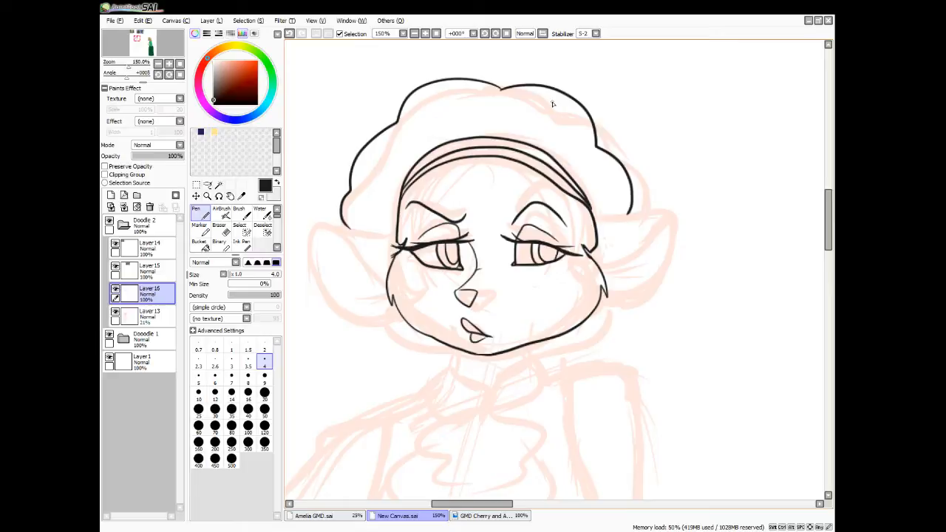
pyautogui.moveTo(390, 195); pyautogui.dragTo(378, 260)
pyautogui.moveTo(600, 202)
pyautogui.mouseDown()
pyautogui.moveTo(611, 259)
pyautogui.moveTo(586, 256)
pyautogui.mouseUp()
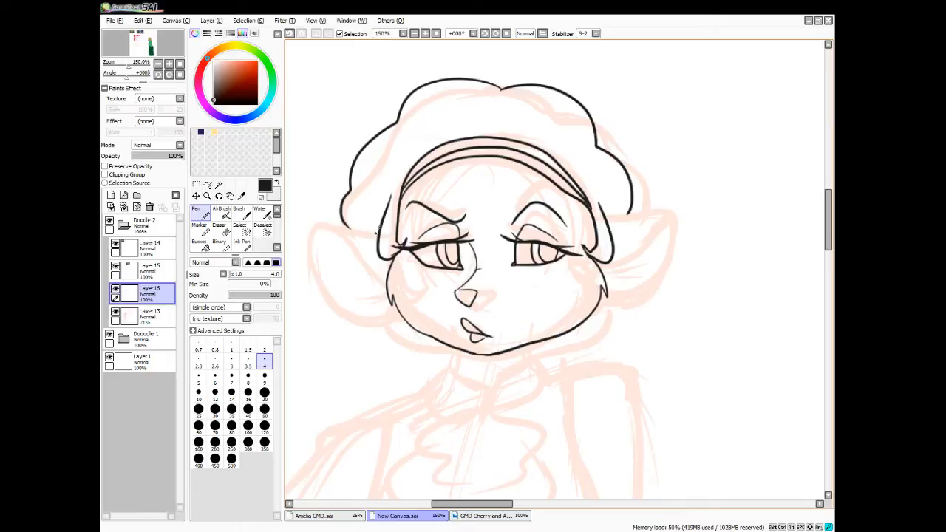
# Ink the large rounded ear beside the furrowed brow and erase its overlap at the cheek
pyautogui.moveTo(375, 231); pyautogui.dragTo(399, 312)
pyautogui.press('e')
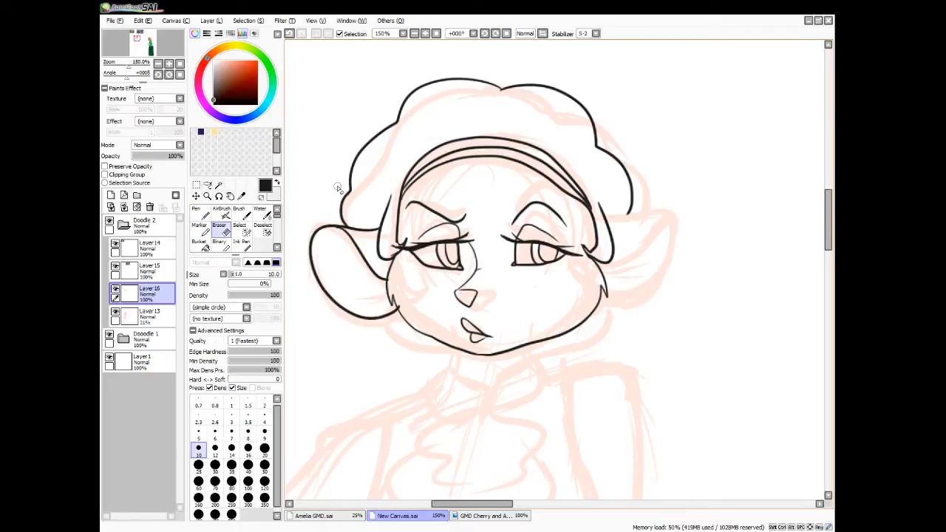
pyautogui.moveTo(402, 311); pyautogui.dragTo(400, 300)
pyautogui.press('n')
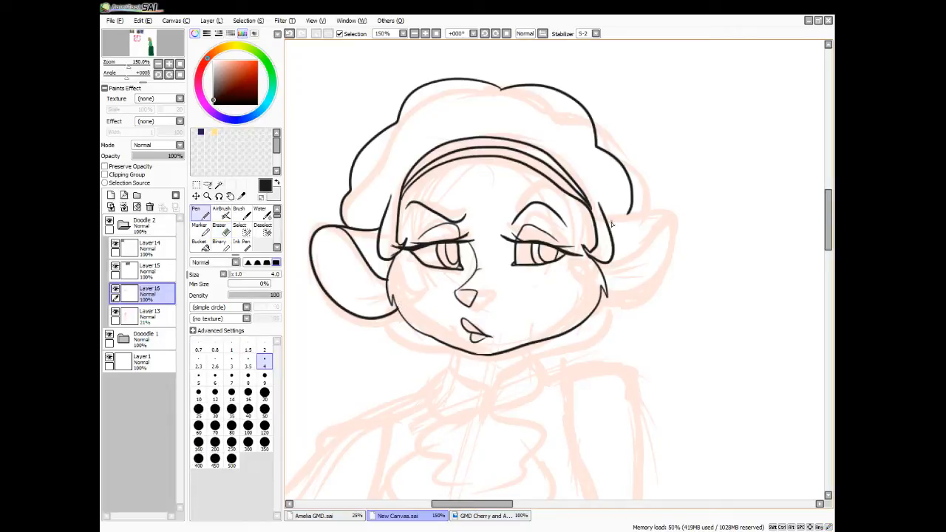
pyautogui.moveTo(610, 222)
pyautogui.mouseDown()
pyautogui.moveTo(671, 233)
pyautogui.moveTo(676, 267)
pyautogui.moveTo(642, 295)
pyautogui.mouseUp()
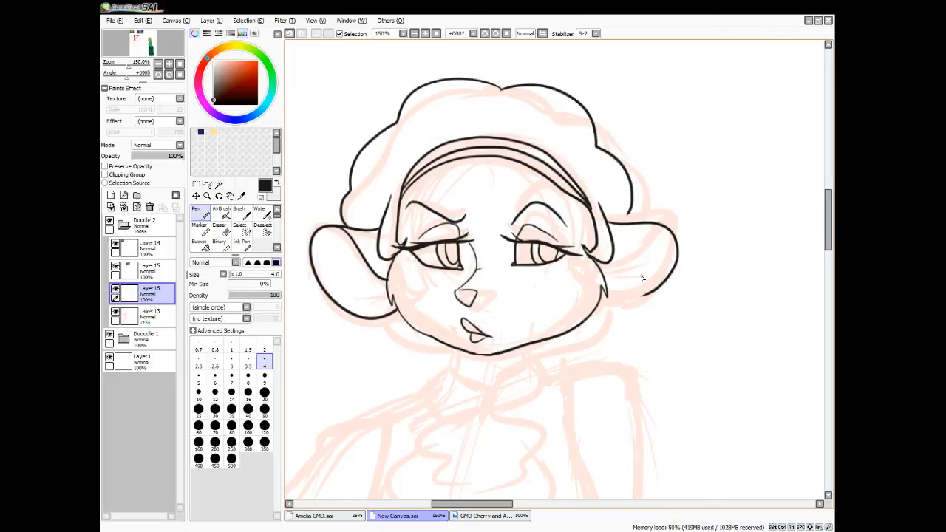
pyautogui.press('h')
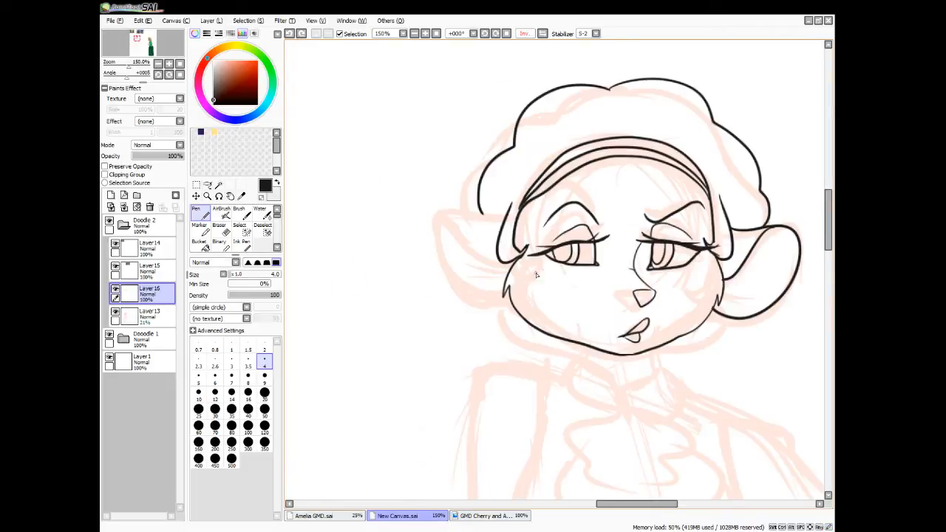
pyautogui.moveTo(493, 231)
pyautogui.mouseDown()
pyautogui.moveTo(414, 262)
pyautogui.moveTo(445, 309)
pyautogui.moveTo(483, 308)
pyautogui.moveTo(505, 292)
pyautogui.mouseUp()
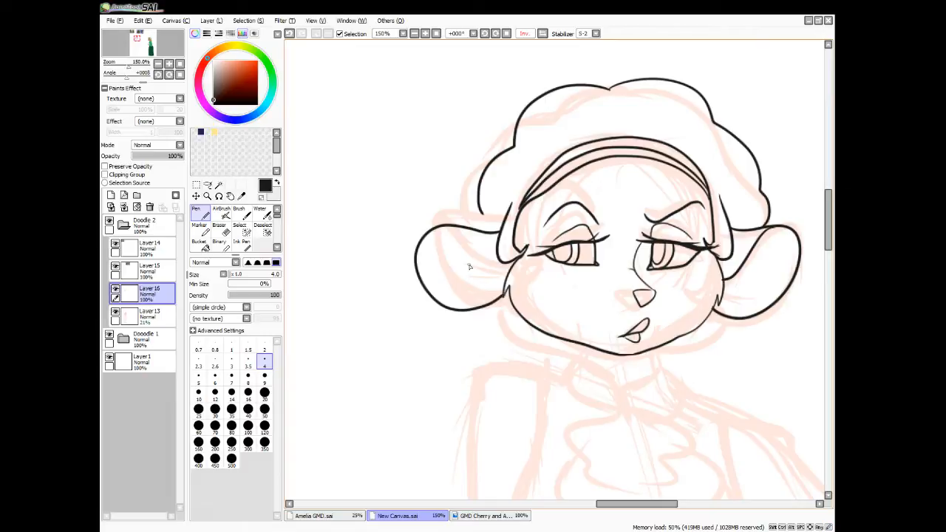
pyautogui.hotkey('ctrl', 'z')
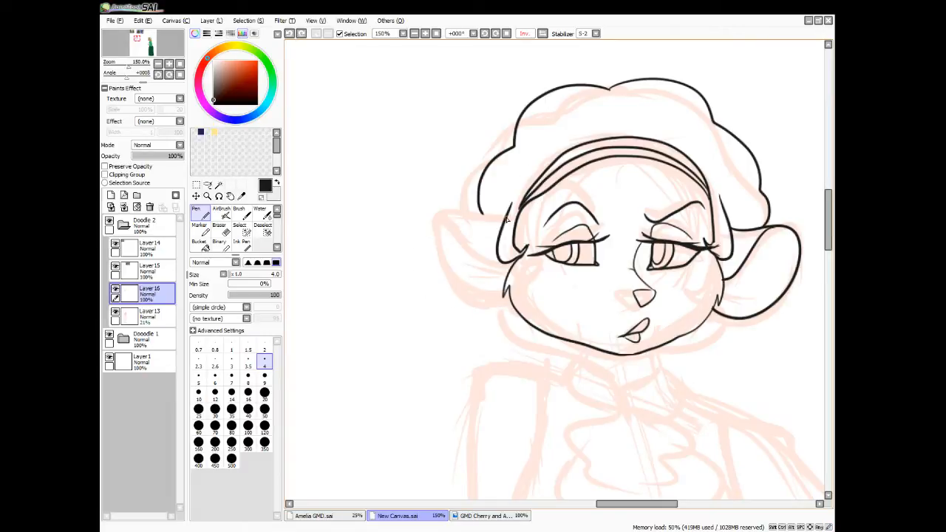
pyautogui.moveTo(509, 215)
pyautogui.mouseDown()
pyautogui.moveTo(469, 212)
pyautogui.moveTo(431, 234)
pyautogui.mouseUp()
pyautogui.hotkey('ctrl', 'z')
# Ink the missing ear's outline with its inner fold and fur strokes, and the hair curls beneath both cheeks
pyautogui.moveTo(510, 215)
pyautogui.mouseDown()
pyautogui.moveTo(453, 212)
pyautogui.moveTo(426, 238)
pyautogui.moveTo(435, 292)
pyautogui.moveTo(509, 305)
pyautogui.mouseUp()
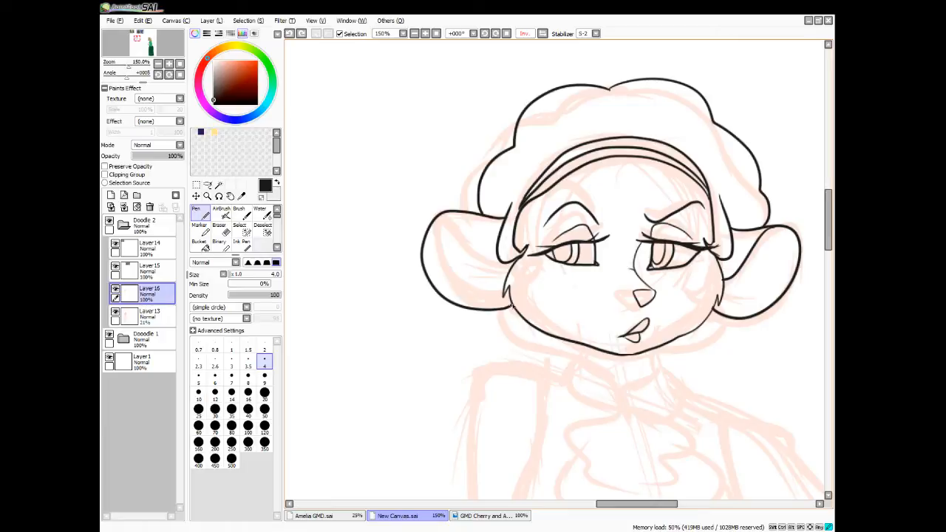
pyautogui.moveTo(450, 214)
pyautogui.mouseDown()
pyautogui.moveTo(508, 275)
pyautogui.moveTo(472, 286)
pyautogui.moveTo(490, 294)
pyautogui.mouseUp()
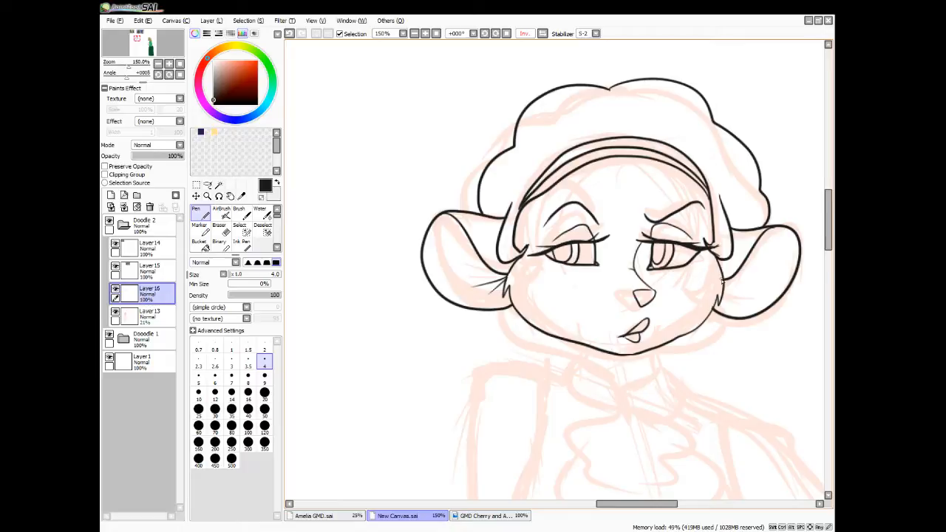
pyautogui.press('h')
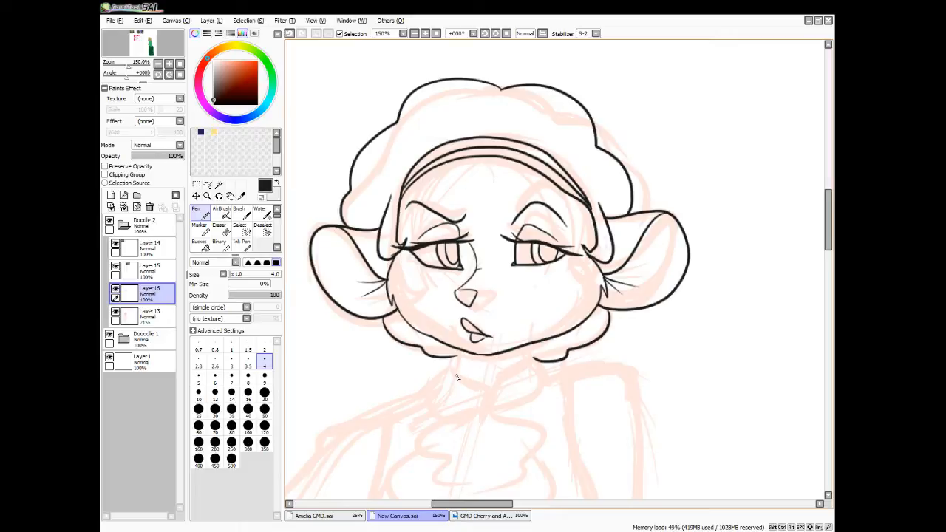
# Ink both sides of the neck and the pointed shirt collar beneath the chin
pyautogui.moveTo(455, 354); pyautogui.dragTo(453, 373)
pyautogui.moveTo(532, 345); pyautogui.dragTo(533, 362)
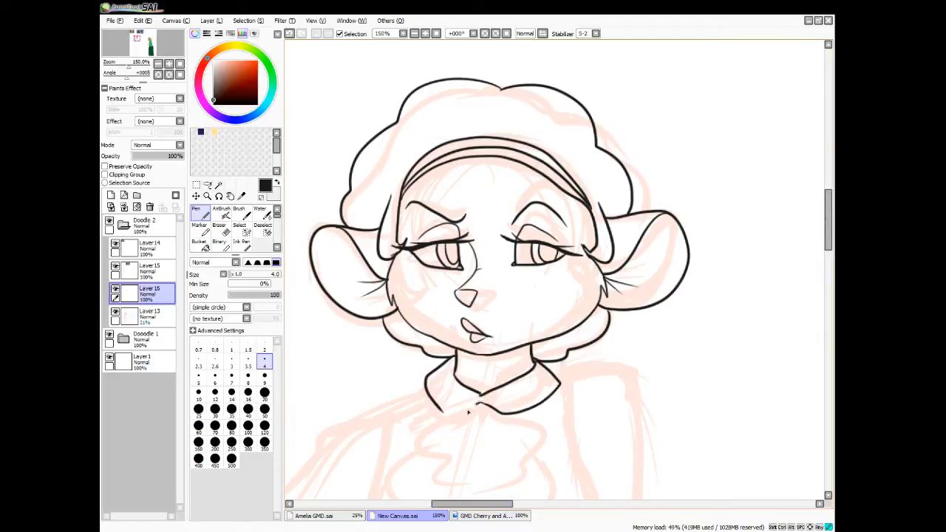
pyautogui.moveTo(479, 403)
pyautogui.mouseDown()
pyautogui.moveTo(450, 418)
pyautogui.moveTo(431, 404)
pyautogui.mouseUp()
# Ink the ruffled cravat below the collar and the vest with its front seam and two round buttons
pyautogui.moveTo(828, 226); pyautogui.dragTo(825, 238)
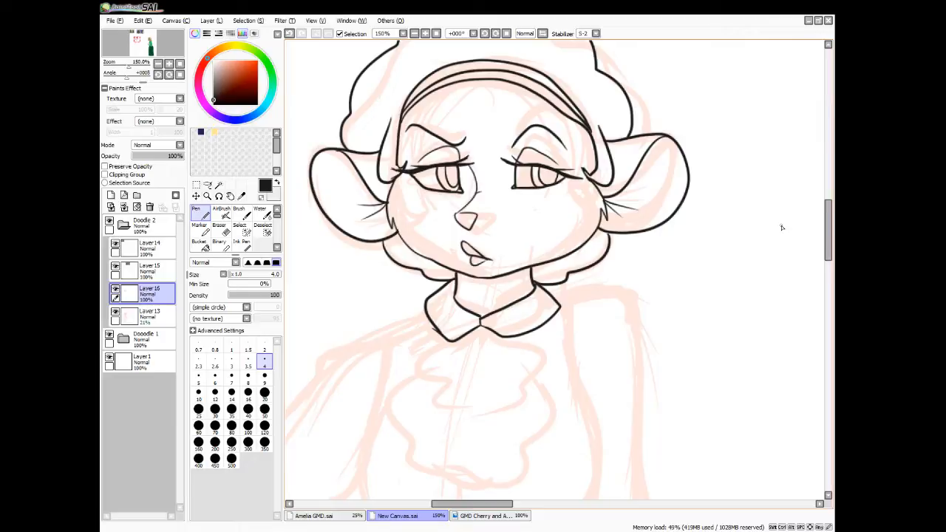
pyautogui.hotkey('ctrl', 'z')
pyautogui.moveTo(508, 147); pyautogui.dragTo(569, 124)
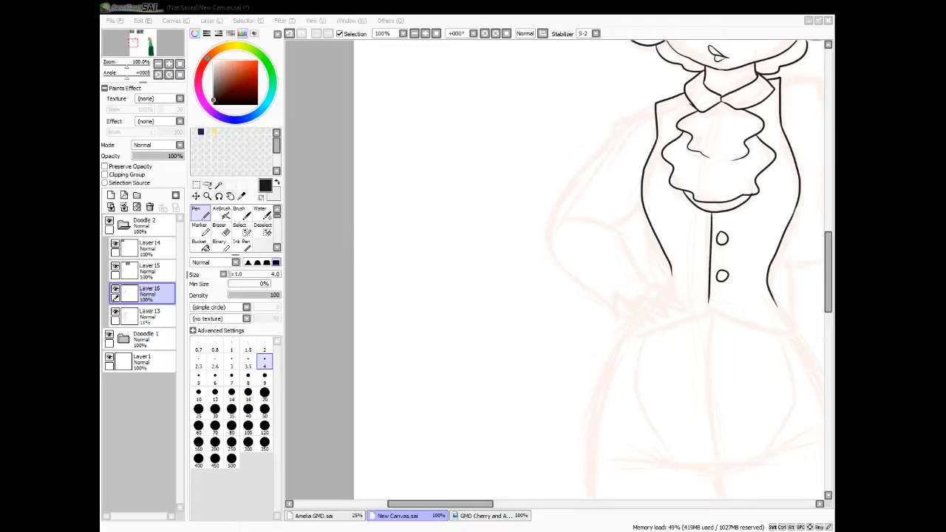
# Ink the shoulder cap, sleeve outline and elbow creases of the bent arm that rests on the hip
pyautogui.click(653, 108)
pyautogui.moveTo(655, 106); pyautogui.dragTo(637, 114)
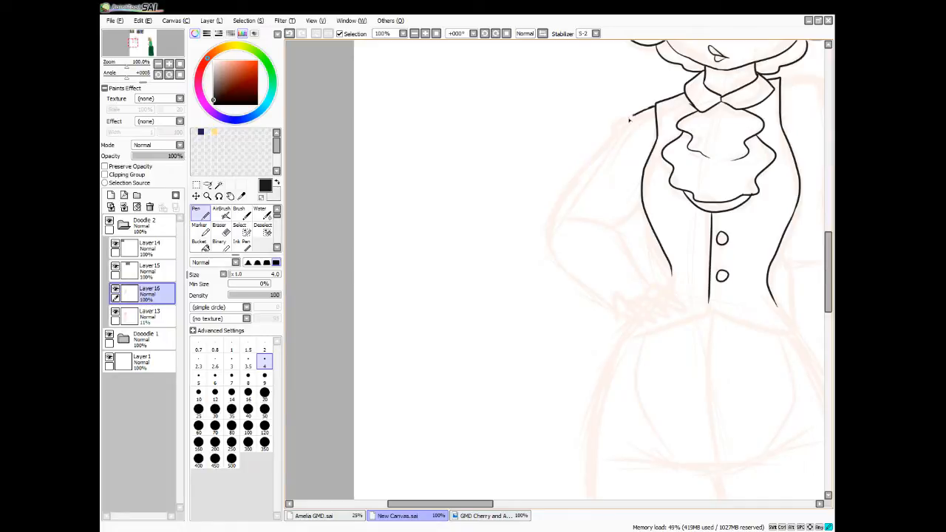
pyautogui.moveTo(628, 119); pyautogui.dragTo(615, 139)
pyautogui.moveTo(615, 138); pyautogui.dragTo(632, 139)
pyautogui.moveTo(615, 139); pyautogui.dragTo(610, 303)
pyautogui.moveTo(642, 204)
pyautogui.mouseDown()
pyautogui.moveTo(619, 223)
pyautogui.moveTo(561, 215)
pyautogui.moveTo(580, 225)
pyautogui.mouseUp()
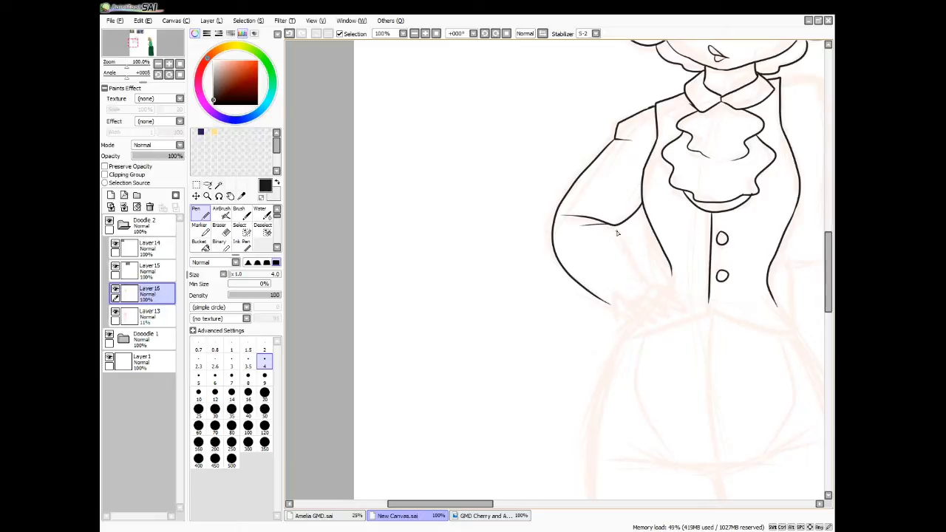
# Ink the hanging arm's shoulder and upper sleeve down to the elbow, with fold lines at the armpit and elbow
pyautogui.moveTo(567, 79)
pyautogui.mouseDown()
pyautogui.moveTo(604, 78)
pyautogui.moveTo(603, 101)
pyautogui.mouseUp()
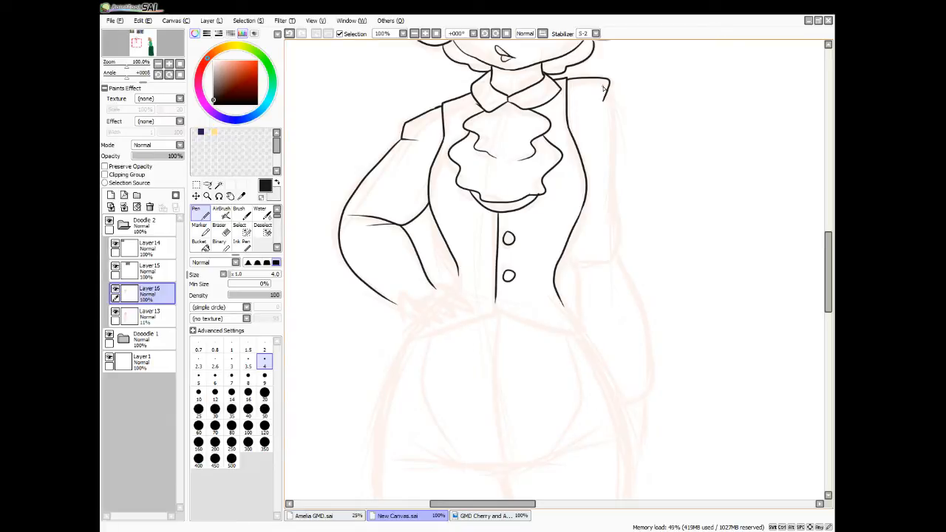
pyautogui.moveTo(604, 84); pyautogui.dragTo(572, 130)
pyautogui.moveTo(608, 83)
pyautogui.mouseDown()
pyautogui.moveTo(625, 246)
pyautogui.moveTo(584, 254)
pyautogui.moveTo(603, 250)
pyautogui.mouseUp()
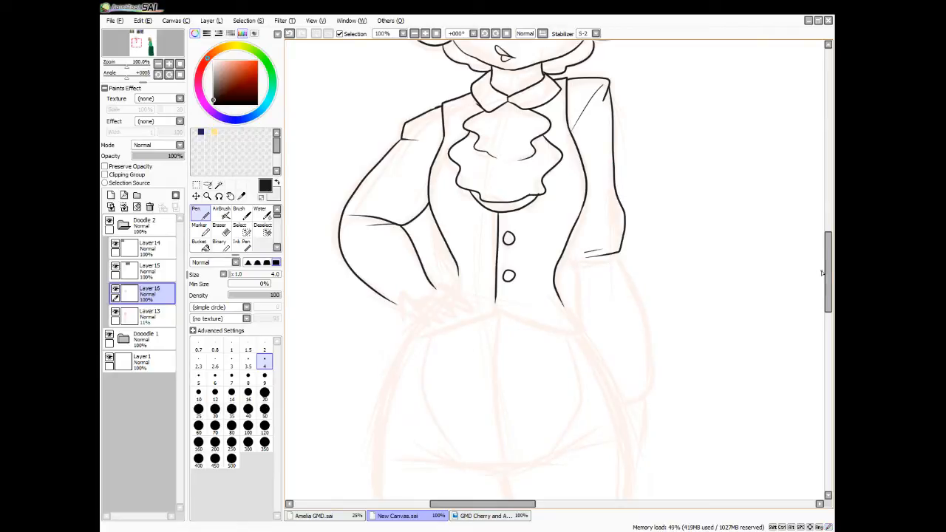
# Ink the hanging arm's lower sleeve and the fingers of the hand on the hip, erasing overlapping finger lines
pyautogui.moveTo(821, 273)
pyautogui.mouseDown()
pyautogui.moveTo(819, 247)
pyautogui.moveTo(819, 256)
pyautogui.mouseUp()
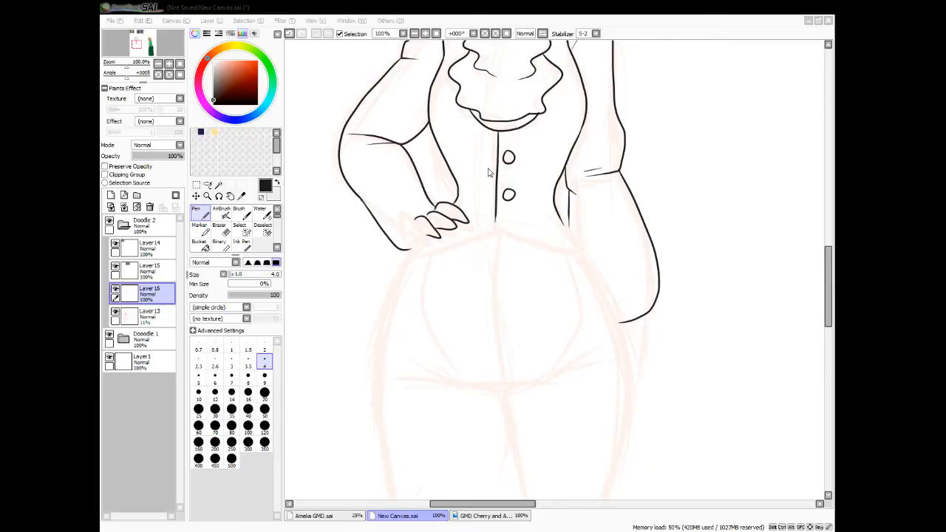
pyautogui.moveTo(392, 141); pyautogui.dragTo(404, 145)
pyautogui.press('e')
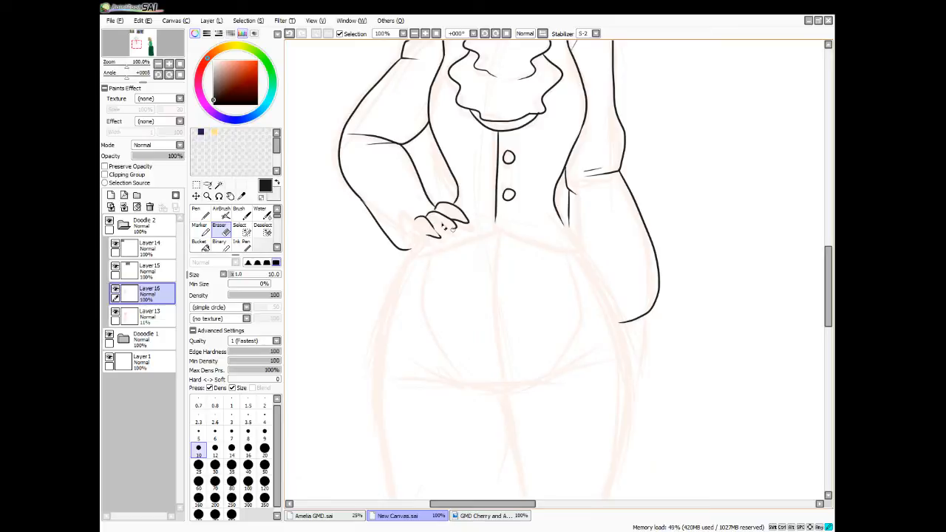
pyautogui.press('n')
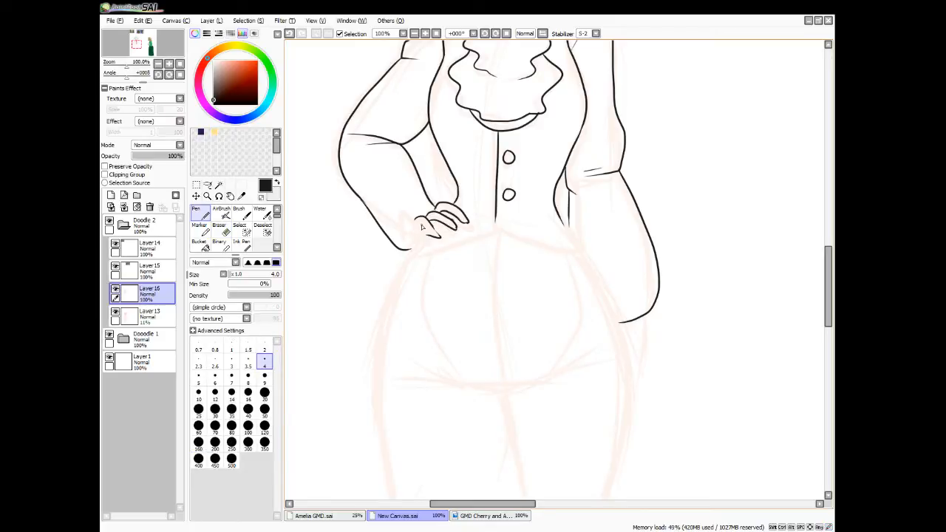
pyautogui.scroll(-1, 422, 229)
pyautogui.scroll(2, 420, 251)
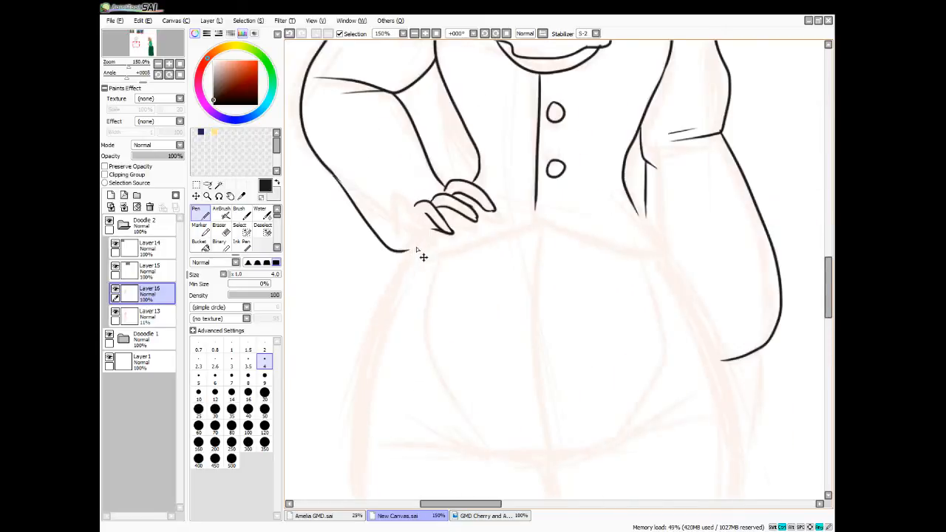
pyautogui.press('e')
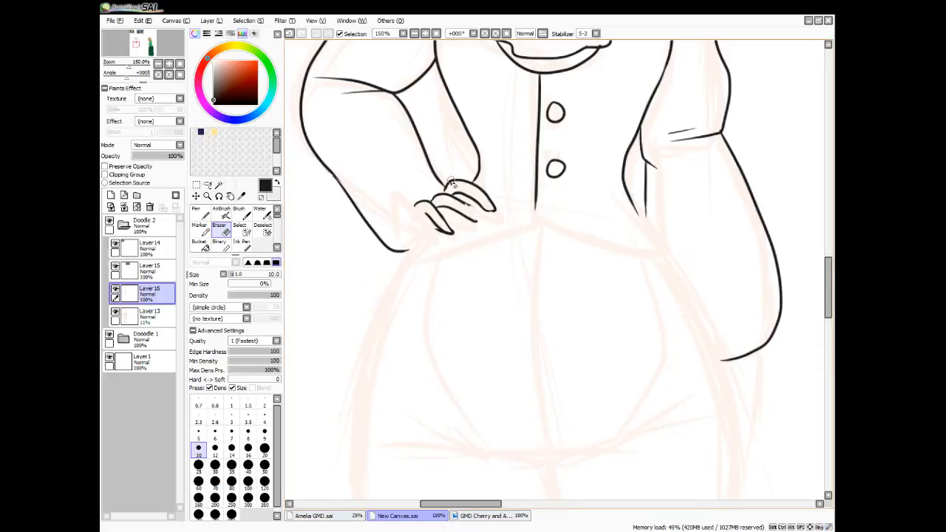
pyautogui.press('n')
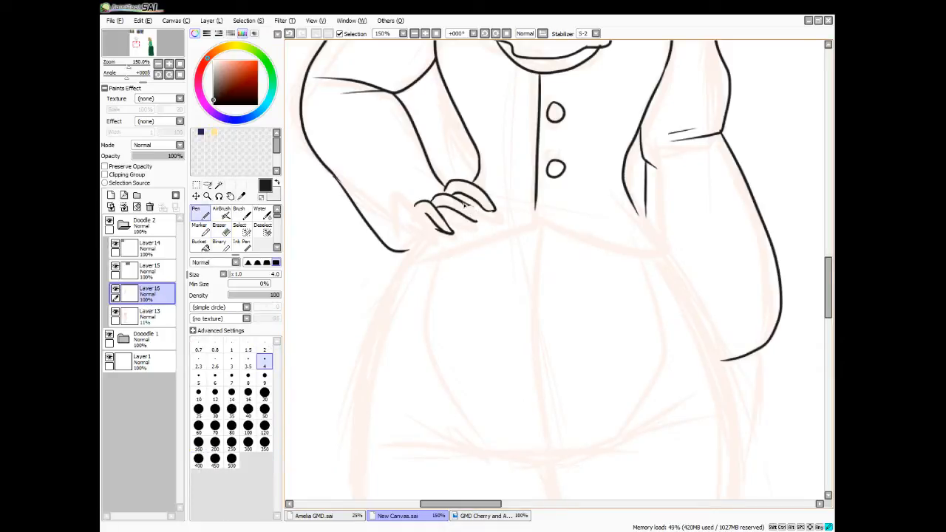
# Ink the outer edge of the hand on the hip, the hip curve beneath it and the vest's curved lower hem
pyautogui.moveTo(464, 205)
pyautogui.mouseDown()
pyautogui.moveTo(482, 218)
pyautogui.moveTo(382, 314)
pyautogui.mouseUp()
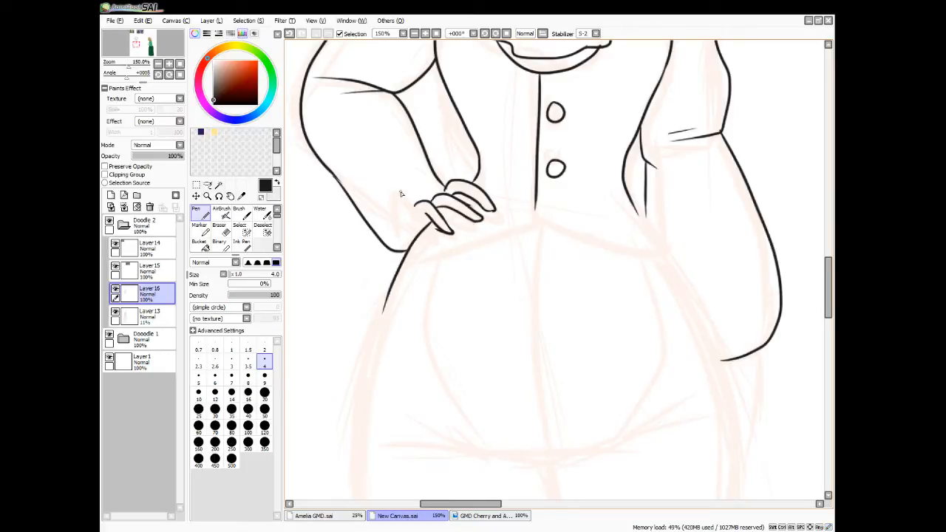
pyautogui.moveTo(417, 204); pyautogui.dragTo(404, 251)
pyautogui.moveTo(537, 200)
pyautogui.mouseDown()
pyautogui.moveTo(534, 224)
pyautogui.moveTo(503, 242)
pyautogui.moveTo(402, 260)
pyautogui.mouseUp()
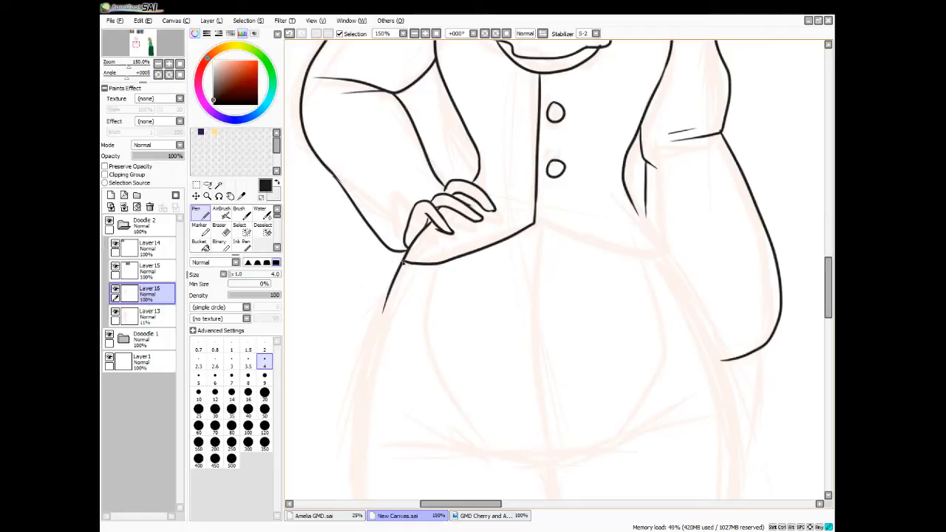
pyautogui.moveTo(534, 229)
pyautogui.mouseDown()
pyautogui.moveTo(567, 246)
pyautogui.moveTo(658, 264)
pyautogui.mouseUp()
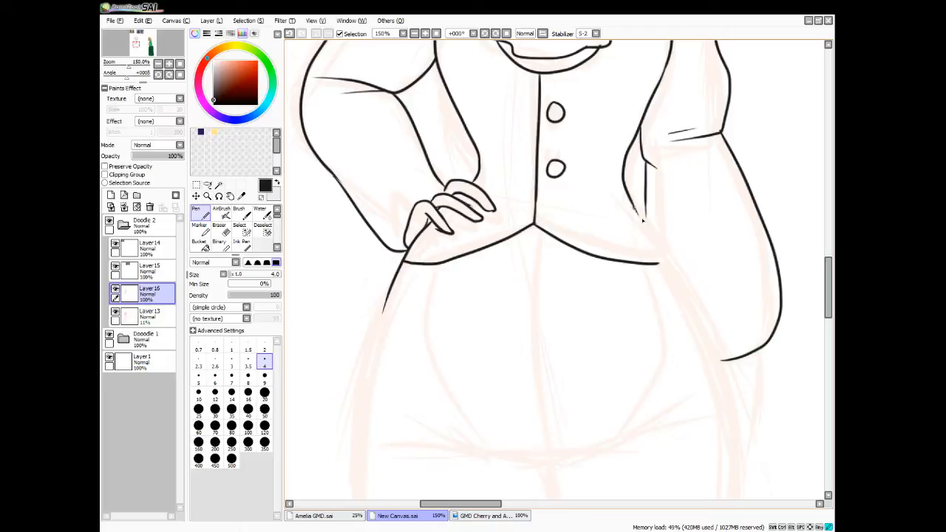
# Ink the vest's side edge down to the hem corner and the hip line on the hanging-arm side, redrawing the hip line
pyautogui.moveTo(642, 220); pyautogui.dragTo(714, 421)
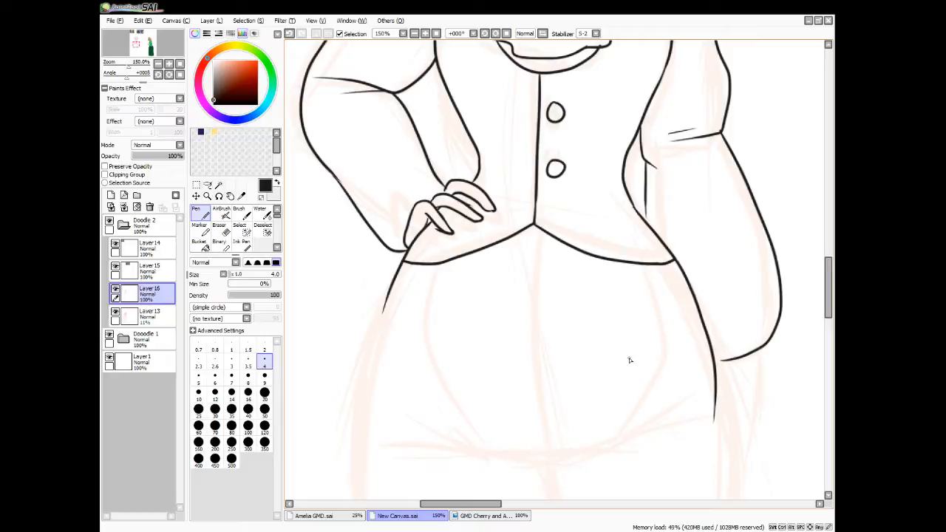
pyautogui.scroll(-3, 629, 360)
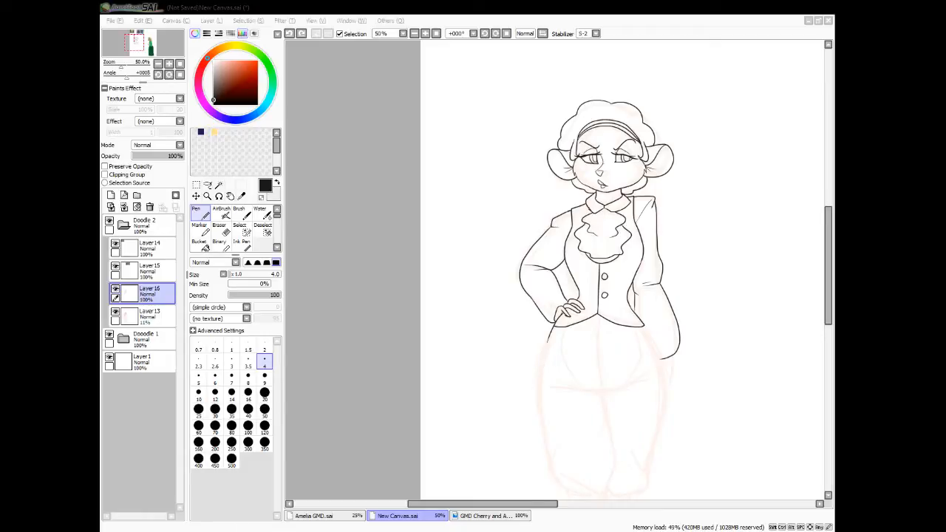
pyautogui.click(827, 282)
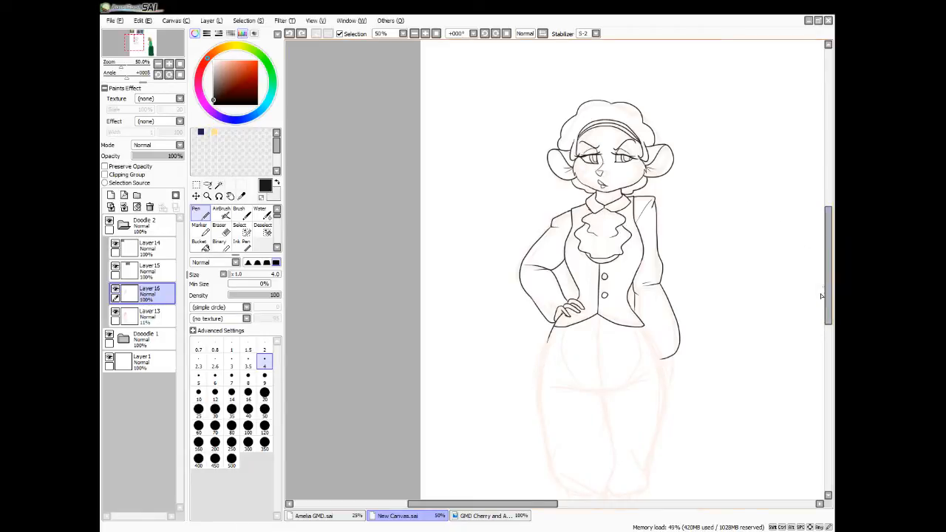
pyautogui.moveTo(824, 284); pyautogui.dragTo(814, 319)
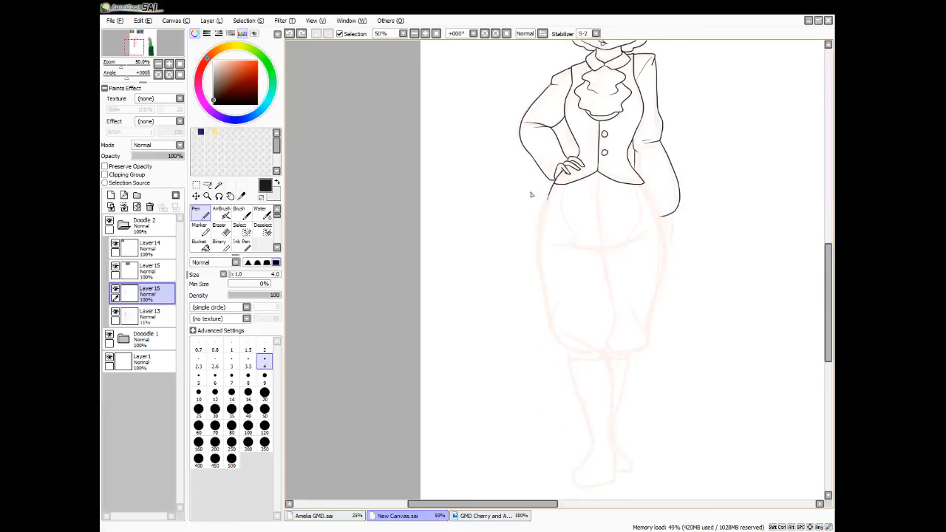
pyautogui.scroll(4, 663, 246)
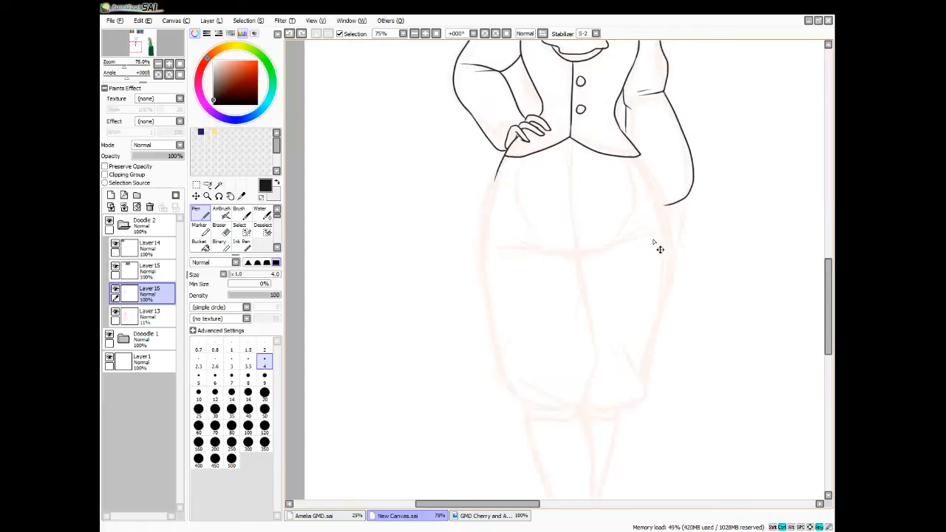
pyautogui.moveTo(826, 322); pyautogui.dragTo(826, 302)
pyautogui.moveTo(589, 175)
pyautogui.mouseDown()
pyautogui.moveTo(633, 234)
pyautogui.moveTo(675, 342)
pyautogui.moveTo(677, 367)
pyautogui.mouseUp()
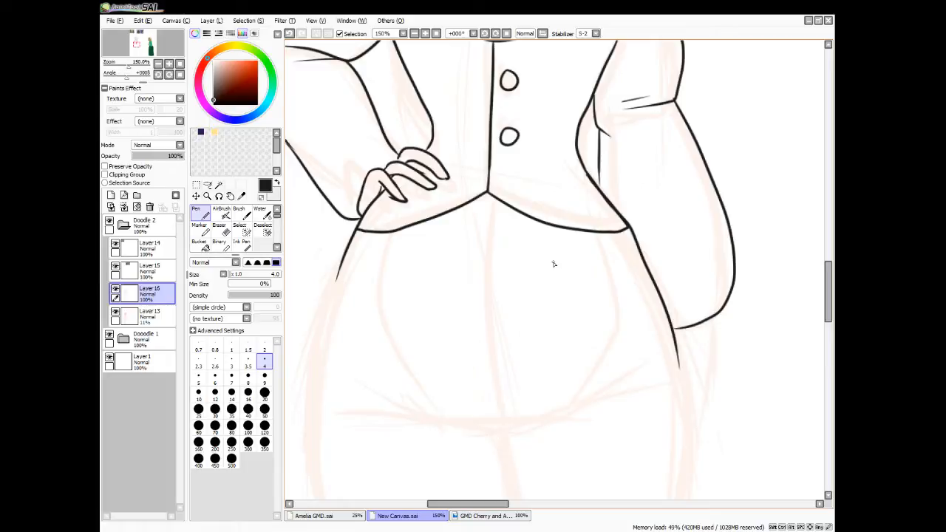
pyautogui.hotkey('ctrl', 'z')
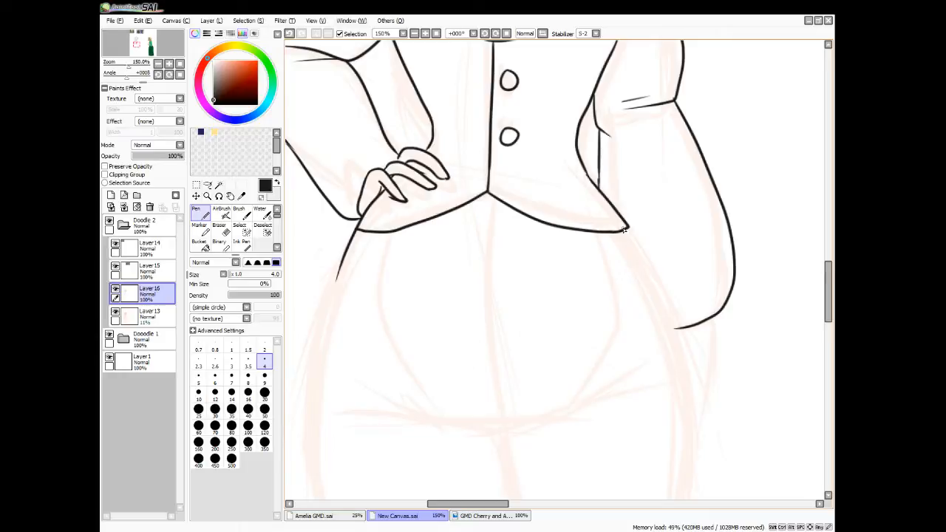
pyautogui.moveTo(624, 229); pyautogui.dragTo(679, 444)
# Ink the trousers' centre seam from the vest point down to the crotch, with crease lines spreading toward both thighs
pyautogui.moveTo(484, 195)
pyautogui.mouseDown()
pyautogui.moveTo(505, 421)
pyautogui.moveTo(374, 412)
pyautogui.mouseUp()
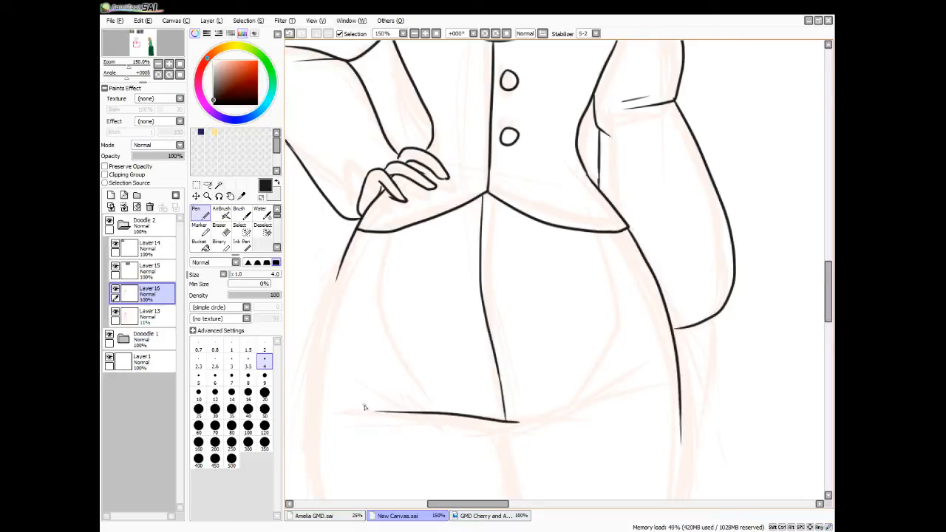
pyautogui.moveTo(440, 420); pyautogui.dragTo(384, 425)
pyautogui.hotkey('ctrl', 'z')
pyautogui.moveTo(520, 421); pyautogui.dragTo(640, 394)
pyautogui.moveTo(584, 407); pyautogui.dragTo(609, 396)
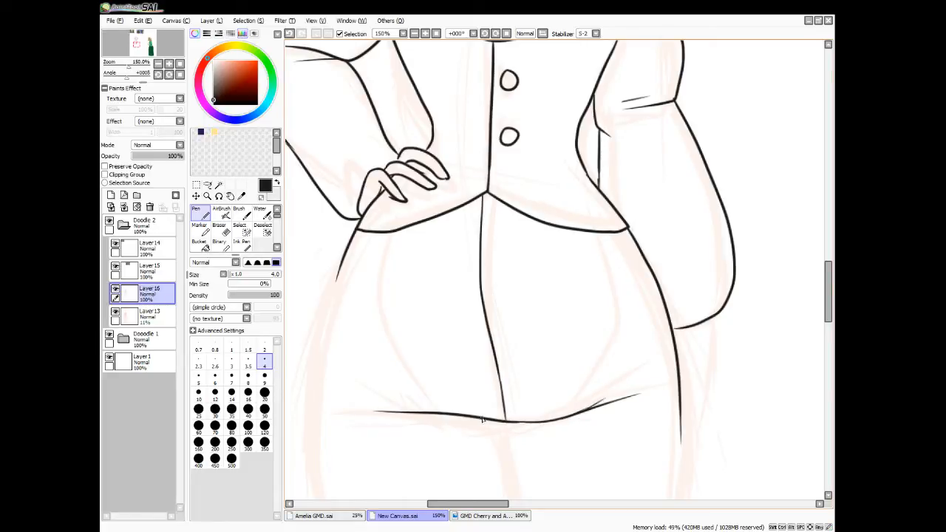
pyautogui.moveTo(408, 414)
pyautogui.mouseDown()
pyautogui.moveTo(430, 398)
pyautogui.moveTo(443, 417)
pyautogui.mouseUp()
# Ink the outer hip and thigh lines of both trouser legs down toward the knees
pyautogui.moveTo(339, 274)
pyautogui.mouseDown()
pyautogui.moveTo(312, 415)
pyautogui.moveTo(323, 459)
pyautogui.mouseUp()
pyautogui.moveTo(833, 318); pyautogui.dragTo(832, 336)
pyautogui.moveTo(680, 263)
pyautogui.mouseDown()
pyautogui.moveTo(682, 352)
pyautogui.moveTo(671, 414)
pyautogui.moveTo(652, 438)
pyautogui.mouseUp()
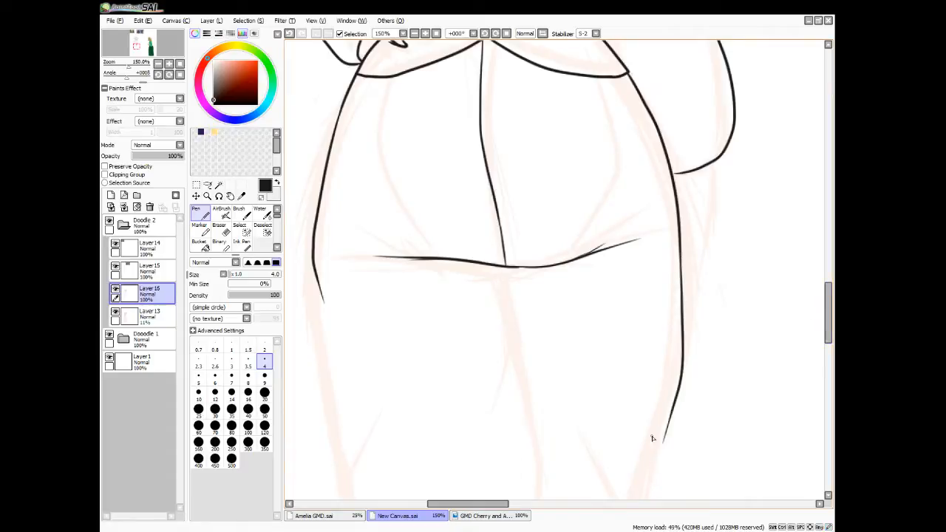
pyautogui.moveTo(483, 504); pyautogui.dragTo(467, 505)
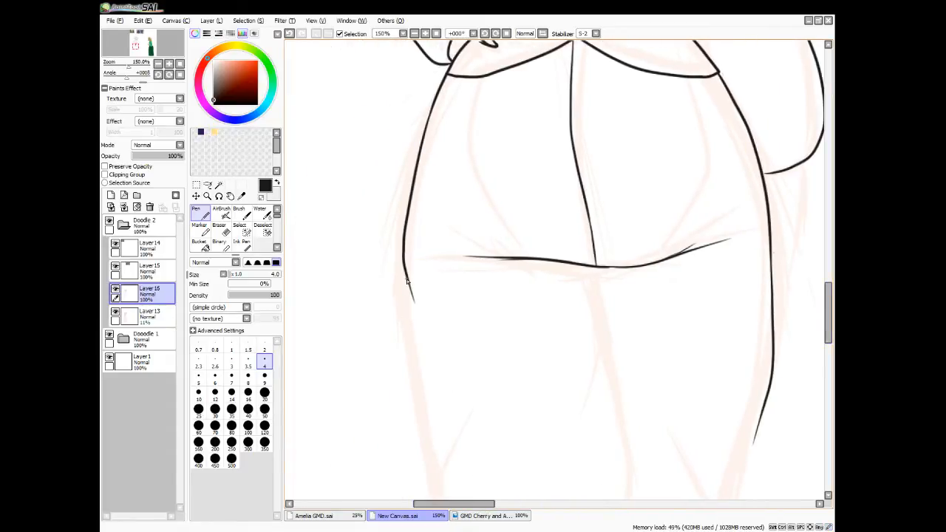
pyautogui.moveTo(405, 280)
pyautogui.mouseDown()
pyautogui.moveTo(413, 430)
pyautogui.moveTo(434, 479)
pyautogui.mouseUp()
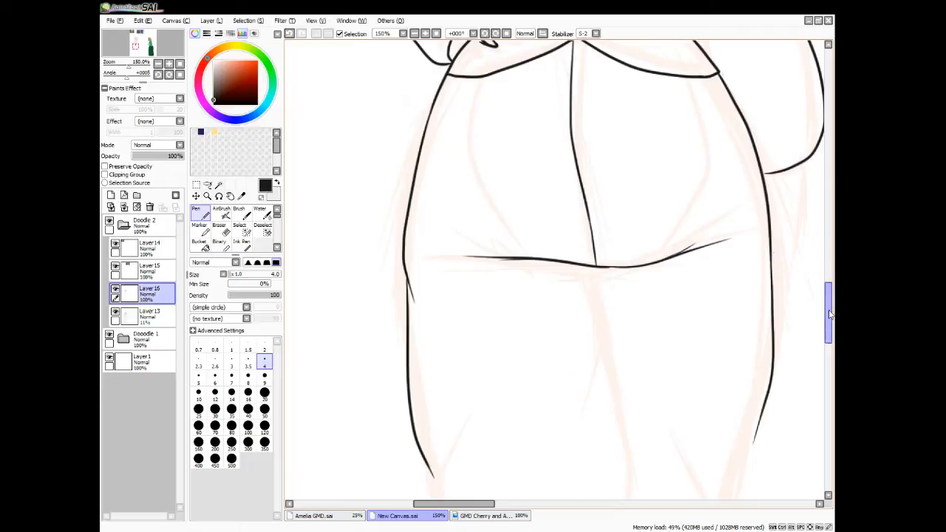
# Ink the inner leg seam and the puffed knee of the trouser leg below the hand on the hip, with its fold lines
pyautogui.moveTo(829, 314); pyautogui.dragTo(828, 336)
pyautogui.moveTo(600, 90)
pyautogui.mouseDown()
pyautogui.moveTo(612, 172)
pyautogui.moveTo(580, 280)
pyautogui.mouseUp()
pyautogui.moveTo(611, 182)
pyautogui.mouseDown()
pyautogui.moveTo(634, 316)
pyautogui.moveTo(593, 403)
pyautogui.moveTo(570, 401)
pyautogui.mouseUp()
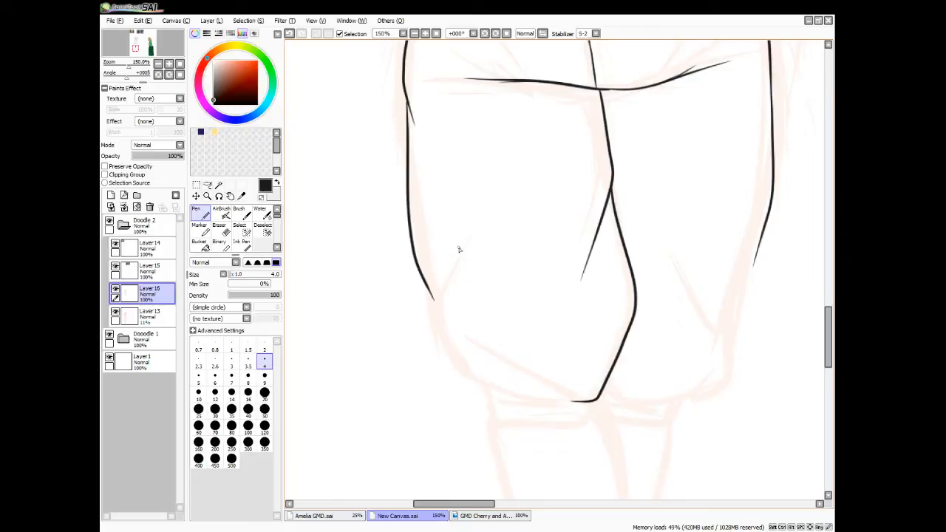
pyautogui.moveTo(460, 250)
pyautogui.mouseDown()
pyautogui.moveTo(437, 300)
pyautogui.moveTo(454, 366)
pyautogui.moveTo(486, 391)
pyautogui.moveTo(576, 402)
pyautogui.moveTo(485, 344)
pyautogui.mouseUp()
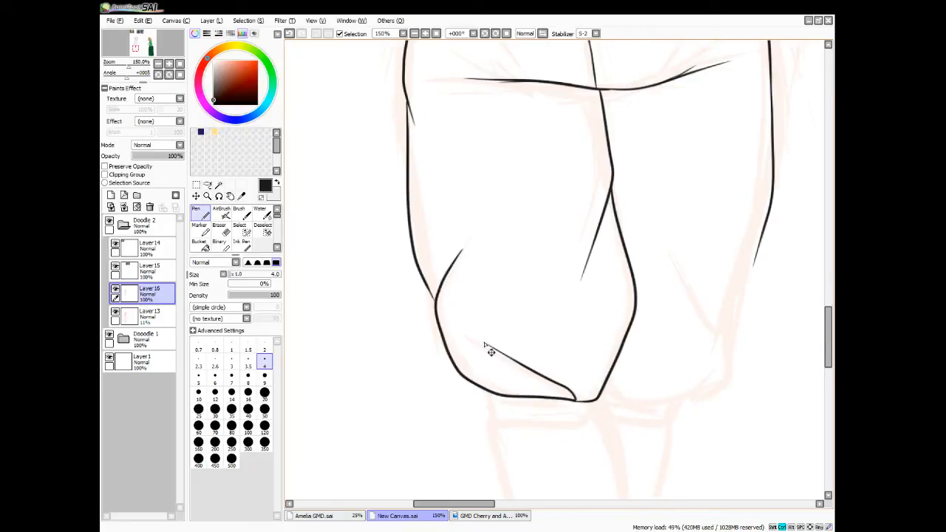
# Ink the lower outer edge, knee fold and puffed bottom of the trouser leg on the hanging-arm side
pyautogui.scroll(-5, 484, 345)
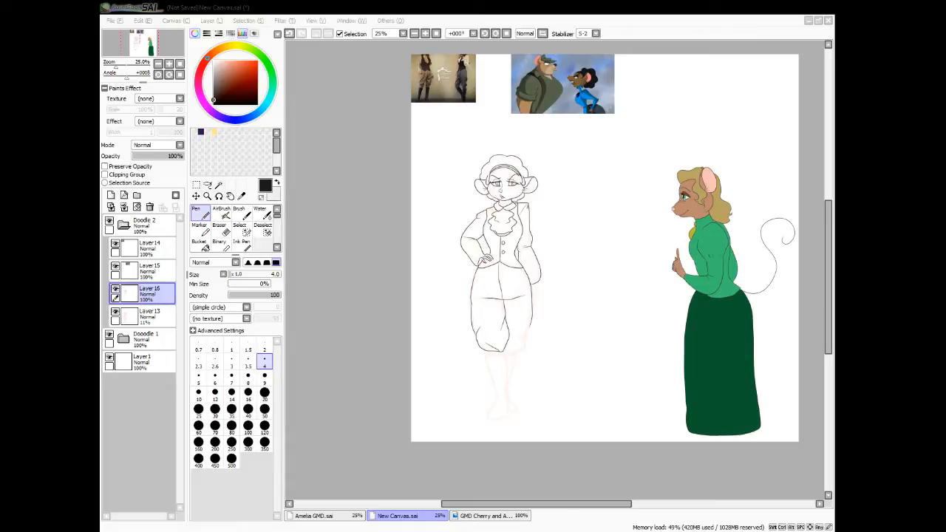
pyautogui.click(364, 422)
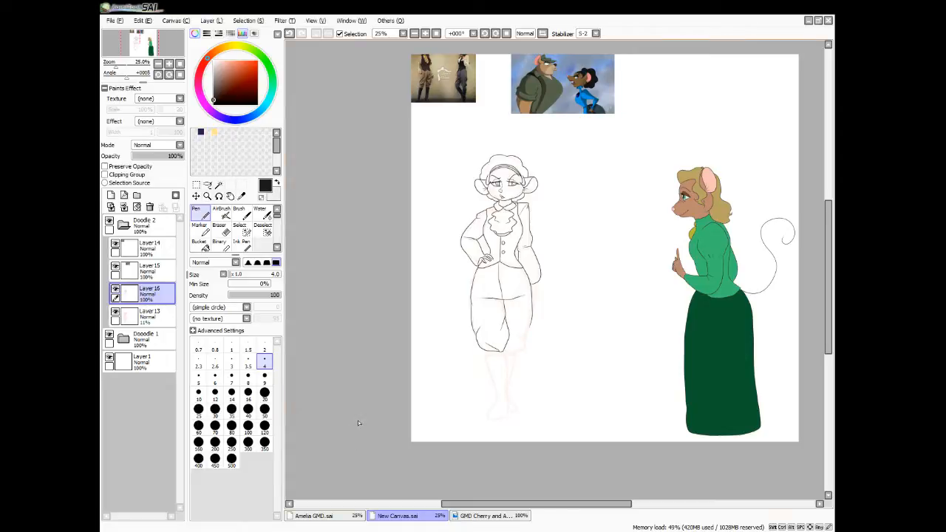
pyautogui.hotkey('ctrl', '+')
pyautogui.hotkey('ctrl', '+')
pyautogui.hotkey('ctrl', '+')
pyautogui.hotkey('ctrl', '+')
pyautogui.hotkey('ctrl', '+')
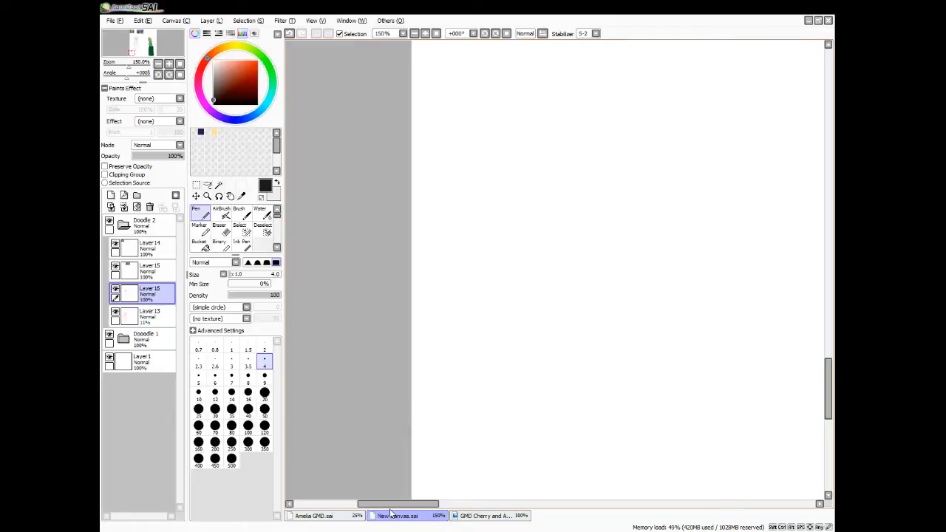
pyautogui.moveTo(390, 508)
pyautogui.mouseDown()
pyautogui.moveTo(484, 510)
pyautogui.moveTo(462, 510)
pyautogui.mouseUp()
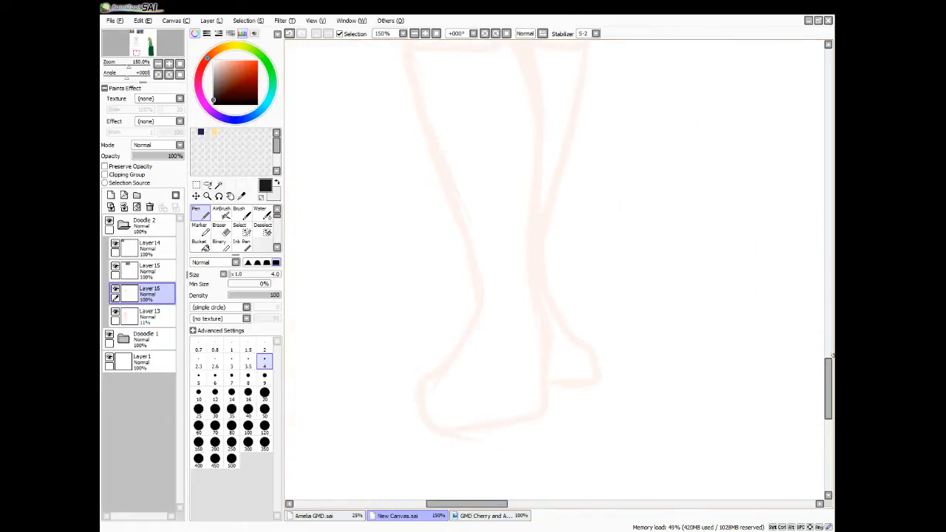
pyautogui.moveTo(830, 359)
pyautogui.mouseDown()
pyautogui.moveTo(830, 303)
pyautogui.moveTo(828, 325)
pyautogui.mouseUp()
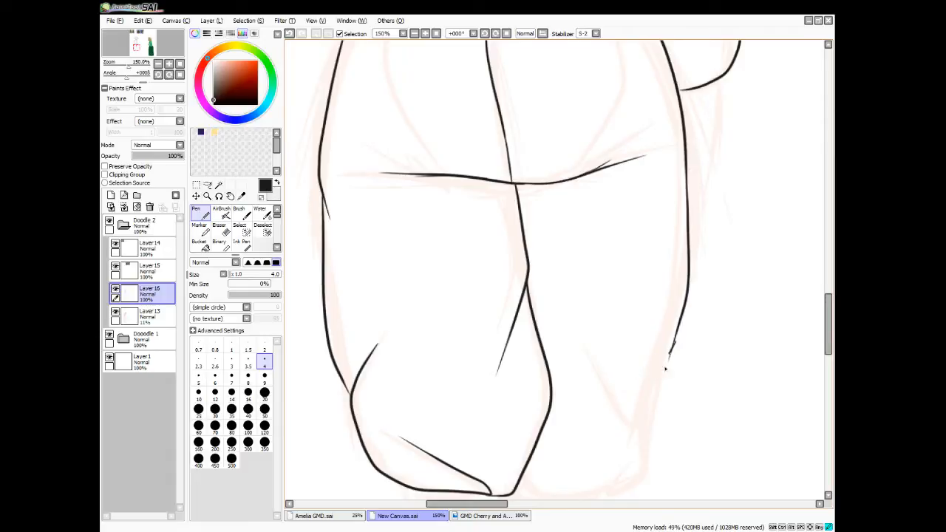
pyautogui.moveTo(665, 369); pyautogui.dragTo(650, 405)
pyautogui.moveTo(678, 325)
pyautogui.mouseDown()
pyautogui.moveTo(654, 405)
pyautogui.moveTo(613, 397)
pyautogui.moveTo(580, 360)
pyautogui.mouseUp()
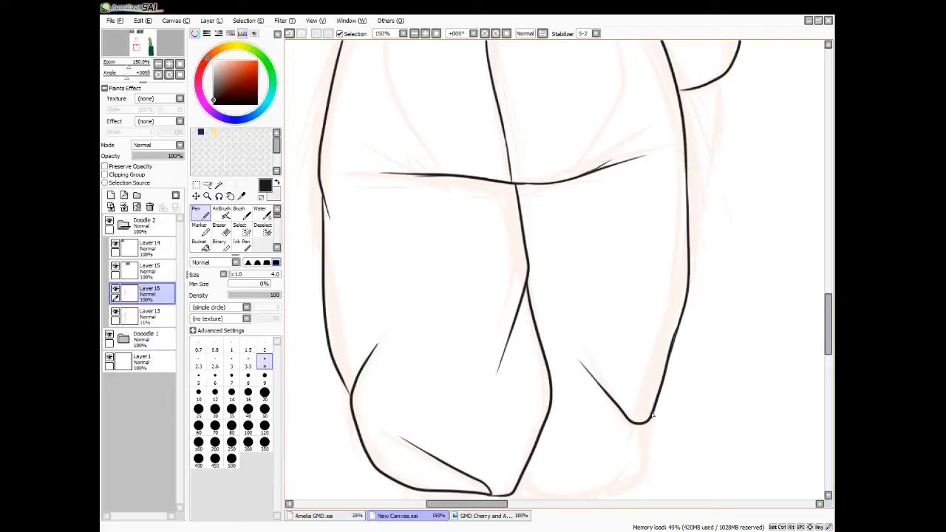
pyautogui.moveTo(651, 416)
pyautogui.mouseDown()
pyautogui.moveTo(651, 470)
pyautogui.moveTo(607, 495)
pyautogui.mouseUp()
pyautogui.moveTo(826, 330); pyautogui.dragTo(829, 346)
pyautogui.moveTo(620, 365)
pyautogui.mouseDown()
pyautogui.moveTo(580, 377)
pyautogui.moveTo(517, 362)
pyautogui.mouseUp()
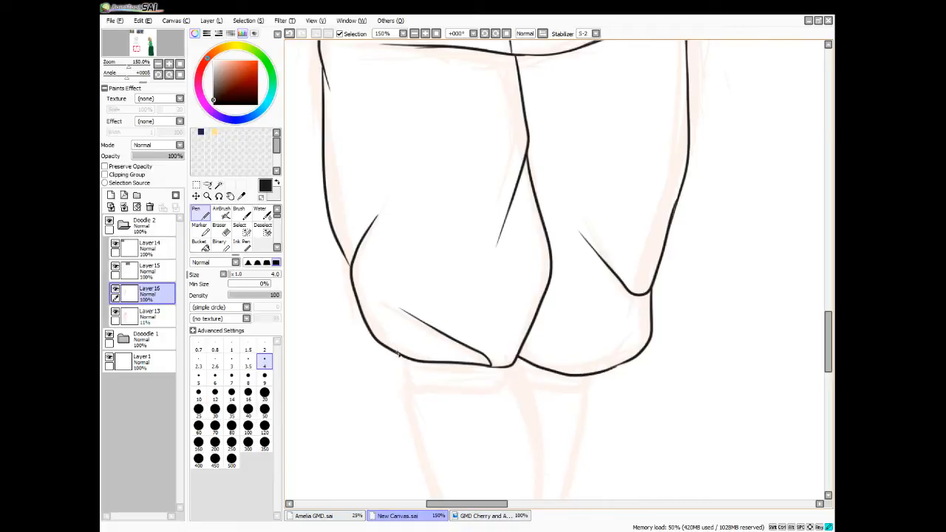
# Ink the gathered cuffs below both trouser legs, adding fold lines to the front leg's cuff
pyautogui.moveTo(398, 354)
pyautogui.mouseDown()
pyautogui.moveTo(413, 392)
pyautogui.moveTo(446, 390)
pyautogui.mouseUp()
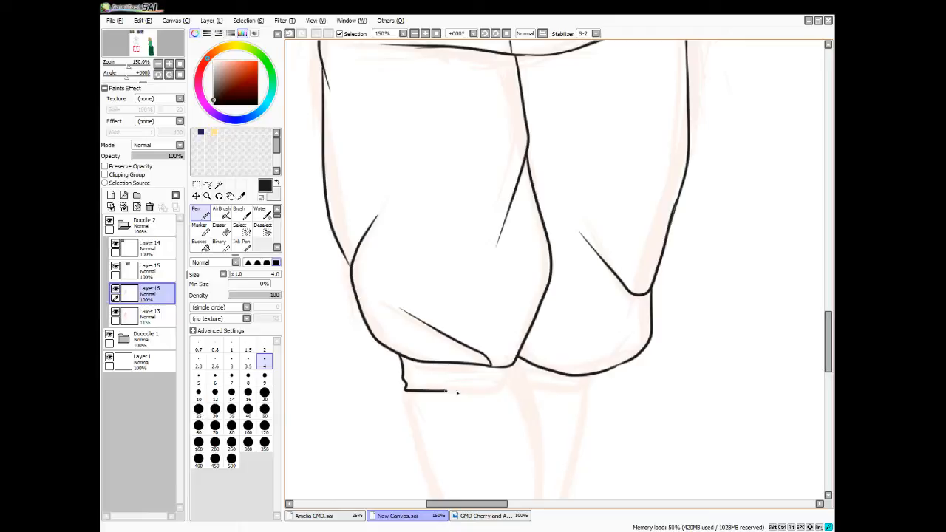
pyautogui.moveTo(456, 392); pyautogui.dragTo(411, 365)
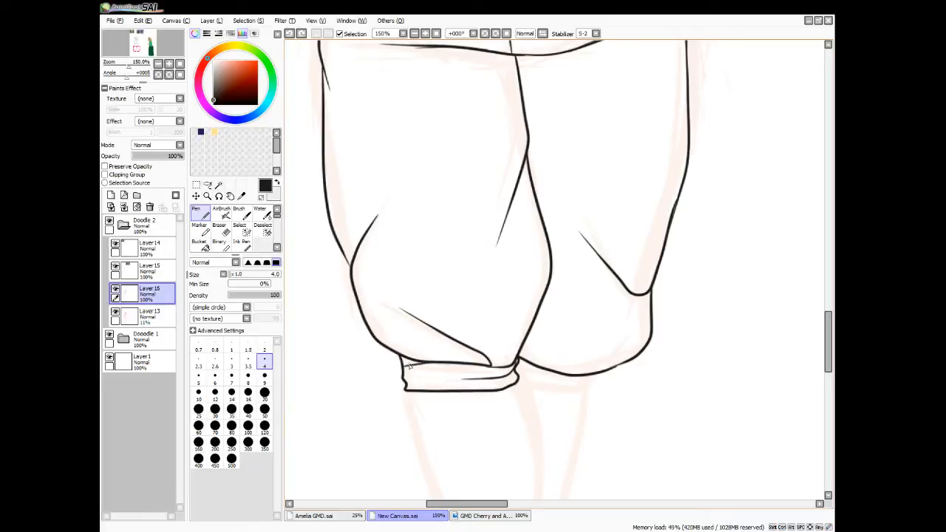
pyautogui.hotkey('ctrl', 'z')
pyautogui.moveTo(828, 346); pyautogui.dragTo(827, 373)
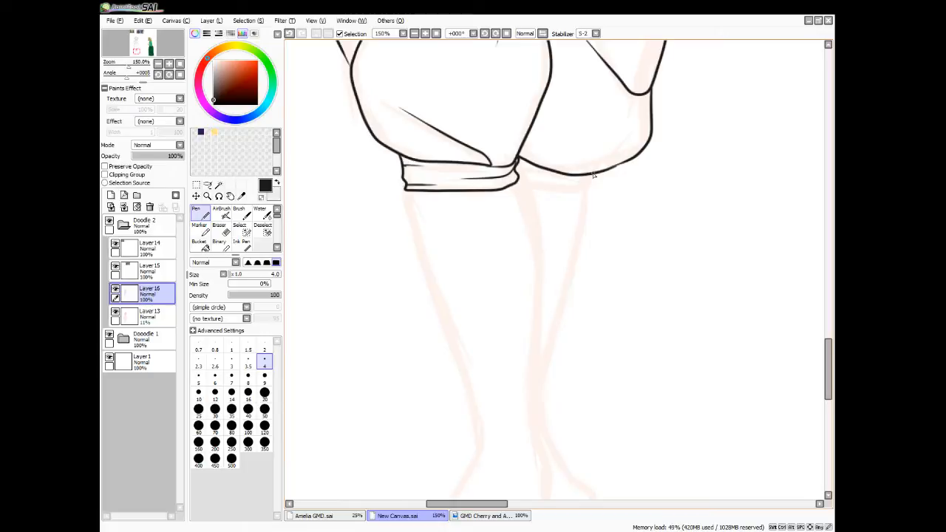
pyautogui.moveTo(593, 175); pyautogui.dragTo(518, 182)
# Ink the hanging arm's hand below the sleeve, with its outer edge, thumb and fingertips against the thigh
pyautogui.scroll(-4, 548, 124)
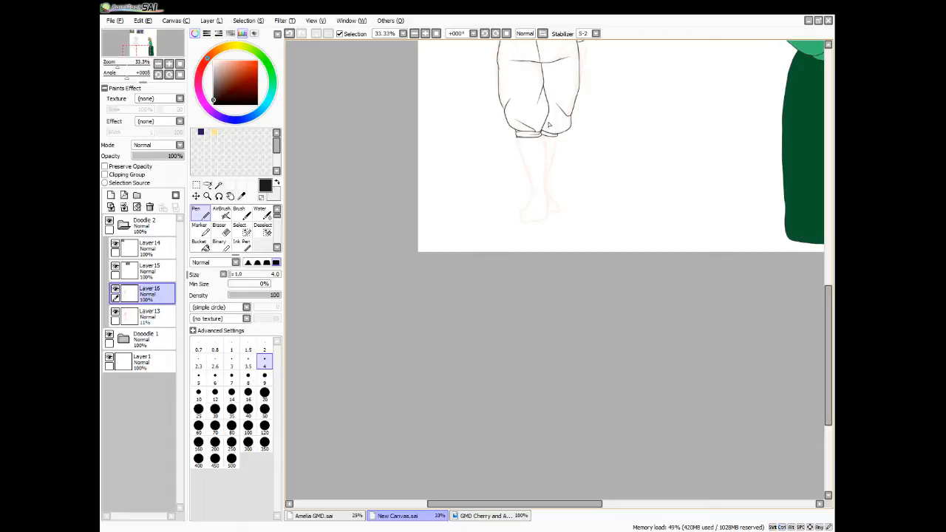
pyautogui.moveTo(832, 402); pyautogui.dragTo(797, 357)
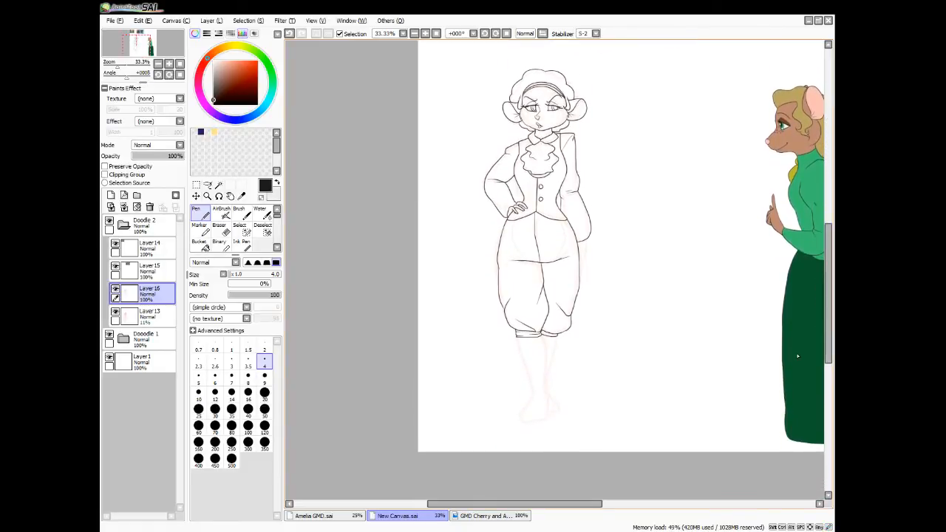
pyautogui.scroll(3, 797, 356)
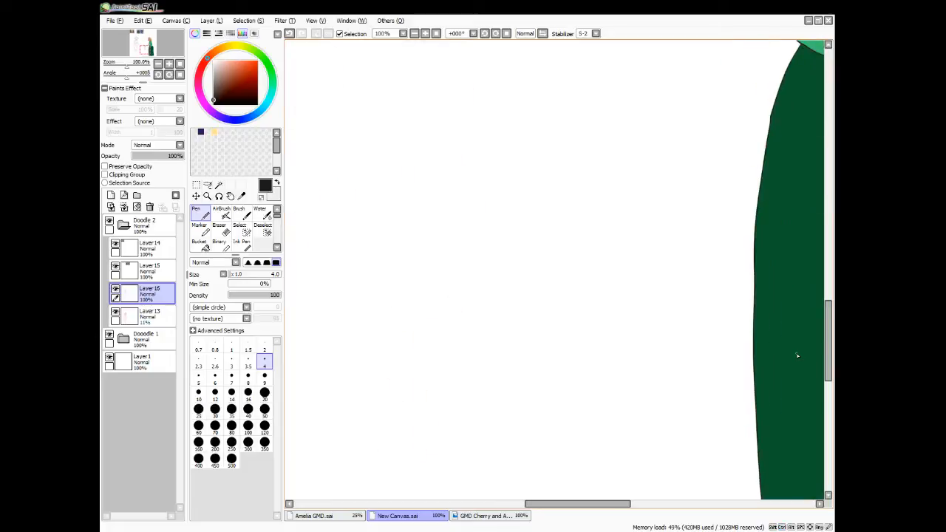
pyautogui.moveTo(550, 507); pyautogui.dragTo(467, 509)
pyautogui.moveTo(828, 361); pyautogui.dragTo(827, 318)
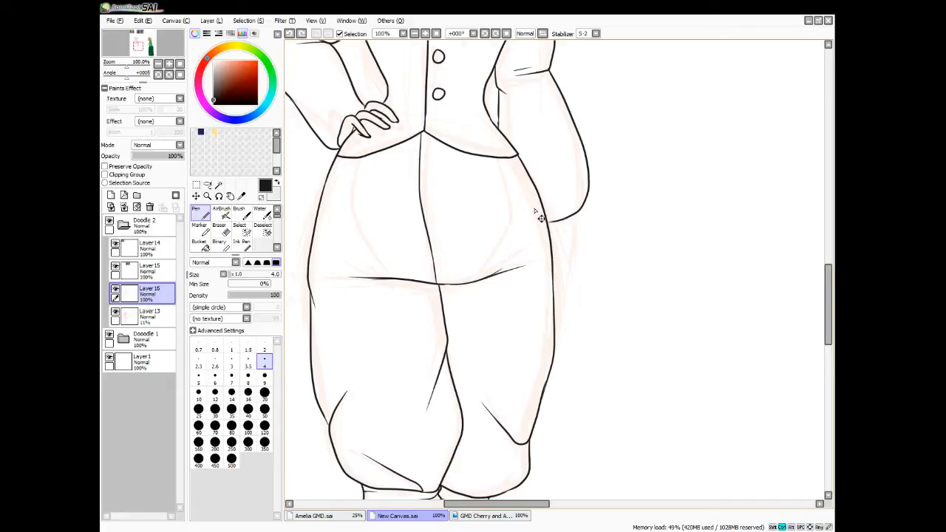
pyautogui.scroll(1, 535, 209)
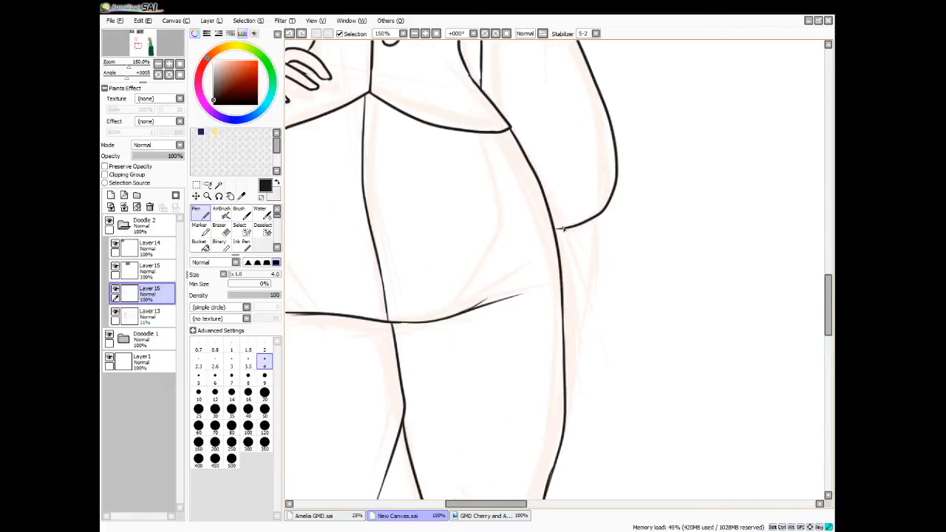
pyautogui.moveTo(591, 221)
pyautogui.mouseDown()
pyautogui.moveTo(592, 264)
pyautogui.moveTo(566, 362)
pyautogui.mouseUp()
pyautogui.moveTo(569, 254); pyautogui.dragTo(564, 317)
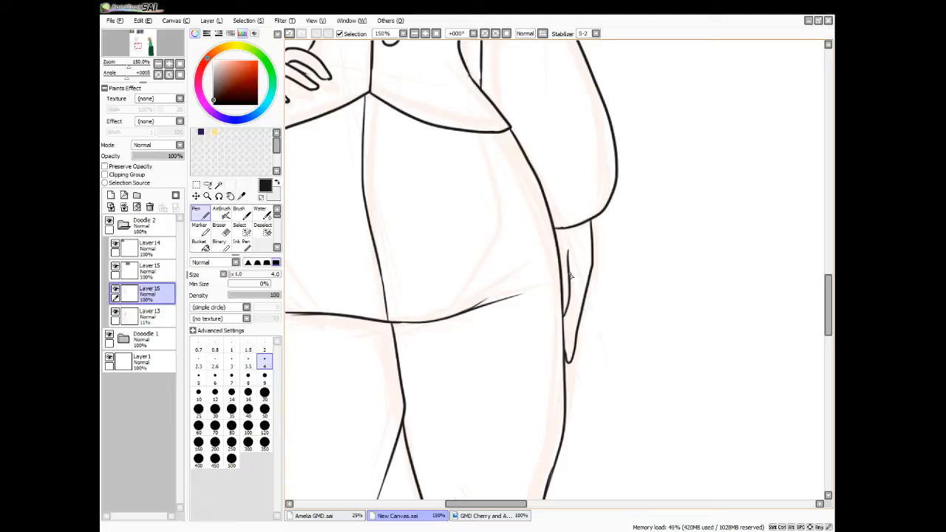
pyautogui.moveTo(565, 353)
pyautogui.mouseDown()
pyautogui.moveTo(569, 263)
pyautogui.moveTo(570, 314)
pyautogui.moveTo(570, 278)
pyautogui.mouseUp()
pyautogui.moveTo(565, 330); pyautogui.dragTo(565, 332)
# Ink both lower legs from the trouser cuffs down to the feet, with the rear foot partly behind the front one
pyautogui.scroll(-4, 712, 296)
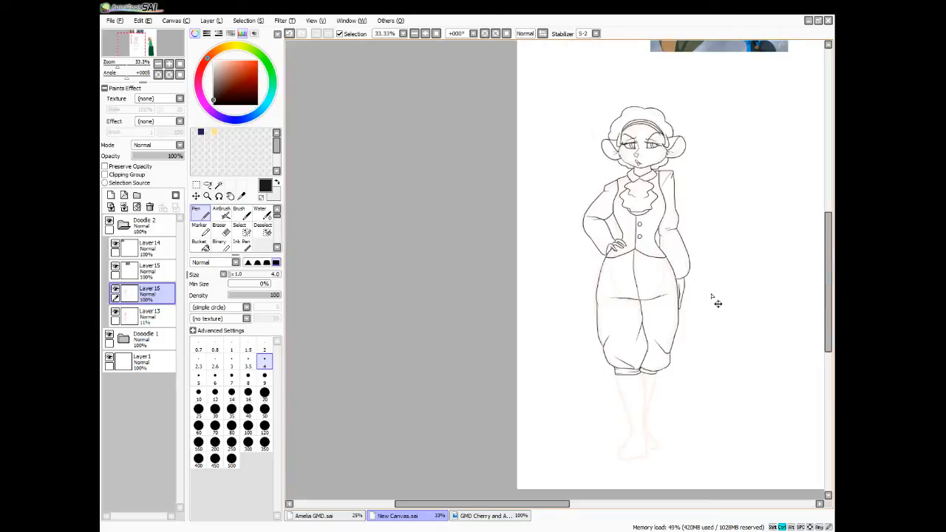
pyautogui.scroll(3, 712, 296)
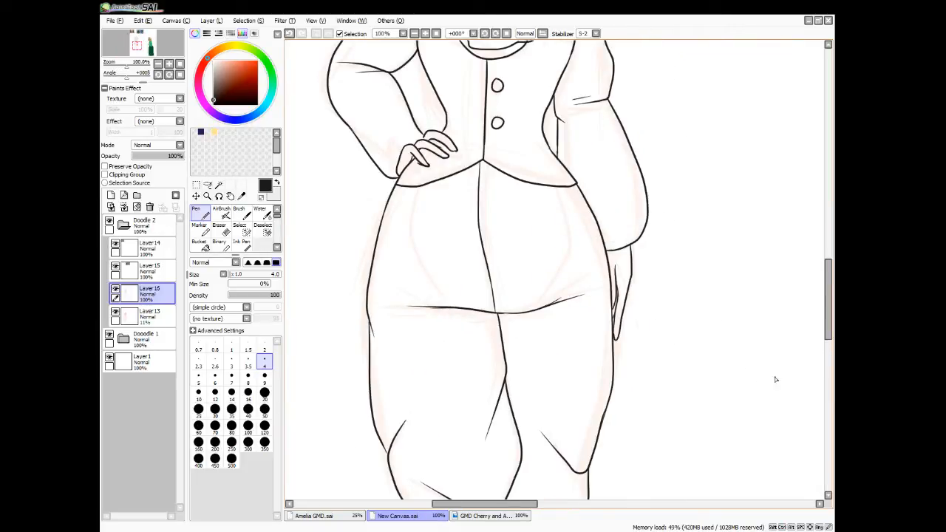
pyautogui.moveTo(829, 344); pyautogui.dragTo(822, 385)
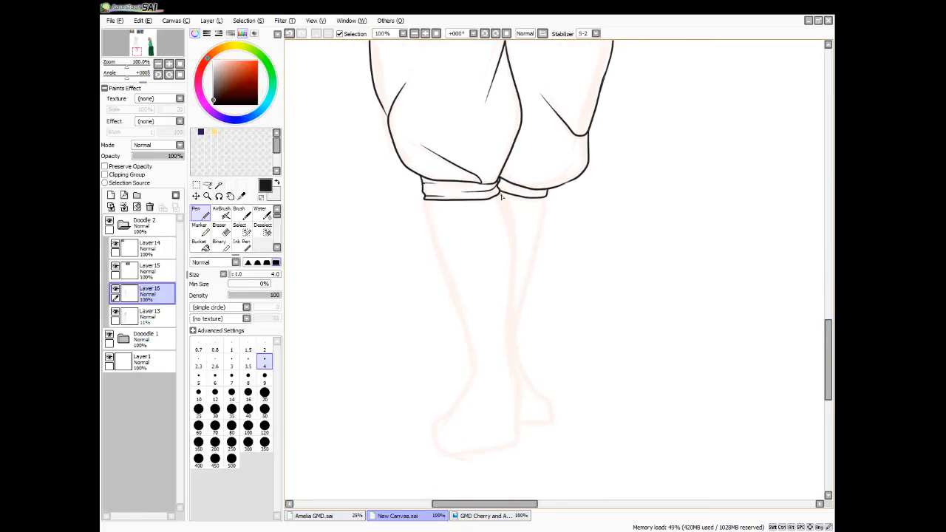
pyautogui.moveTo(500, 193)
pyautogui.mouseDown()
pyautogui.moveTo(513, 228)
pyautogui.moveTo(509, 358)
pyautogui.moveTo(514, 400)
pyautogui.mouseUp()
pyautogui.moveTo(425, 201)
pyautogui.mouseDown()
pyautogui.moveTo(473, 363)
pyautogui.moveTo(470, 386)
pyautogui.moveTo(435, 436)
pyautogui.moveTo(513, 436)
pyautogui.moveTo(519, 398)
pyautogui.mouseUp()
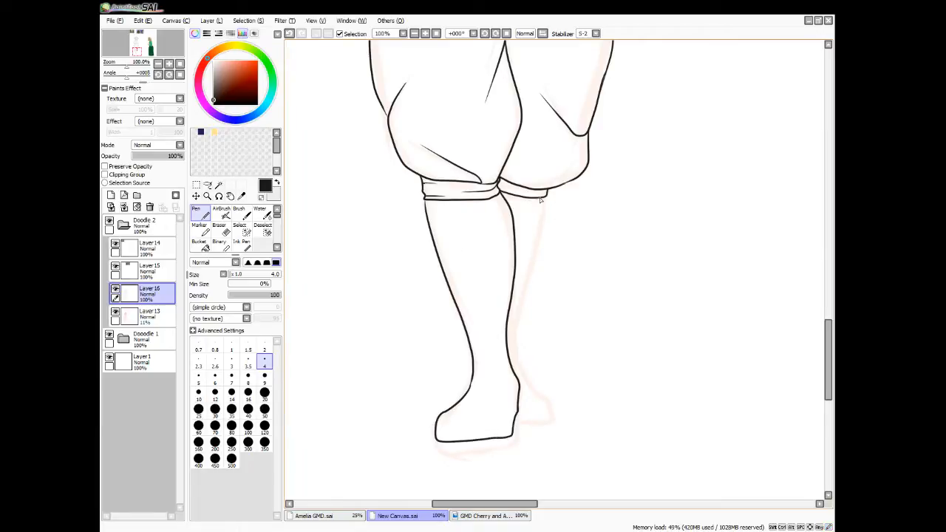
pyautogui.moveTo(546, 196)
pyautogui.mouseDown()
pyautogui.moveTo(511, 343)
pyautogui.moveTo(524, 380)
pyautogui.moveTo(551, 406)
pyautogui.moveTo(549, 419)
pyautogui.moveTo(515, 421)
pyautogui.mouseUp()
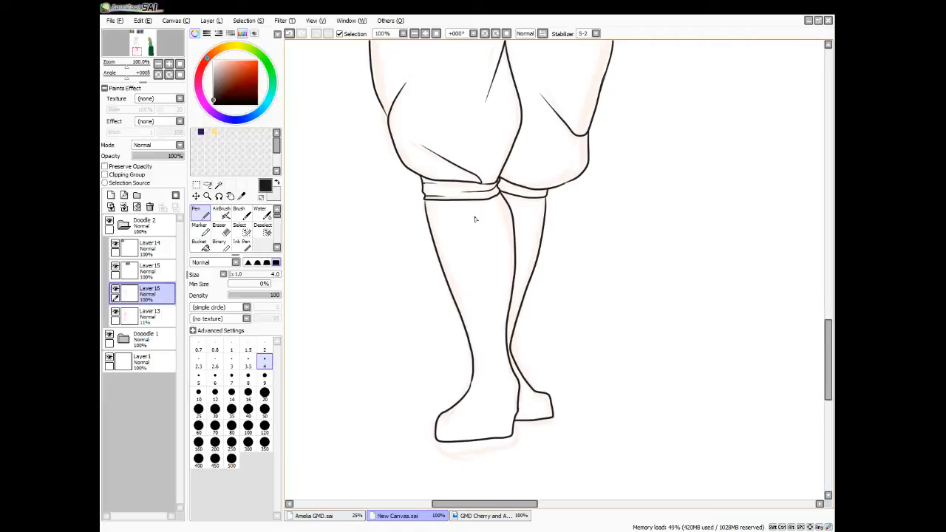
pyautogui.scroll(-2, 469, 196)
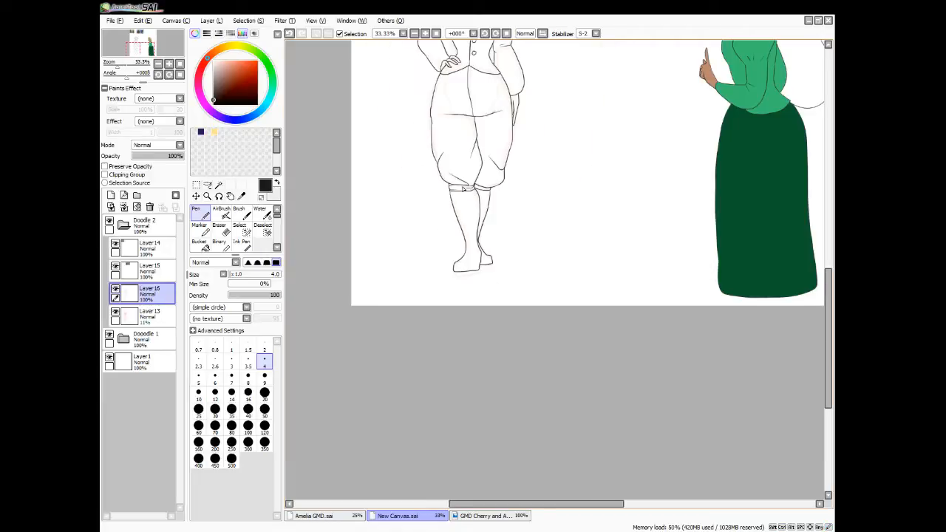
# Hide the rough sketch layer and select the areas inside both lower legs and feet by colour difference
pyautogui.moveTo(828, 367); pyautogui.dragTo(828, 314)
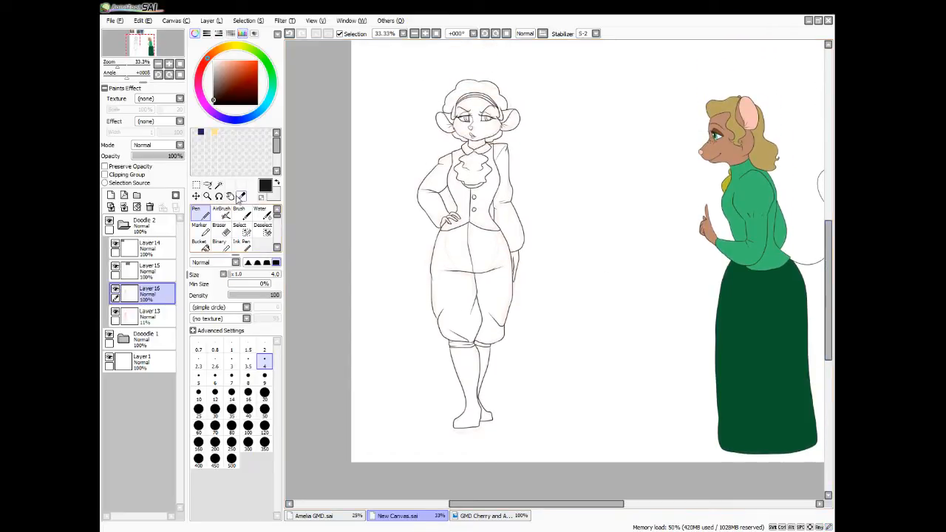
pyautogui.click(116, 311)
pyautogui.click(218, 185)
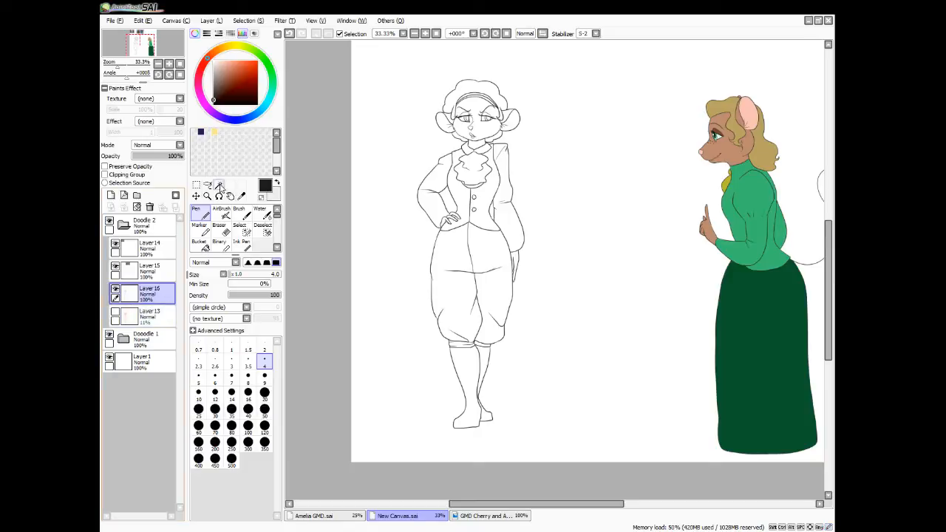
pyautogui.click(466, 384)
pyautogui.click(484, 368)
pyautogui.click(489, 418)
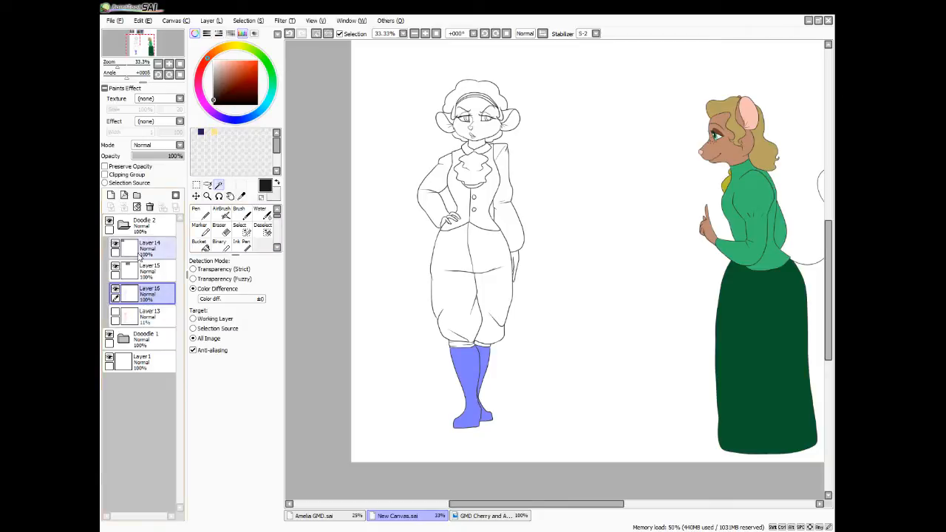
# Add a new layer beneath the body line art layer and set the fill colour to dark grey
pyautogui.click(111, 195)
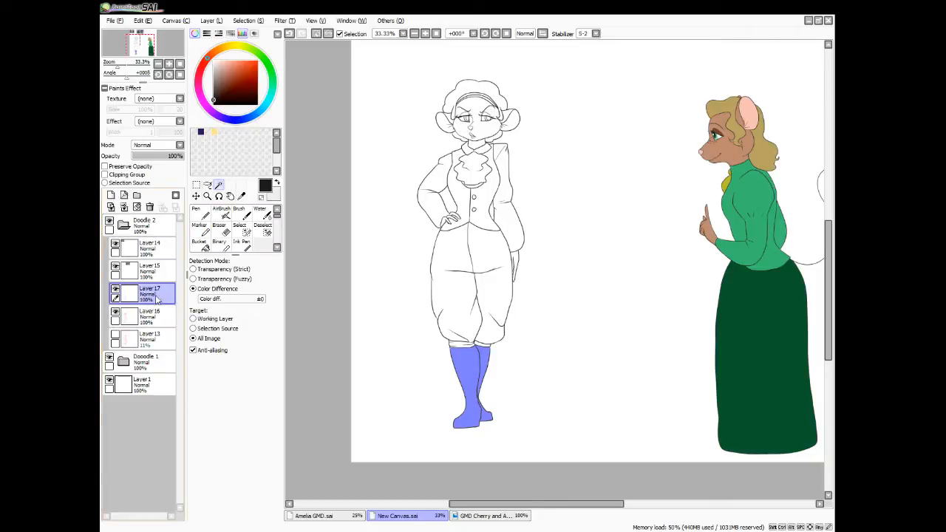
pyautogui.moveTo(156, 301); pyautogui.dragTo(157, 328)
pyautogui.click(217, 93)
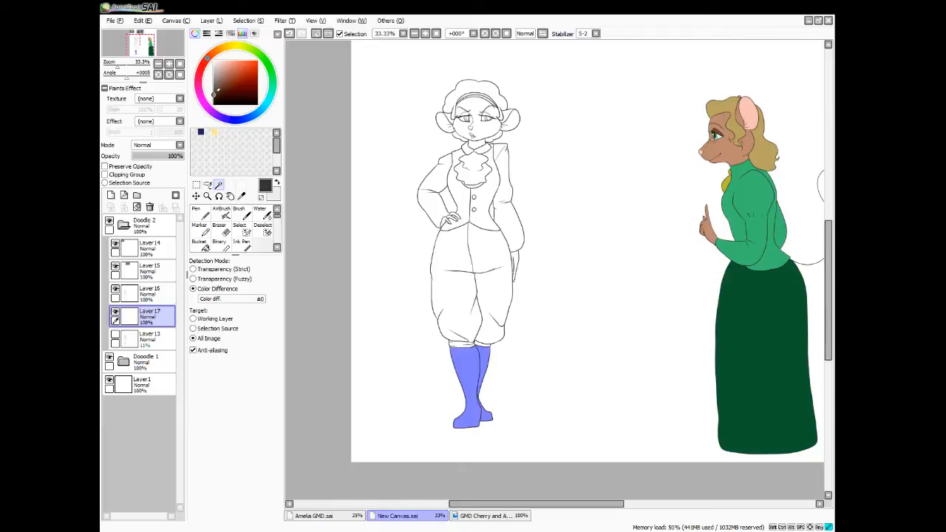
pyautogui.click(199, 244)
pyautogui.click(465, 384)
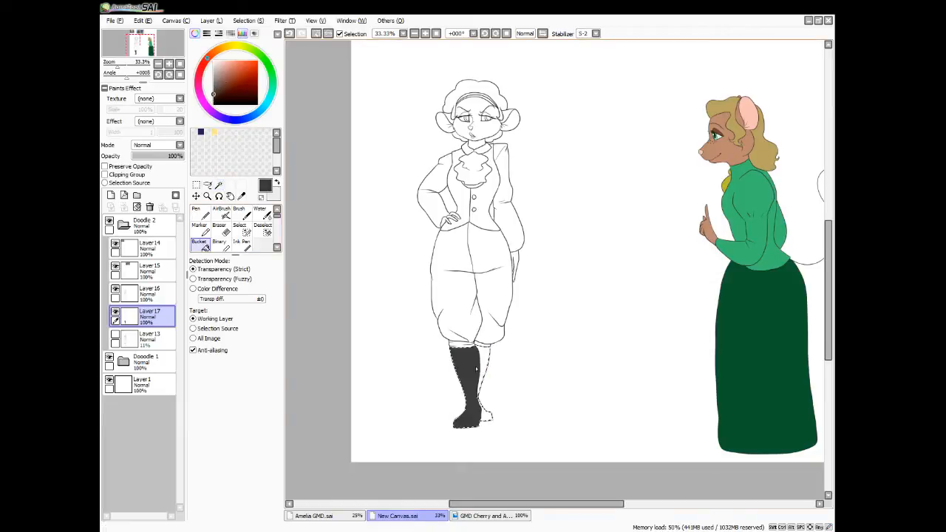
pyautogui.click(487, 378)
pyautogui.click(484, 415)
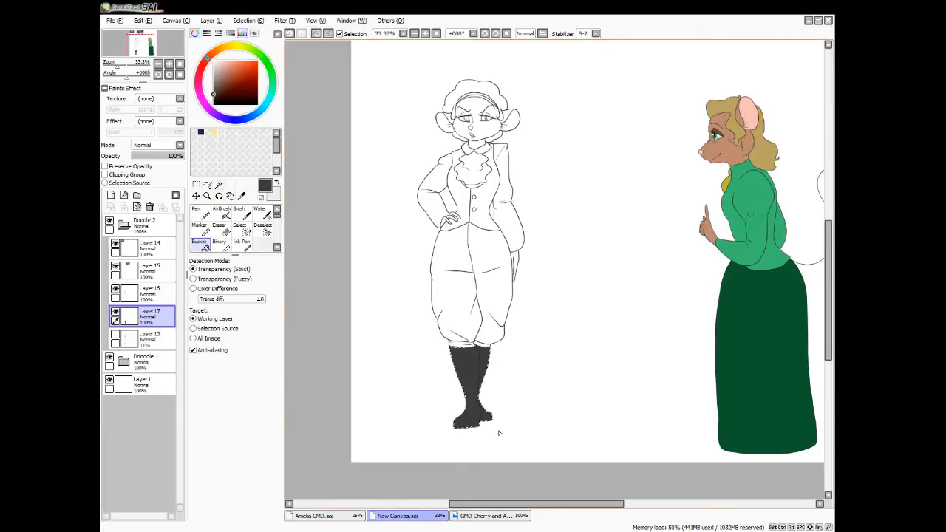
pyautogui.hotkey('ctrl', 'd')
pyautogui.scroll(4, 499, 433)
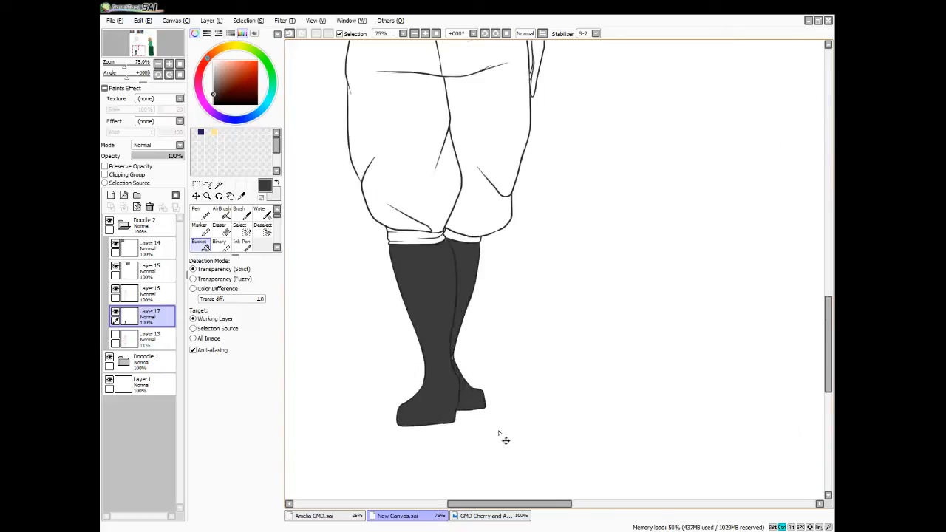
pyautogui.hotkey('ctrl', 'z')
pyautogui.hotkey('ctrl', 'z')
pyautogui.hotkey('ctrl', 'z')
pyautogui.hotkey('ctrl', 'z')
pyautogui.hotkey('ctrl', 'z')
pyautogui.hotkey('ctrl', 'z')
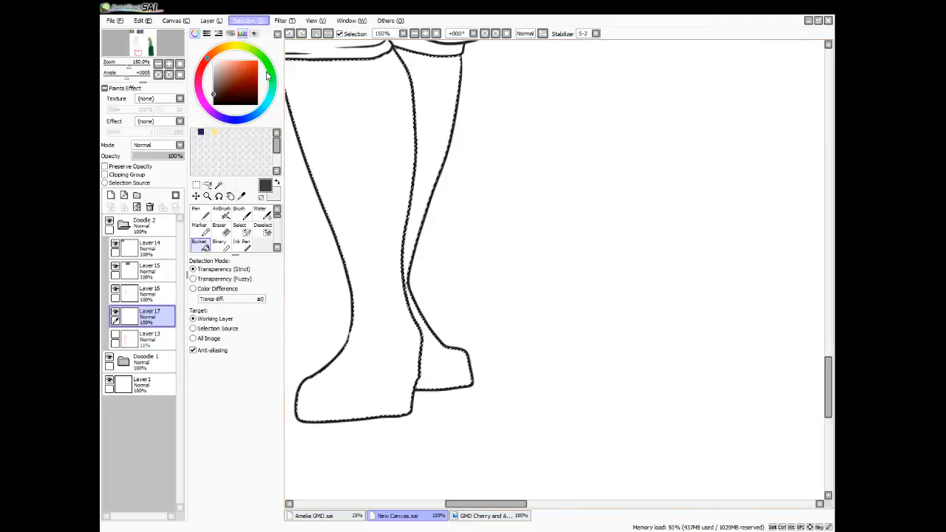
# Fill both boots with dark grey, clear the selection, and touch up the narrow gap at the crossed ankles with the Pen
pyautogui.click(424, 196)
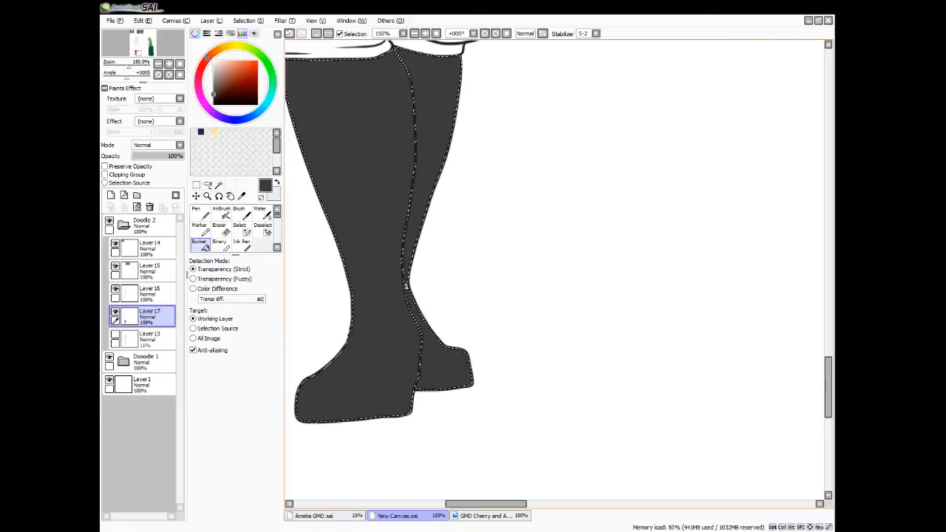
pyautogui.hotkey('ctrl', 'd')
pyautogui.press('n')
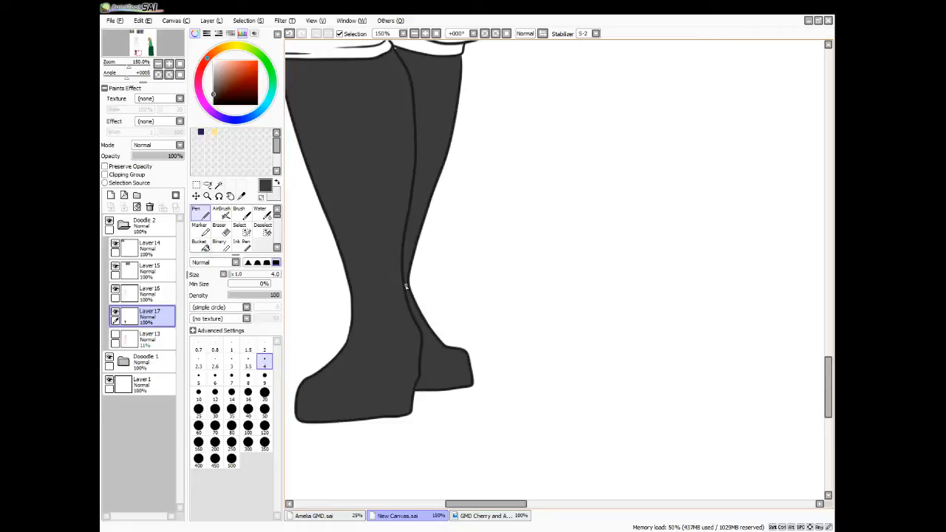
pyautogui.moveTo(405, 282); pyautogui.dragTo(410, 299)
pyautogui.scroll(-4, 507, 239)
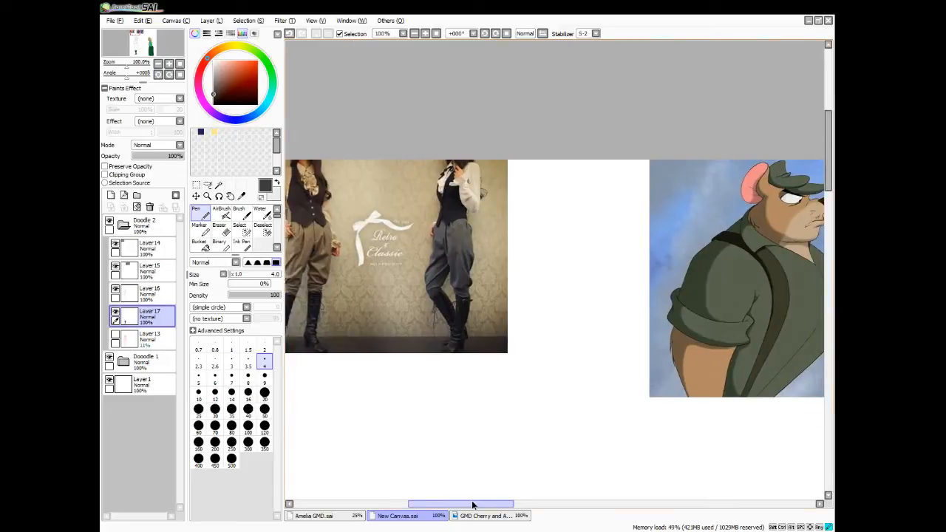
# Select the face, neck, ear edges and both hands for a brown skin colour on a new layer above the boot fill
pyautogui.moveTo(473, 503); pyautogui.dragTo(458, 507)
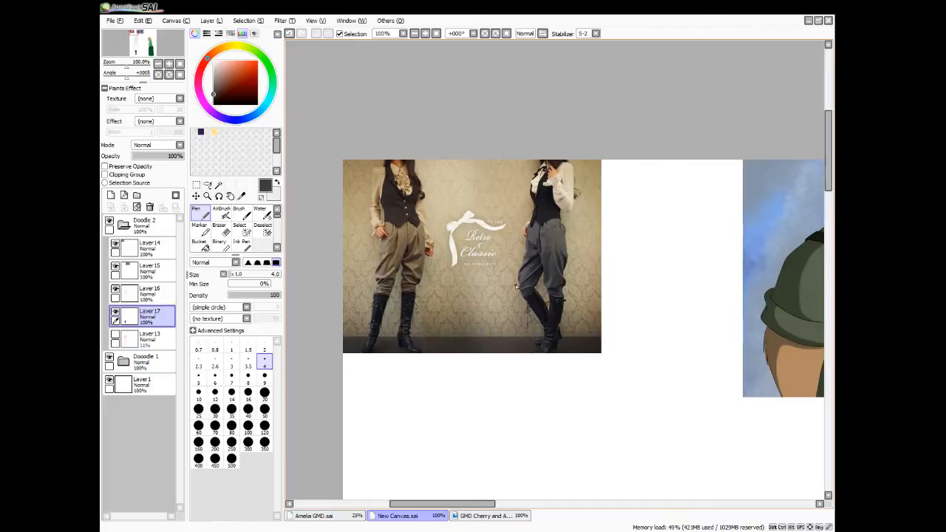
pyautogui.click(493, 515)
pyautogui.scroll(-10, 813, 236)
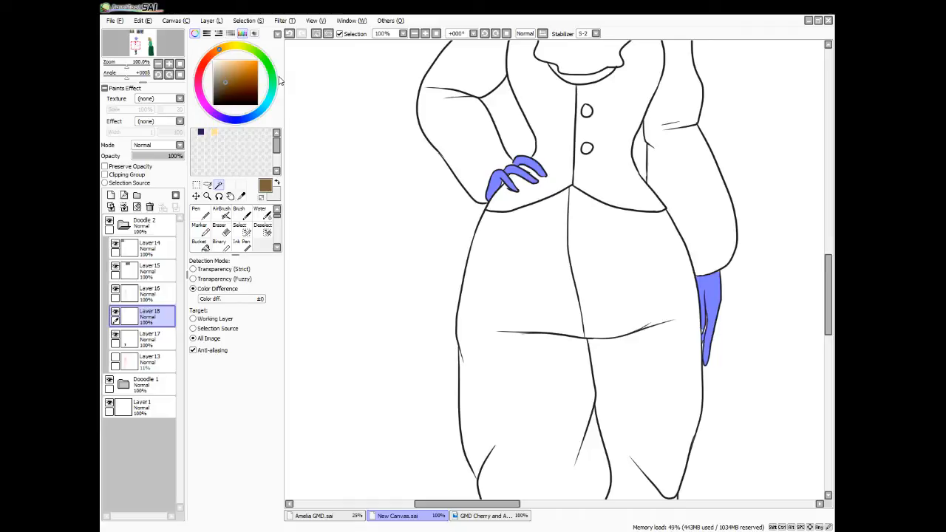
pyautogui.click(246, 229)
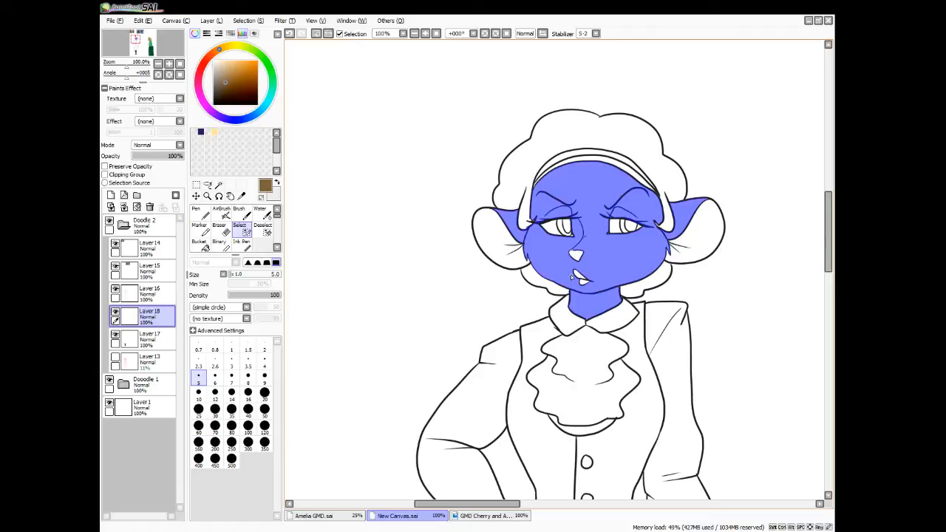
pyautogui.scroll(-4, 570, 274)
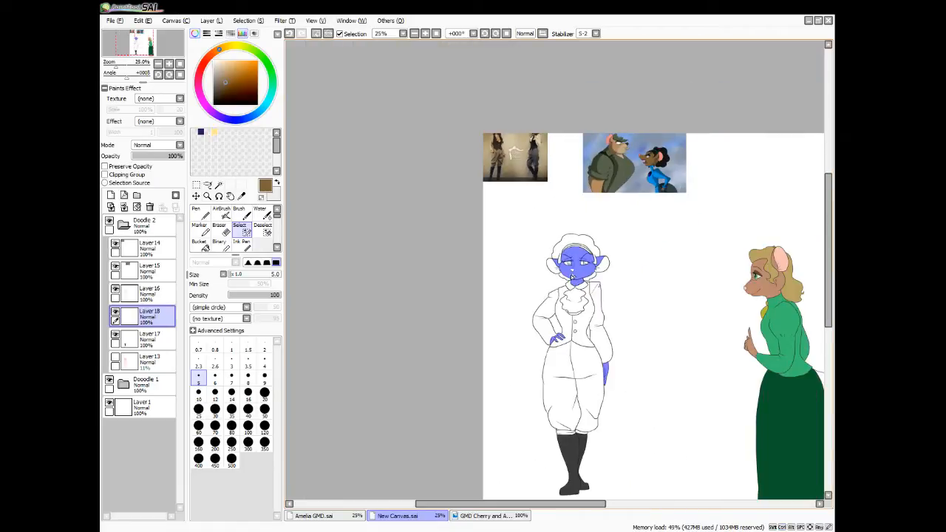
# Fill the selected face, neck, ear edges and both hands with brown and clear the selection
pyautogui.click(198, 244)
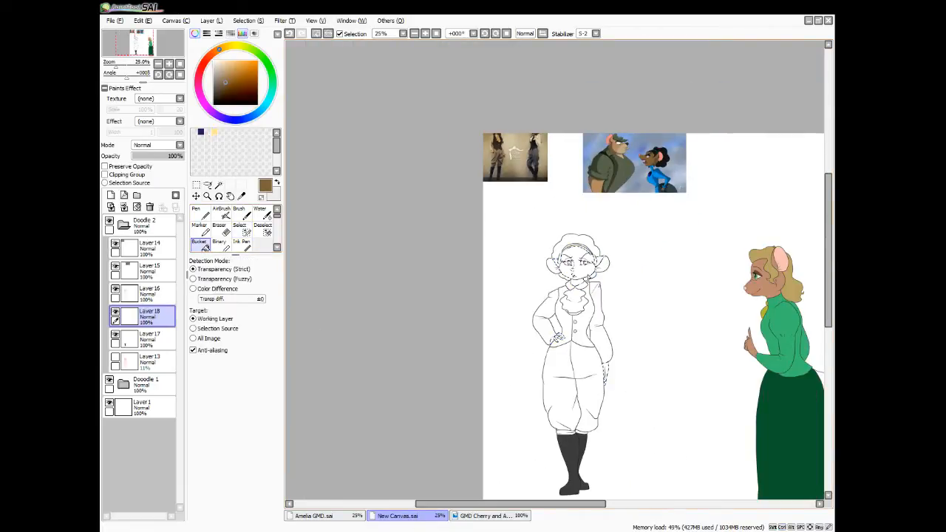
pyautogui.click(569, 268)
pyautogui.click(558, 337)
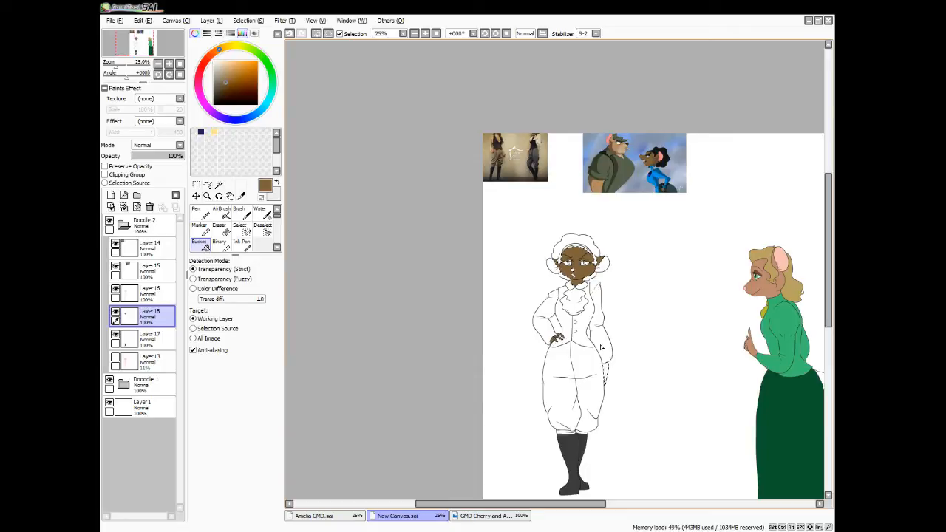
pyautogui.click(606, 373)
pyautogui.hotkey('ctrl', 'd')
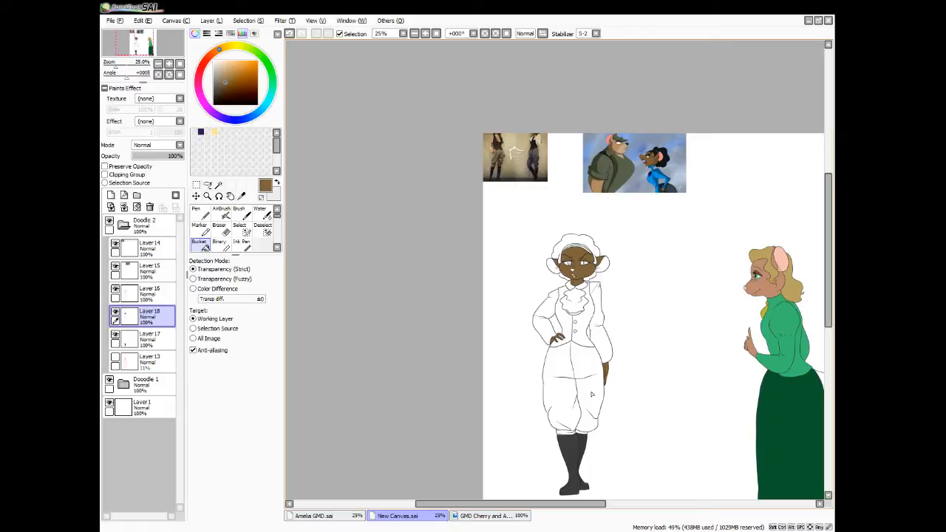
pyautogui.click(110, 531)
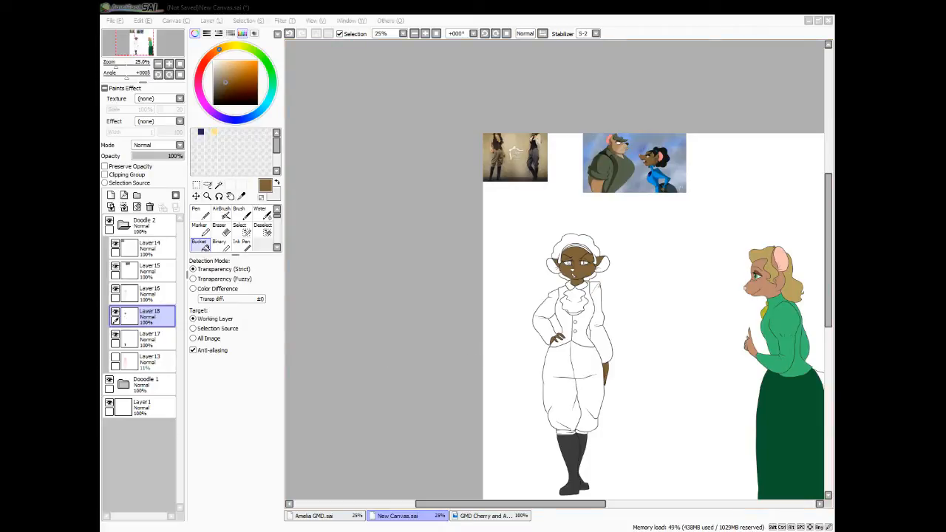
pyautogui.click(403, 348)
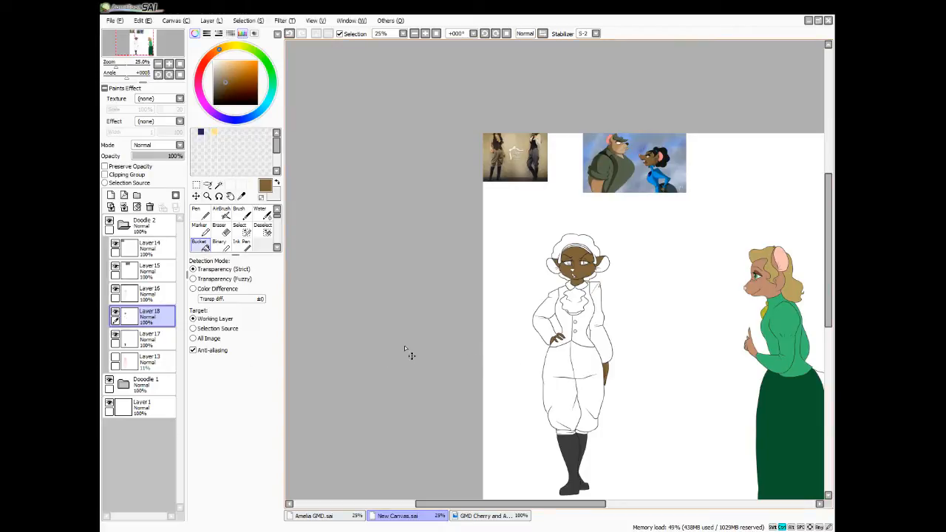
# Sample the pink inner-ear colour from the mouse in the blue dress in the reference picture
pyautogui.scroll(3, 404, 345)
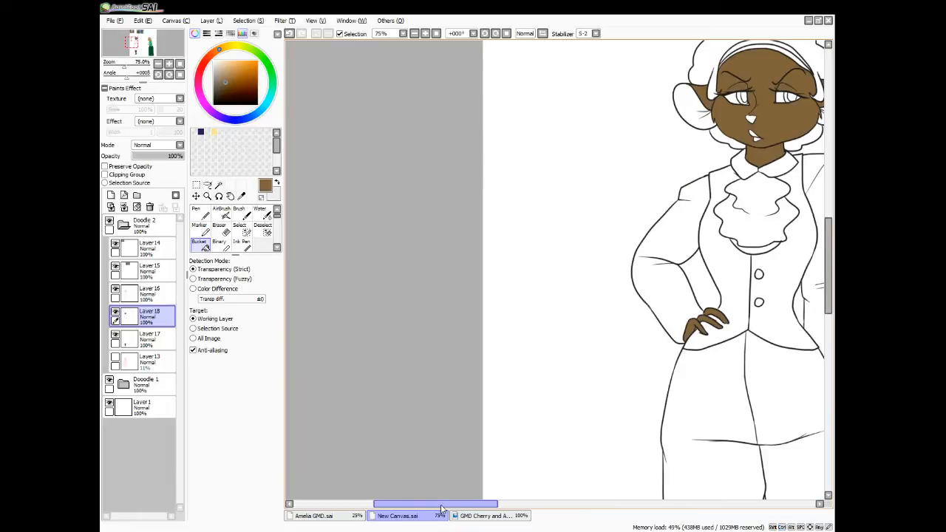
pyautogui.moveTo(439, 506); pyautogui.dragTo(496, 507)
pyautogui.moveTo(823, 286); pyautogui.dragTo(832, 200)
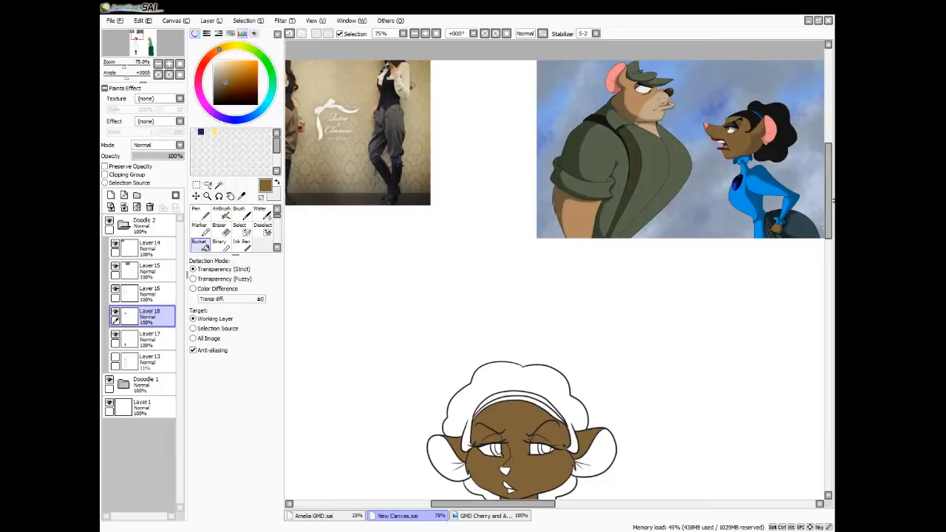
pyautogui.click(241, 196)
pyautogui.click(773, 121)
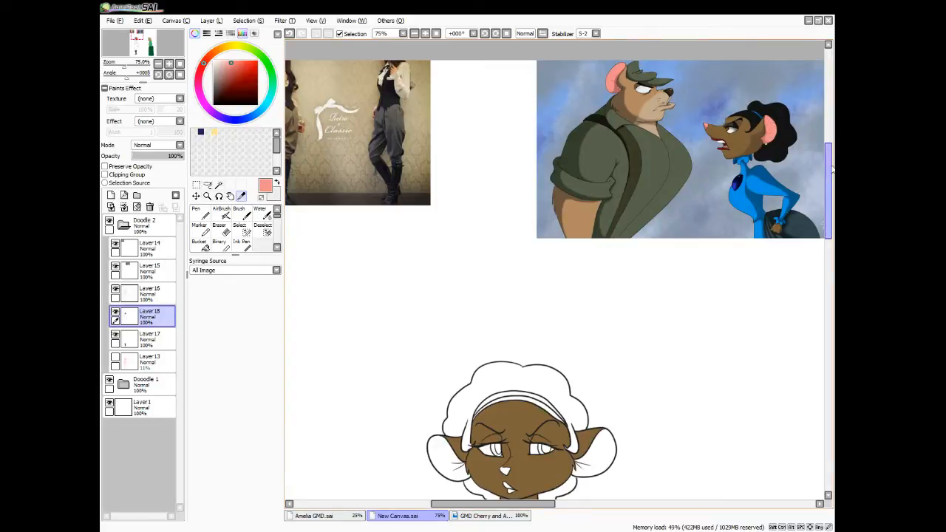
pyautogui.moveTo(828, 176); pyautogui.dragTo(826, 214)
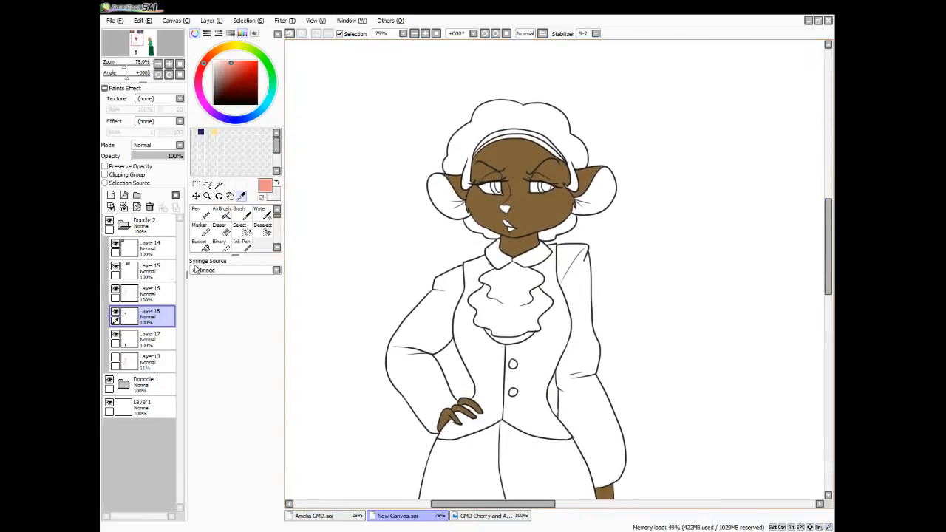
# Add a new layer above the skin layer and select the nose and both inner ears by colour difference
pyautogui.click(111, 195)
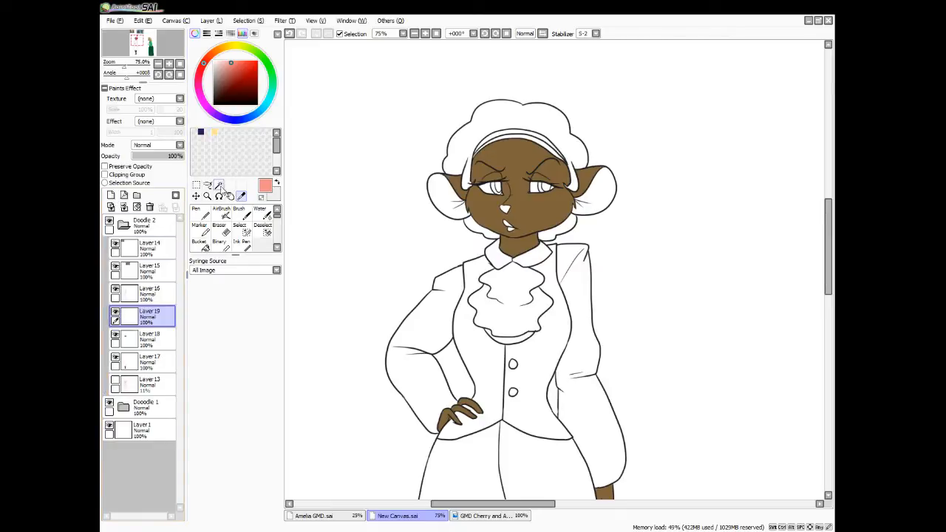
pyautogui.click(219, 185)
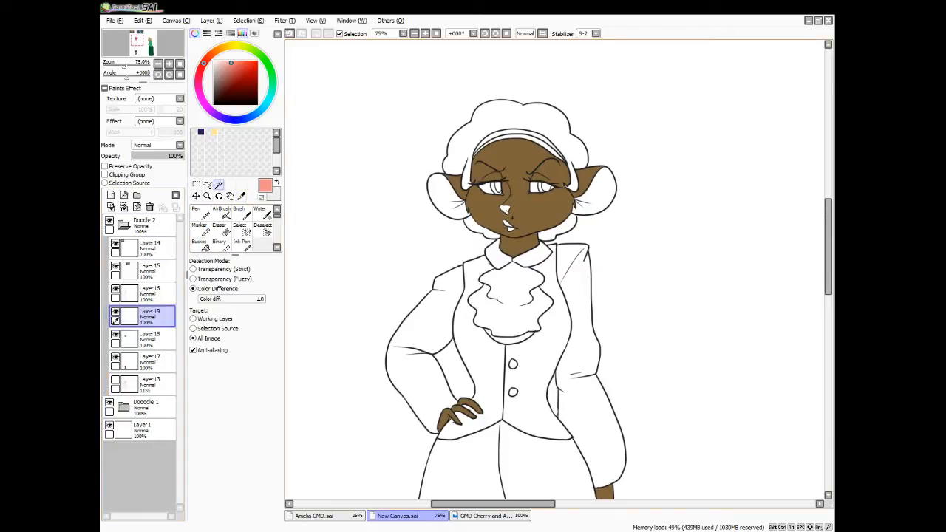
pyautogui.click(507, 210)
pyautogui.click(450, 203)
pyautogui.click(595, 192)
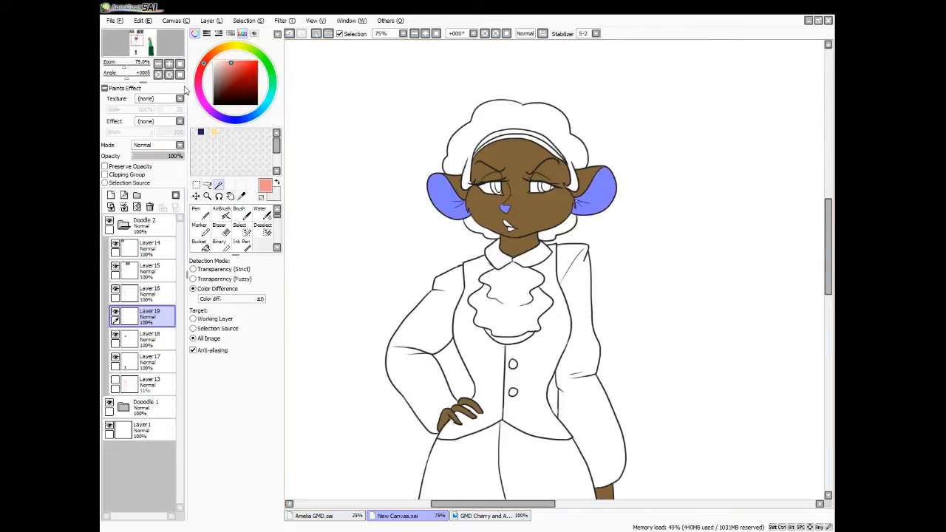
# Paint the missed spot beside the cheek fur into the inner-ear selection with the Select brush
pyautogui.scroll(2, 331, 303)
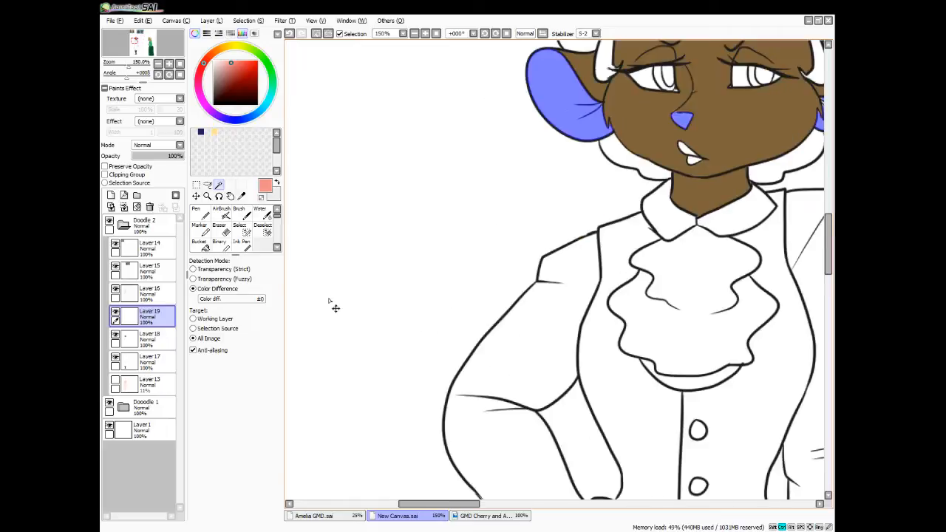
pyautogui.moveTo(421, 504); pyautogui.dragTo(440, 504)
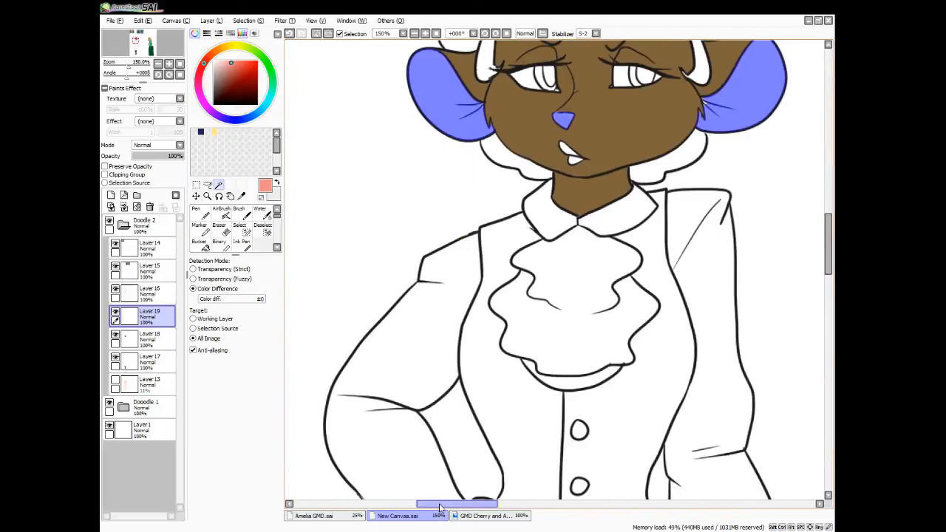
pyautogui.moveTo(825, 256); pyautogui.dragTo(828, 238)
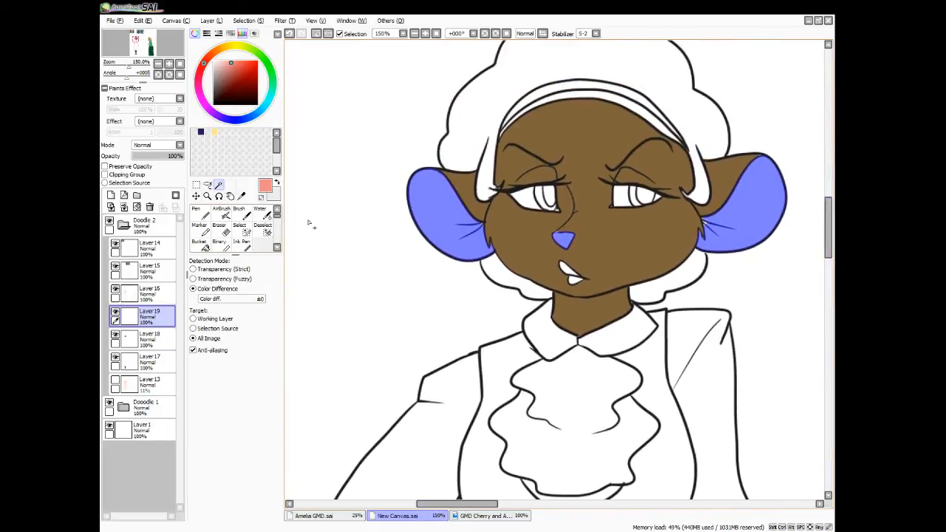
pyautogui.click(242, 229)
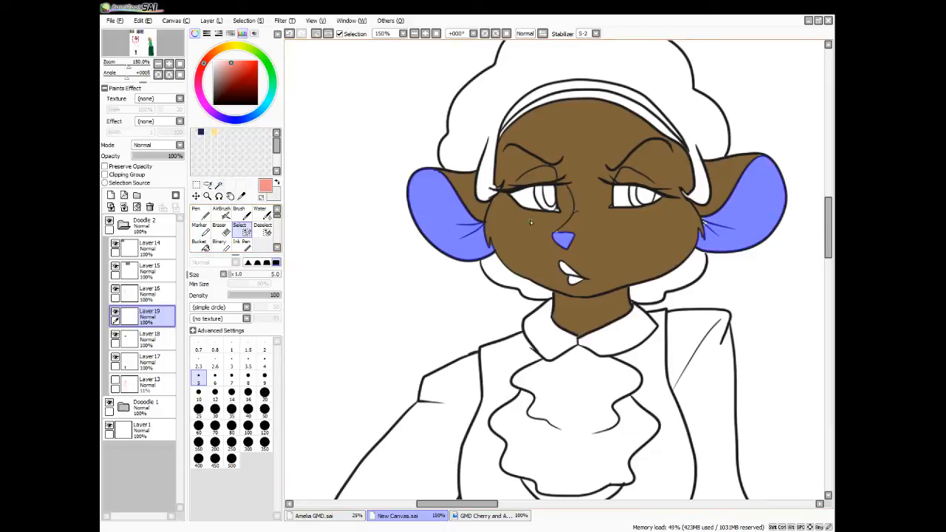
pyautogui.moveTo(708, 224); pyautogui.dragTo(702, 219)
# Fill both inner ears and the nose with the sampled pink and clear the selection
pyautogui.click(199, 244)
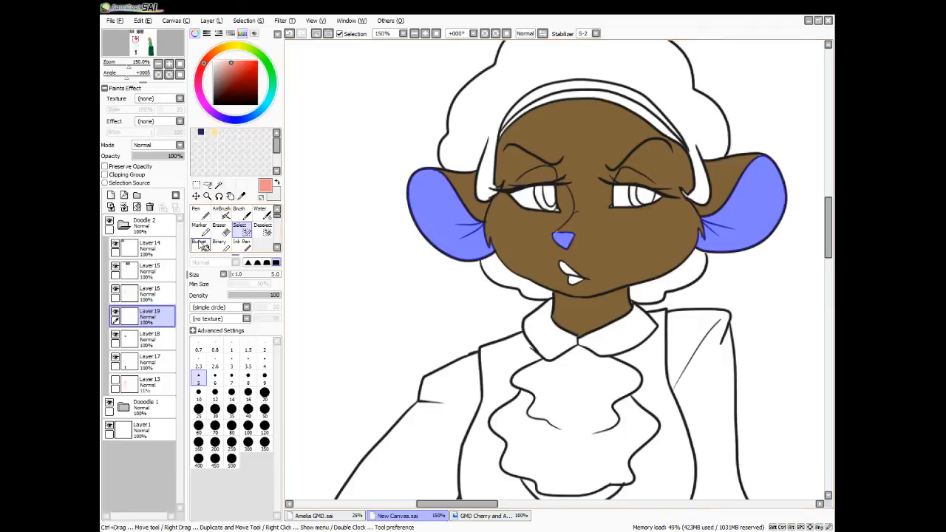
pyautogui.click(443, 207)
pyautogui.click(563, 240)
pyautogui.click(708, 219)
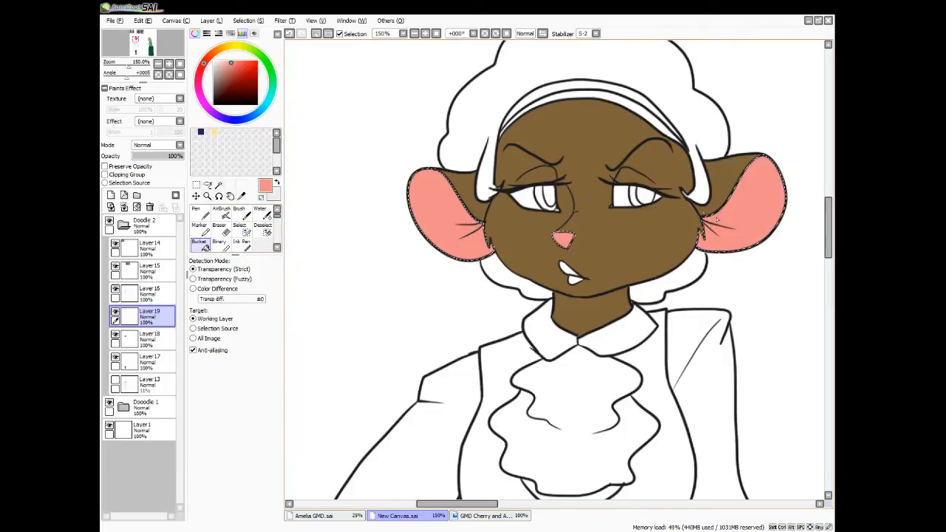
pyautogui.hotkey('ctrl', 'd')
# Sample the brown fur colour on the skin layer and touch up missed spots on the face with the Pen tool
pyautogui.click(145, 338)
pyautogui.click(241, 195)
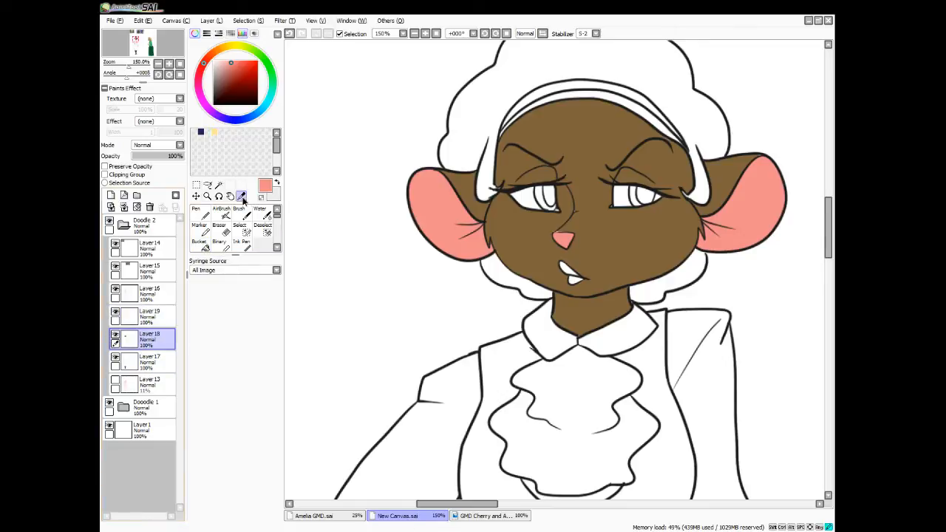
pyautogui.click(523, 244)
pyautogui.press('n')
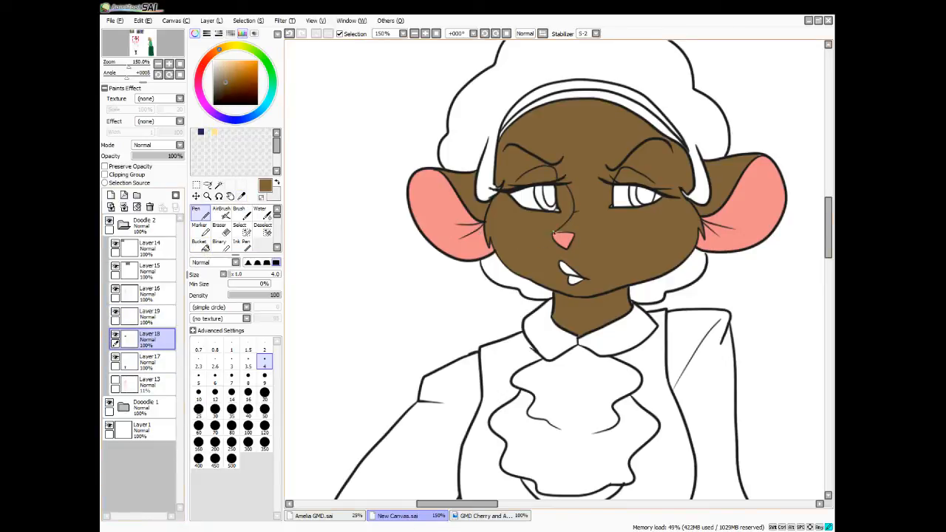
pyautogui.moveTo(555, 170); pyautogui.dragTo(546, 164)
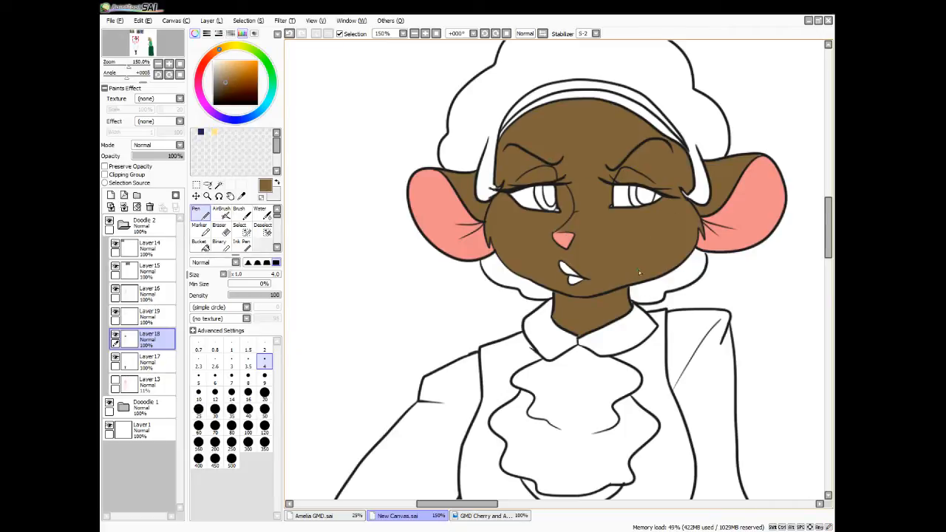
pyautogui.scroll(-4, 642, 257)
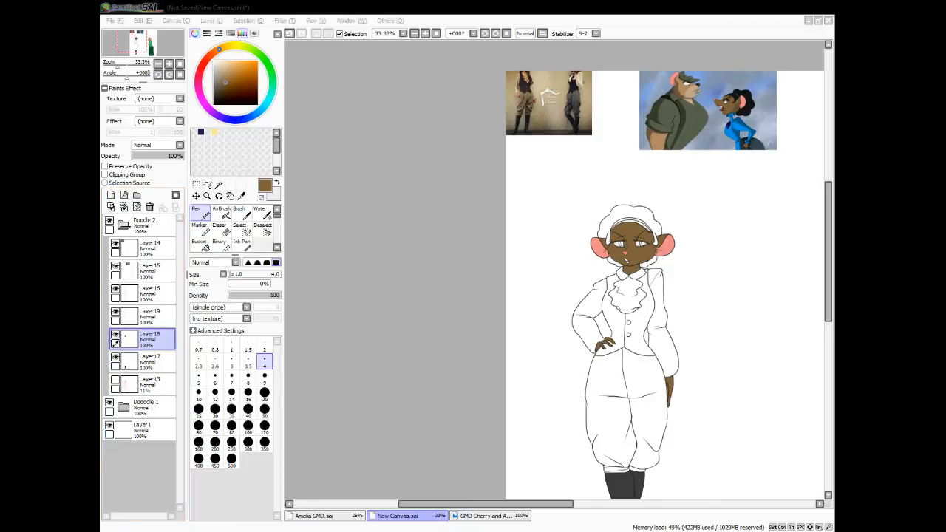
pyautogui.click(462, 288)
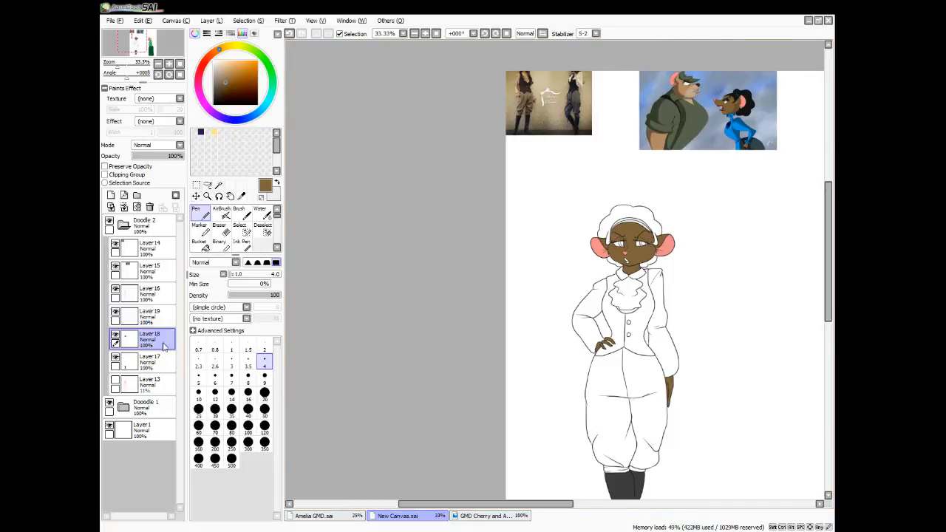
# Add a new layer for the eye colours directly above Layer17, beneath the skin layer
pyautogui.click(147, 382)
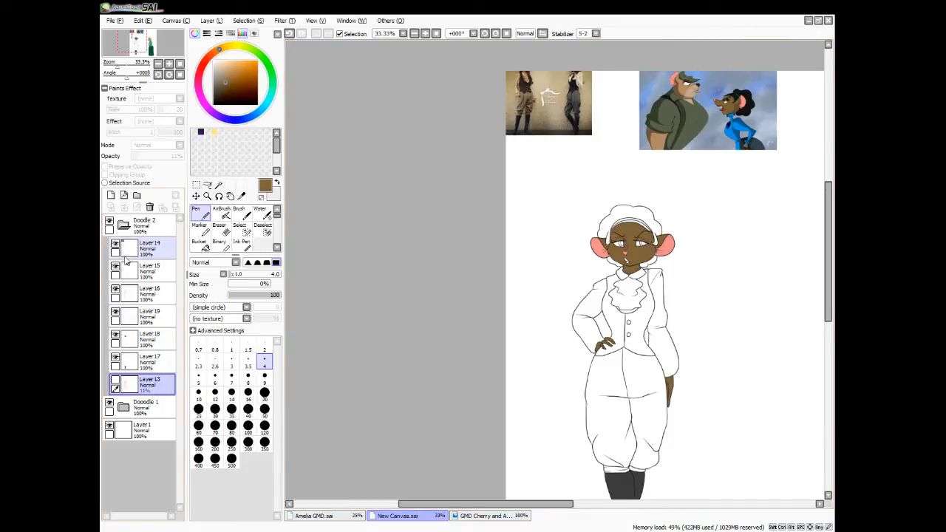
pyautogui.click(147, 362)
pyautogui.click(110, 195)
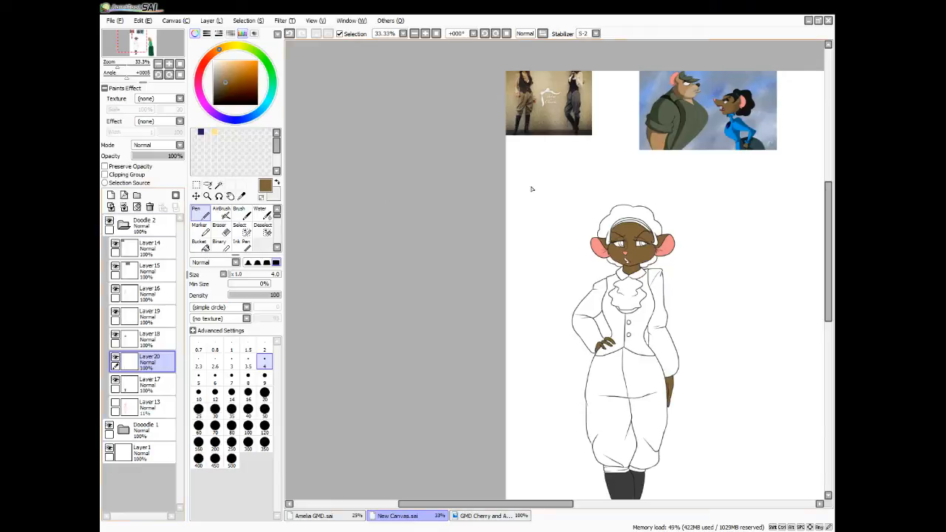
# Sample the orange iris colour from the eye of the mouse in the blue dress in the reference picture
pyautogui.click(242, 198)
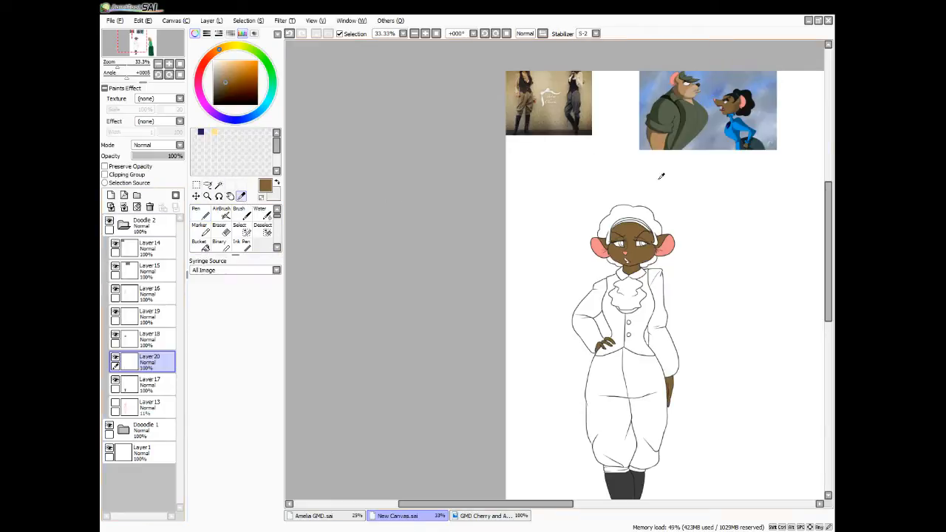
pyautogui.press('Home')
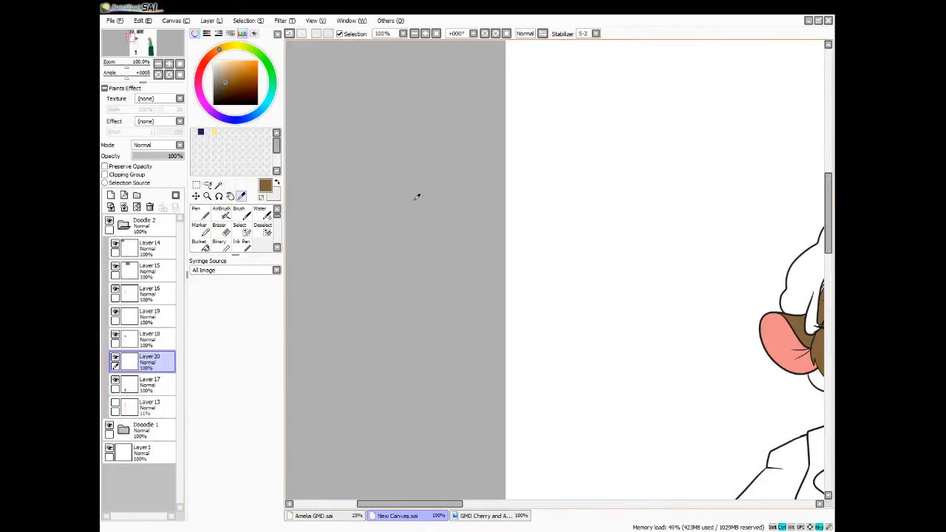
pyautogui.moveTo(441, 507); pyautogui.dragTo(540, 515)
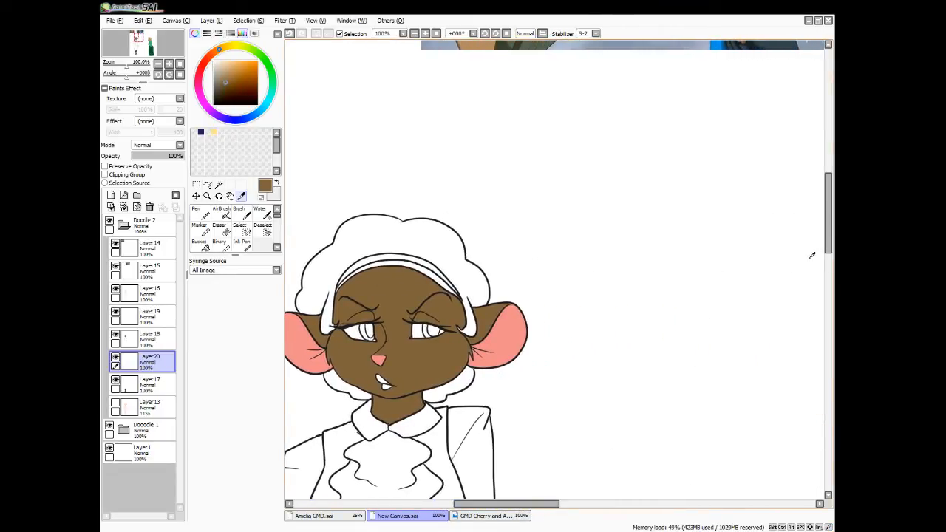
pyautogui.moveTo(828, 244); pyautogui.dragTo(829, 193)
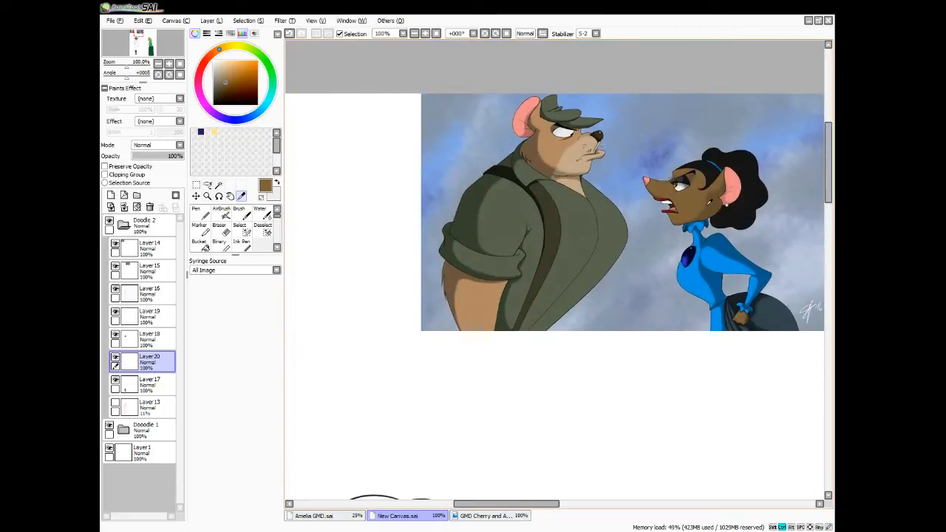
pyautogui.scroll(2, 710, 202)
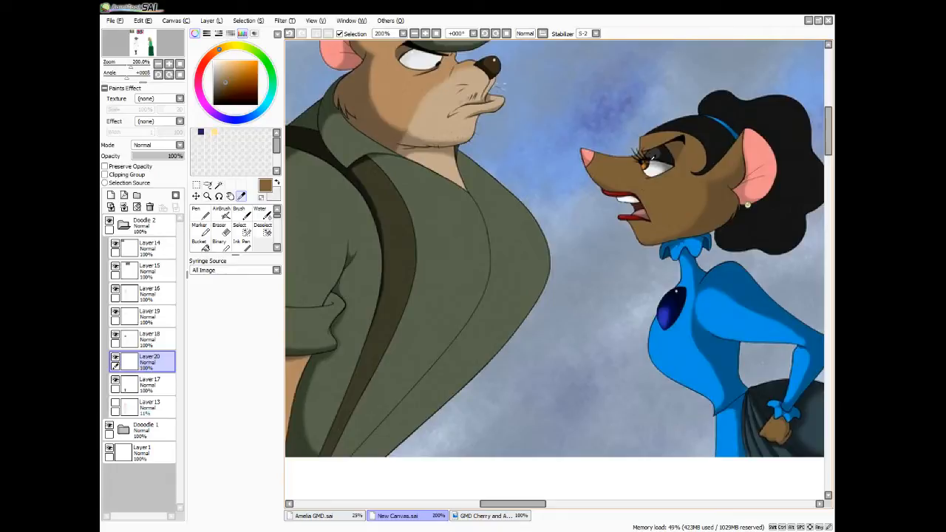
pyautogui.click(644, 165)
pyautogui.click(648, 162)
pyautogui.click(645, 164)
pyautogui.click(646, 163)
pyautogui.click(649, 163)
pyautogui.scroll(-4, 667, 227)
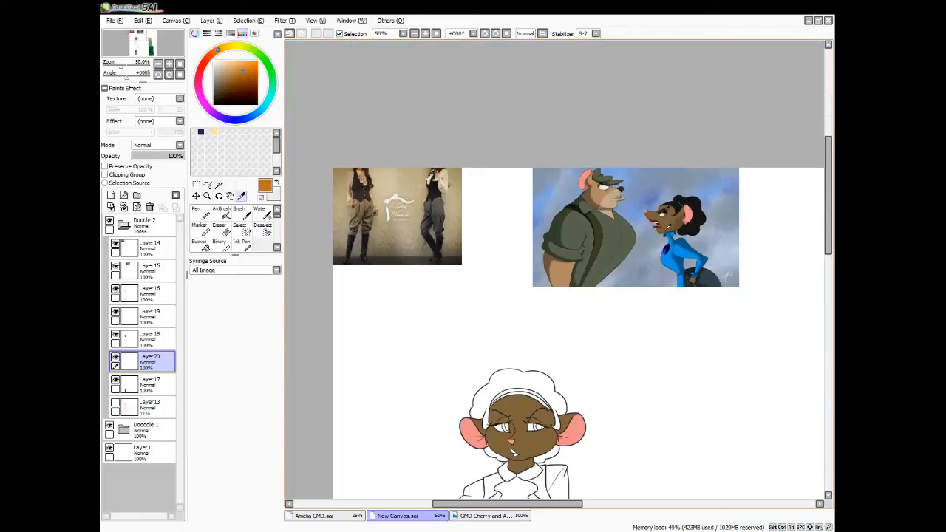
# Swap the sampled orange to the secondary colour and set the primary colour to a pale peach
pyautogui.moveTo(829, 222); pyautogui.dragTo(828, 268)
pyautogui.click(277, 183)
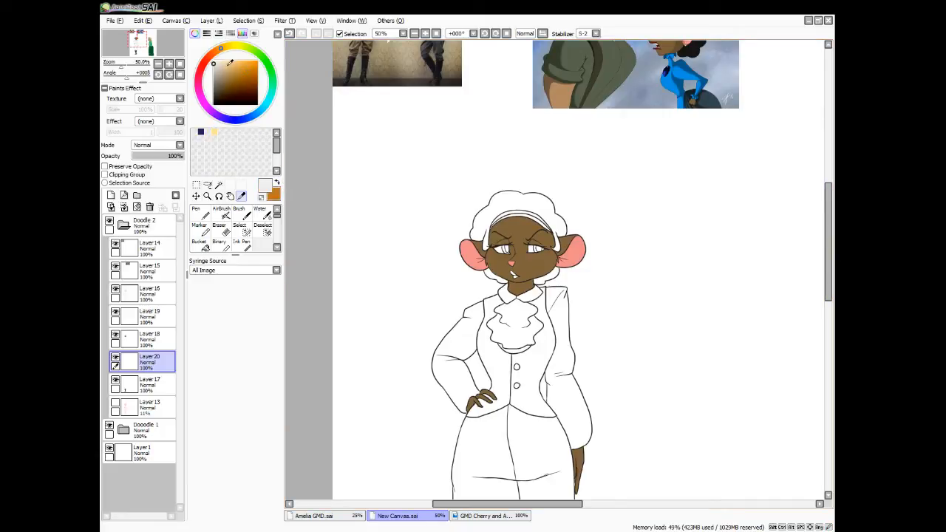
pyautogui.moveTo(229, 65); pyautogui.dragTo(226, 62)
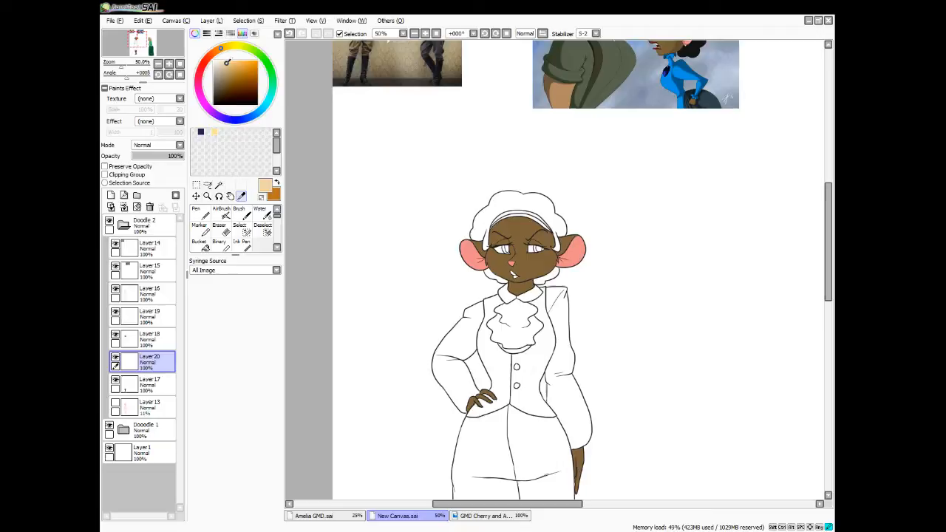
# Select the whites of both eyes by colour difference, expand the selection and add the missed corners with the Select brush
pyautogui.click(219, 185)
pyautogui.click(501, 250)
pyautogui.click(534, 250)
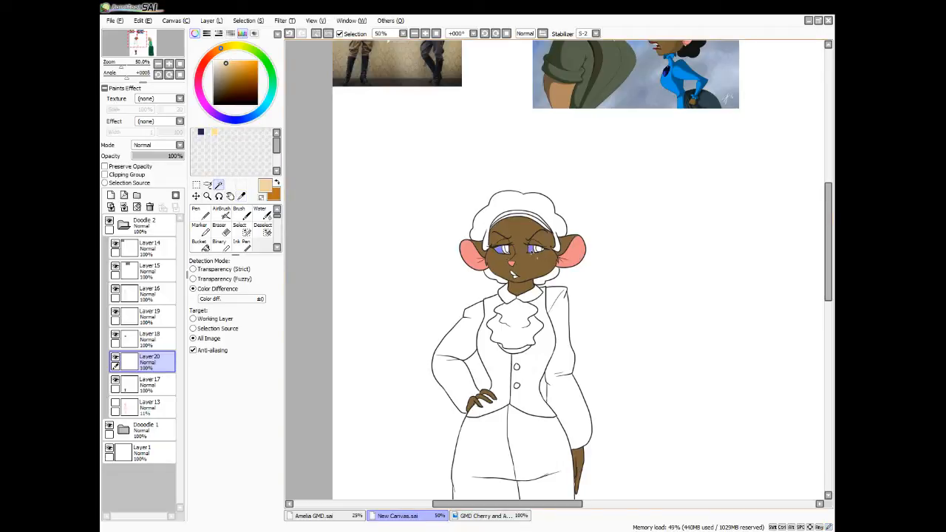
pyautogui.scroll(4, 521, 267)
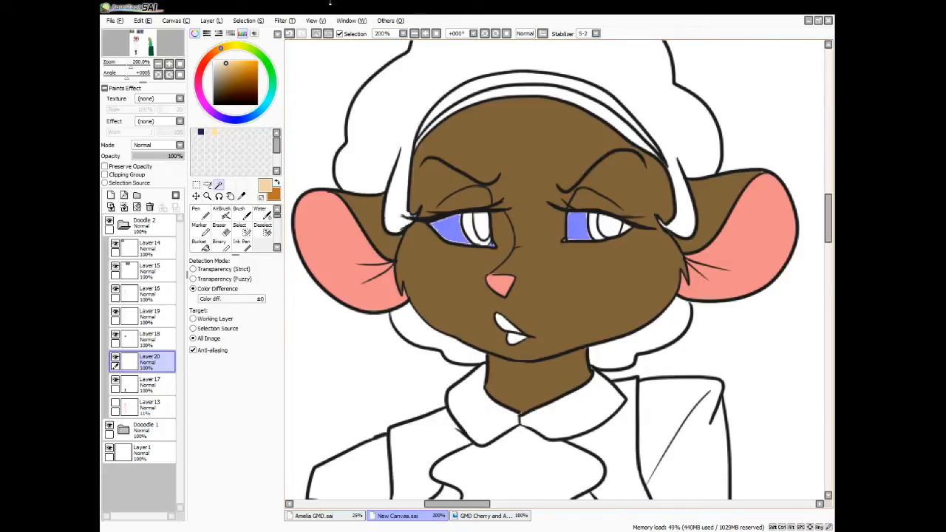
pyautogui.click(254, 21)
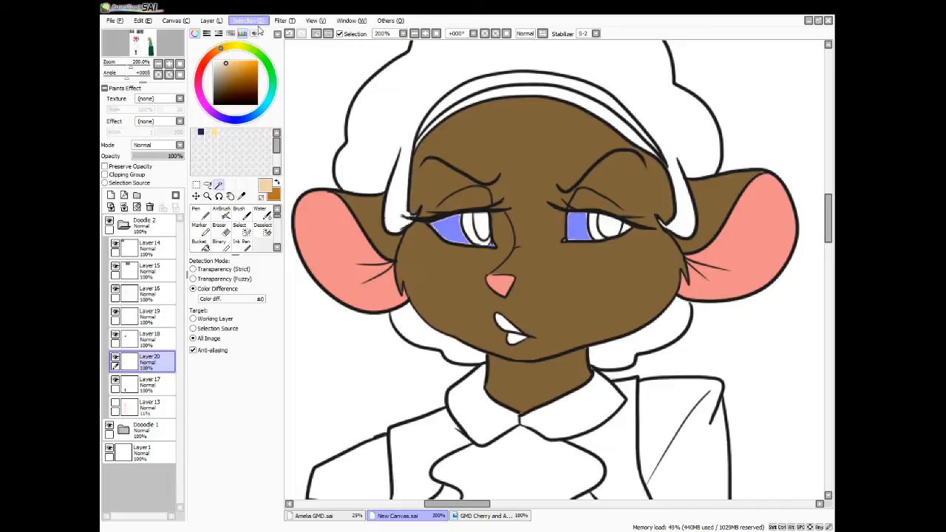
pyautogui.click(283, 75)
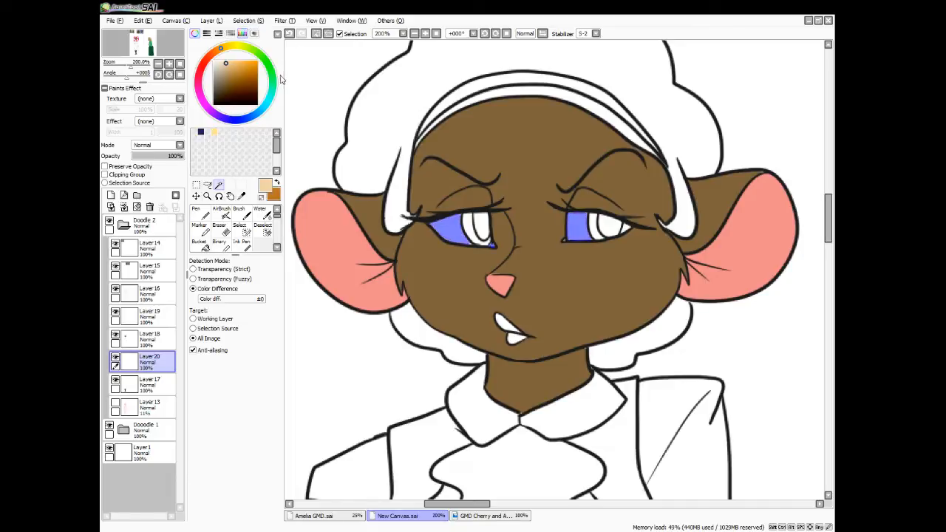
pyautogui.click(246, 233)
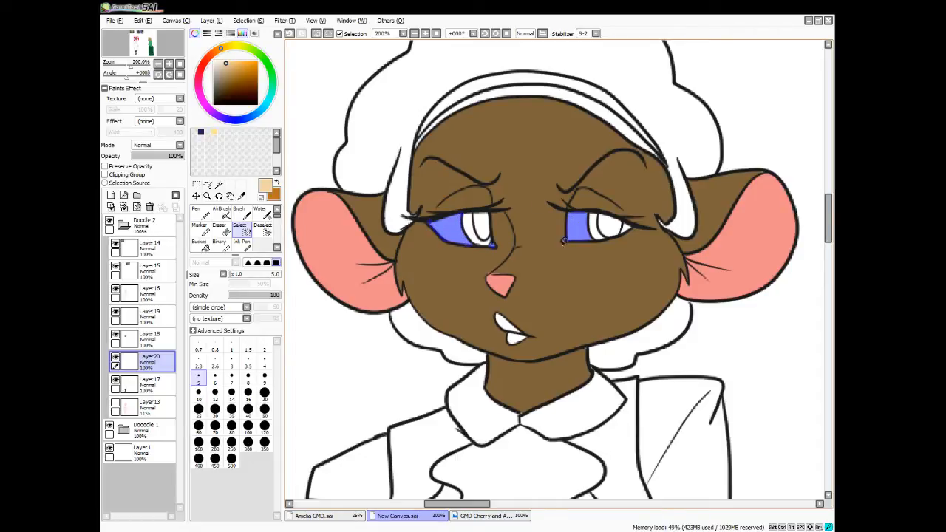
# Fill the whites of both eyes with the pale peach and clear the selection
pyautogui.click(205, 248)
pyautogui.click(464, 241)
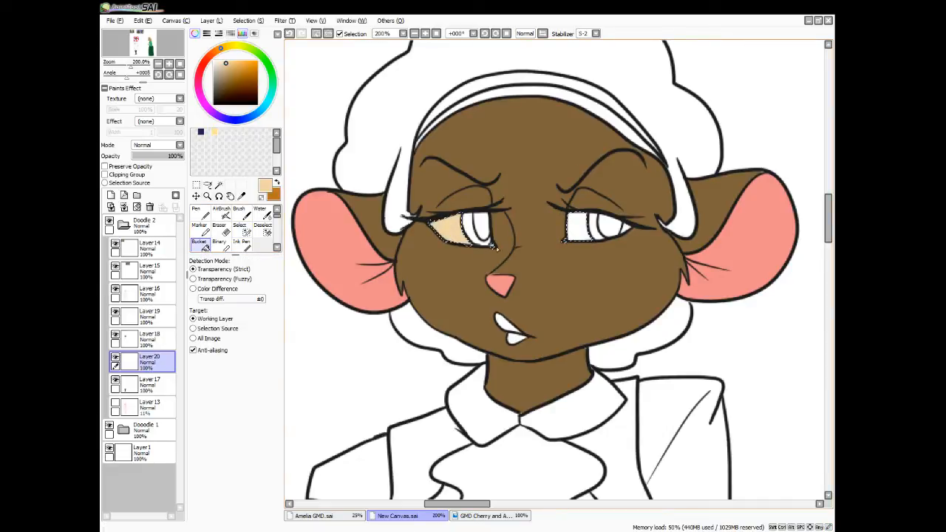
pyautogui.click(582, 237)
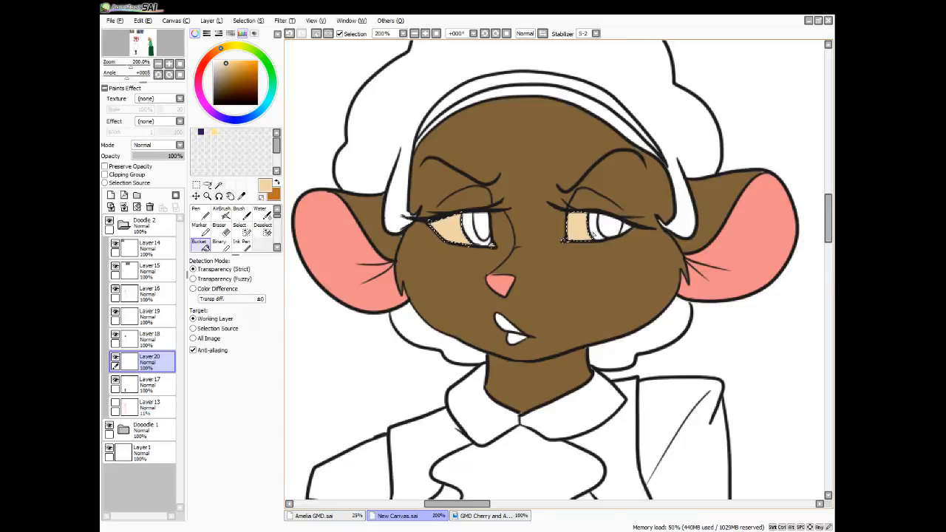
pyautogui.hotkey('ctrl', 'd')
# Switch back to the orange, select both irises by colour difference and add their missed edges with the Select brush
pyautogui.click(277, 182)
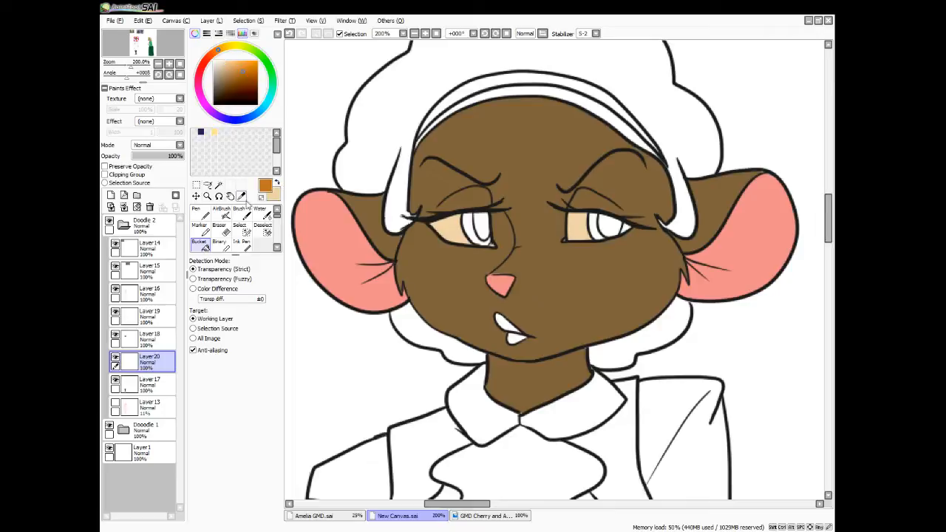
pyautogui.click(218, 185)
pyautogui.click(477, 235)
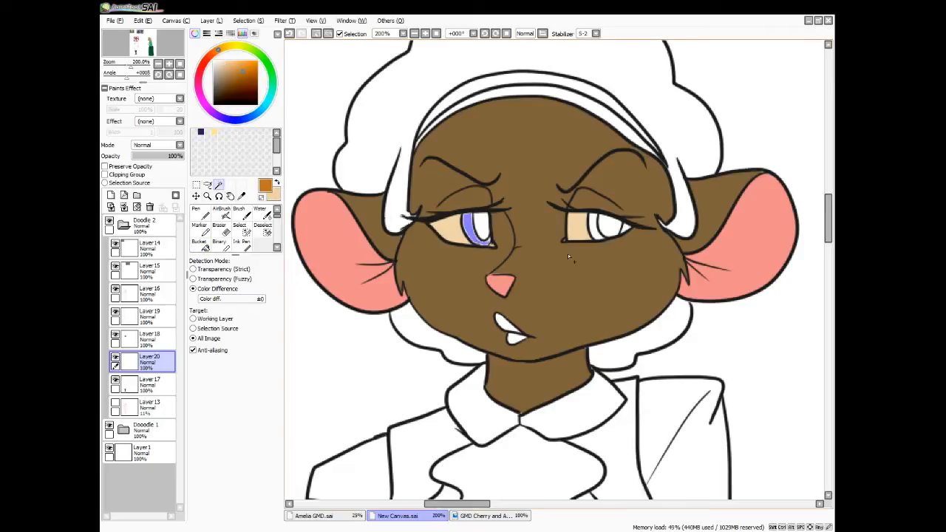
pyautogui.click(601, 227)
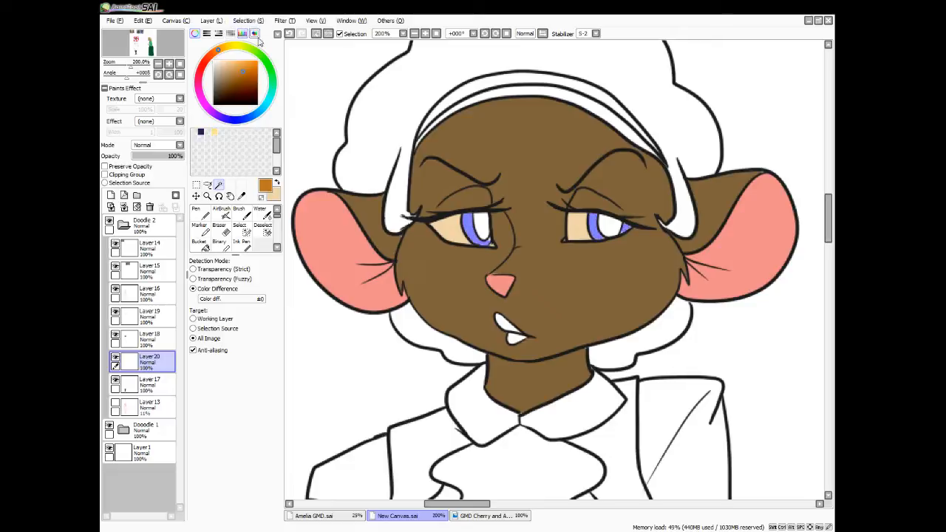
pyautogui.click(238, 226)
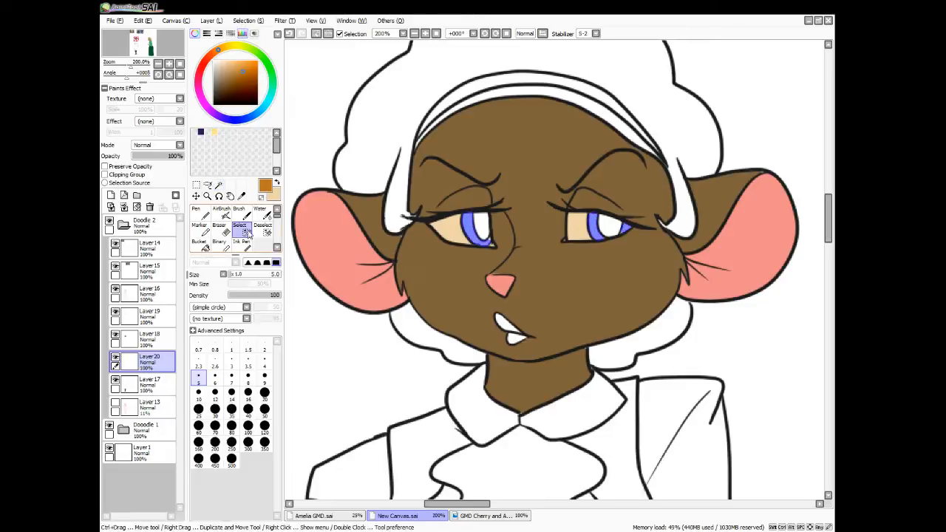
pyautogui.moveTo(490, 241); pyautogui.dragTo(481, 244)
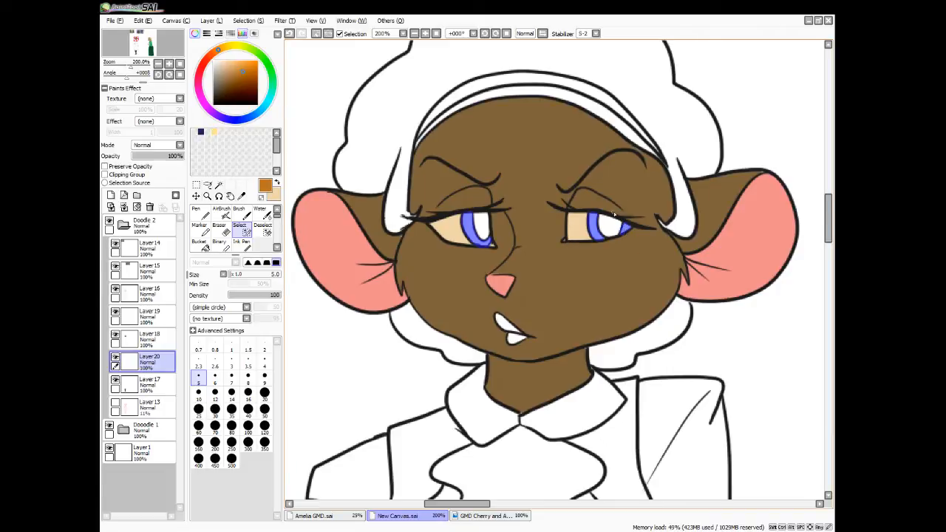
# Fill both irises with the orange, including the outer sliver of one iris, and clear the selection
pyautogui.click(201, 244)
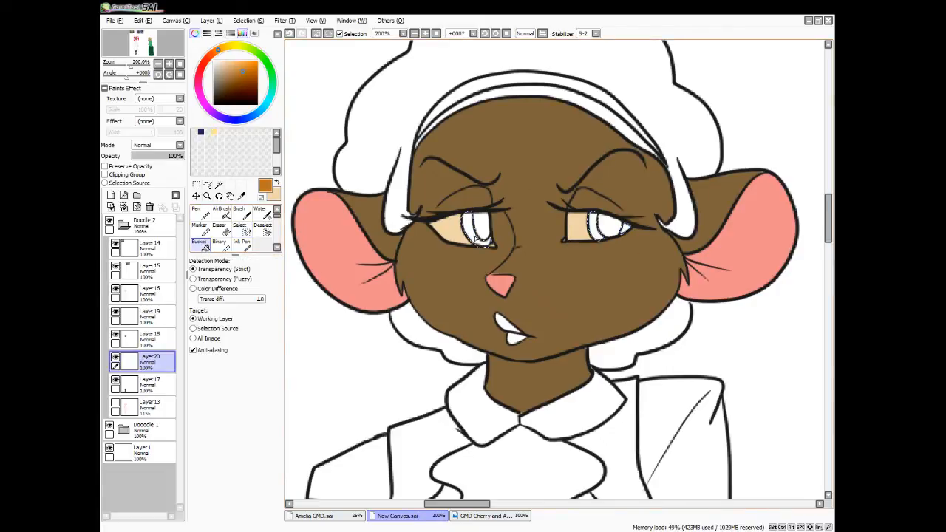
pyautogui.click(477, 236)
pyautogui.click(596, 229)
pyautogui.click(624, 231)
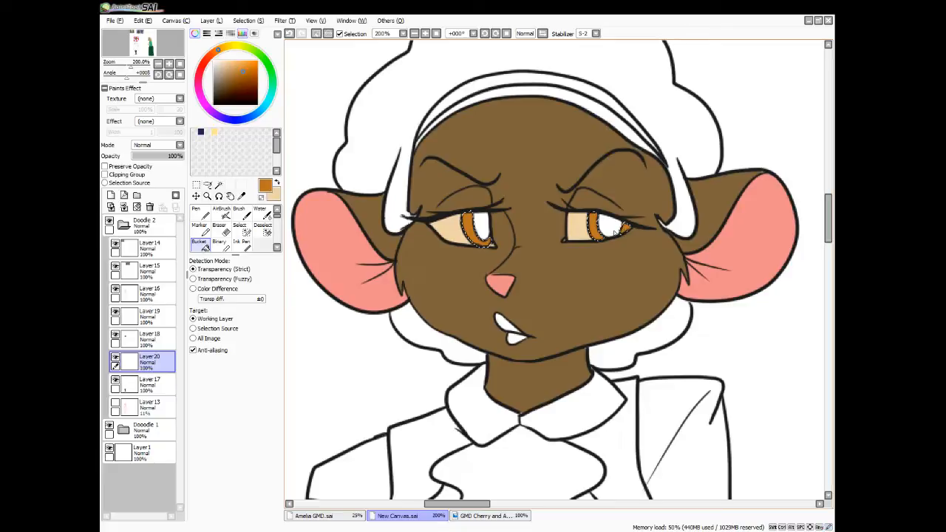
pyautogui.hotkey('ctrl', 'd')
# Choose a dark reddish brown, select both pupils by colour difference and paint their missed edges into the selection
pyautogui.click(241, 87)
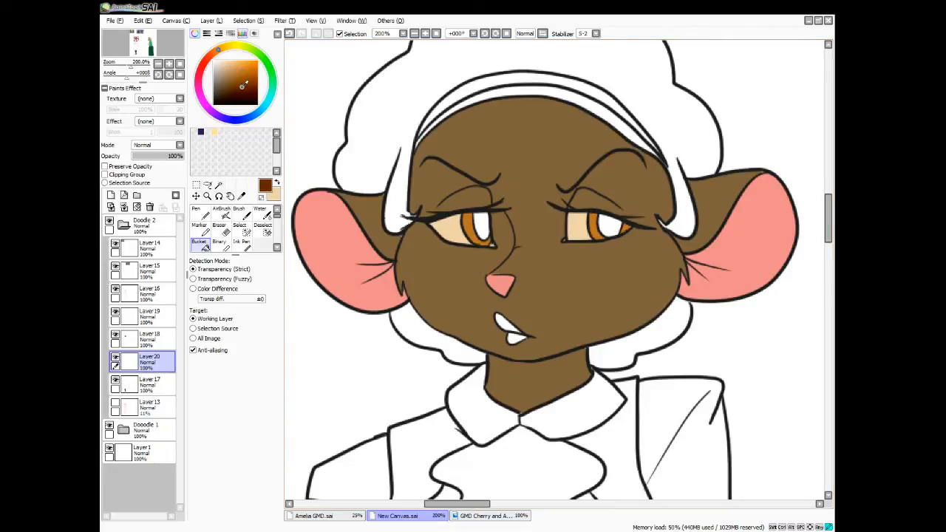
pyautogui.click(220, 185)
pyautogui.click(480, 218)
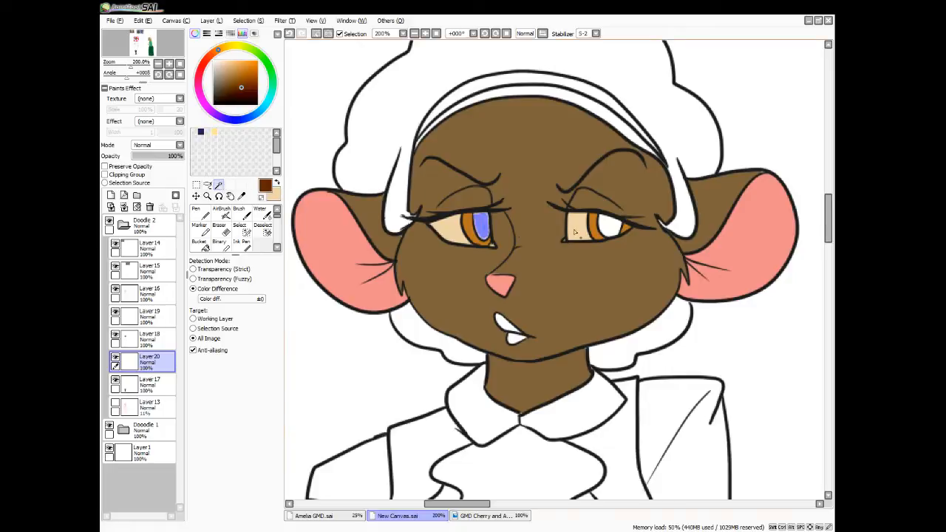
pyautogui.click(605, 227)
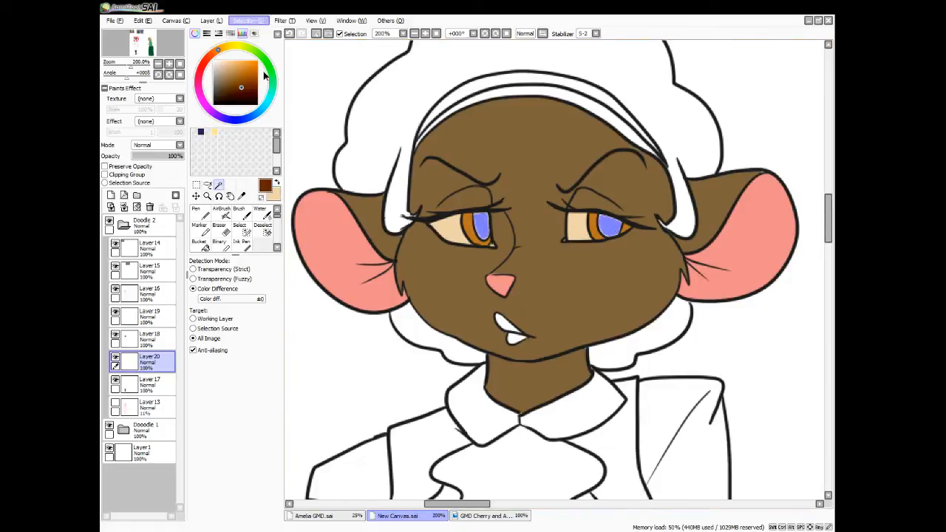
pyautogui.click(240, 227)
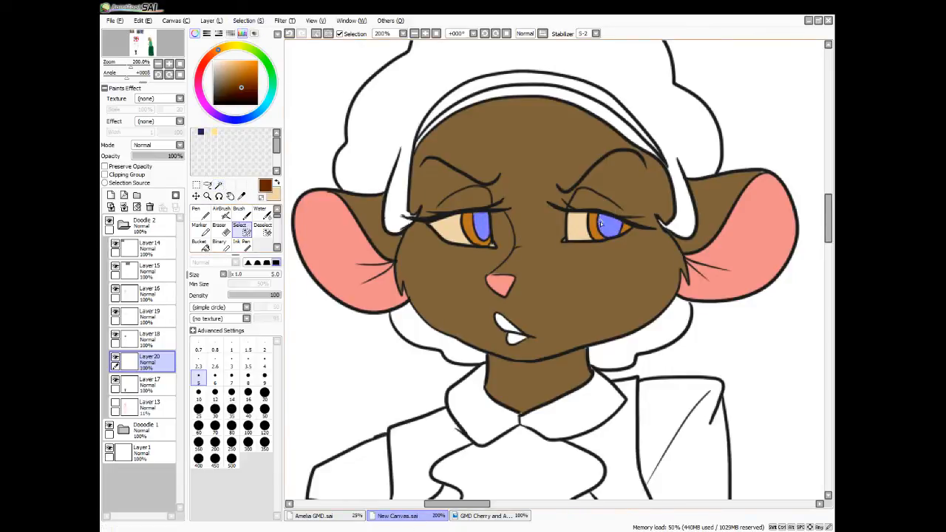
pyautogui.moveTo(603, 219); pyautogui.dragTo(601, 218)
pyautogui.moveTo(602, 216); pyautogui.dragTo(608, 237)
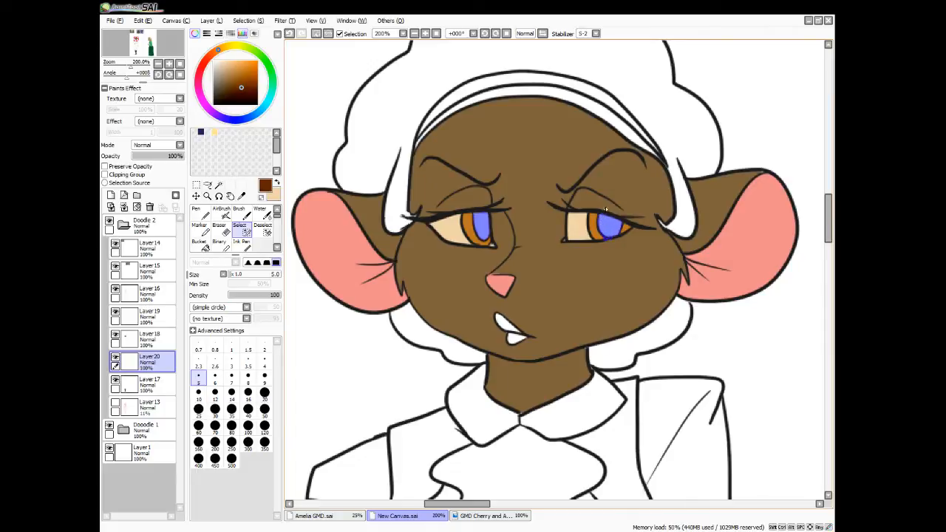
pyautogui.moveTo(477, 226)
pyautogui.mouseDown()
pyautogui.moveTo(481, 239)
pyautogui.moveTo(488, 212)
pyautogui.mouseUp()
# Fill both pupils with the dark reddish brown and clear the selection
pyautogui.click(200, 244)
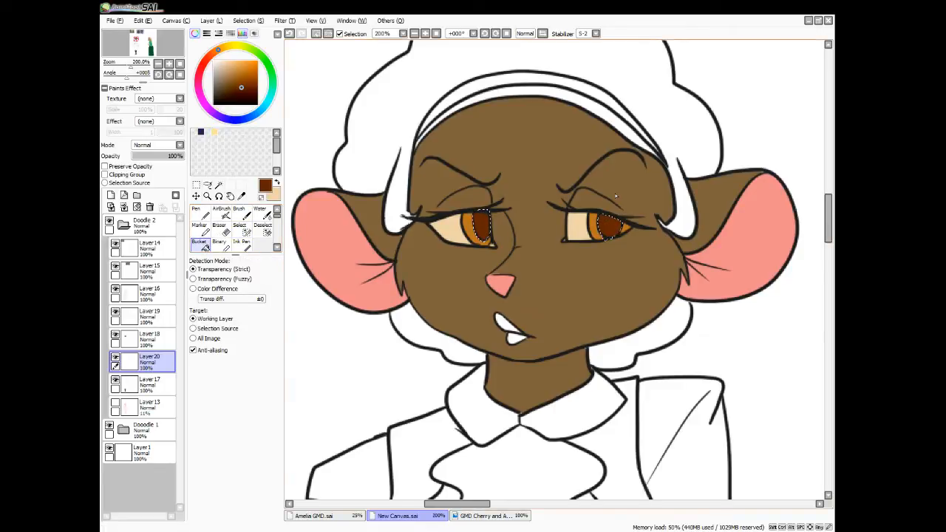
pyautogui.hotkey('ctrl', 'd')
pyautogui.scroll(-4, 616, 196)
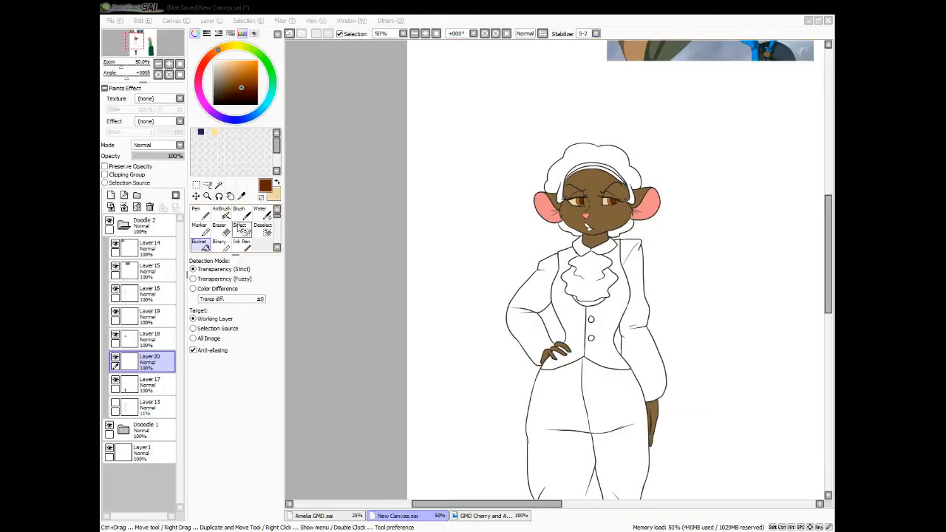
# Sample the dark red from the lips of the mouse in the blue dress in the reference image
pyautogui.click(240, 199)
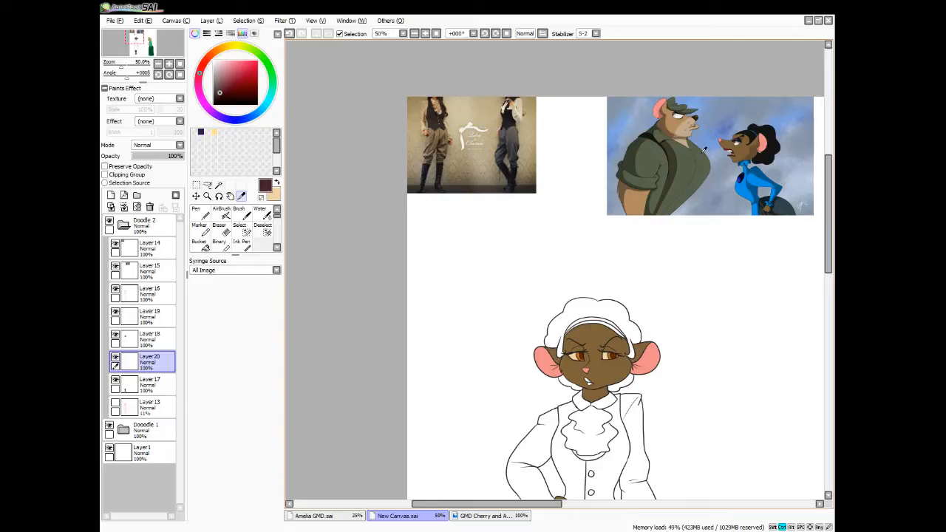
pyautogui.scroll(2, 704, 149)
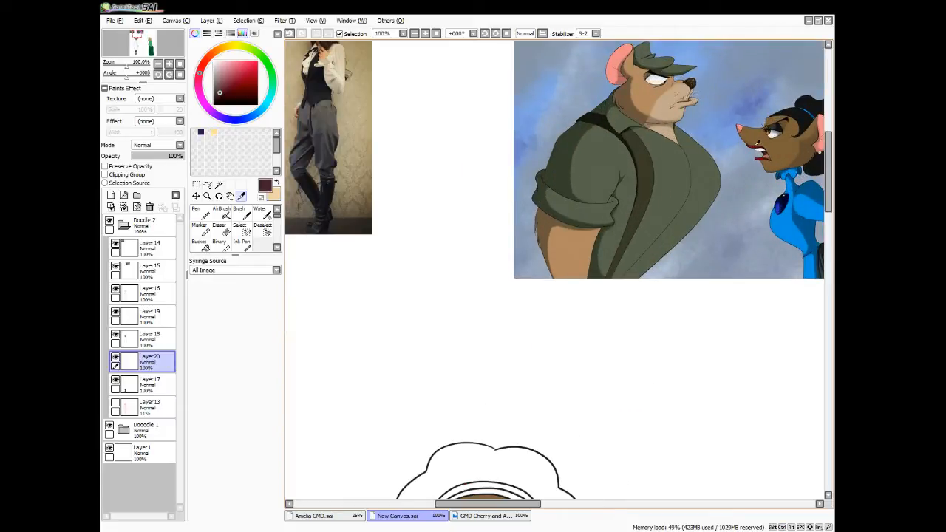
pyautogui.click(756, 143)
pyautogui.click(757, 145)
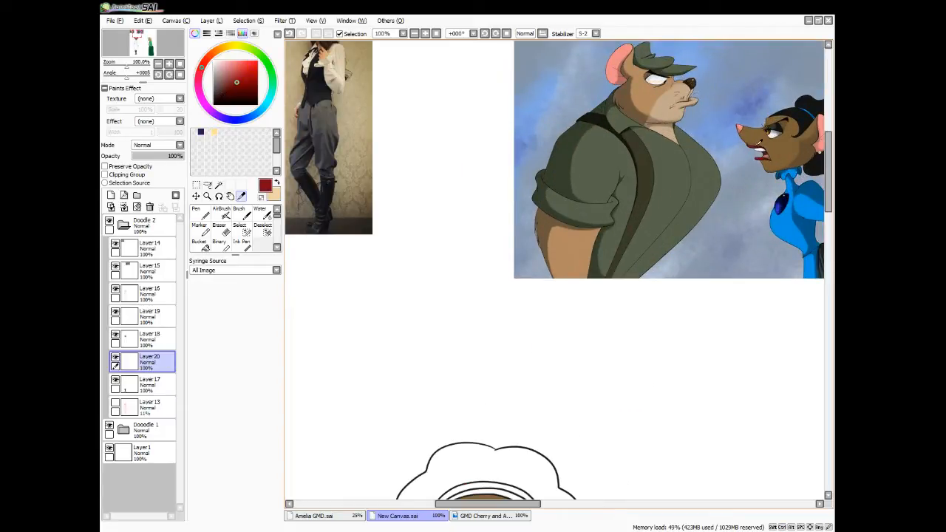
pyautogui.scroll(-1, 662, 231)
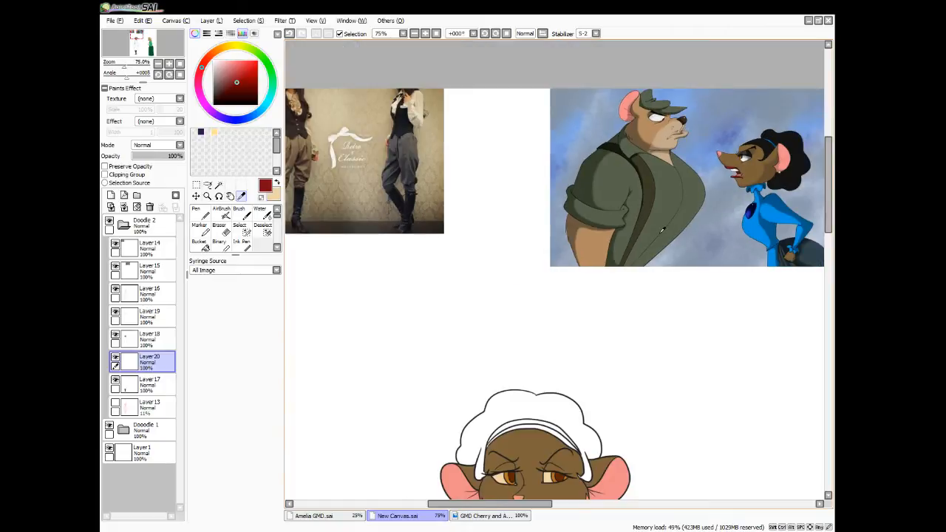
pyautogui.moveTo(830, 216); pyautogui.dragTo(830, 273)
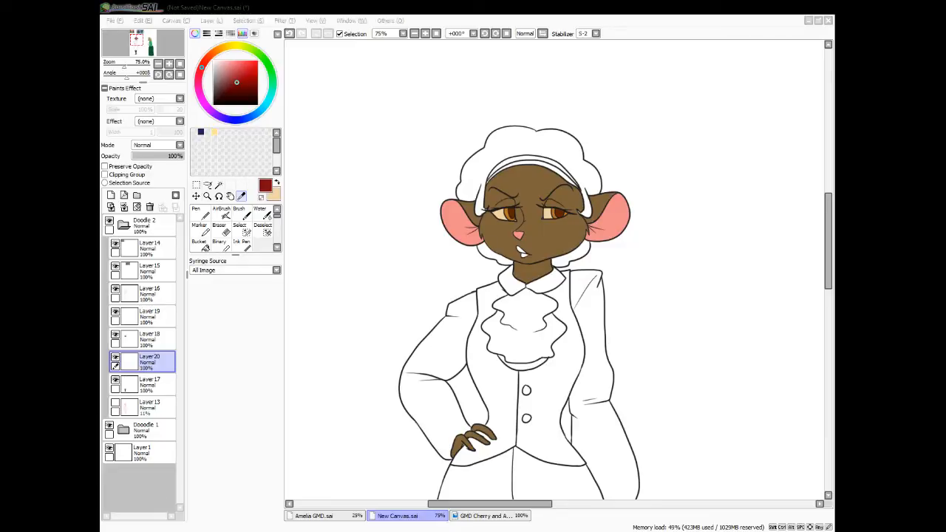
pyautogui.click(247, 168)
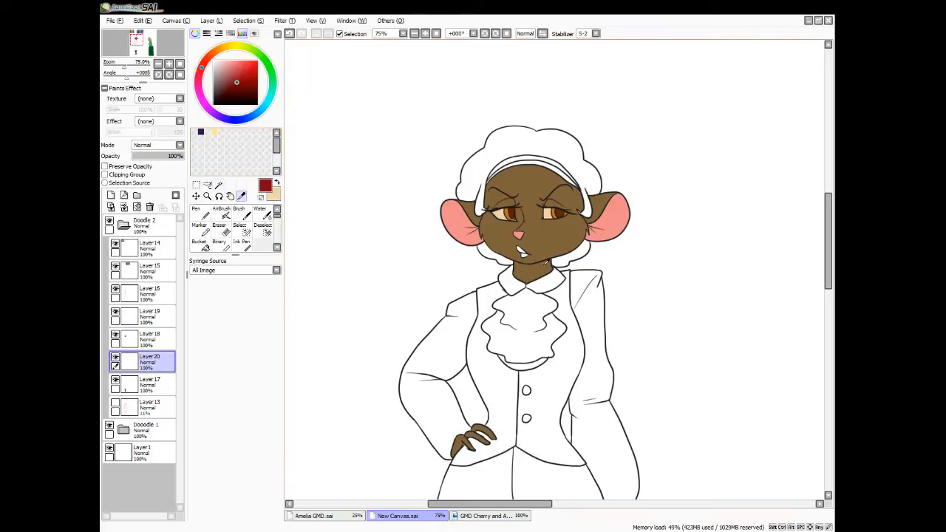
# Select the character's lips by colour difference, touch up the selection with the Select brush and fill it dark red on a new layer
pyautogui.click(219, 185)
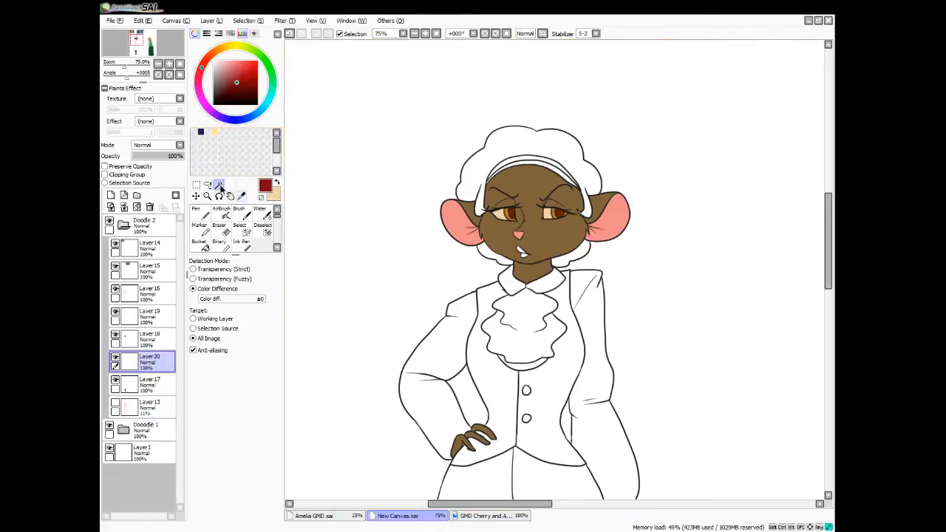
pyautogui.click(521, 253)
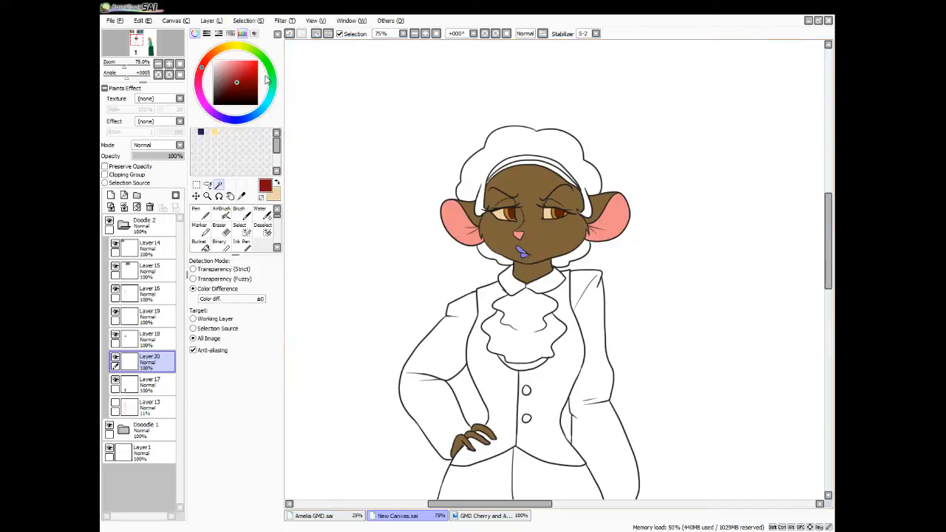
pyautogui.click(111, 207)
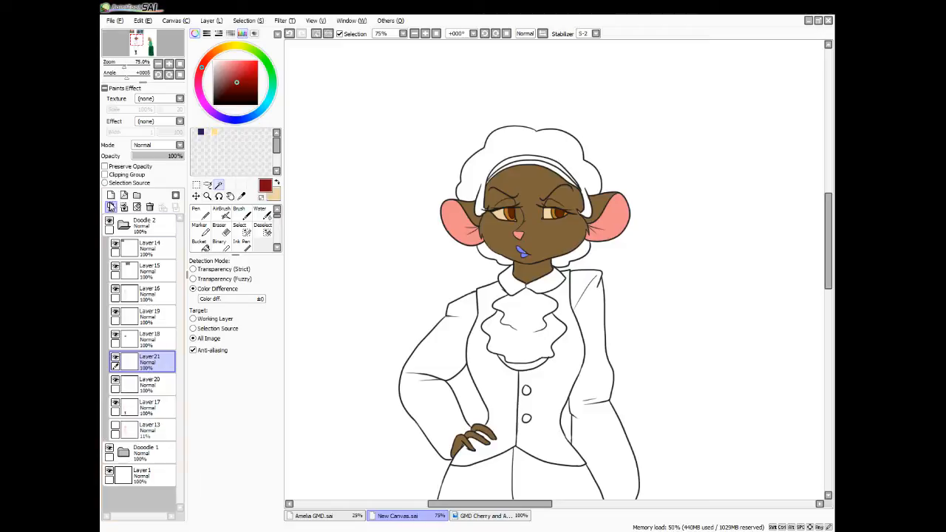
pyautogui.click(246, 232)
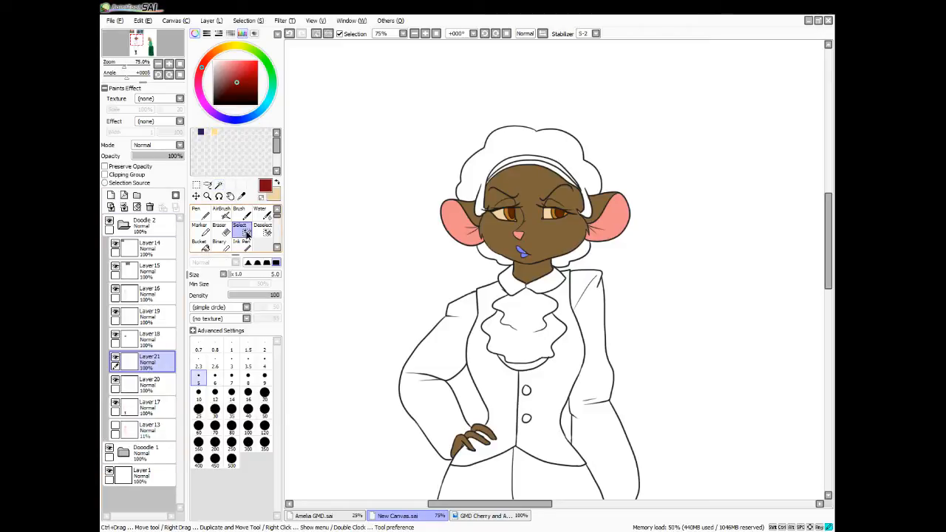
pyautogui.scroll(3, 494, 280)
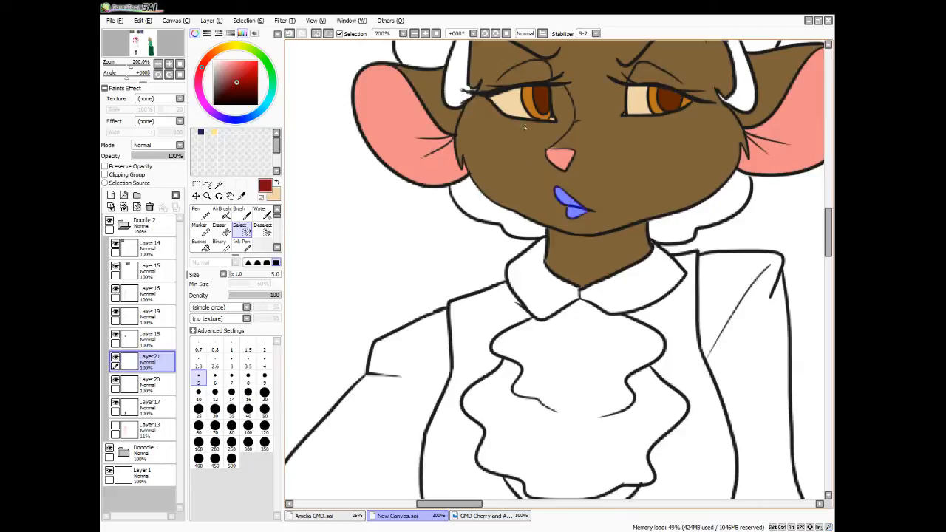
pyautogui.click(202, 245)
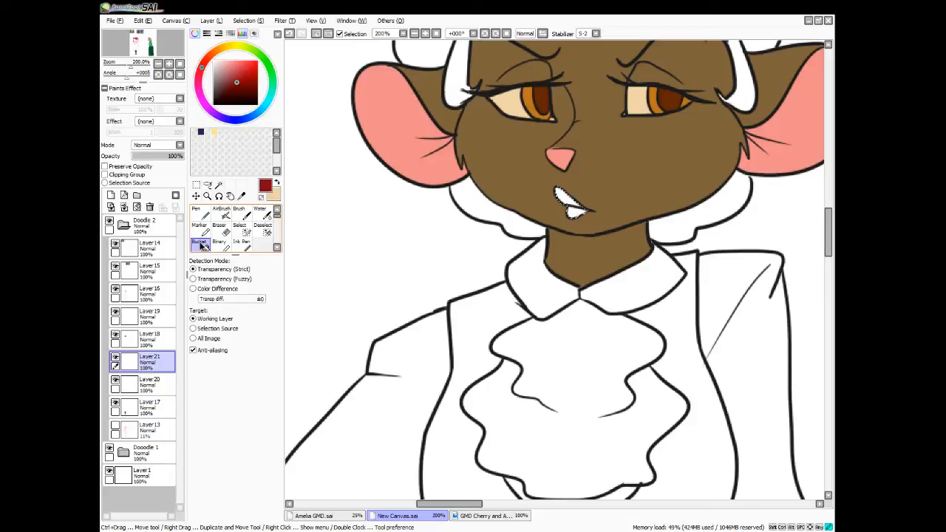
pyautogui.click(550, 196)
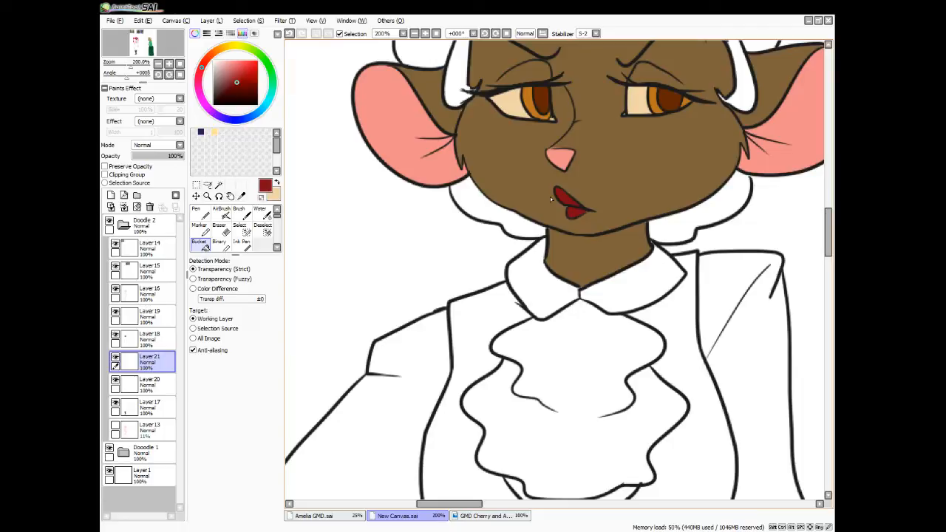
# Add a clipping layer above Layer20 and shade the irises brown and the pupils dark red with the Pen, softening with Blur
pyautogui.click(147, 383)
pyautogui.click(111, 195)
pyautogui.click(105, 175)
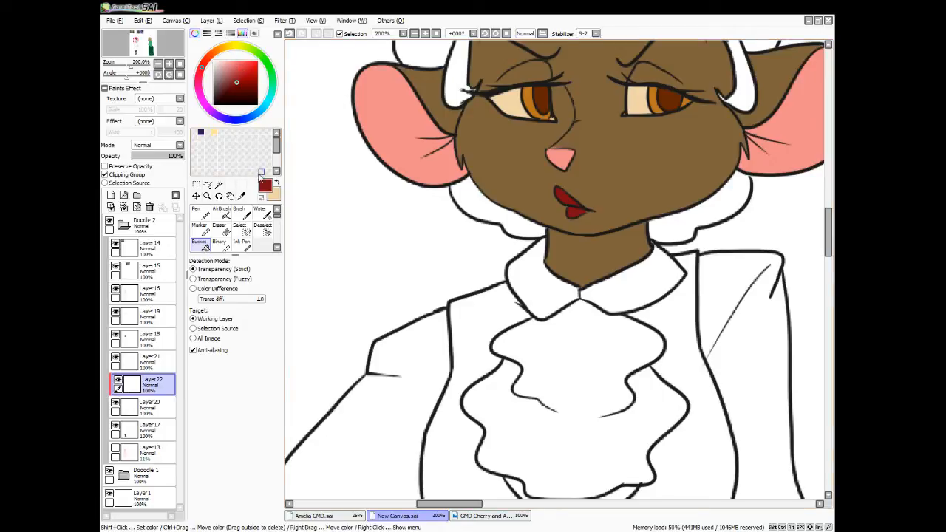
pyautogui.click(241, 196)
pyautogui.click(527, 89)
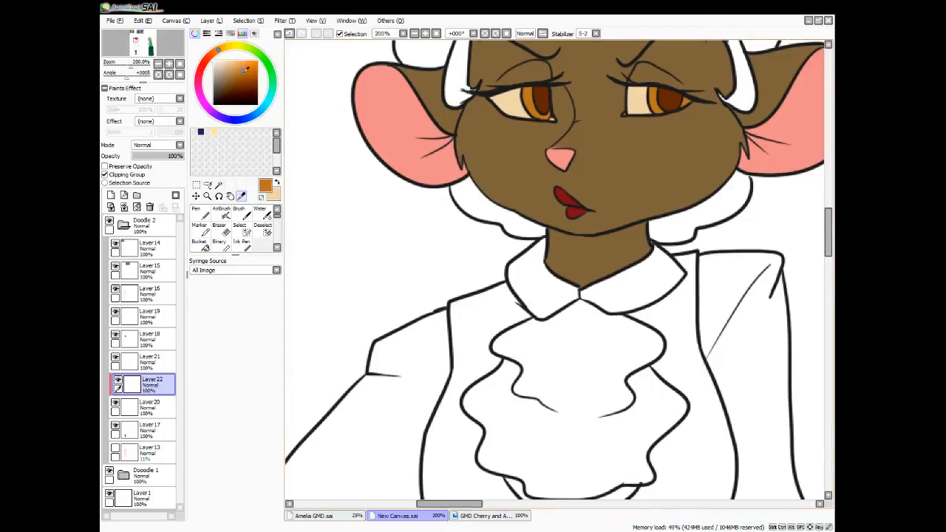
pyautogui.click(242, 84)
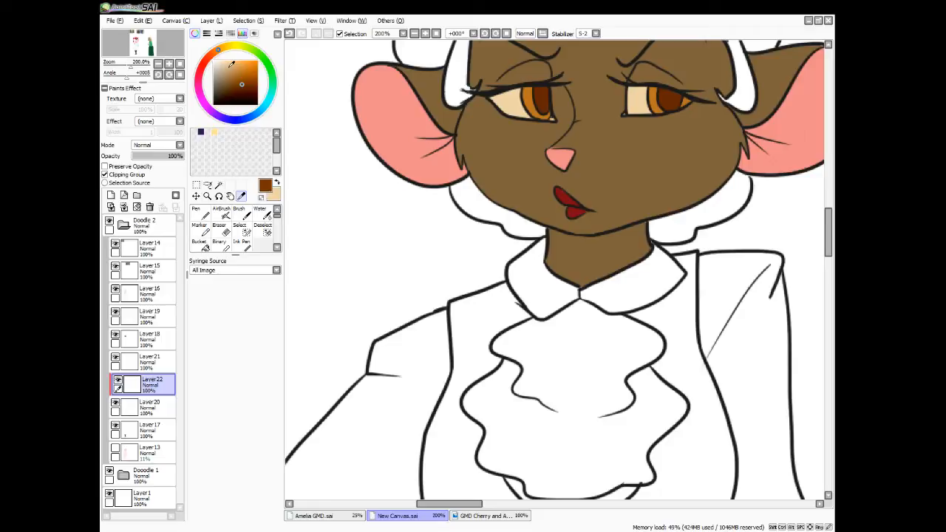
pyautogui.press('n')
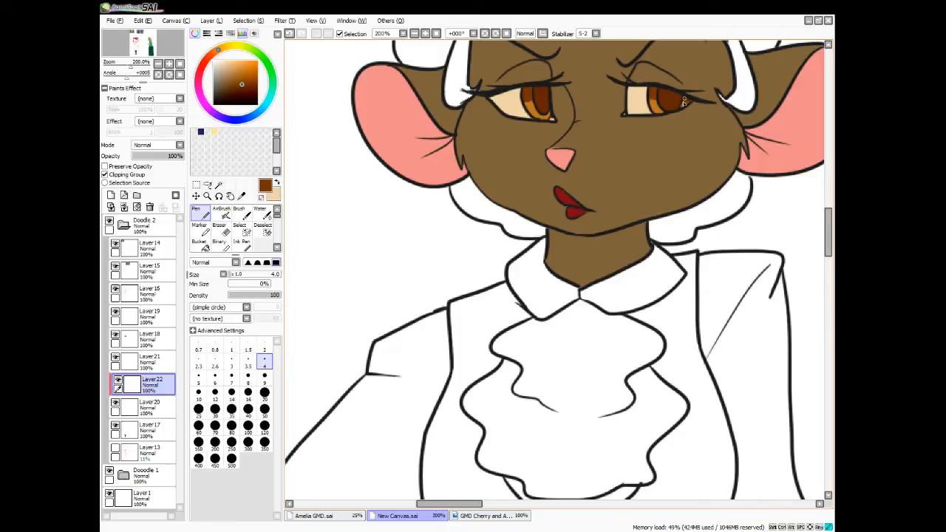
pyautogui.press('b')
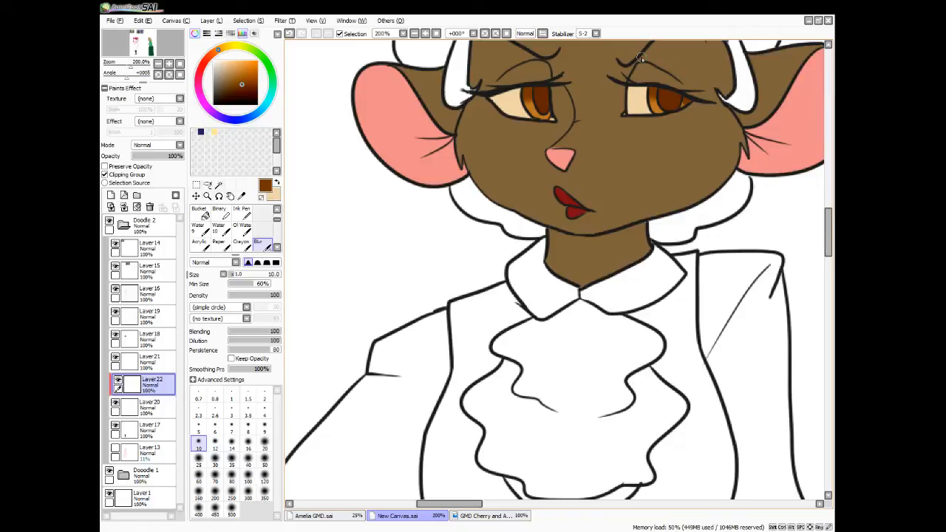
pyautogui.moveTo(678, 96); pyautogui.dragTo(658, 94)
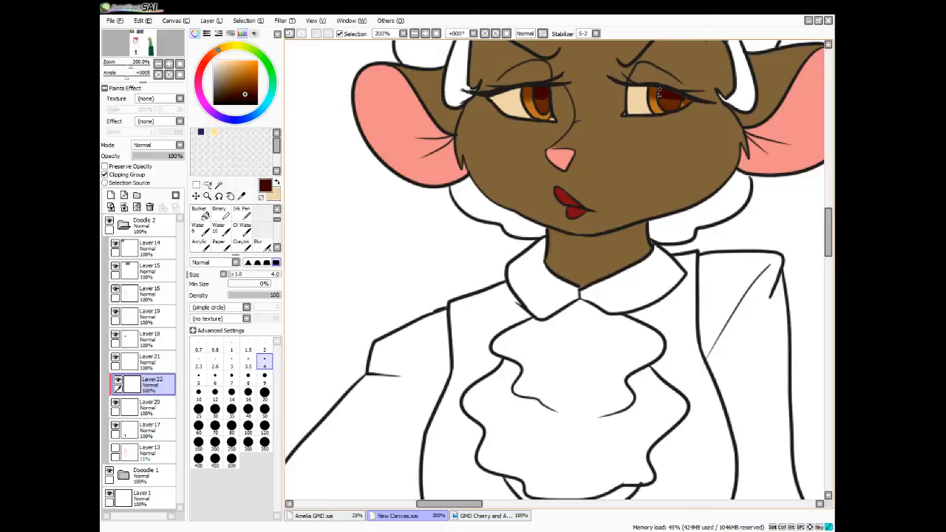
# Shade the upper parts of both eye whites with a tan Pen and soften the strokes with Blur
pyautogui.keyDown('alt'); pyautogui.click(481, 147); pyautogui.keyUp('alt')
pyautogui.moveTo(515, 91); pyautogui.dragTo(492, 102)
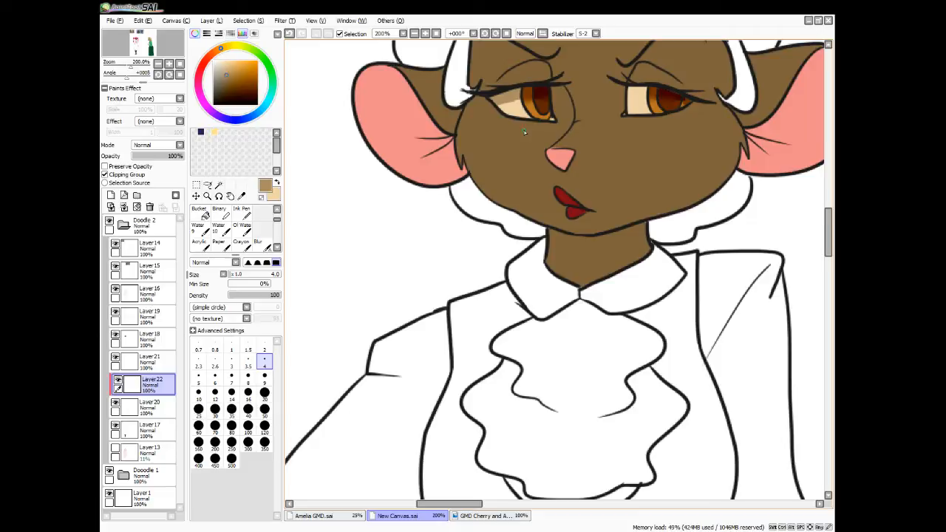
pyautogui.click(261, 243)
pyautogui.moveTo(507, 98); pyautogui.dragTo(515, 104)
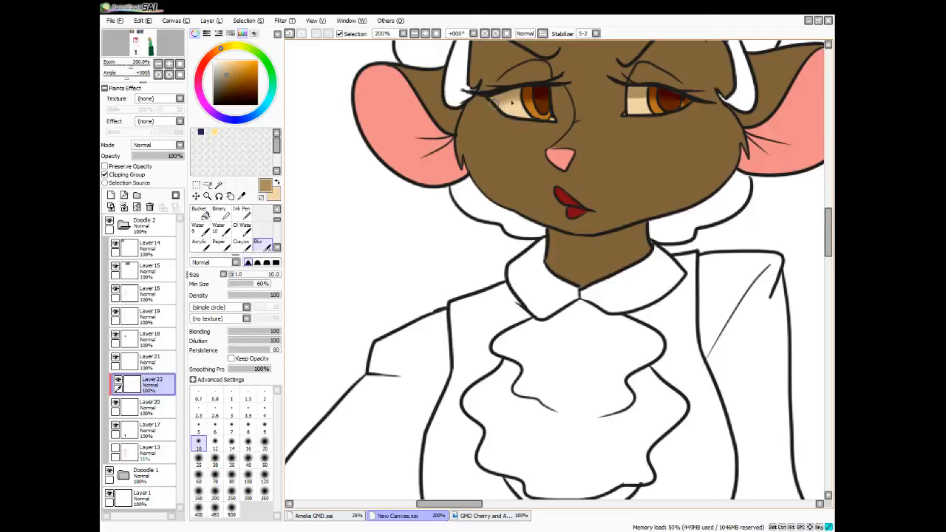
pyautogui.moveTo(642, 95); pyautogui.dragTo(637, 97)
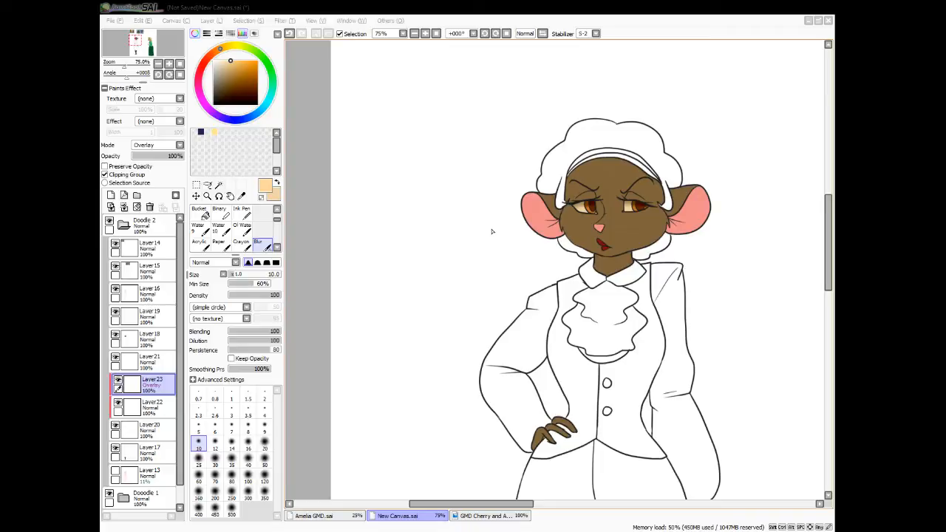
# Paint light peach highlights in both eyes on an Overlay clipping layer and on a new Luminosity layer above Layer16
pyautogui.click(492, 231)
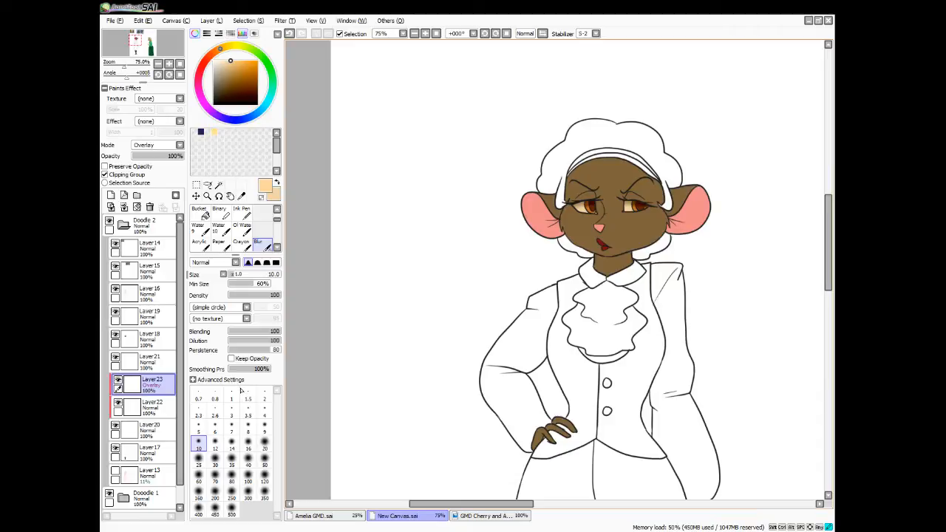
pyautogui.press('n')
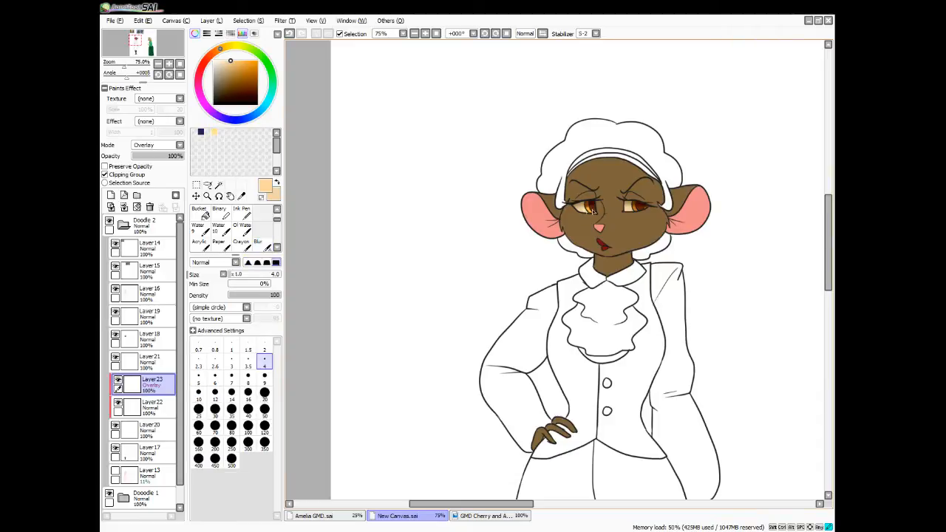
pyautogui.click(144, 294)
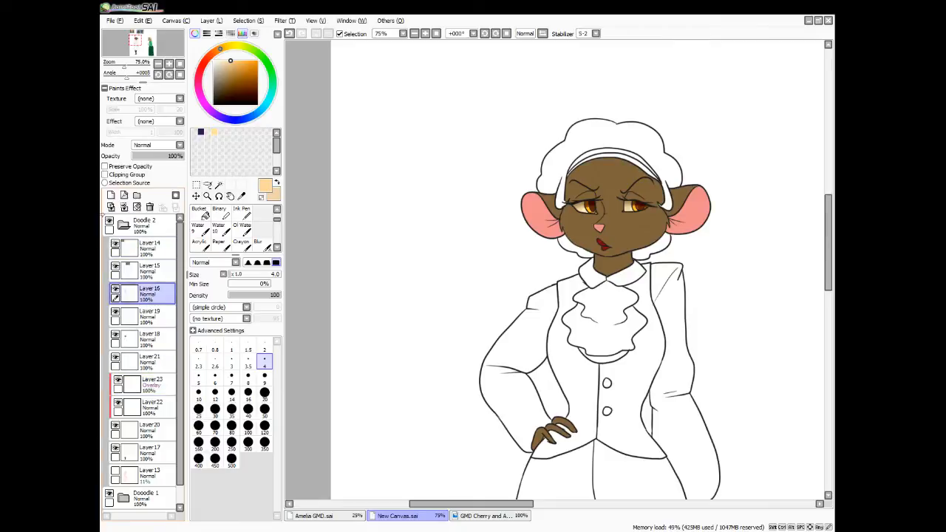
pyautogui.click(110, 195)
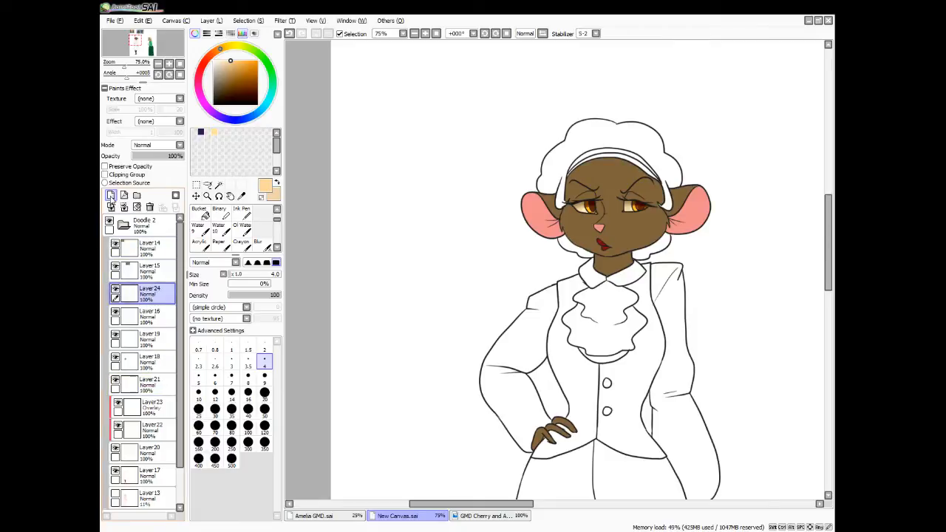
pyautogui.click(156, 186)
pyautogui.moveTo(590, 209); pyautogui.dragTo(633, 209)
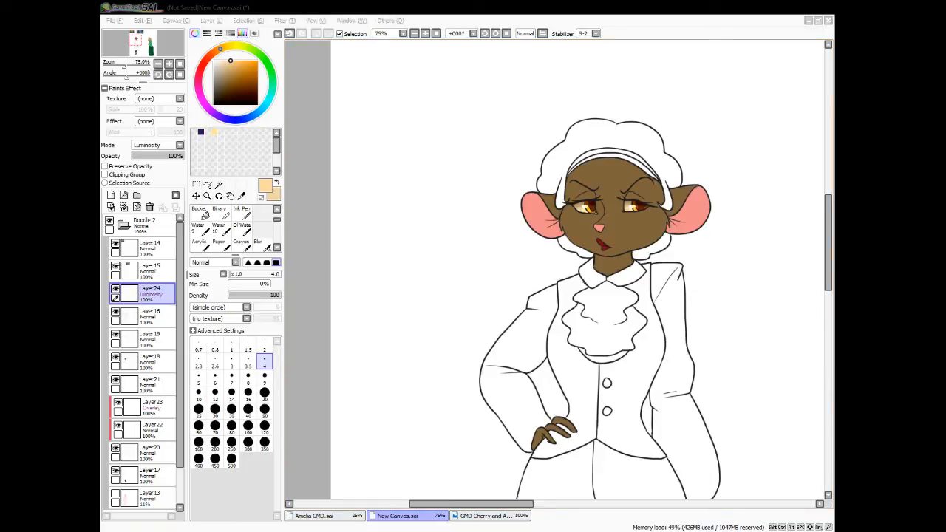
# Sample the dark grey from the eyelid of the mouse in the blue dress in the reference image
pyautogui.click(828, 266)
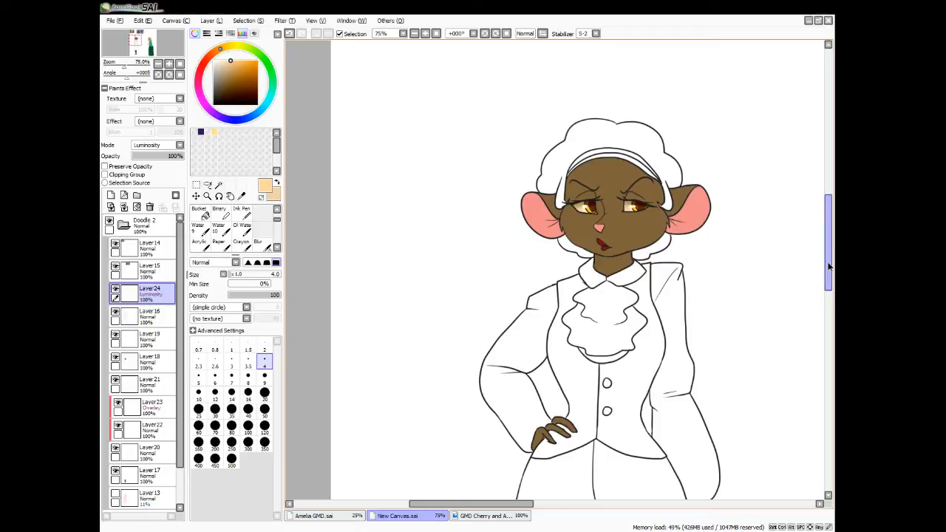
pyautogui.moveTo(826, 230); pyautogui.dragTo(826, 175)
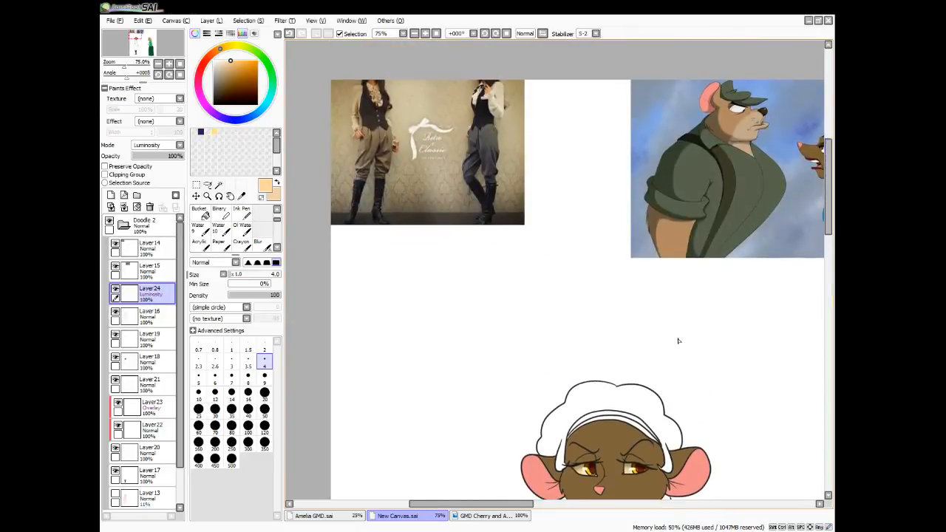
pyautogui.moveTo(484, 506); pyautogui.dragTo(531, 505)
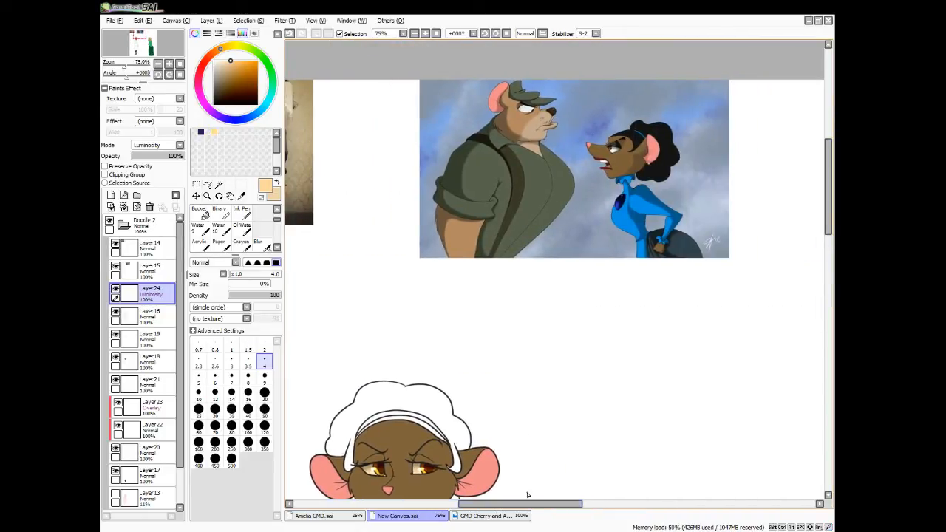
pyautogui.click(242, 196)
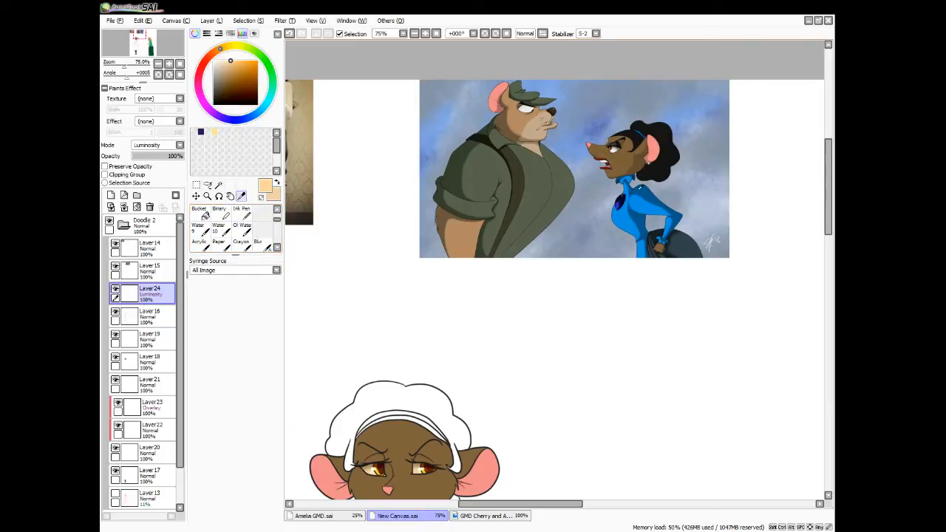
pyautogui.click(618, 141)
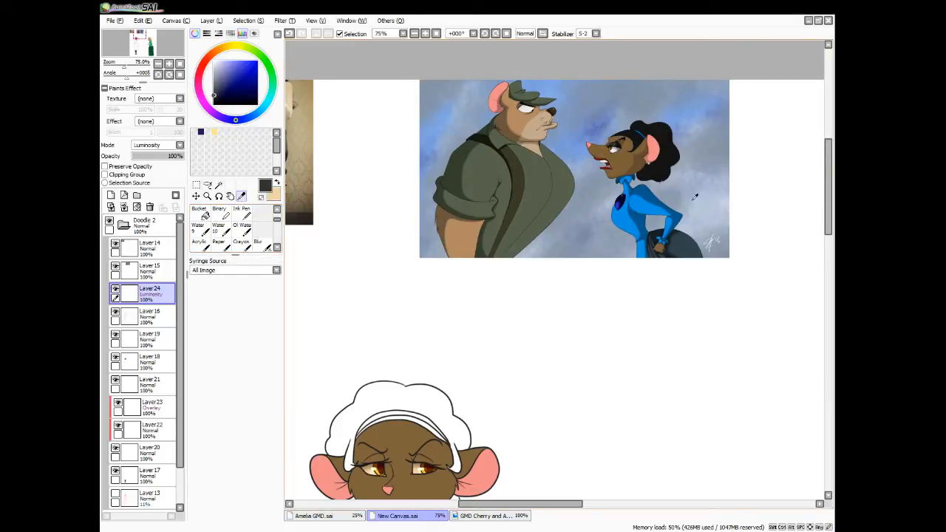
pyautogui.moveTo(831, 191); pyautogui.dragTo(815, 239)
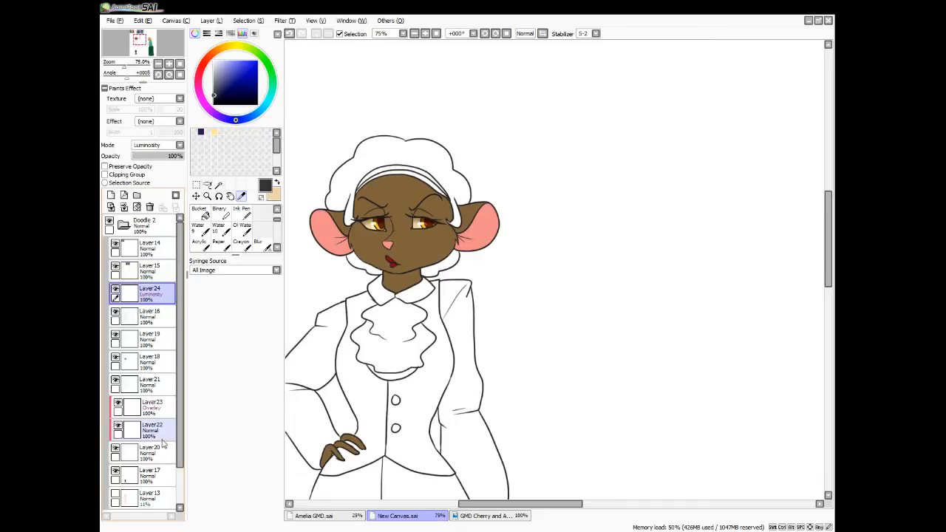
# Add a clipping layer above Layer18 and paint dark grey eyeshadow over both of the character's eyelids
pyautogui.click(145, 362)
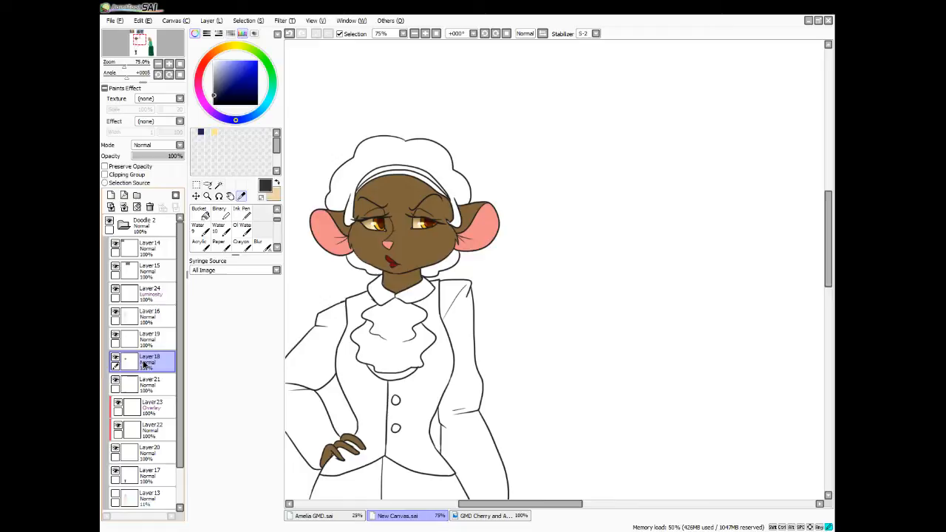
pyautogui.click(111, 195)
pyautogui.click(105, 174)
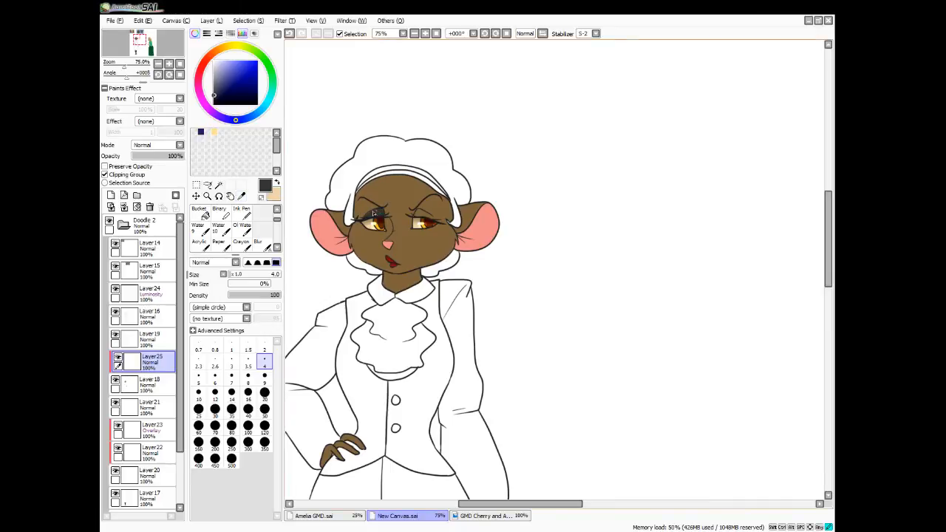
pyautogui.moveTo(374, 213); pyautogui.dragTo(363, 221)
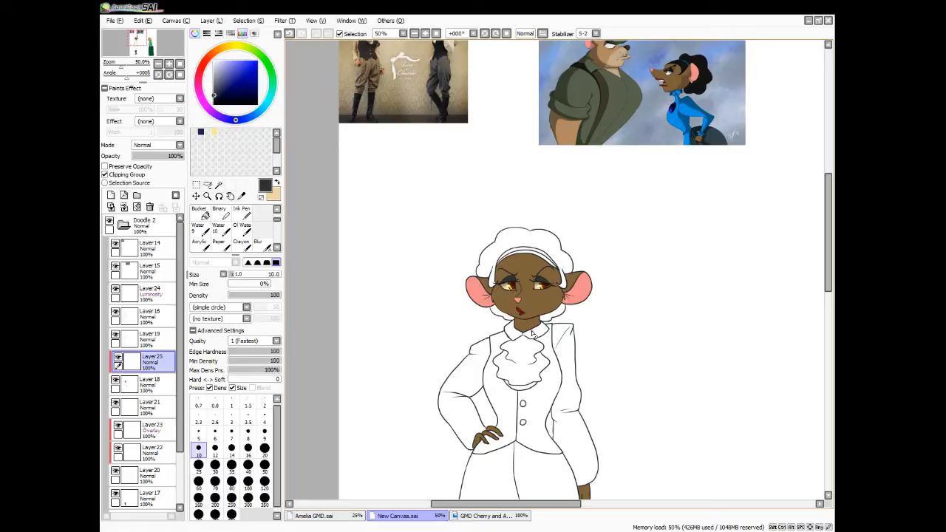
# Add a new layer above Layer19 and sample the brown of the trousers in the fashion reference photo
pyautogui.click(150, 339)
pyautogui.click(111, 195)
pyautogui.click(241, 196)
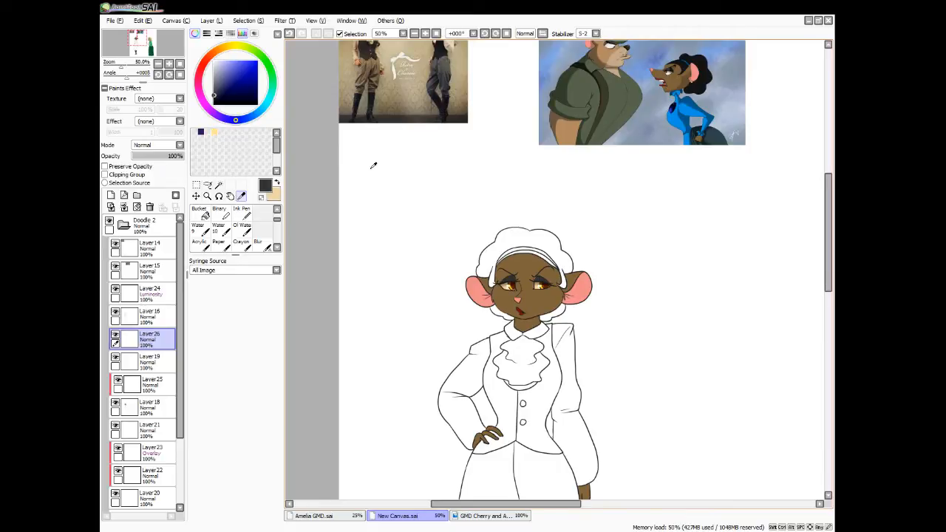
pyautogui.click(369, 76)
# Select the puffed trousers including their cuffs and fill them with the sampled brown
pyautogui.moveTo(829, 282); pyautogui.dragTo(827, 334)
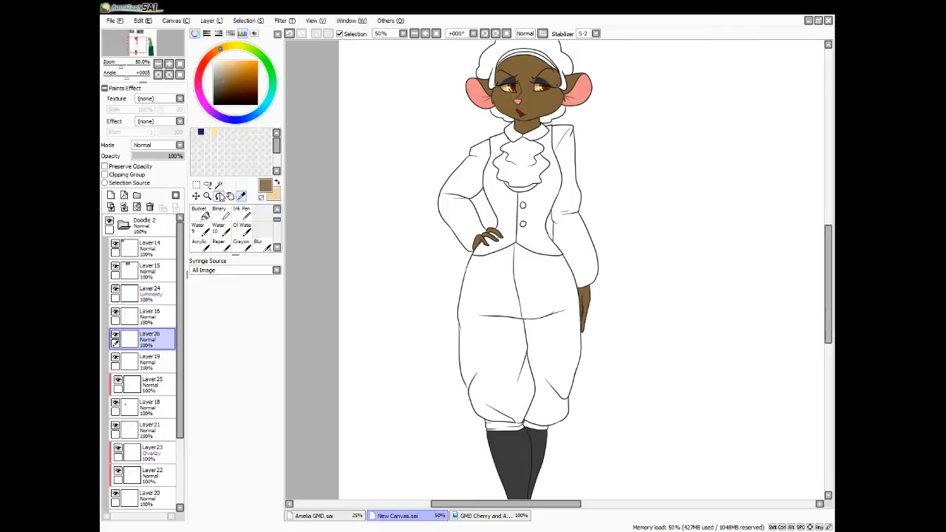
pyautogui.click(530, 336)
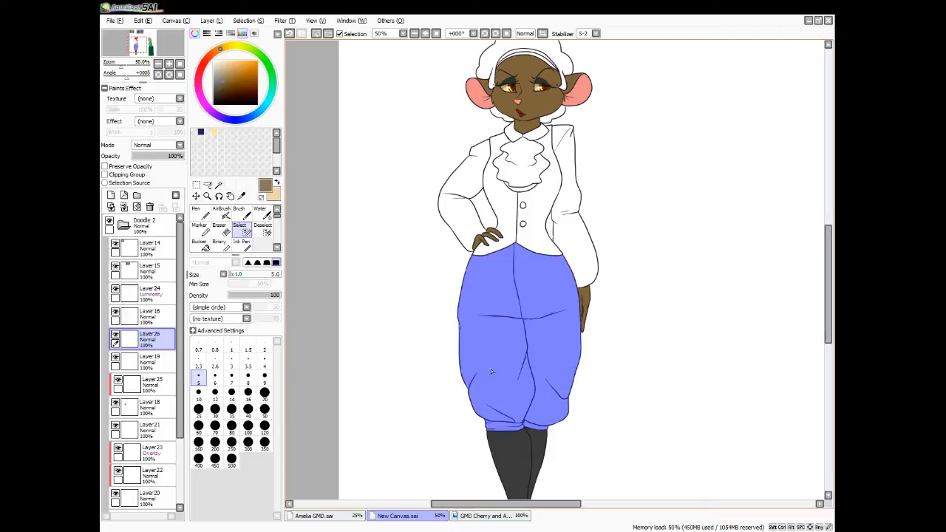
pyautogui.press('n')
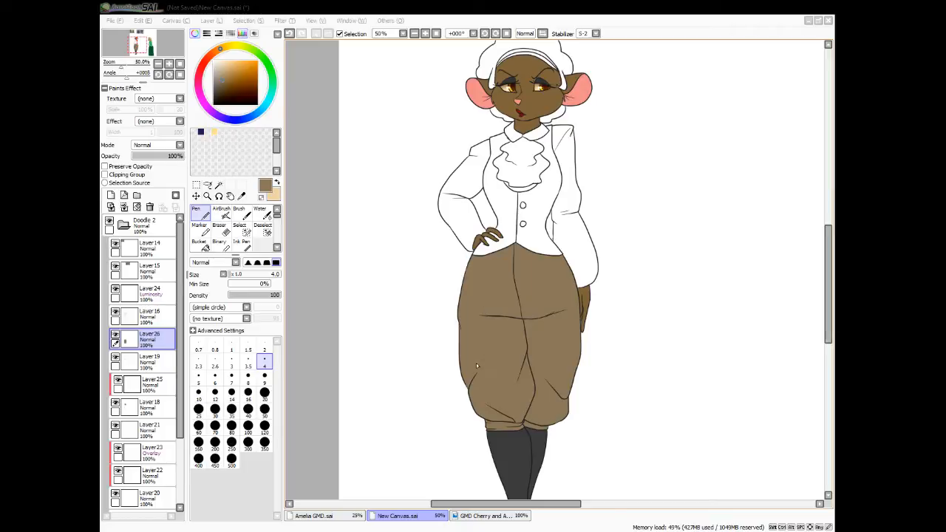
# Return to the reference images with the eyedropper ready to sample another colour
pyautogui.scroll(5, 476, 363)
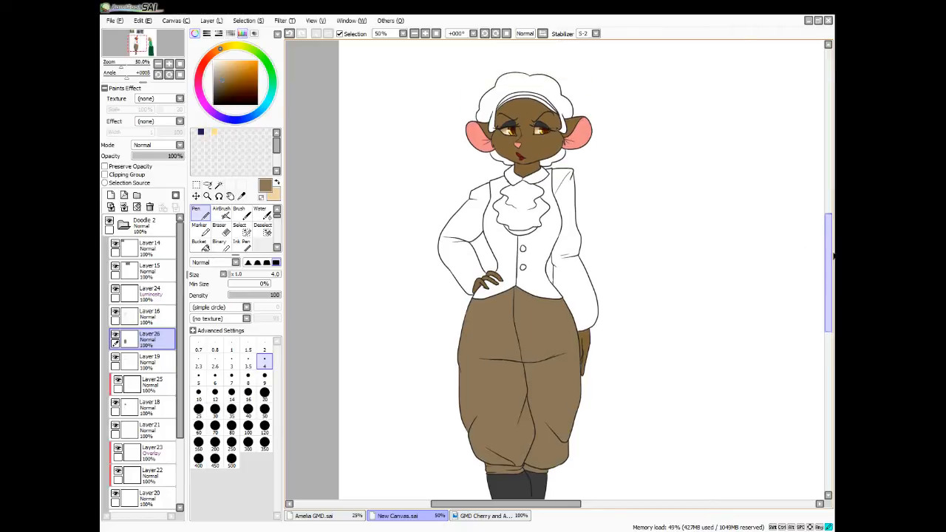
pyautogui.click(241, 195)
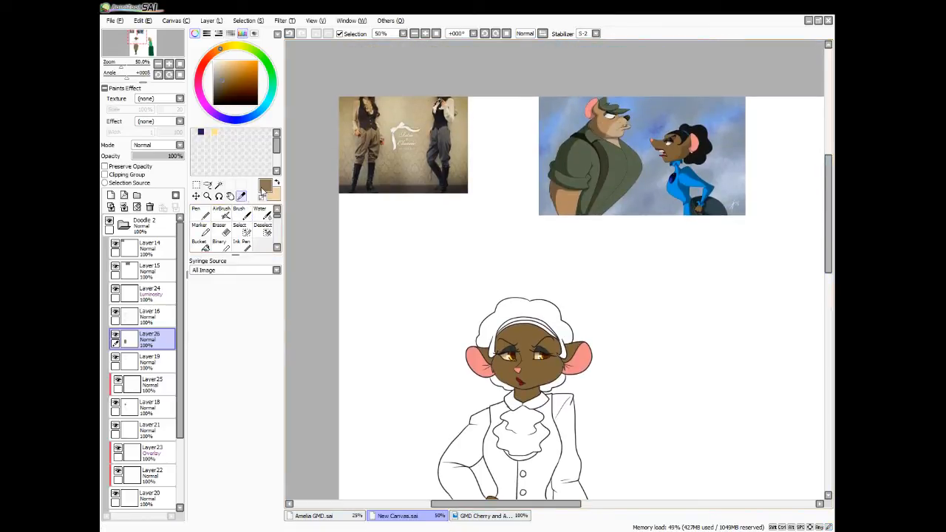
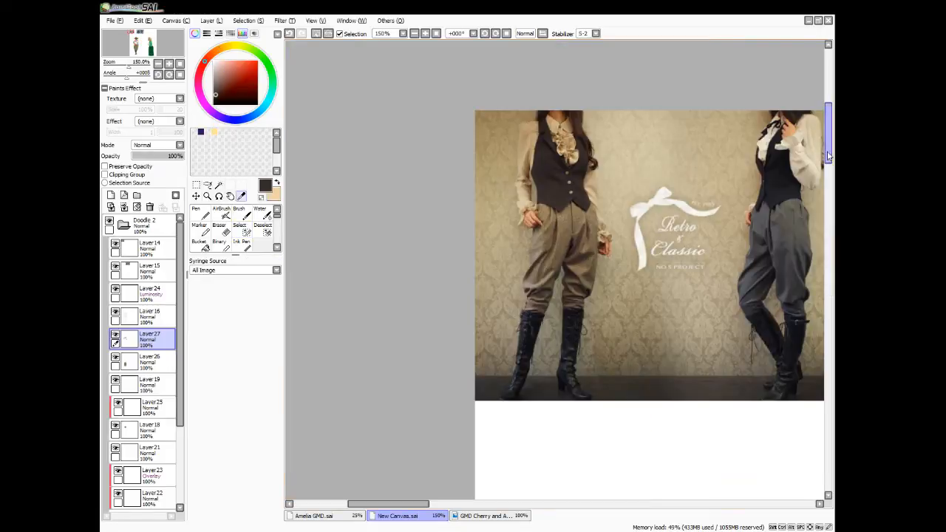
# Clear the selection around the shirt sleeves and cravat, and add a new layer above Layer27
pyautogui.moveTo(831, 157); pyautogui.dragTo(808, 291)
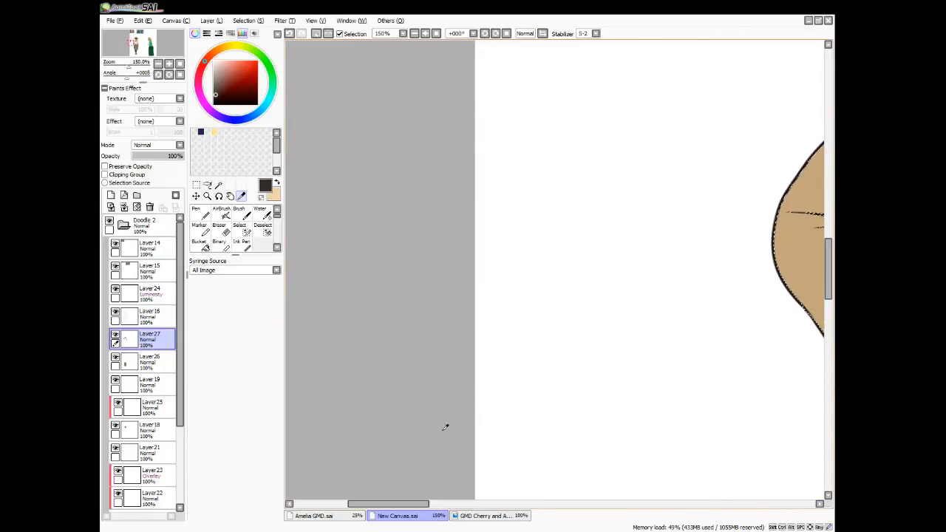
pyautogui.moveTo(400, 504); pyautogui.dragTo(476, 510)
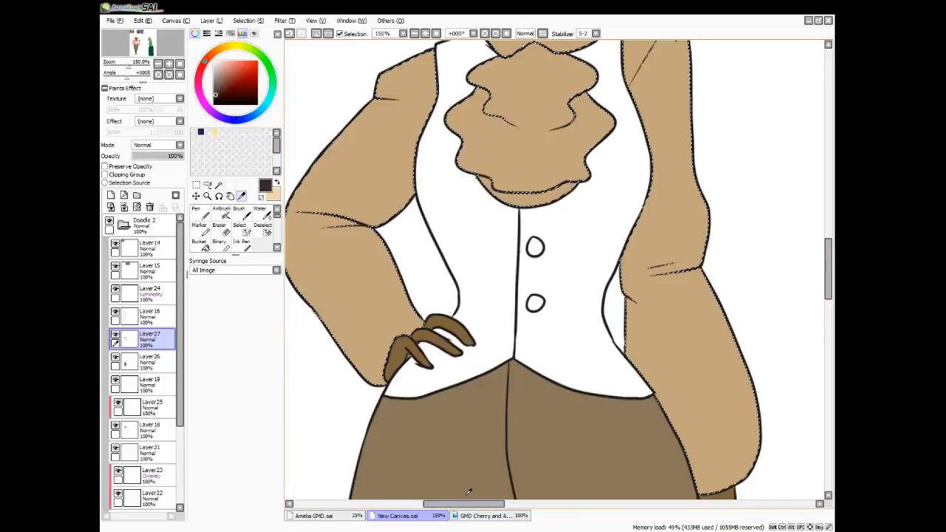
pyautogui.hotkey('ctrl', 'd')
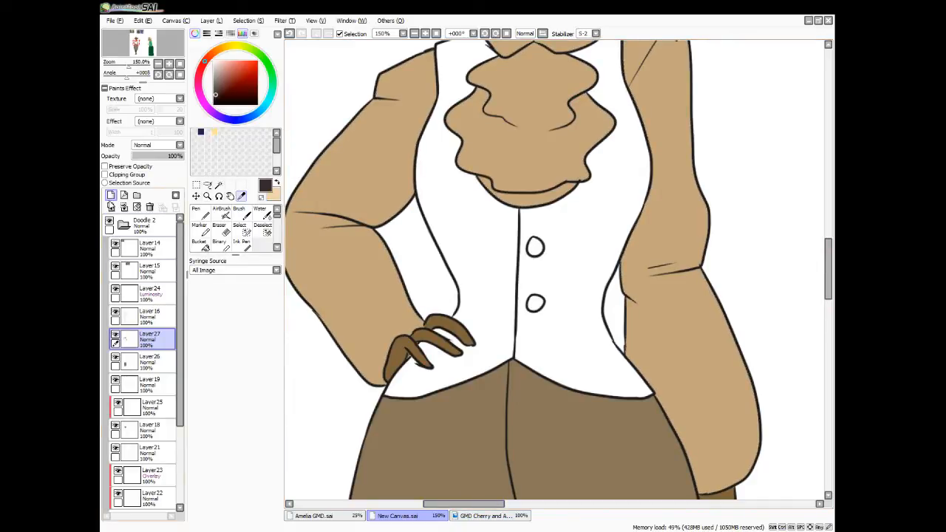
pyautogui.click(111, 195)
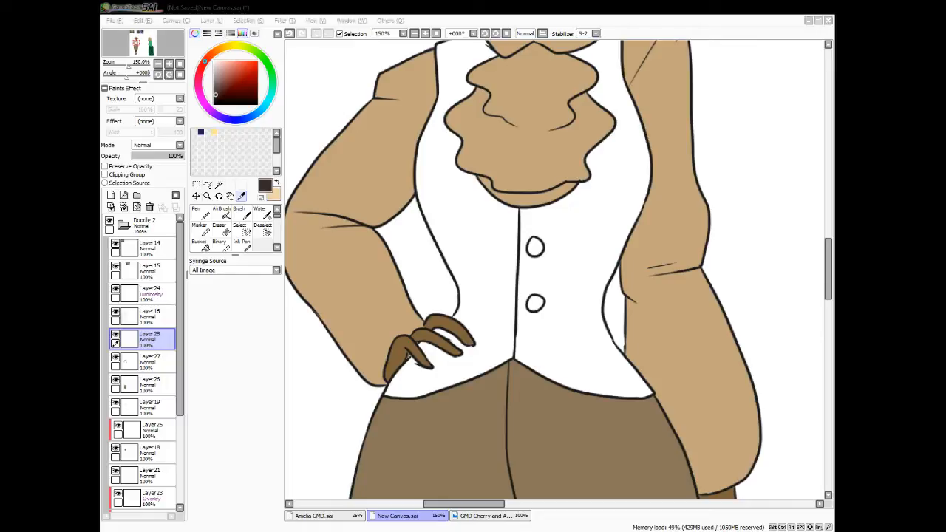
# Select both halves of the vest without its buttons, adding the small missed areas along the line art
pyautogui.click(219, 186)
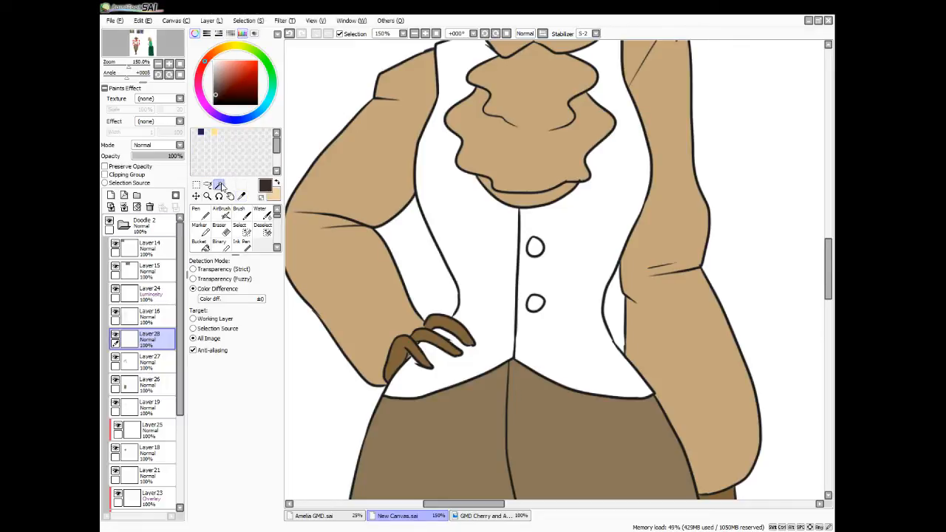
pyautogui.click(478, 238)
pyautogui.click(578, 302)
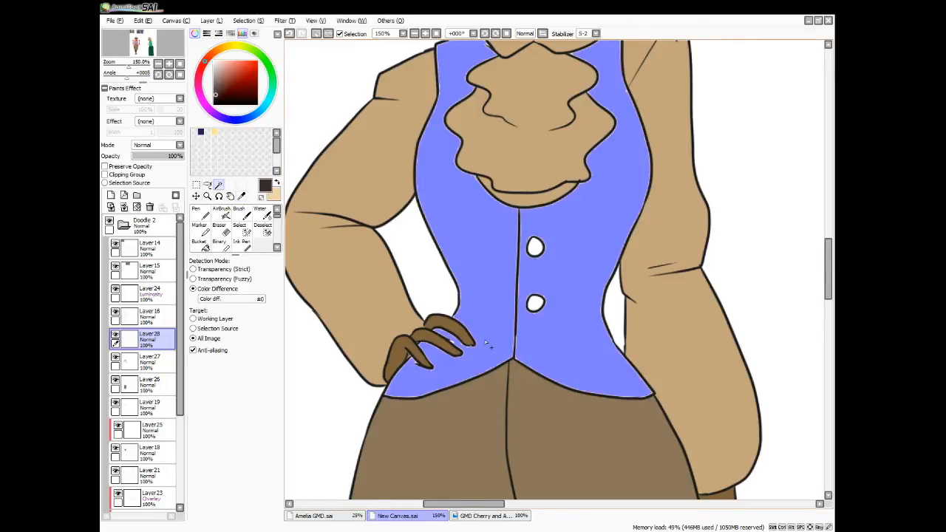
pyautogui.click(519, 212)
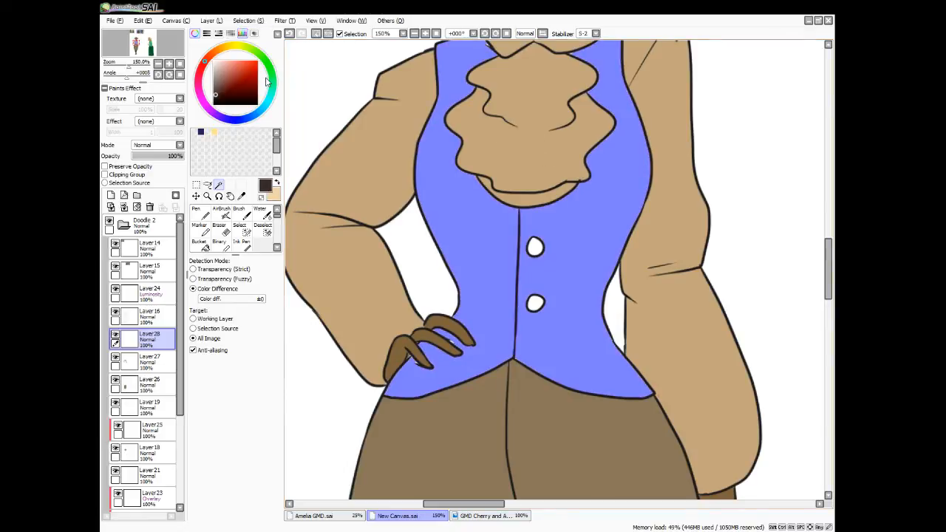
pyautogui.click(243, 231)
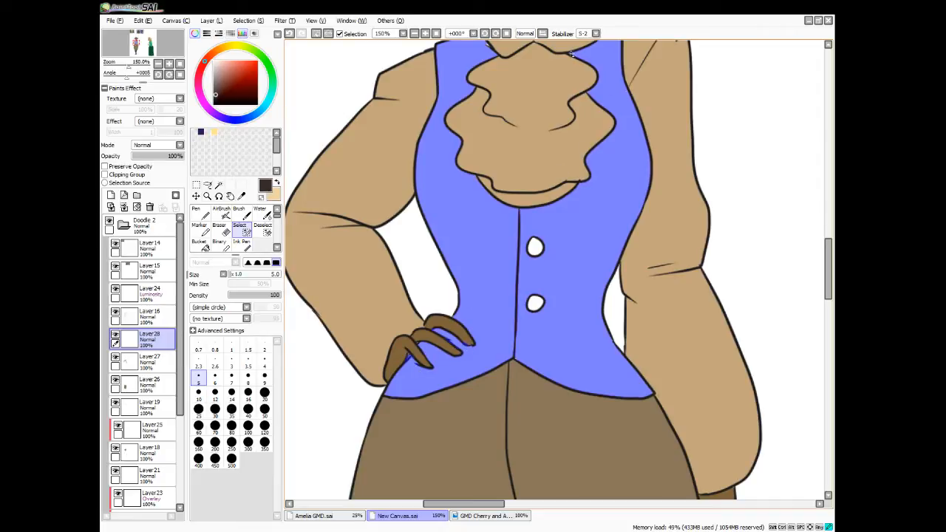
pyautogui.moveTo(825, 275); pyautogui.dragTo(826, 245)
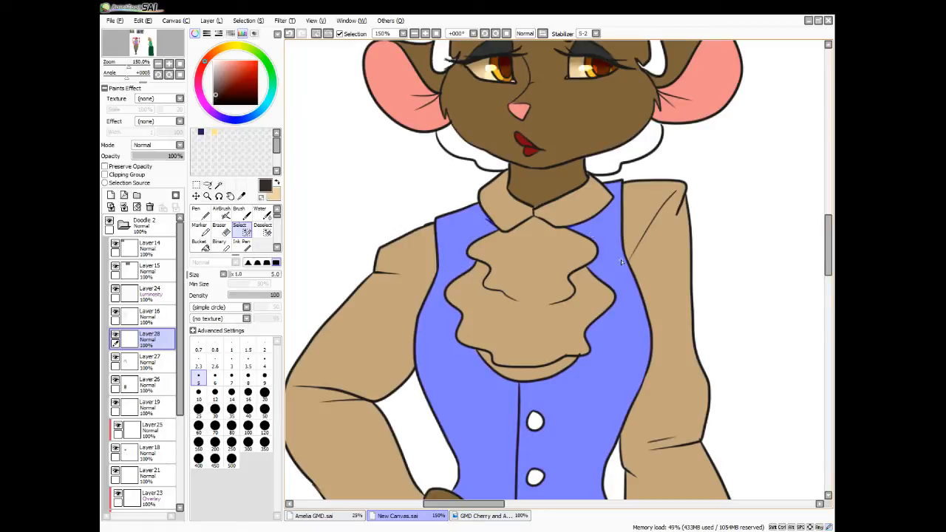
# Fill the selected vest with the current dark brown, redoing the fill once, and clear the selection
pyautogui.click(201, 246)
pyautogui.click(452, 370)
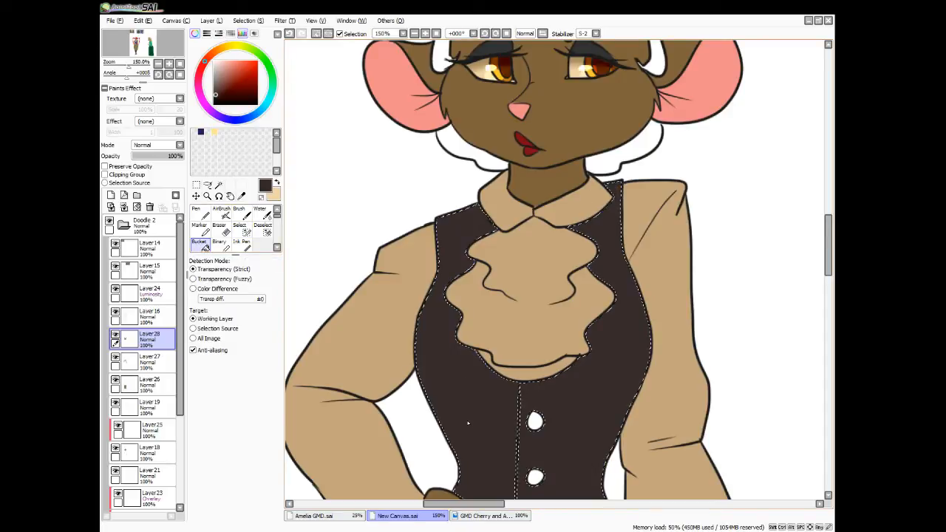
pyautogui.hotkey('ctrl', 'd')
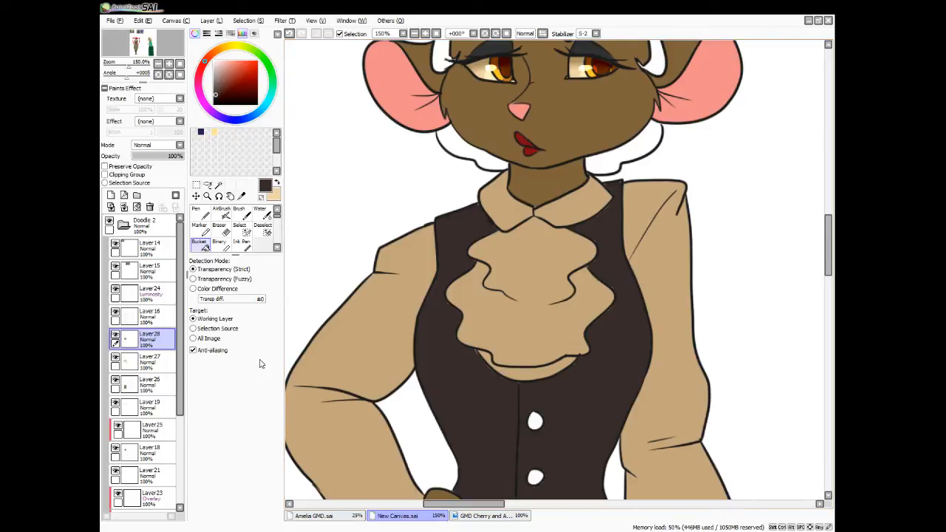
pyautogui.hotkey('ctrl', 'z')
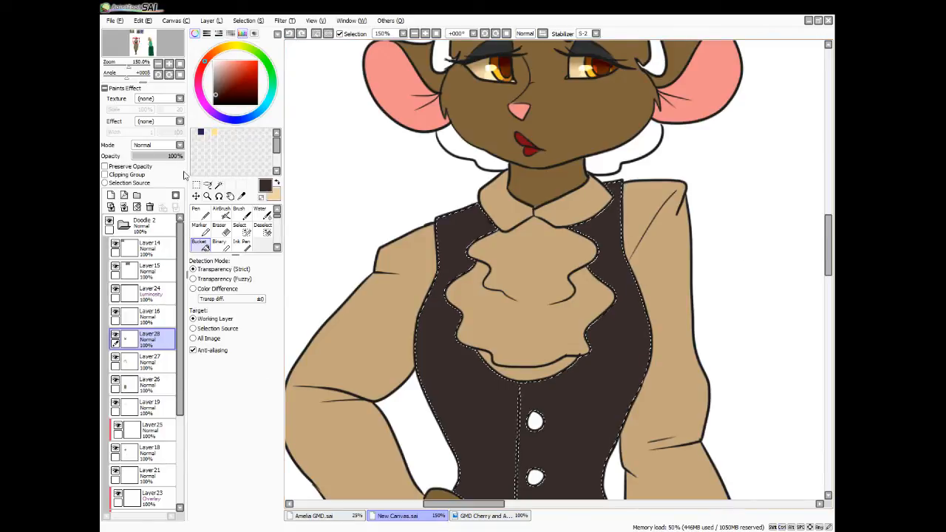
pyautogui.press('Delete')
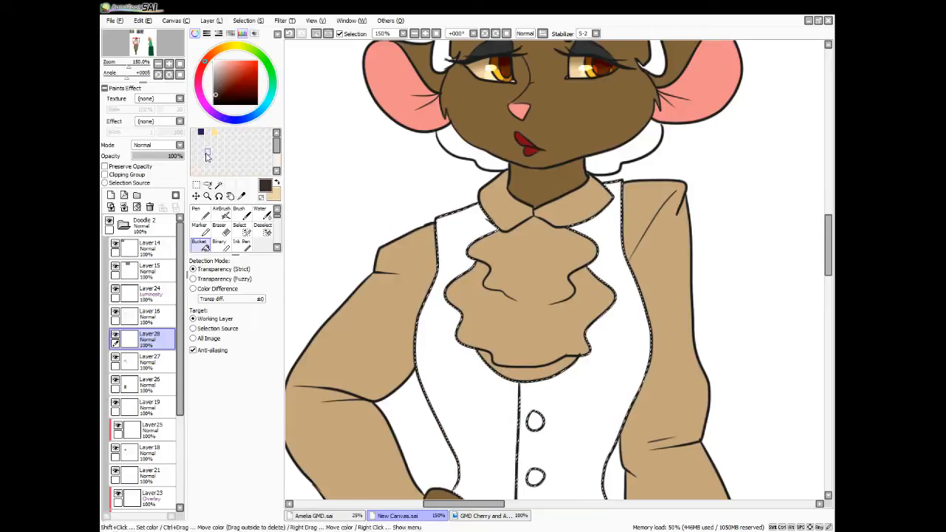
pyautogui.click(498, 415)
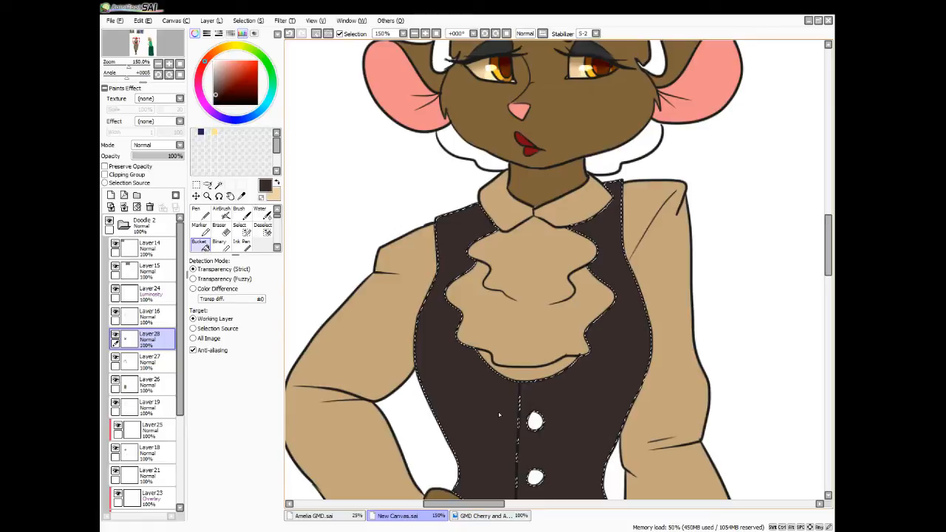
pyautogui.hotkey('ctrl', 'd')
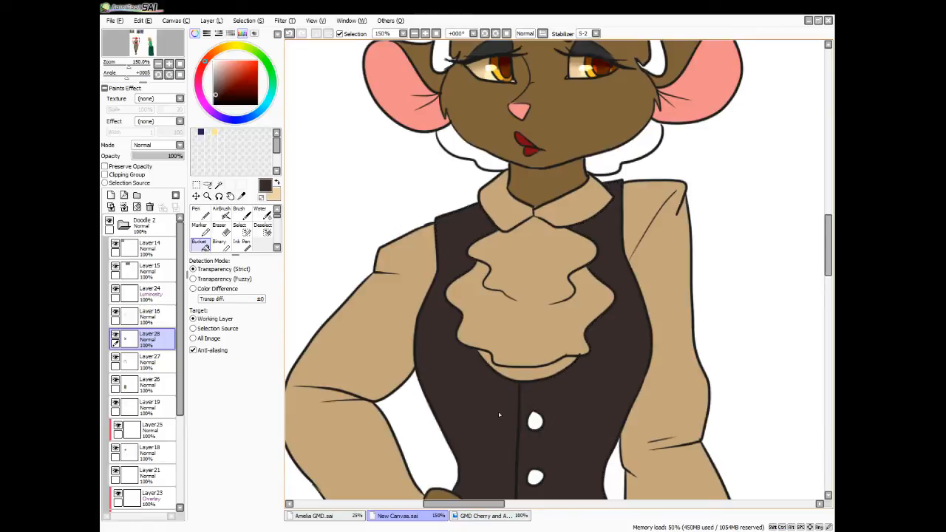
# Sample the near-black of the female mouse's hair in the cartoon reference image
pyautogui.scroll(-4, 499, 415)
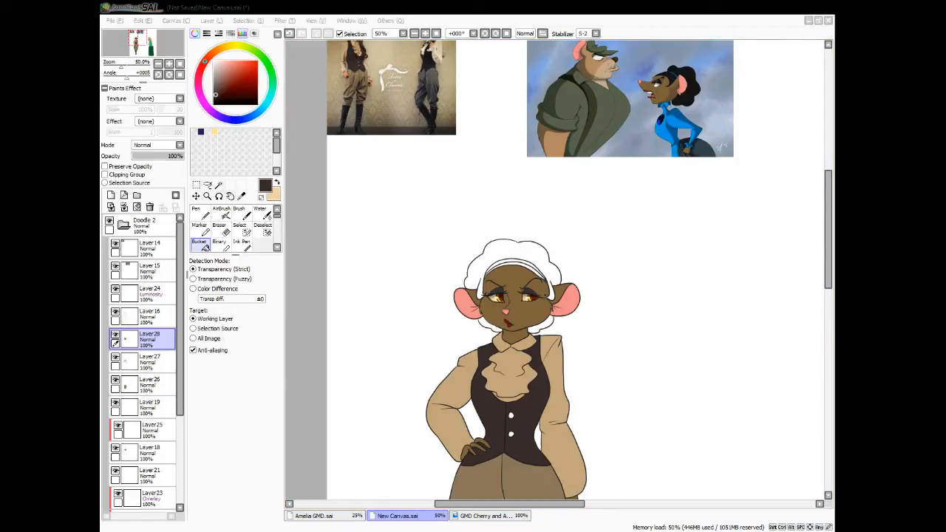
pyautogui.click(240, 197)
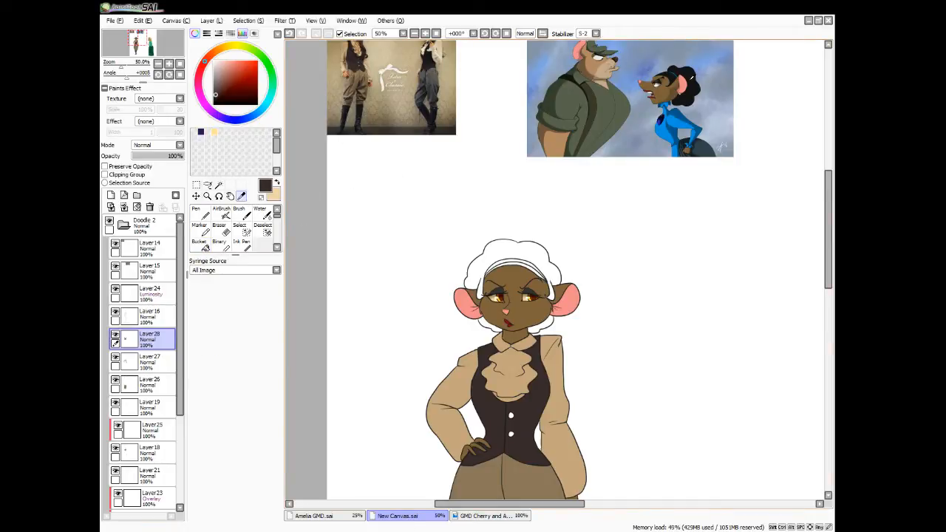
pyautogui.click(691, 77)
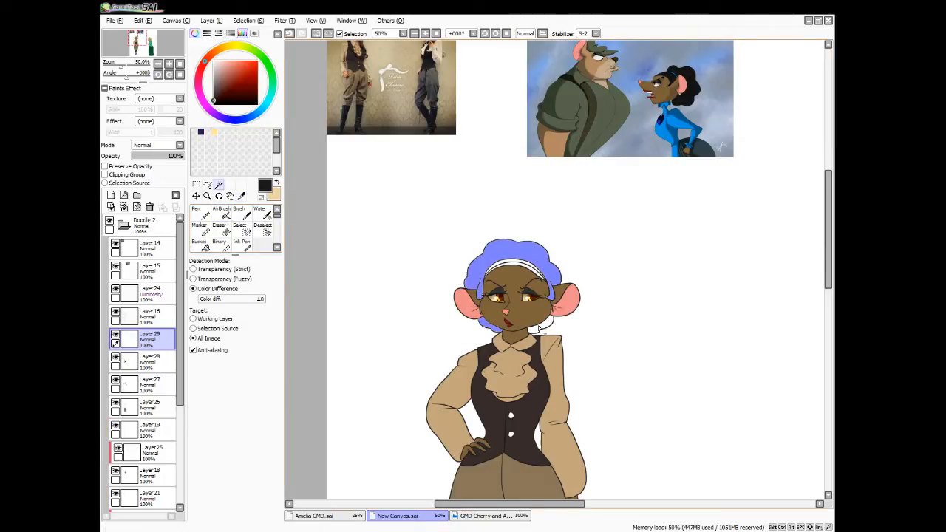
# On a new layer above Layer28, select the character's hair around the headband and touch up missed spots by the lashes and headband
pyautogui.click(537, 327)
pyautogui.click(532, 273)
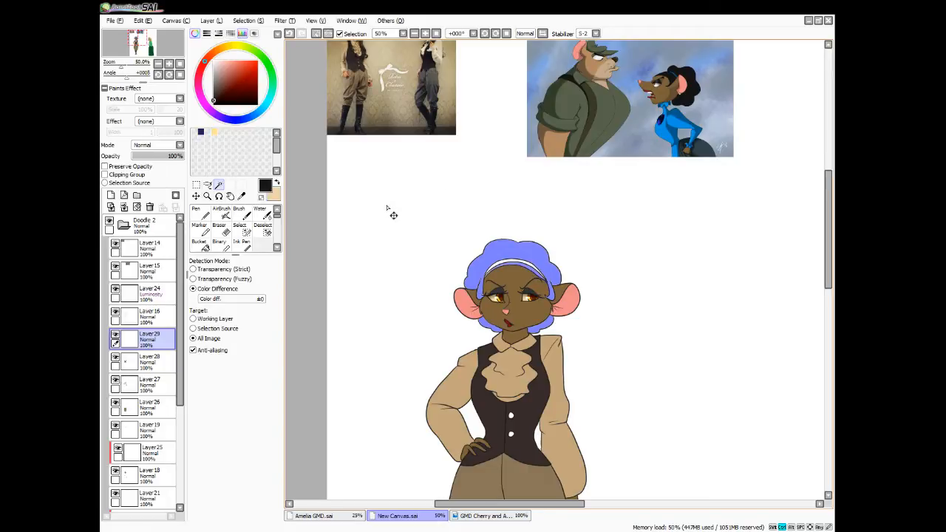
pyautogui.scroll(3, 386, 209)
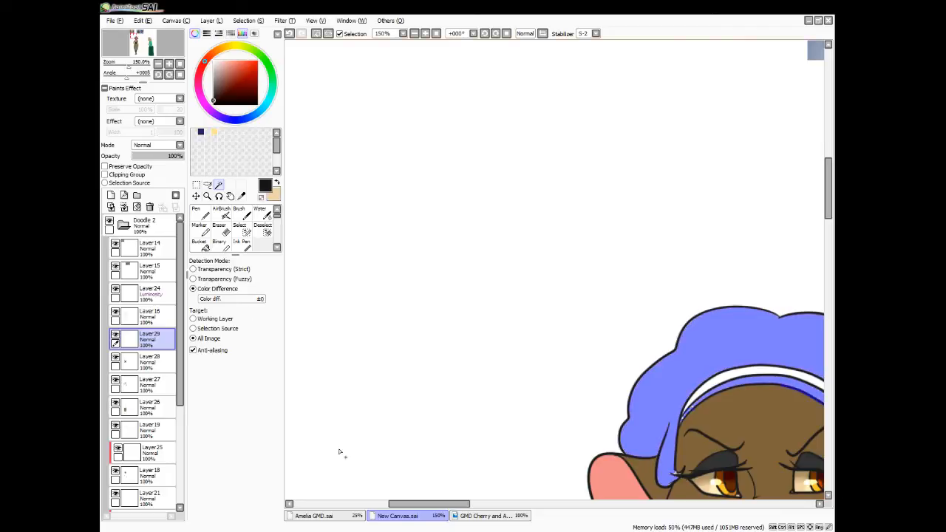
pyautogui.moveTo(404, 504); pyautogui.dragTo(426, 512)
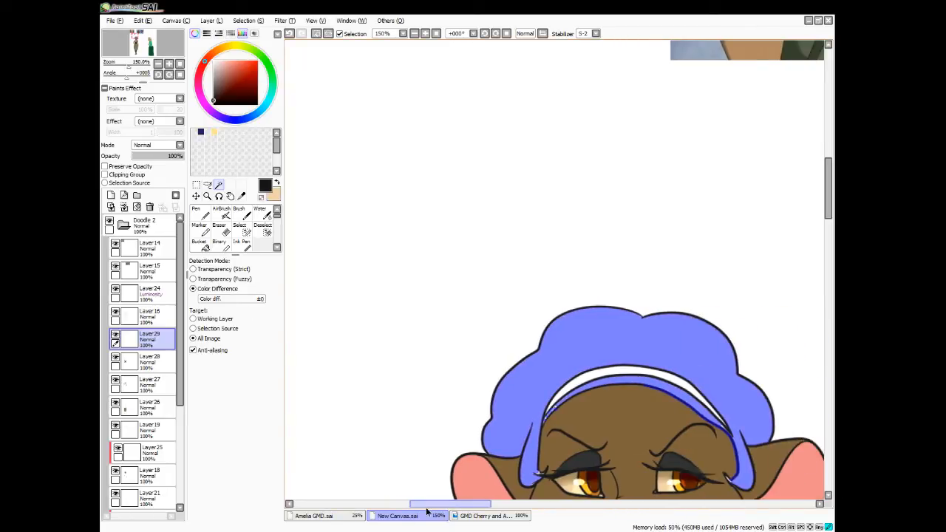
pyautogui.moveTo(426, 511); pyautogui.dragTo(443, 510)
pyautogui.press('a')
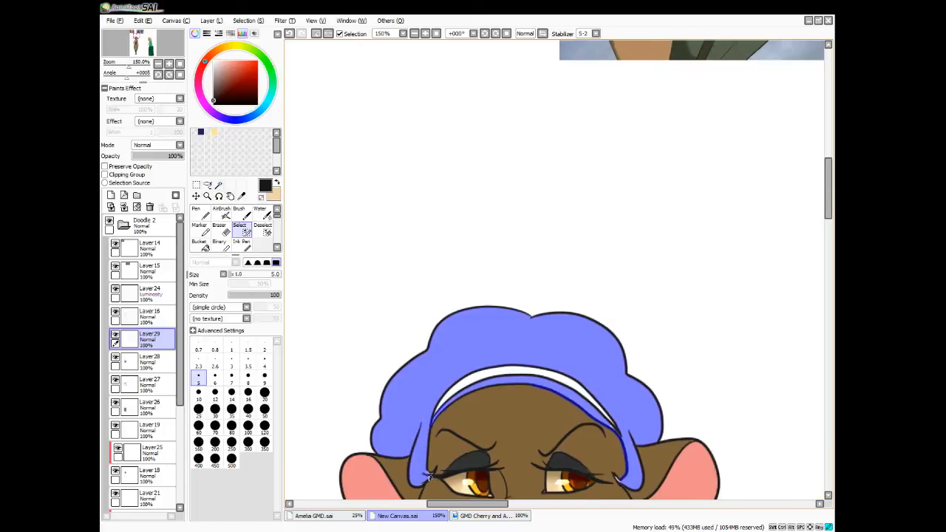
pyautogui.moveTo(426, 474); pyautogui.dragTo(421, 475)
pyautogui.moveTo(615, 477); pyautogui.dragTo(625, 476)
pyautogui.moveTo(610, 424); pyautogui.dragTo(620, 435)
# Try filling the upper hair and the lower curls separately with the sampled near-black, and undo the fills
pyautogui.click(522, 160)
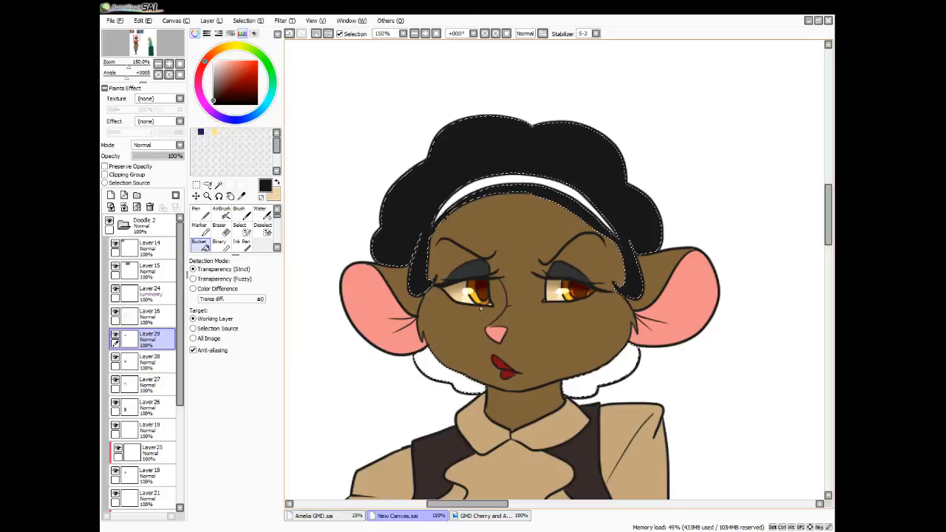
pyautogui.click(467, 380)
pyautogui.click(593, 373)
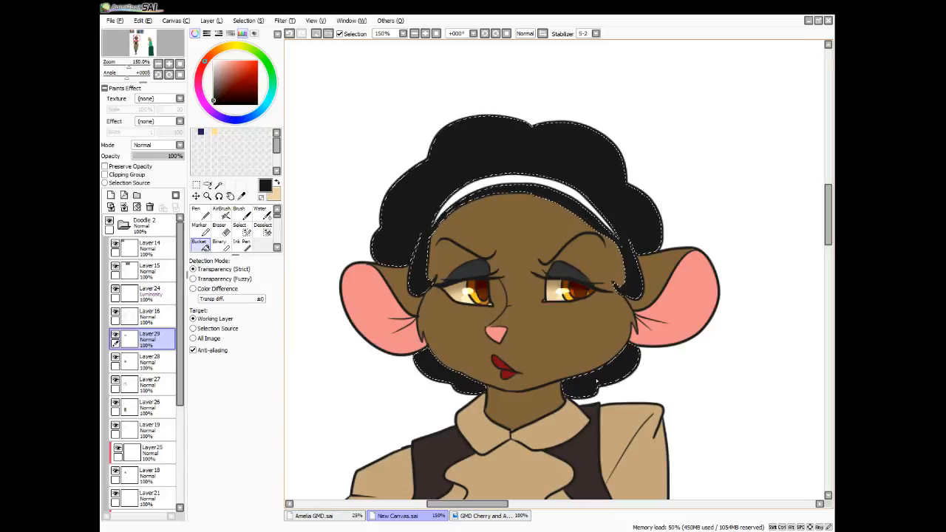
pyautogui.hotkey('ctrl', 'd')
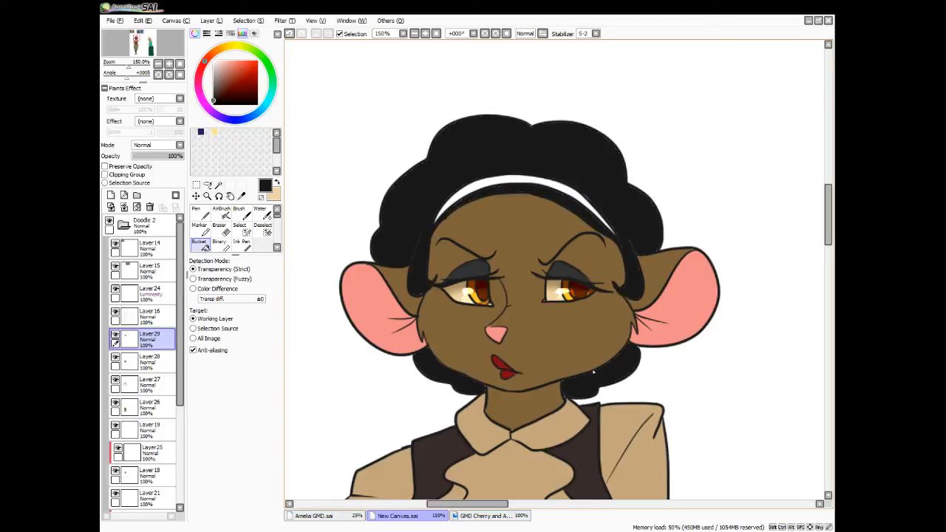
pyautogui.hotkey('ctrl', 'z')
pyautogui.hotkey('ctrl', 'z')
pyautogui.hotkey('ctrl', 'z')
pyautogui.hotkey('ctrl', 'z')
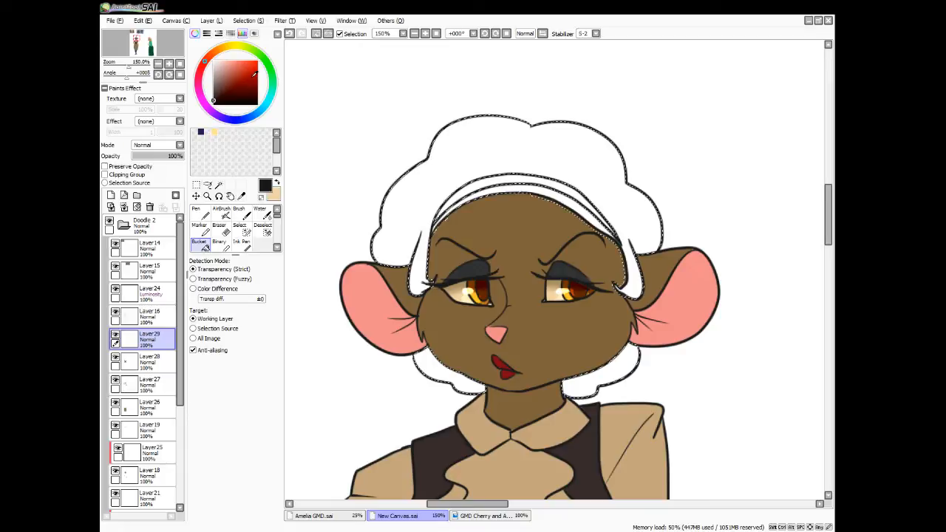
# Fill the whole hair selection with the sampled near-black, clear the selection and switch to the Eraser
pyautogui.click(603, 237)
pyautogui.hotkey('ctrl', 'd')
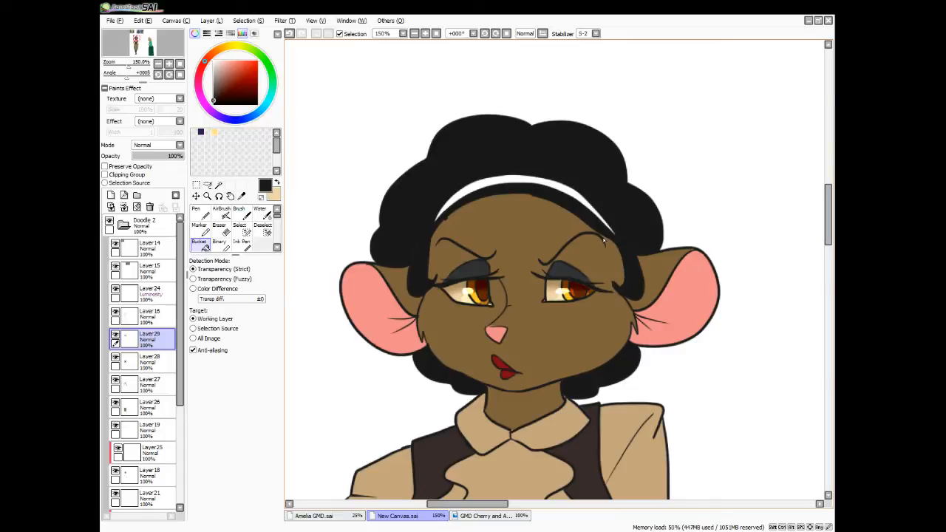
pyautogui.press('e')
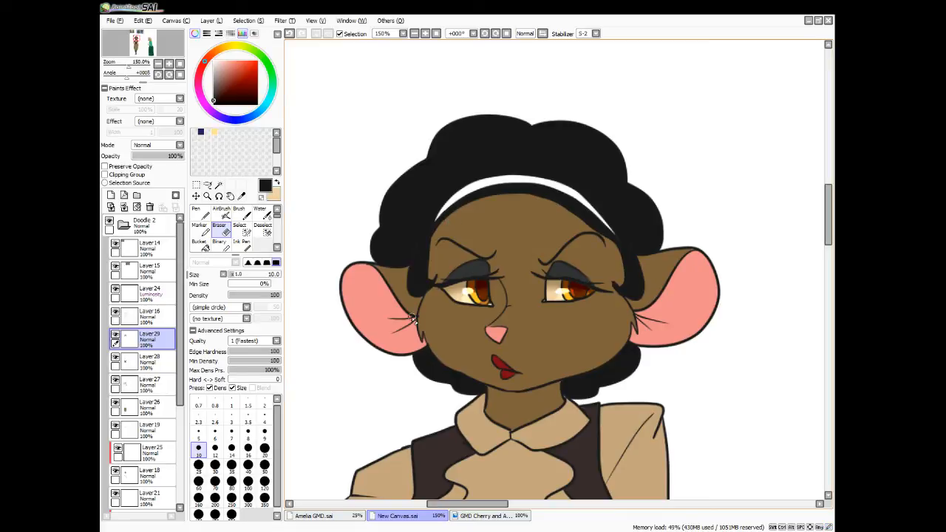
# Sample the bright blue of the female mouse's outfit in the cartoon reference and select the white headband
pyautogui.scroll(-6, 413, 319)
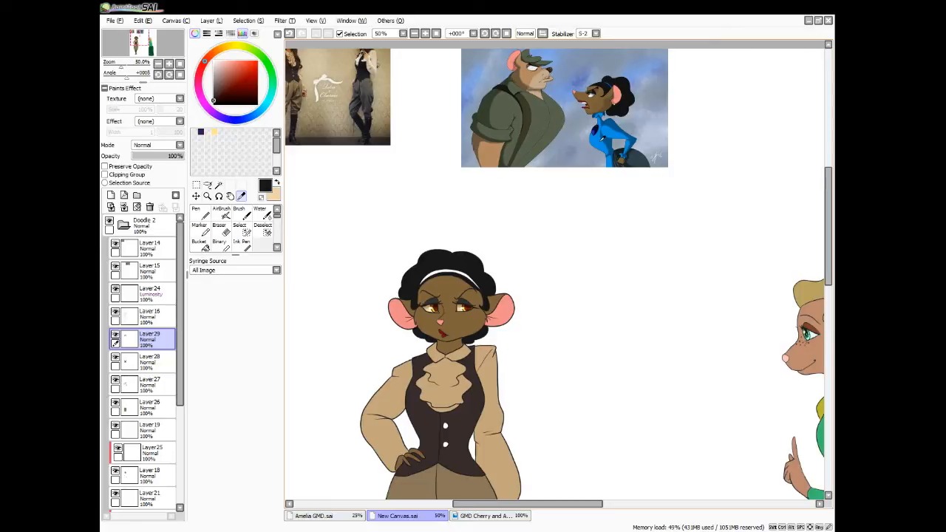
pyautogui.click(602, 139)
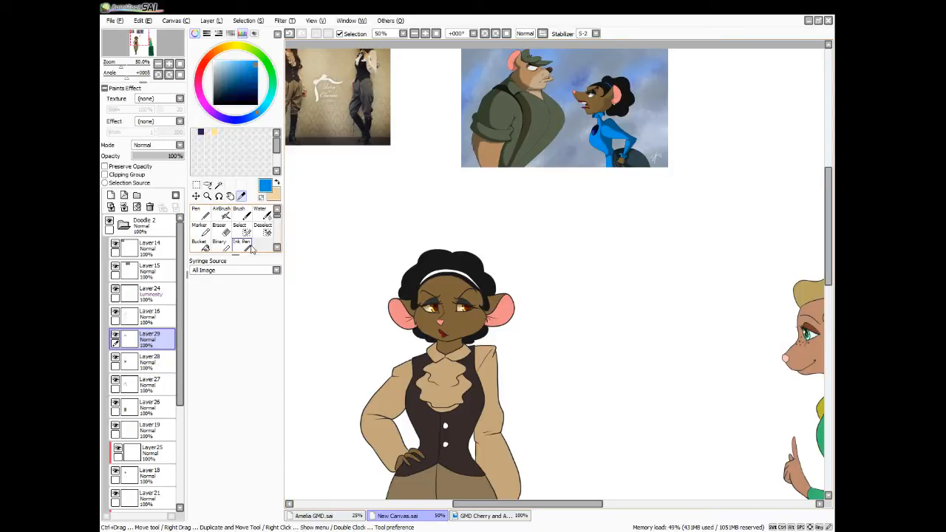
pyautogui.click(218, 185)
pyautogui.click(449, 274)
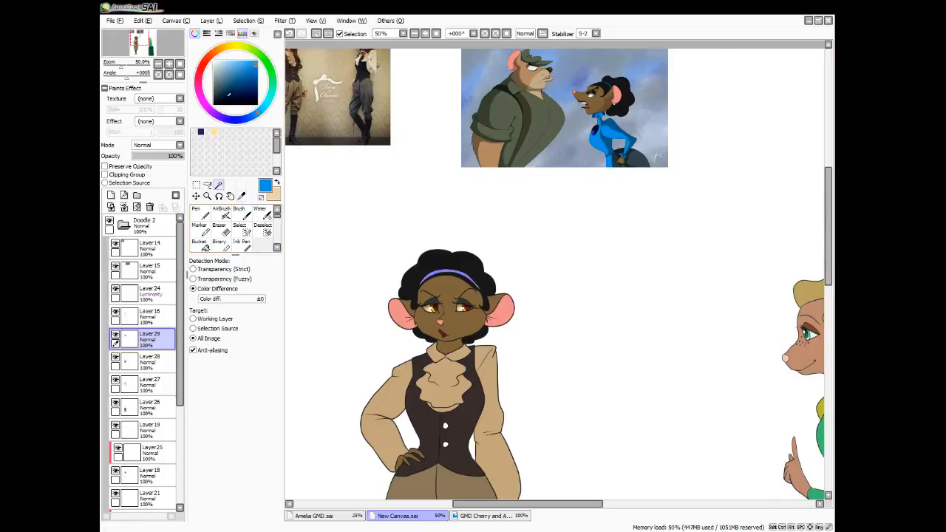
# Extend the headband selection along its edges and into both pointed tips with the Select brush at size 5
pyautogui.click(247, 232)
pyautogui.scroll(3, 466, 303)
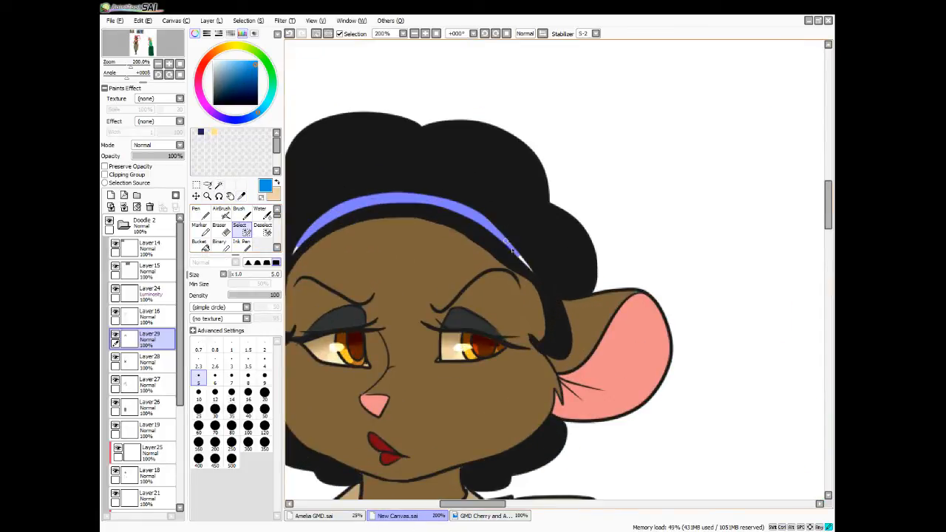
pyautogui.moveTo(508, 249)
pyautogui.mouseDown()
pyautogui.moveTo(534, 278)
pyautogui.moveTo(477, 215)
pyautogui.moveTo(436, 207)
pyautogui.mouseUp()
pyautogui.moveTo(319, 224)
pyautogui.mouseDown()
pyautogui.moveTo(293, 252)
pyautogui.moveTo(359, 206)
pyautogui.mouseUp()
pyautogui.moveTo(303, 238); pyautogui.dragTo(328, 210)
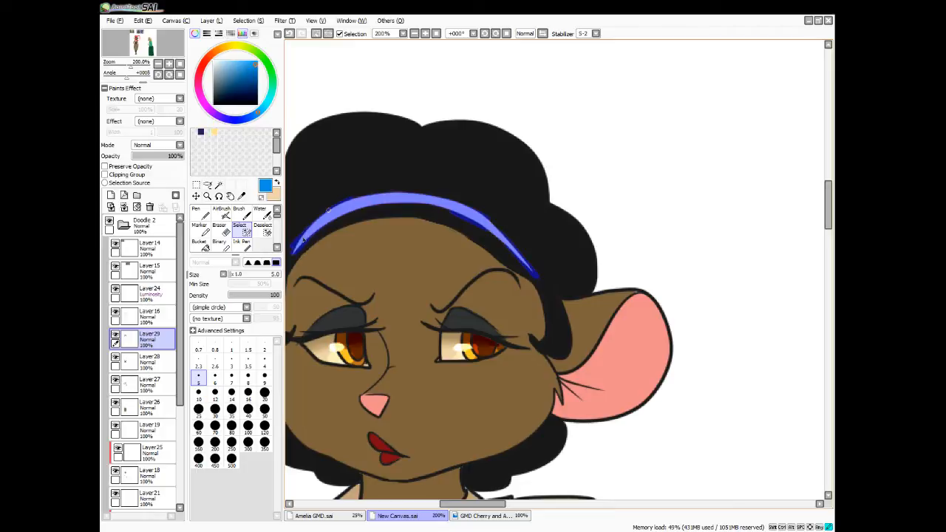
# Add a new layer directly above Layer28 and fill the headband selection with the sampled bright blue
pyautogui.click(148, 362)
pyautogui.click(123, 194)
pyautogui.click(199, 244)
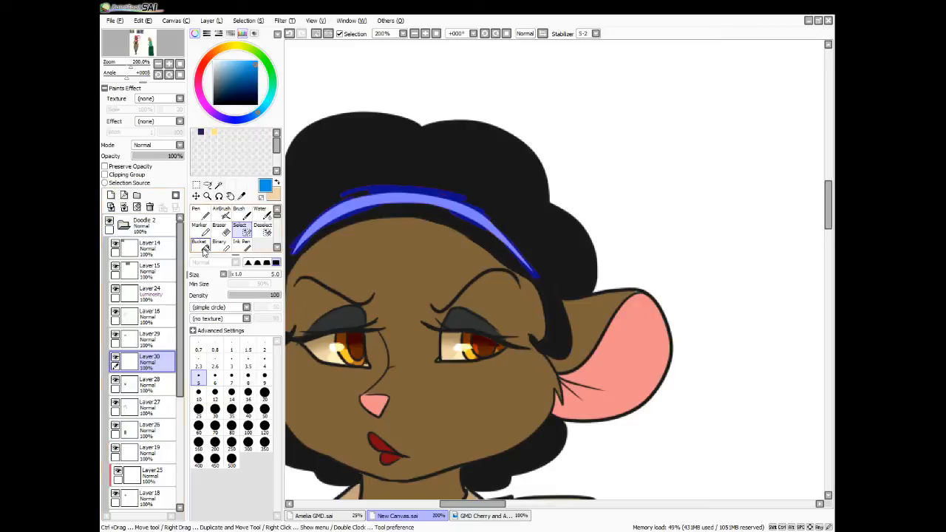
pyautogui.click(436, 226)
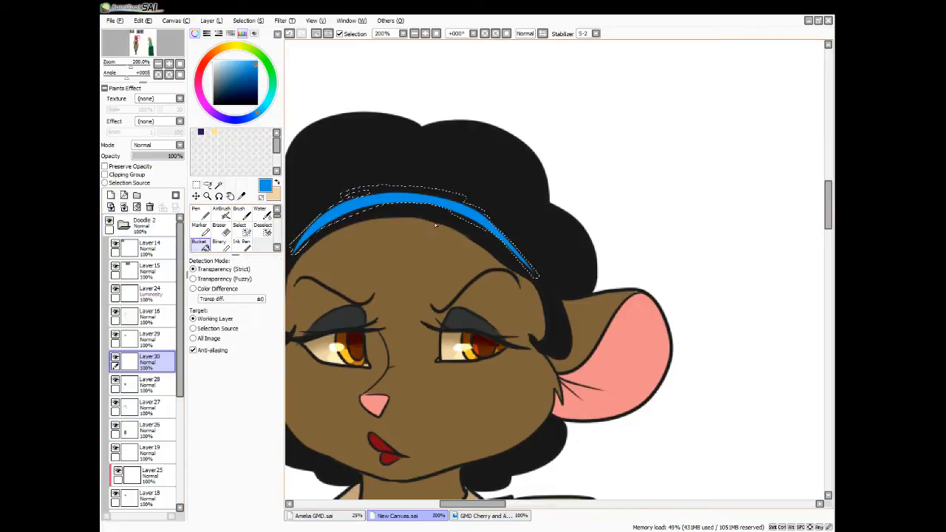
# Sample the tan-brown of a vest button on the brown-trousered model in the costume reference photo
pyautogui.scroll(-5, 436, 225)
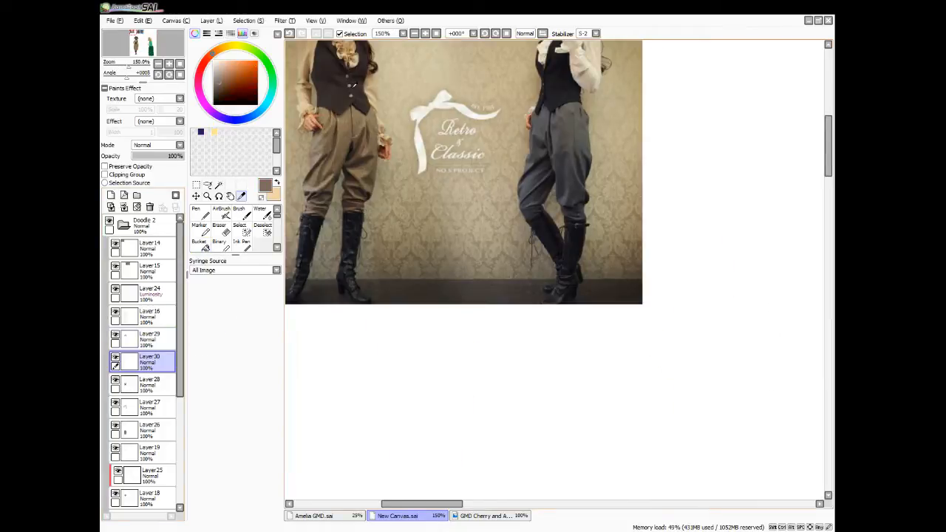
pyautogui.click(351, 84)
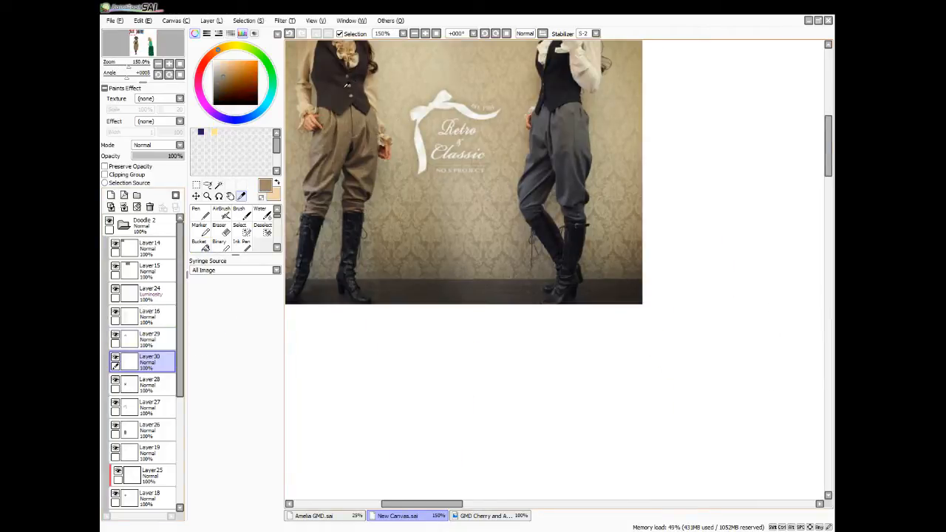
pyautogui.press('n')
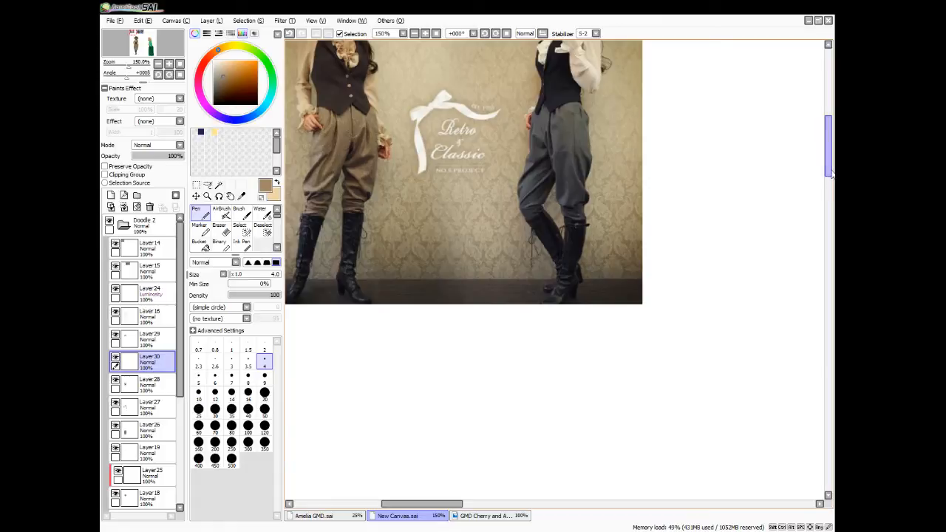
pyautogui.moveTo(828, 176); pyautogui.dragTo(818, 294)
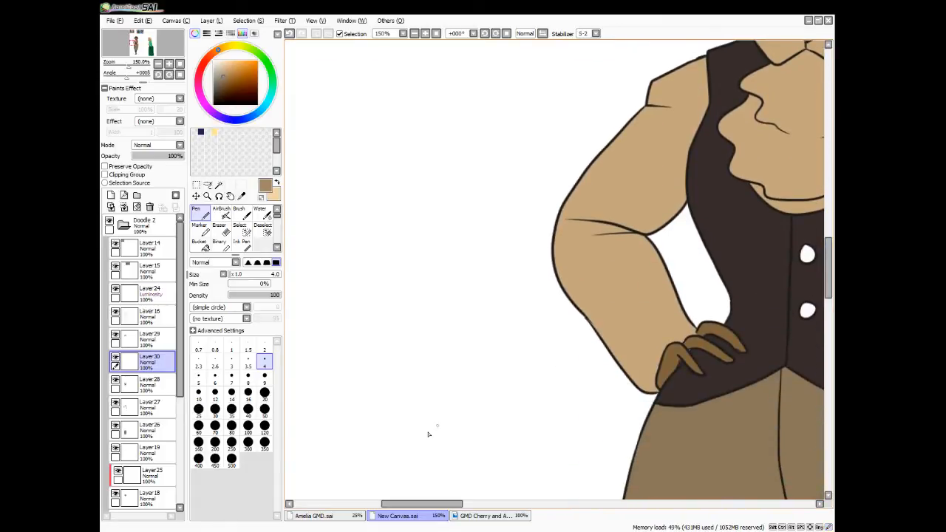
pyautogui.moveTo(419, 505); pyautogui.dragTo(459, 507)
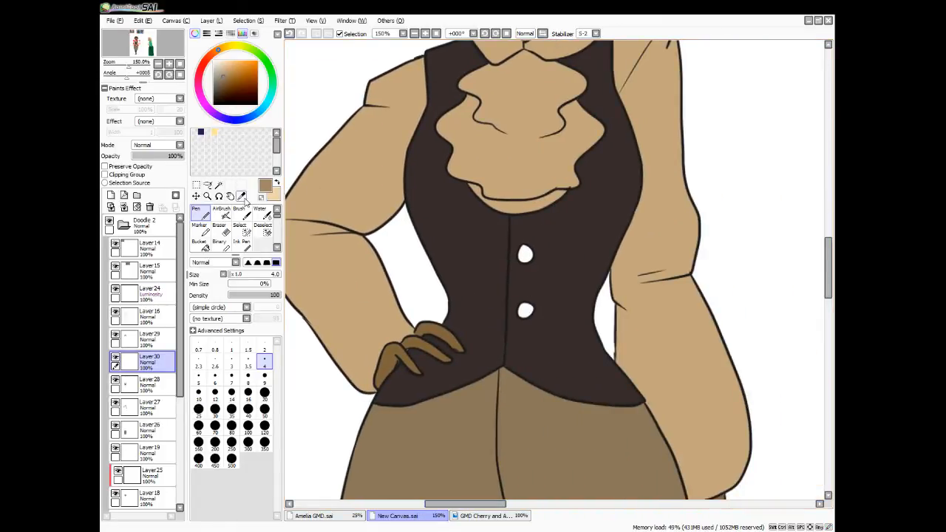
# Select the two white vest buttons by colour difference and fill them with the sampled tan-brown
pyautogui.press('w')
pyautogui.click(524, 254)
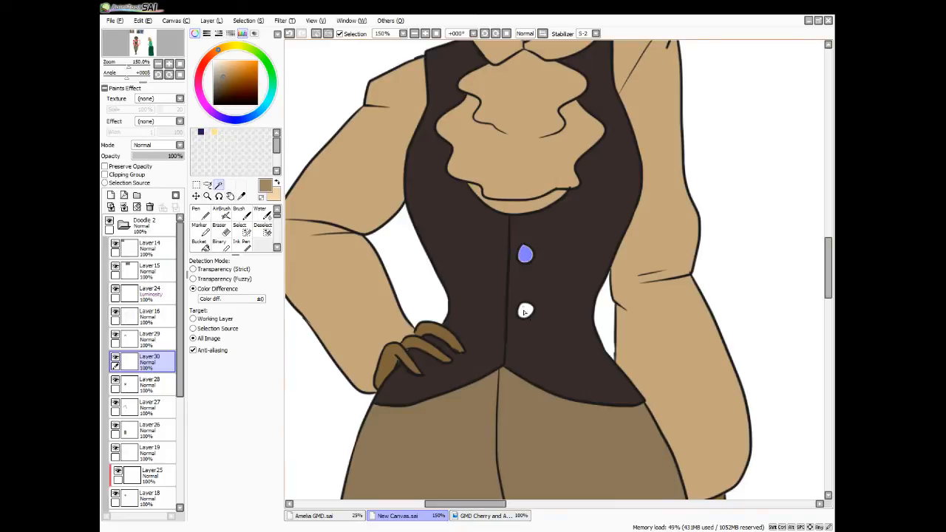
pyautogui.keyDown('shift'); pyautogui.click(524, 310); pyautogui.keyUp('shift')
pyautogui.click(259, 21)
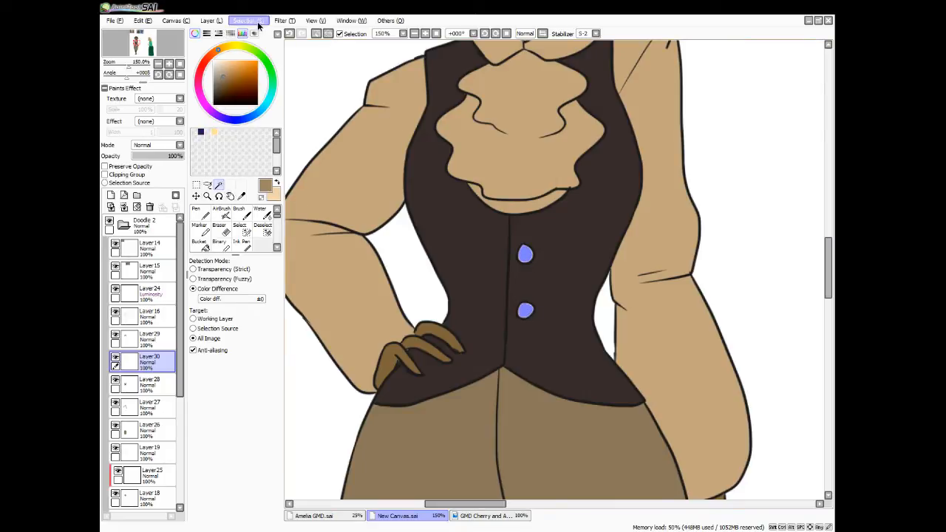
pyautogui.click(200, 243)
pyautogui.click(525, 310)
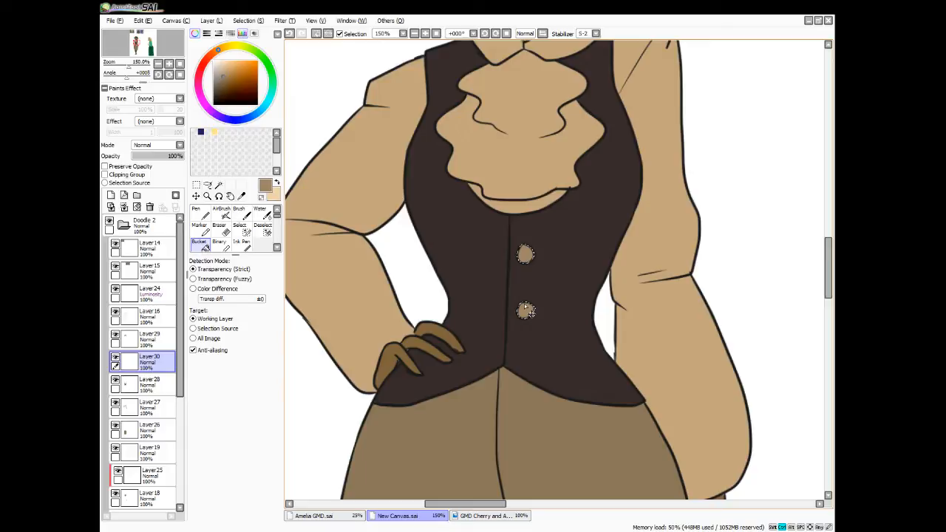
# Delete Layer15 and Layer14, which hold the two reference images above the character
pyautogui.scroll(-5, 526, 312)
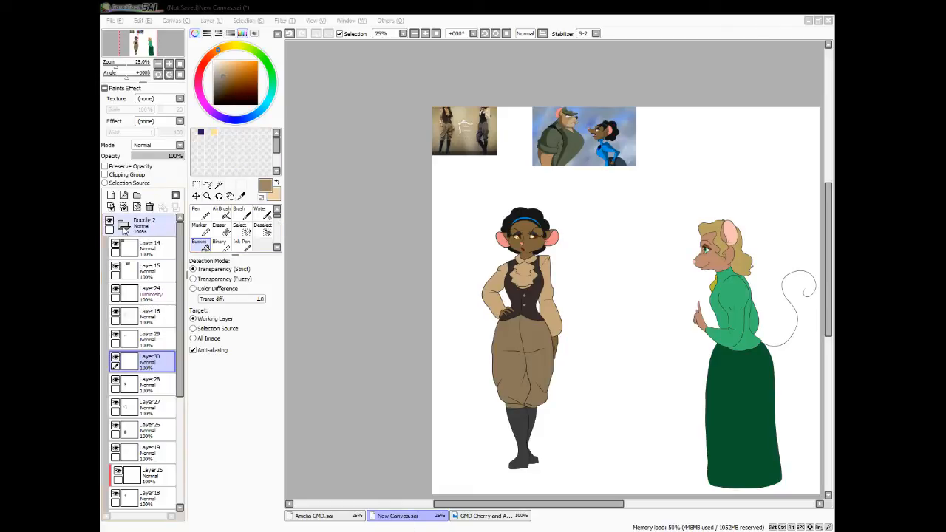
pyautogui.click(144, 269)
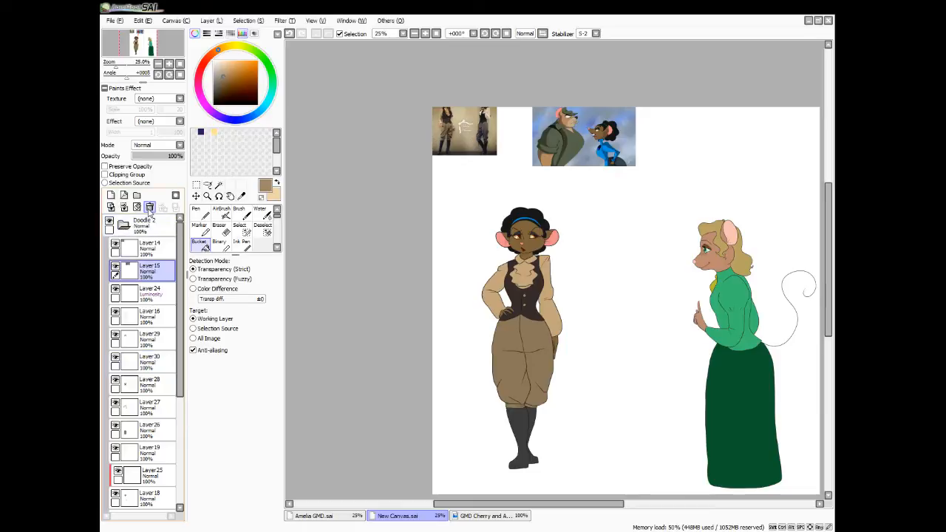
pyautogui.click(149, 207)
pyautogui.click(144, 248)
pyautogui.click(149, 206)
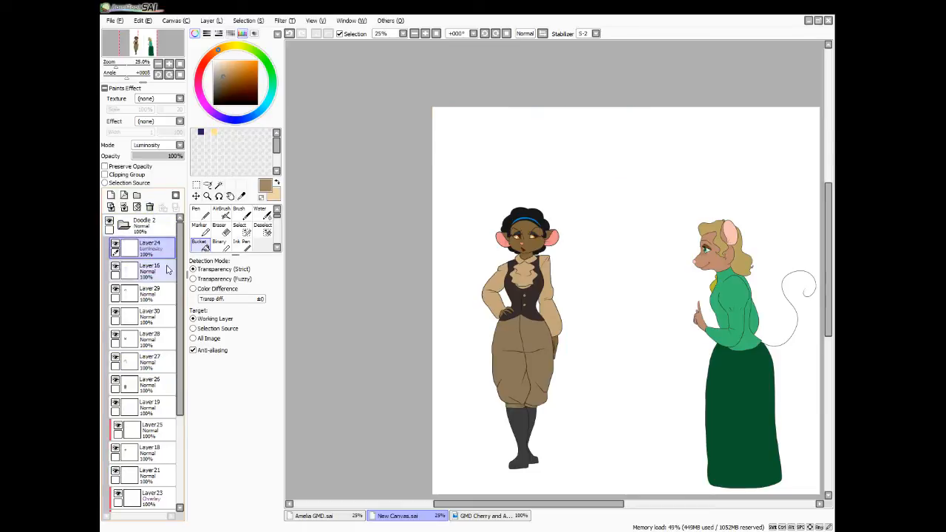
# Collapse the Doodle 2 folder and add a clipped layer above it in Multiply mode
pyautogui.moveTo(178, 278)
pyautogui.mouseDown()
pyautogui.moveTo(175, 381)
pyautogui.moveTo(186, 253)
pyautogui.mouseUp()
pyautogui.click(124, 226)
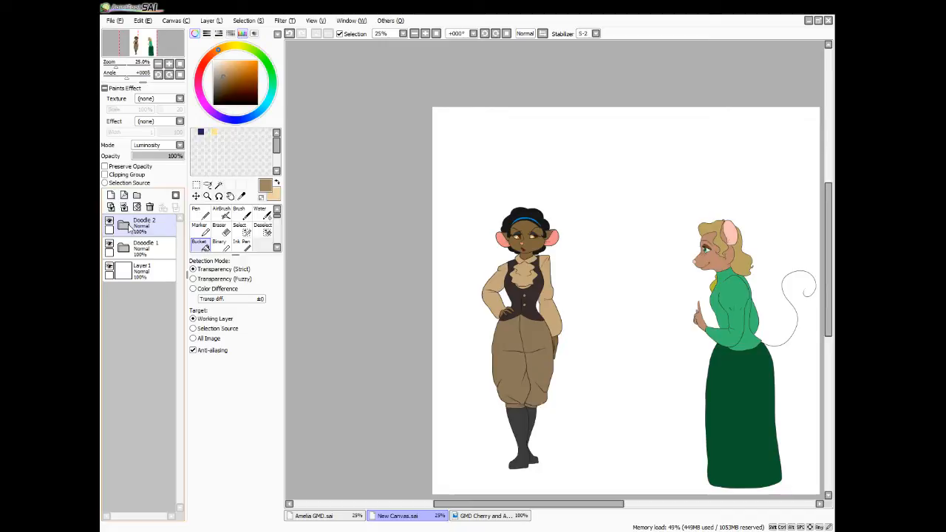
pyautogui.click(179, 146)
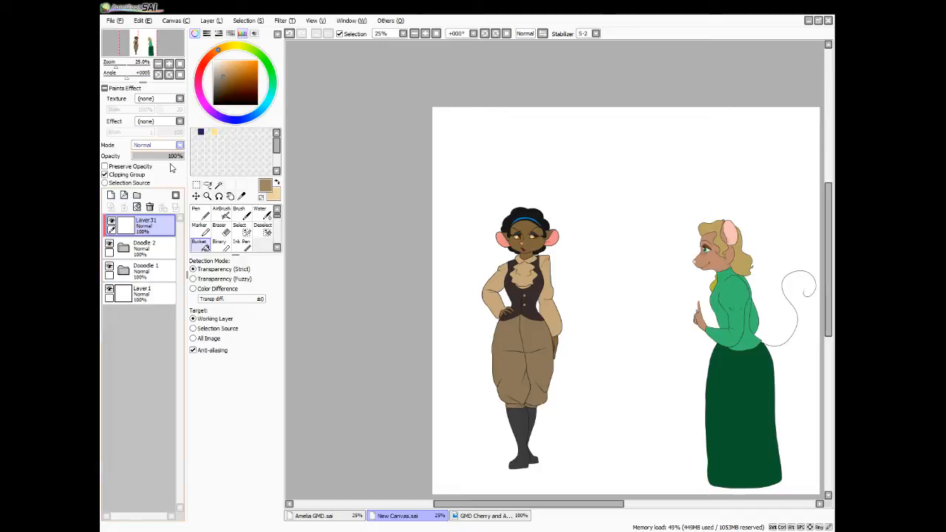
pyautogui.click(171, 165)
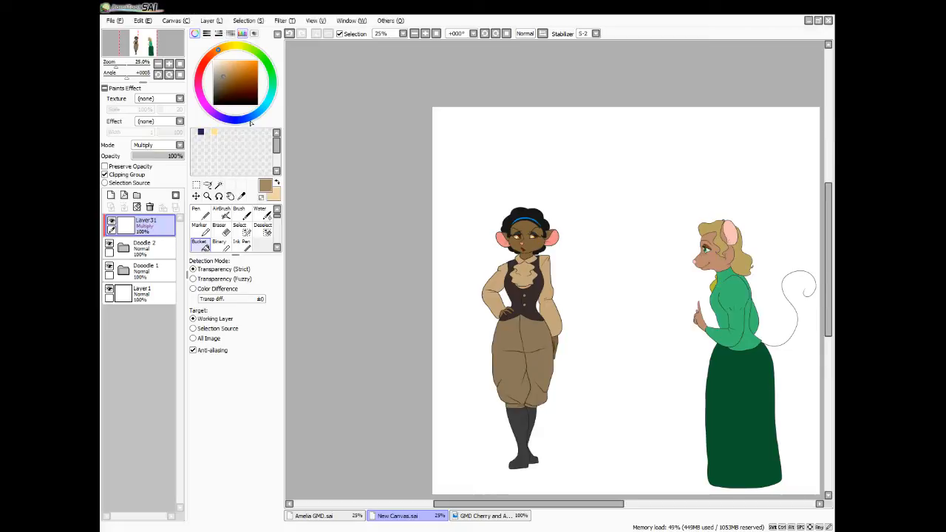
# Choose a dark, muted pink as the shading colour
pyautogui.moveTo(249, 119); pyautogui.dragTo(243, 119)
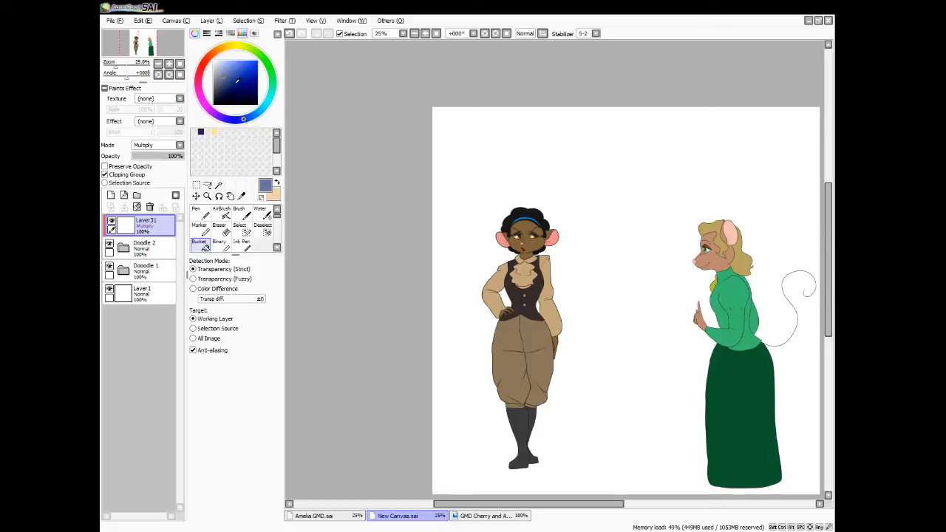
pyautogui.click(198, 83)
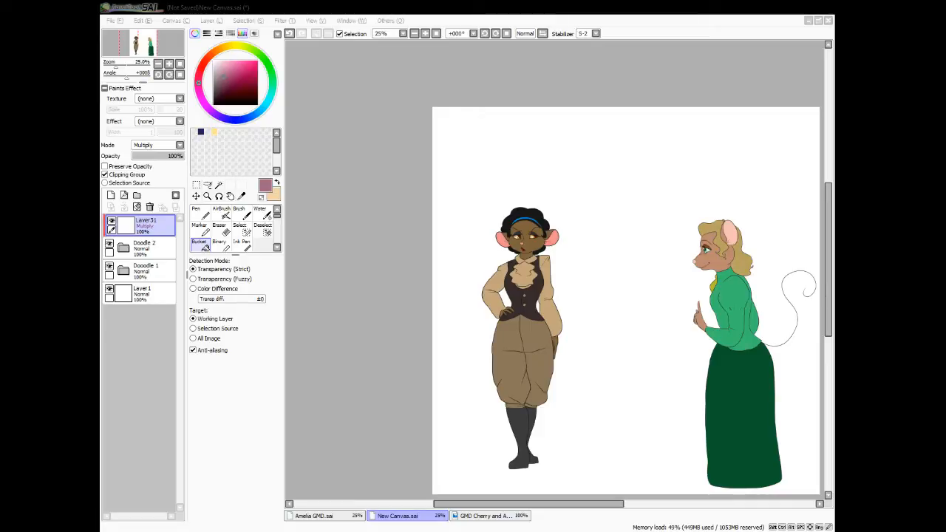
pyautogui.click(228, 77)
pyautogui.click(223, 85)
pyautogui.click(225, 83)
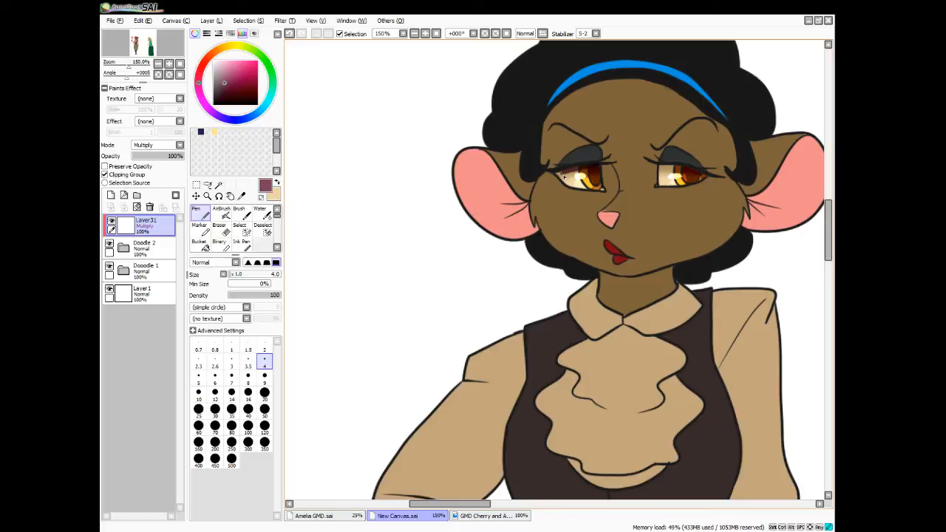
# Set the shading layer's opacity to 52% and shade the eyes beneath the upper lids
pyautogui.click(159, 156)
pyautogui.moveTo(660, 167); pyautogui.dragTo(698, 173)
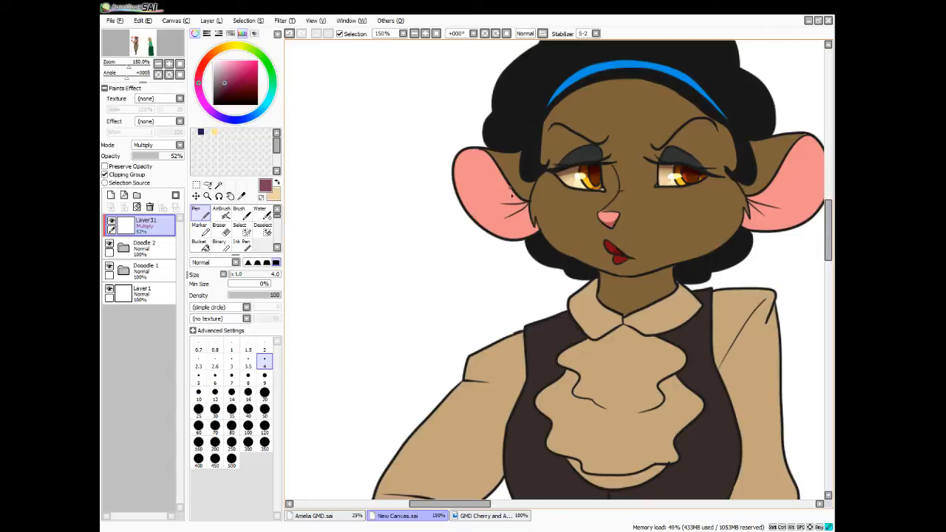
# Outline a spiky shadow at the inner base of the character's left-hand ear and select its interior
pyautogui.moveTo(513, 202); pyautogui.dragTo(492, 198)
pyautogui.press('w')
pyautogui.click(516, 199)
pyautogui.click(520, 208)
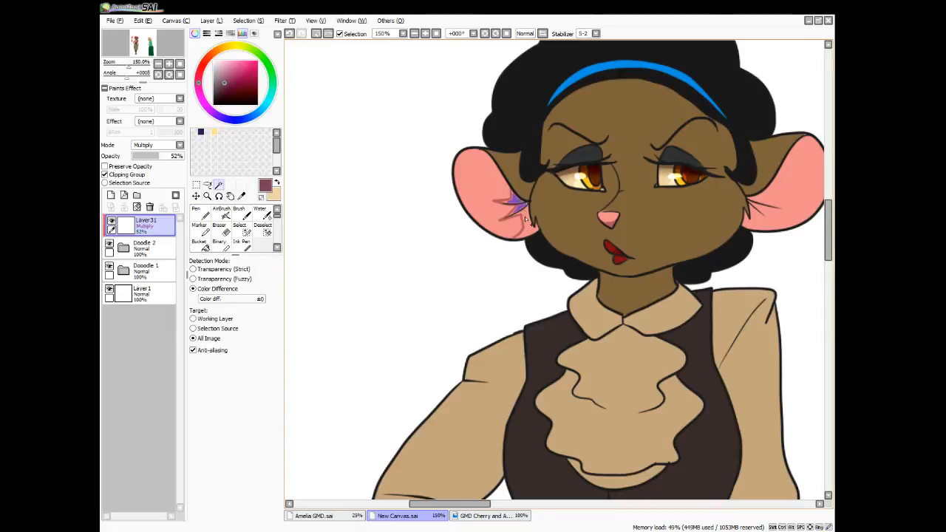
pyautogui.click(526, 220)
pyautogui.press('s')
pyautogui.moveTo(510, 190)
pyautogui.mouseDown()
pyautogui.moveTo(511, 202)
pyautogui.moveTo(498, 202)
pyautogui.mouseUp()
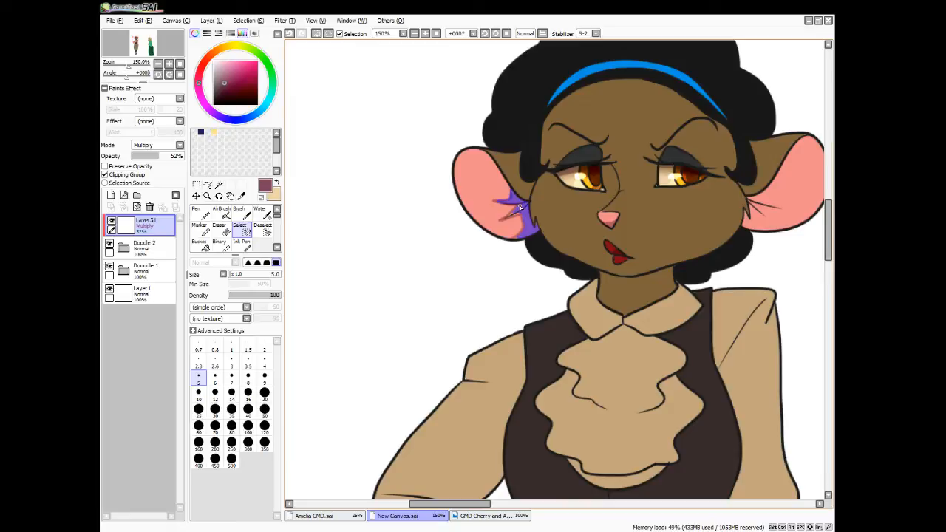
# Fill the selected ear shadow with the shading colour and clear the selection
pyautogui.press('g')
pyautogui.click(524, 217)
pyautogui.hotkey('ctrl', 'd')
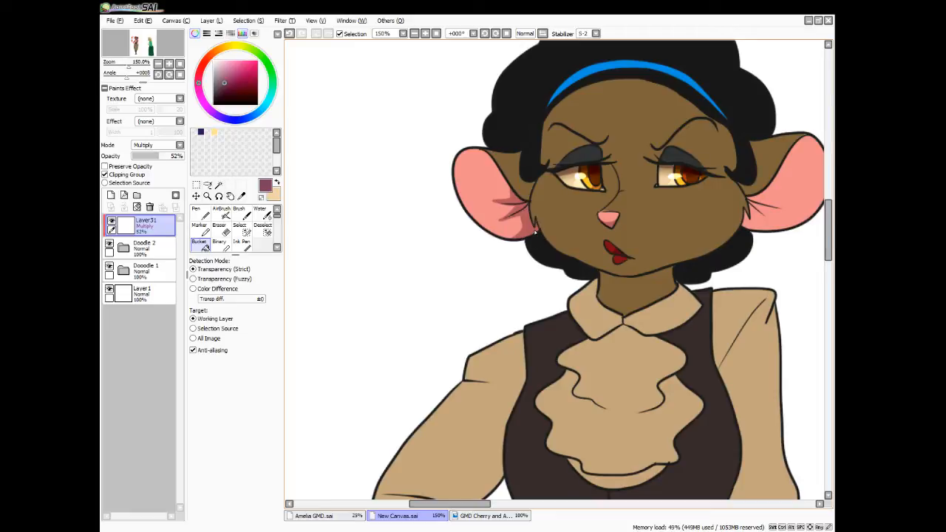
# Paint shadows beside the bridge of the nose and between the inner brows and eyelids with the Pen at size 4
pyautogui.press('n')
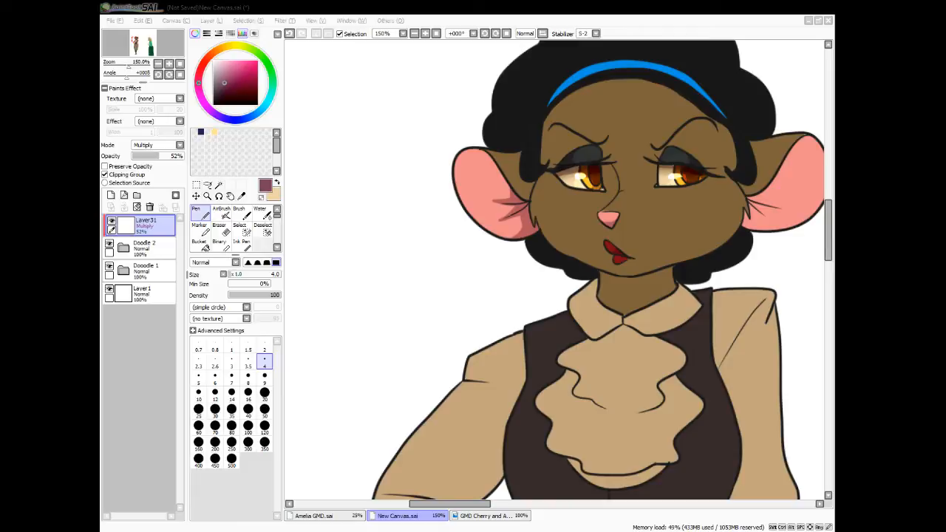
pyautogui.moveTo(620, 190)
pyautogui.mouseDown()
pyautogui.moveTo(632, 189)
pyautogui.moveTo(620, 183)
pyautogui.mouseUp()
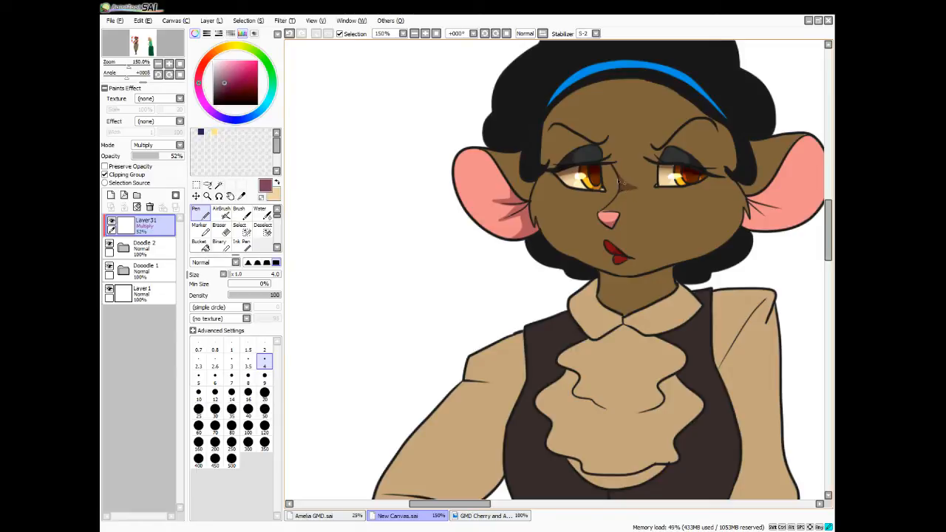
pyautogui.moveTo(618, 182); pyautogui.dragTo(623, 185)
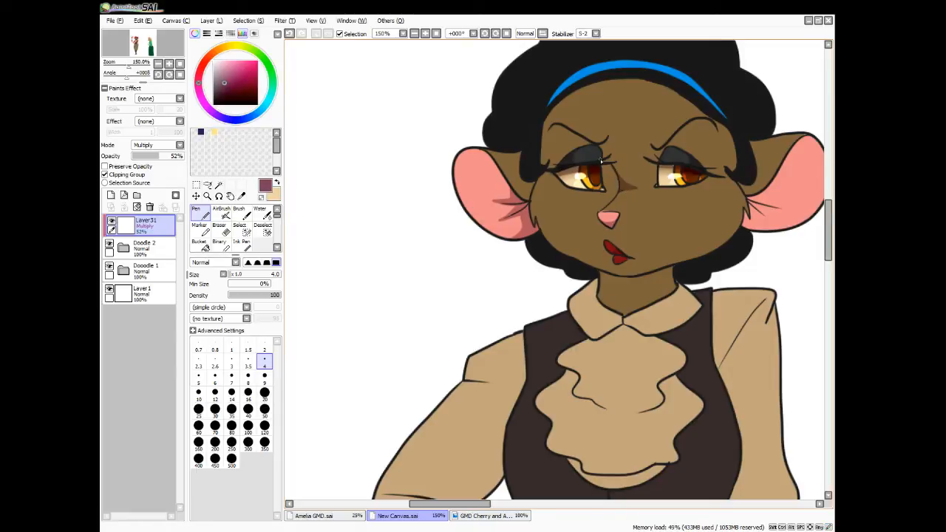
pyautogui.moveTo(600, 147); pyautogui.dragTo(599, 161)
pyautogui.moveTo(664, 153)
pyautogui.mouseDown()
pyautogui.moveTo(661, 162)
pyautogui.moveTo(644, 146)
pyautogui.moveTo(661, 159)
pyautogui.moveTo(665, 144)
pyautogui.moveTo(653, 161)
pyautogui.moveTo(611, 138)
pyautogui.moveTo(602, 148)
pyautogui.moveTo(611, 137)
pyautogui.moveTo(608, 158)
pyautogui.moveTo(576, 138)
pyautogui.moveTo(607, 143)
pyautogui.mouseUp()
pyautogui.moveTo(677, 133); pyautogui.dragTo(672, 147)
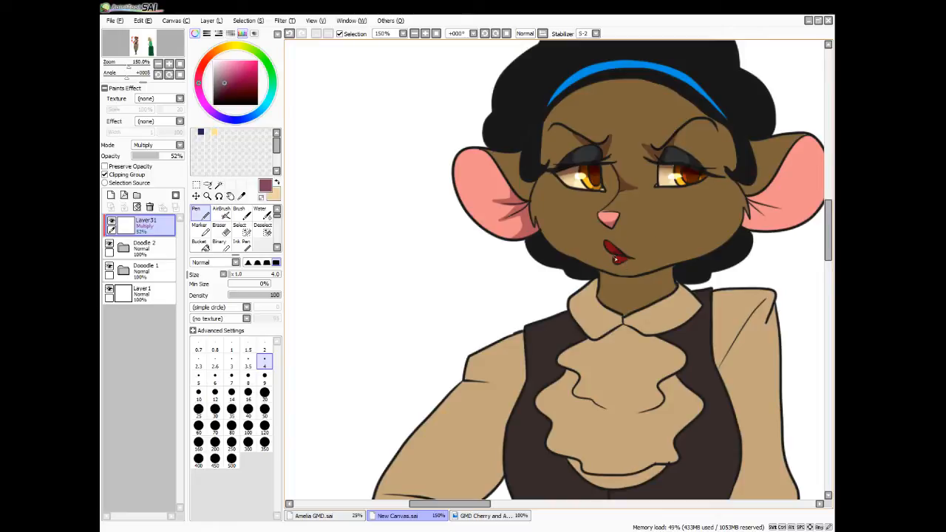
# Paint a pointed shadow on the neck beneath the chin, reaching down towards the collar
pyautogui.scroll(-3, 614, 259)
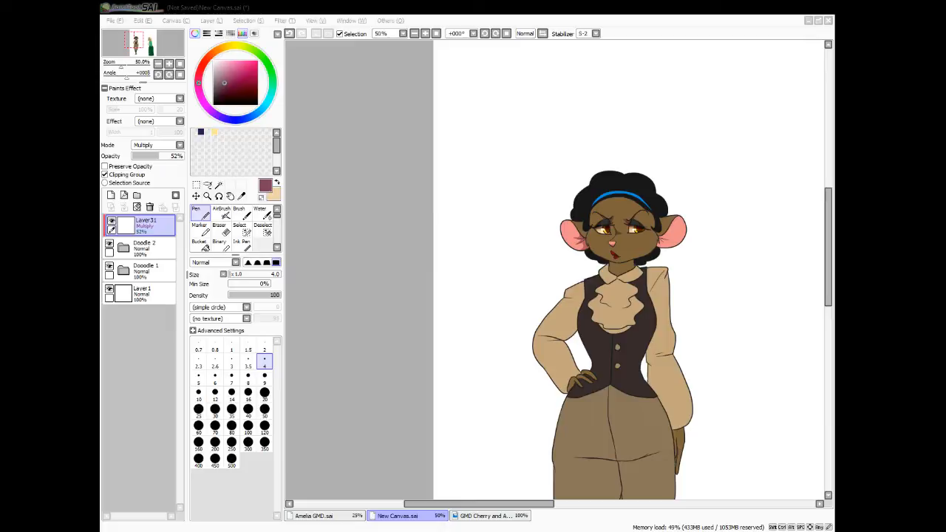
pyautogui.click(379, 283)
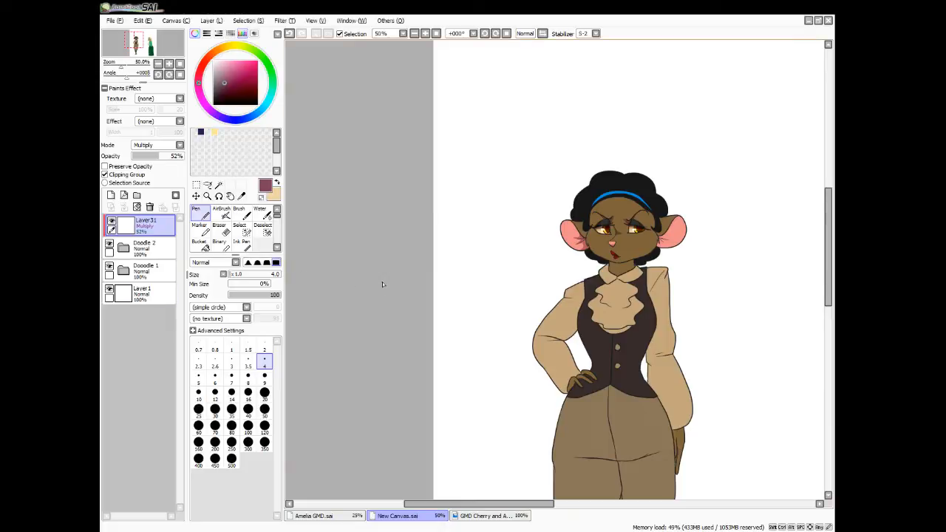
pyautogui.scroll(3, 382, 283)
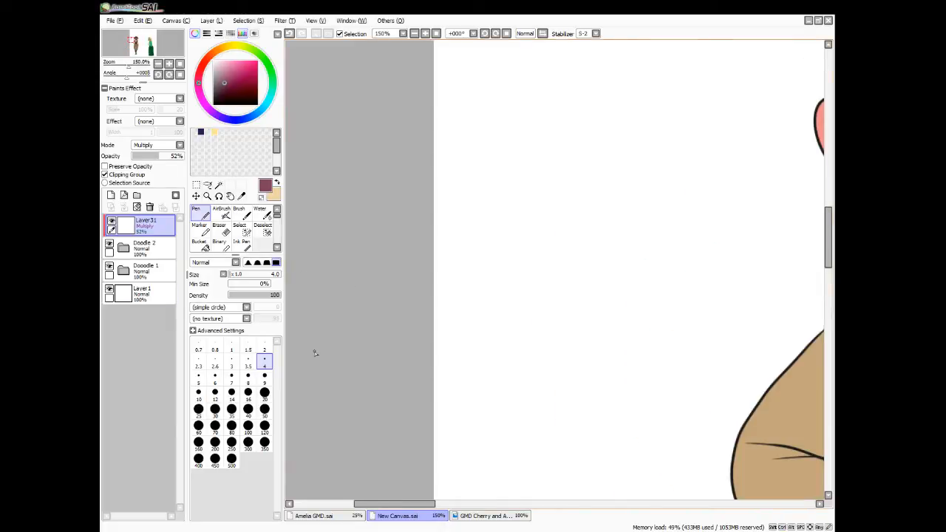
pyautogui.moveTo(396, 503); pyautogui.dragTo(473, 502)
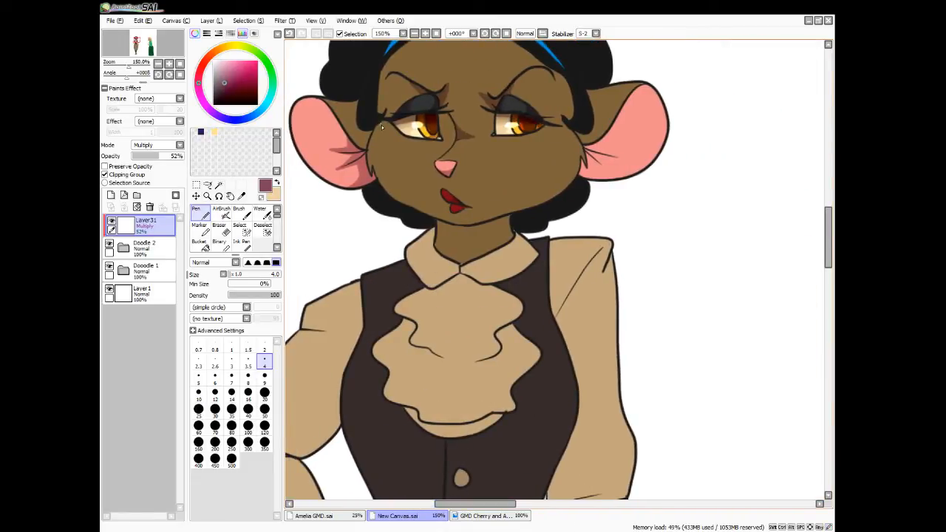
pyautogui.moveTo(373, 135); pyautogui.dragTo(378, 170)
pyautogui.hotkey('ctrl', 'z')
pyautogui.moveTo(437, 229); pyautogui.dragTo(513, 216)
pyautogui.moveTo(474, 248); pyautogui.dragTo(515, 217)
pyautogui.moveTo(470, 245); pyautogui.dragTo(505, 218)
pyautogui.moveTo(477, 229)
pyautogui.mouseDown()
pyautogui.moveTo(454, 238)
pyautogui.moveTo(480, 235)
pyautogui.moveTo(441, 232)
pyautogui.moveTo(435, 222)
pyautogui.moveTo(469, 248)
pyautogui.mouseUp()
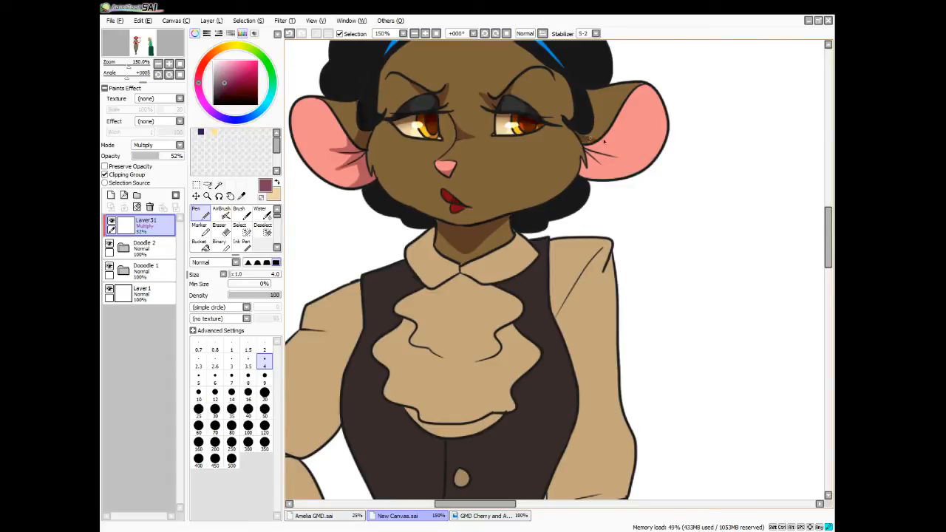
# Paint a spiky shadow at the inner base of the right-hand ear, around its fur lines
pyautogui.moveTo(597, 134)
pyautogui.mouseDown()
pyautogui.moveTo(603, 131)
pyautogui.moveTo(583, 135)
pyautogui.moveTo(597, 136)
pyautogui.moveTo(595, 121)
pyautogui.moveTo(599, 141)
pyautogui.moveTo(586, 142)
pyautogui.moveTo(610, 134)
pyautogui.moveTo(607, 157)
pyautogui.mouseUp()
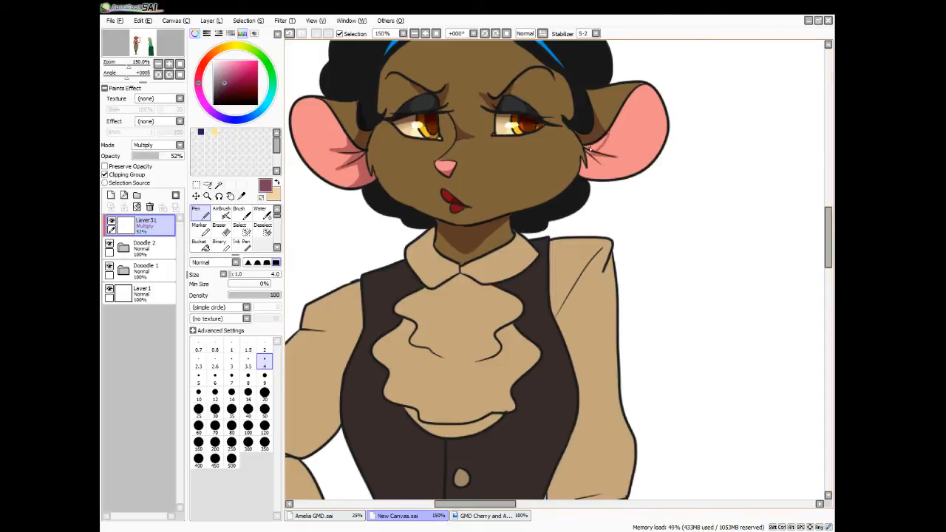
pyautogui.moveTo(618, 161)
pyautogui.mouseDown()
pyautogui.moveTo(595, 161)
pyautogui.moveTo(585, 177)
pyautogui.moveTo(613, 177)
pyautogui.moveTo(583, 156)
pyautogui.mouseUp()
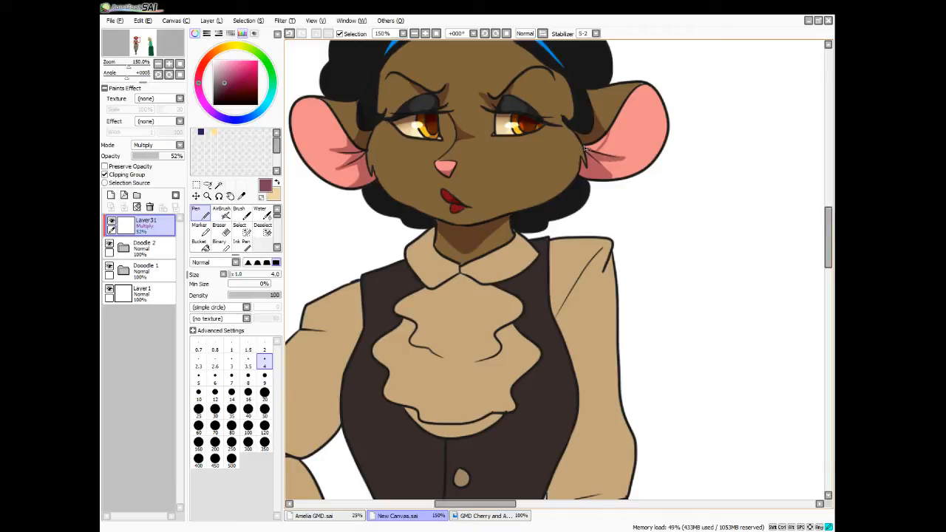
pyautogui.moveTo(597, 148); pyautogui.dragTo(611, 132)
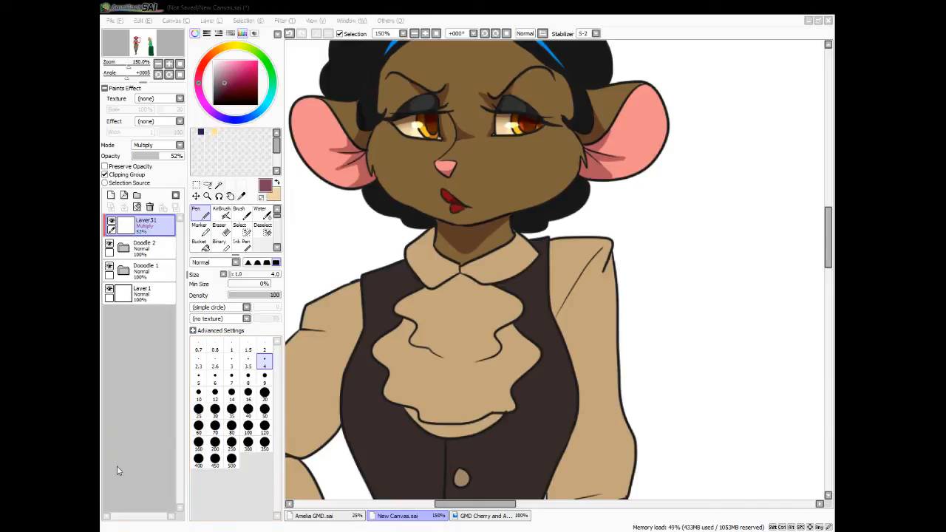
# Add small shadow strokes beside the outer corners of both eyes
pyautogui.click(376, 129)
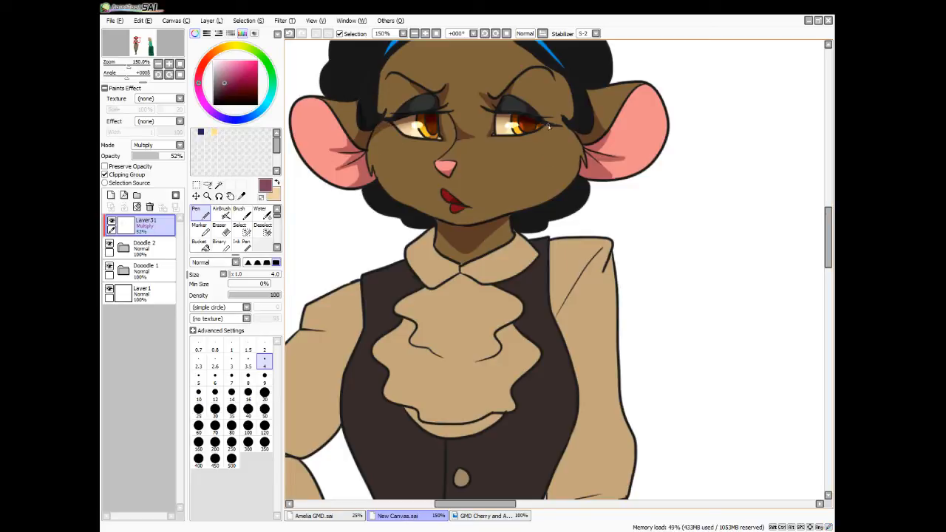
pyautogui.moveTo(548, 127); pyautogui.dragTo(578, 139)
pyautogui.moveTo(829, 255); pyautogui.dragTo(794, 245)
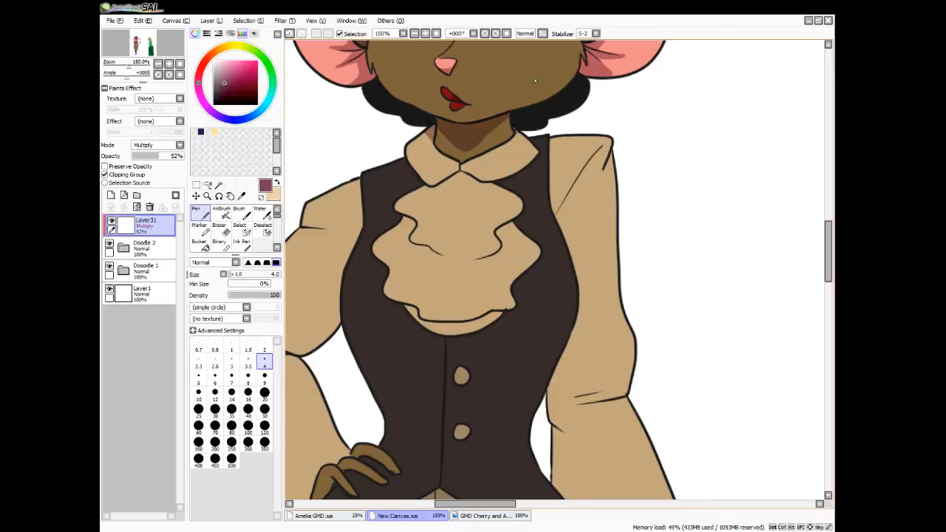
# Paint a small shadow where the collar points meet, and shade the right-hand end of the blue headband
pyautogui.moveTo(458, 163)
pyautogui.mouseDown()
pyautogui.moveTo(442, 182)
pyautogui.moveTo(450, 177)
pyautogui.mouseUp()
pyautogui.scroll(-4, 635, 239)
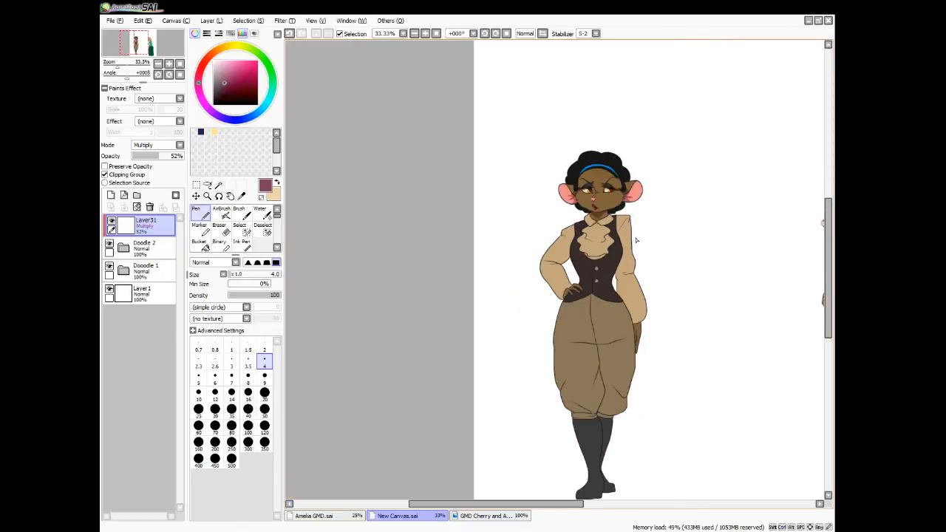
pyautogui.scroll(4, 636, 240)
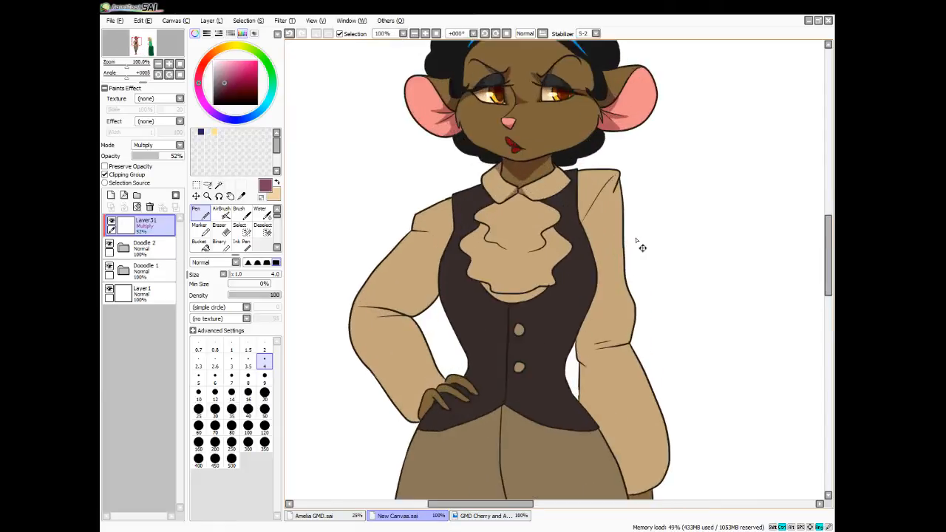
pyautogui.moveTo(827, 268); pyautogui.dragTo(827, 235)
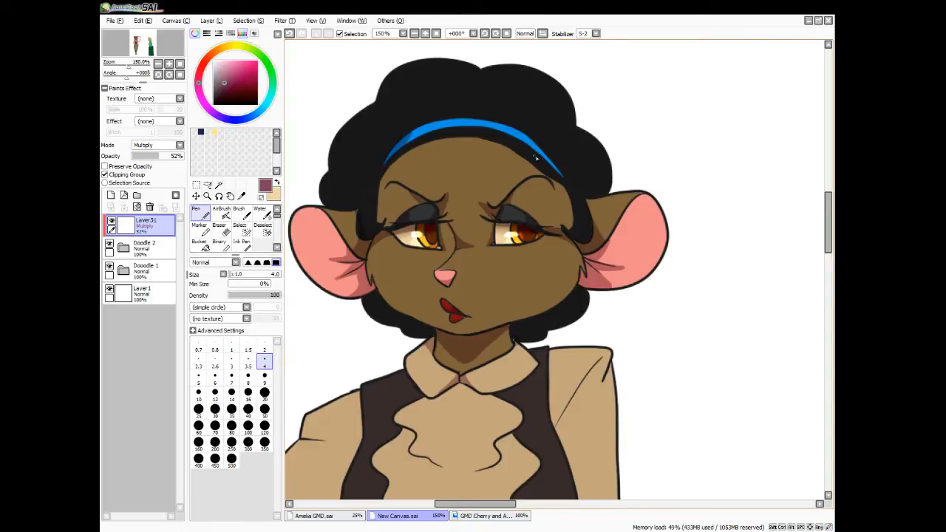
pyautogui.moveTo(536, 144); pyautogui.dragTo(557, 171)
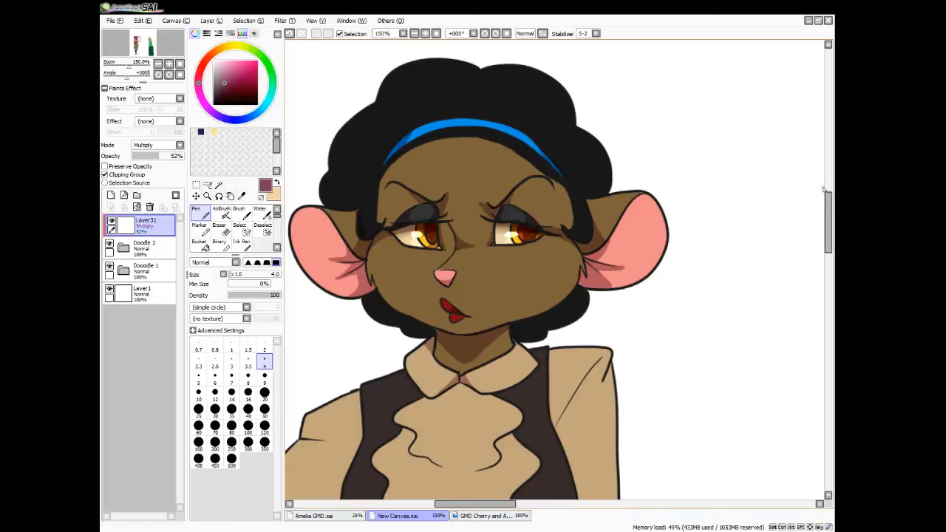
pyautogui.moveTo(826, 220); pyautogui.dragTo(824, 254)
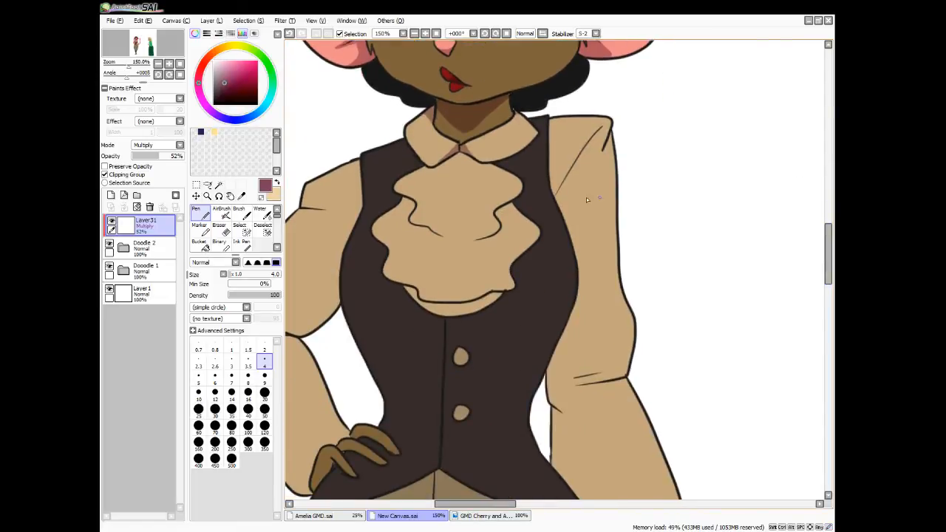
# Outline a wavy shadow band beneath the upper ruffle of the jabot with the Pen at size 4
pyautogui.moveTo(398, 187)
pyautogui.mouseDown()
pyautogui.moveTo(459, 237)
pyautogui.moveTo(484, 233)
pyautogui.moveTo(487, 213)
pyautogui.moveTo(522, 192)
pyautogui.mouseUp()
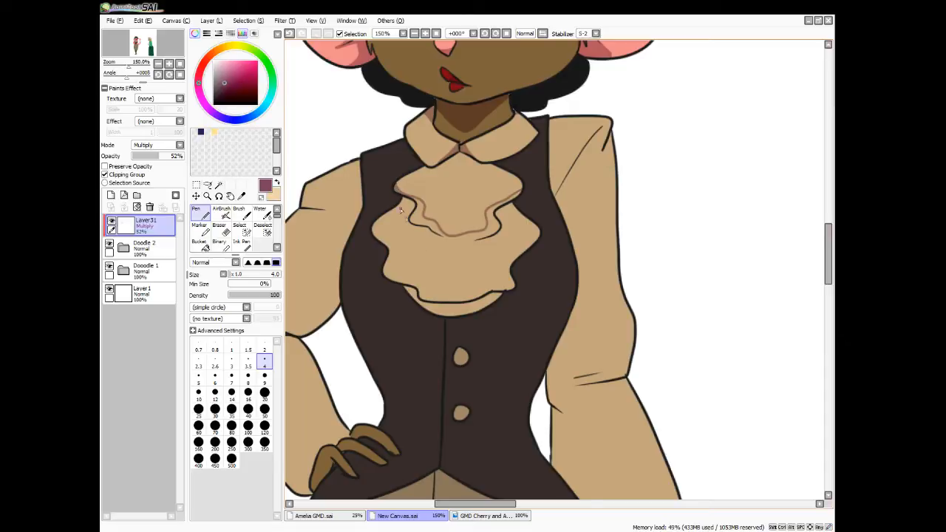
pyautogui.moveTo(403, 198); pyautogui.dragTo(408, 211)
pyautogui.moveTo(426, 244)
pyautogui.mouseDown()
pyautogui.moveTo(452, 255)
pyautogui.moveTo(491, 249)
pyautogui.moveTo(510, 207)
pyautogui.mouseUp()
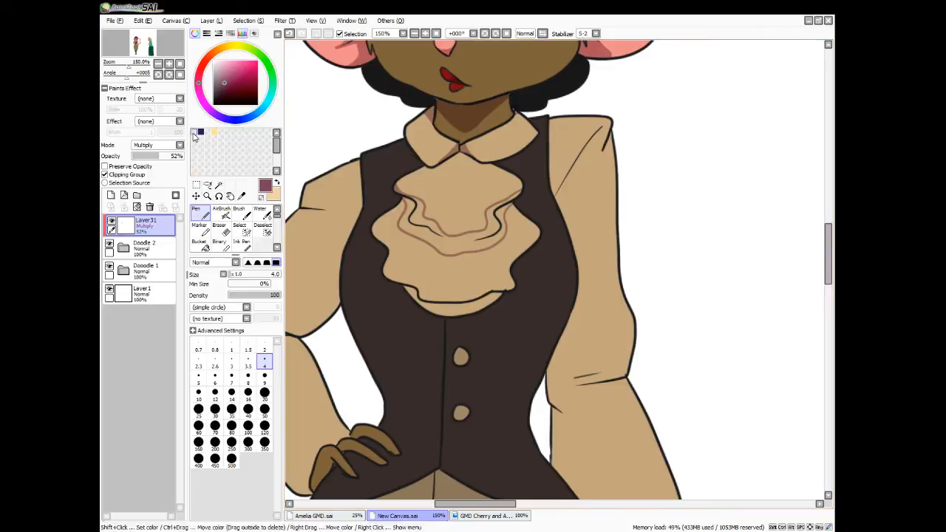
# Select the inside of the jabot's shadow band with the Magic Wand, grow the selection slightly and extend it into both upper tips
pyautogui.click(218, 185)
pyautogui.click(444, 238)
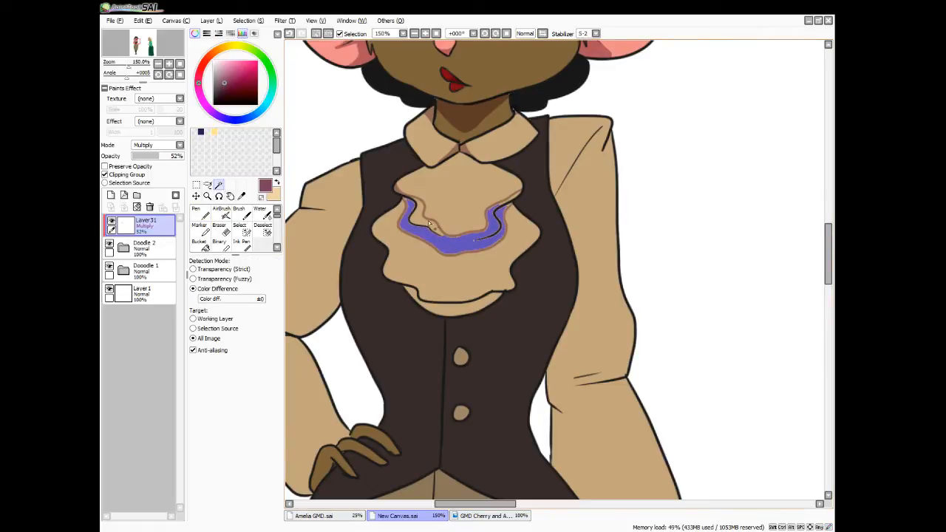
pyautogui.click(429, 224)
pyautogui.click(251, 23)
pyautogui.click(258, 74)
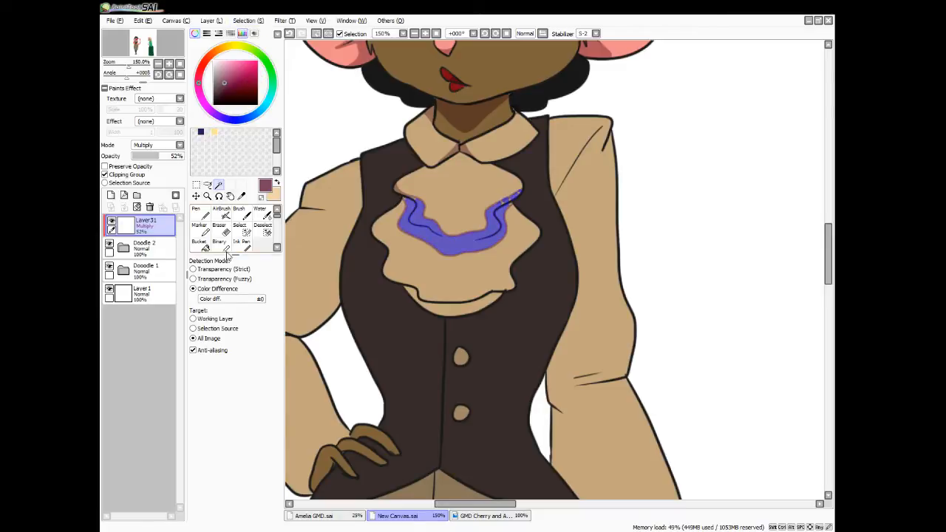
pyautogui.click(242, 229)
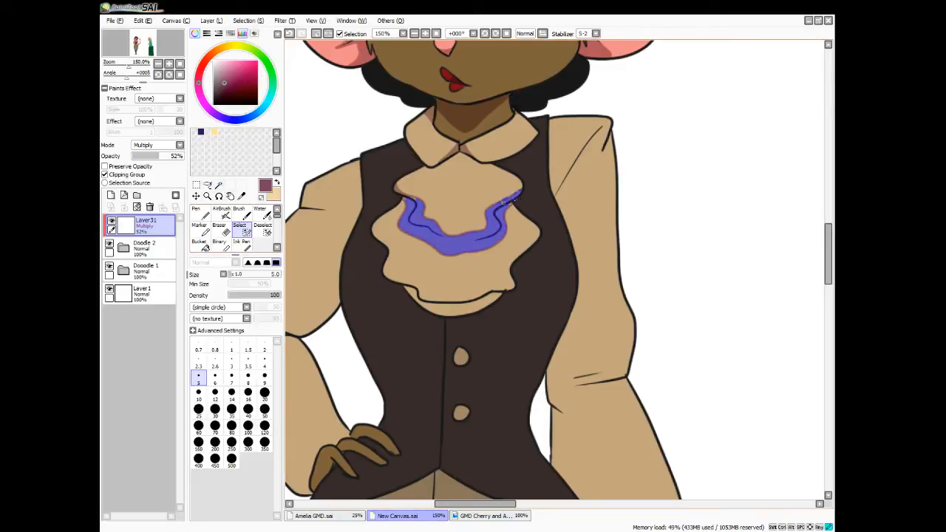
pyautogui.moveTo(499, 207); pyautogui.dragTo(508, 201)
pyautogui.moveTo(509, 200); pyautogui.dragTo(517, 191)
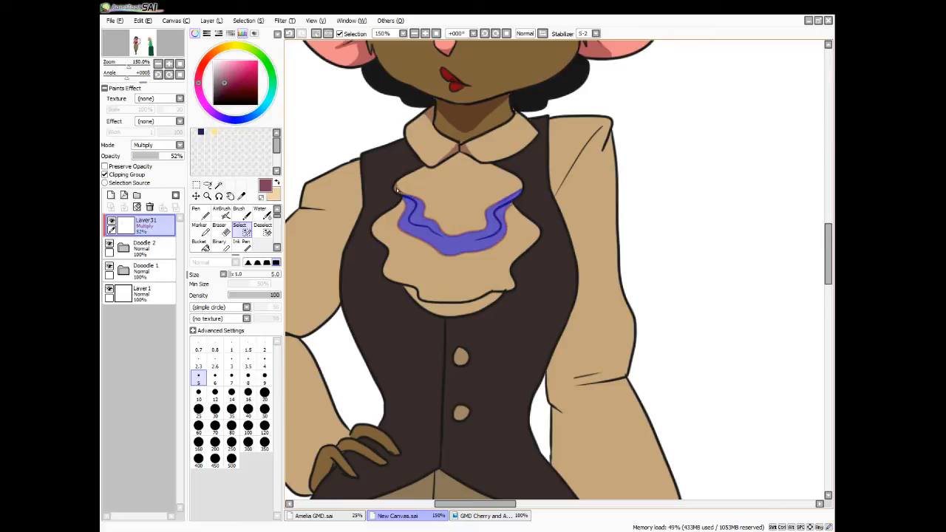
pyautogui.moveTo(400, 194); pyautogui.dragTo(394, 186)
# Fill the selected jabot band with the shadow colour and clear the selection
pyautogui.click(199, 245)
pyautogui.click(463, 237)
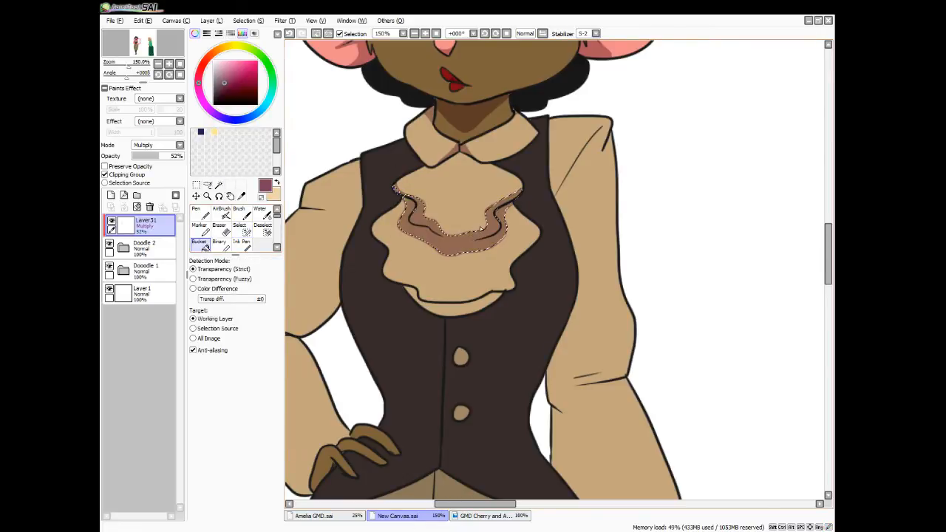
pyautogui.hotkey('ctrl', 'd')
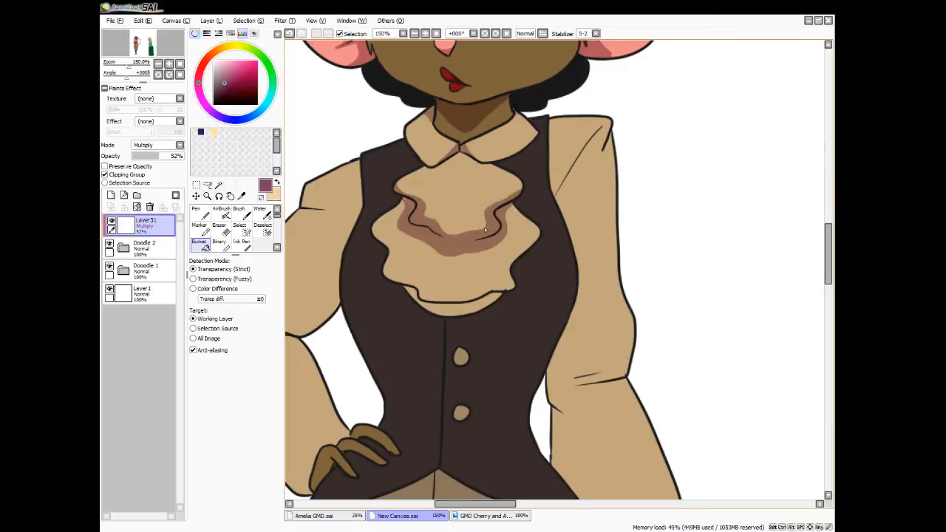
# Paint shadows in the side folds of the lower ruffle and along the strip beneath its hem with the Pen
pyautogui.press('n')
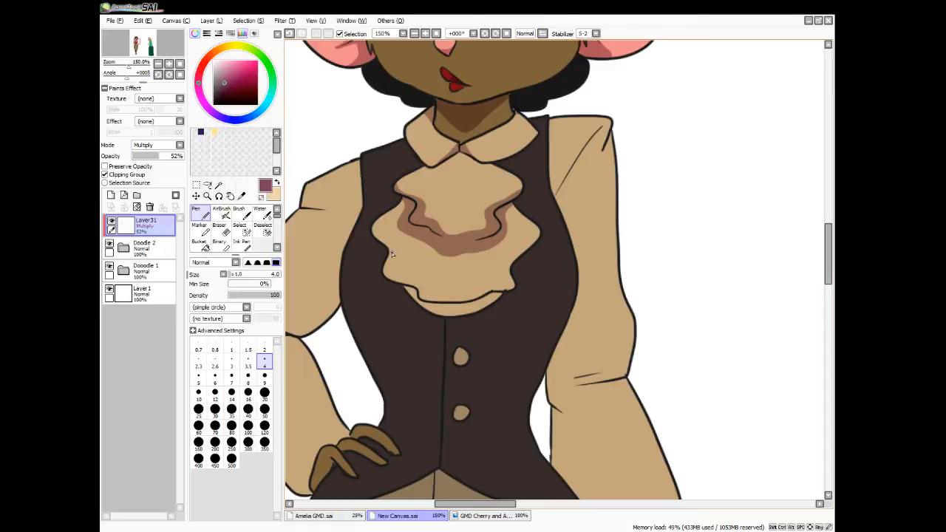
pyautogui.moveTo(395, 249); pyautogui.dragTo(385, 267)
pyautogui.moveTo(504, 251); pyautogui.dragTo(518, 259)
pyautogui.moveTo(420, 294)
pyautogui.mouseDown()
pyautogui.moveTo(424, 271)
pyautogui.moveTo(410, 284)
pyautogui.mouseUp()
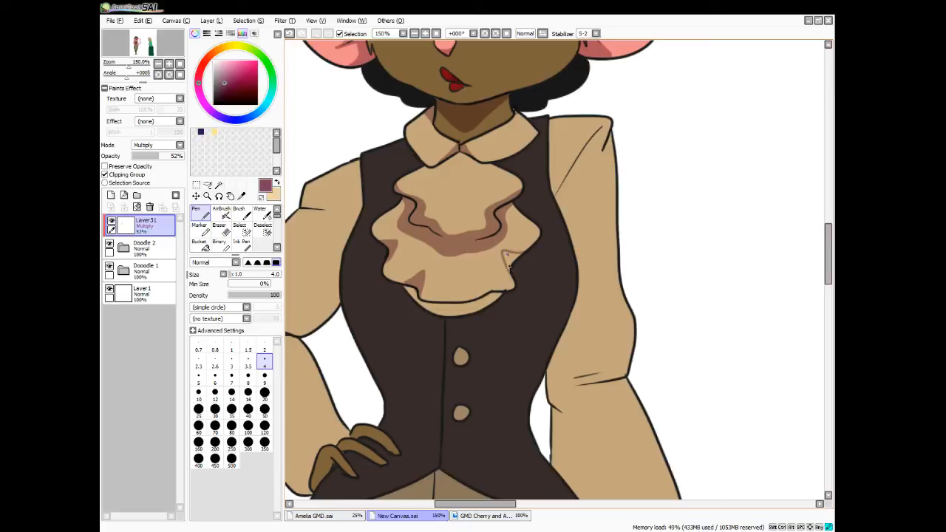
pyautogui.moveTo(508, 268); pyautogui.dragTo(505, 254)
pyautogui.moveTo(407, 293); pyautogui.dragTo(405, 287)
pyautogui.moveTo(417, 301)
pyautogui.mouseDown()
pyautogui.moveTo(462, 307)
pyautogui.moveTo(423, 305)
pyautogui.moveTo(428, 314)
pyautogui.moveTo(419, 305)
pyautogui.moveTo(444, 315)
pyautogui.moveTo(473, 310)
pyautogui.moveTo(469, 317)
pyautogui.moveTo(433, 312)
pyautogui.moveTo(448, 317)
pyautogui.moveTo(489, 299)
pyautogui.moveTo(468, 315)
pyautogui.moveTo(497, 292)
pyautogui.moveTo(470, 315)
pyautogui.moveTo(499, 297)
pyautogui.mouseUp()
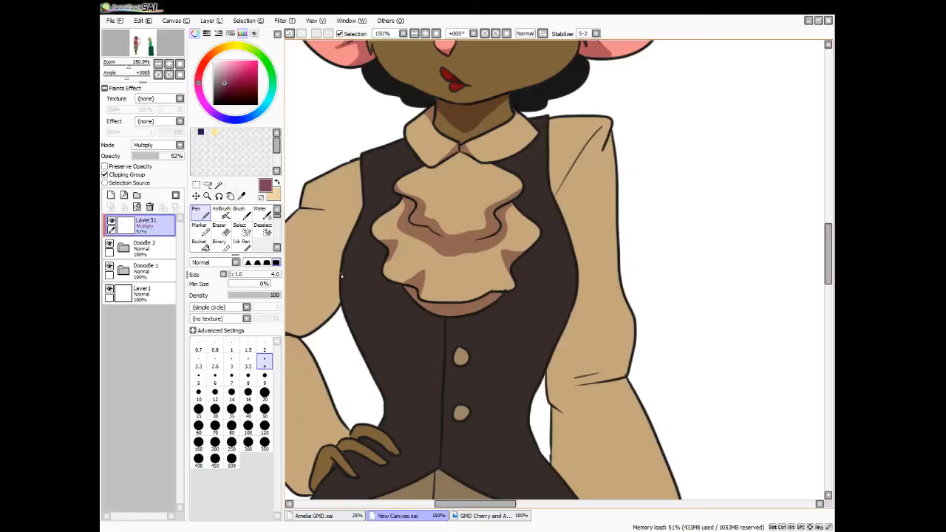
# Outline a shadow band across the vest beneath the jabot, with a V-shaped lower edge between the two buttons
pyautogui.moveTo(340, 275)
pyautogui.mouseDown()
pyautogui.moveTo(344, 287)
pyautogui.moveTo(423, 323)
pyautogui.moveTo(519, 337)
pyautogui.moveTo(550, 315)
pyautogui.mouseUp()
pyautogui.moveTo(339, 279); pyautogui.dragTo(404, 292)
pyautogui.moveTo(508, 291); pyautogui.dragTo(577, 284)
pyautogui.moveTo(364, 347)
pyautogui.mouseDown()
pyautogui.moveTo(451, 385)
pyautogui.moveTo(517, 370)
pyautogui.moveTo(555, 345)
pyautogui.mouseUp()
pyautogui.hotkey('ctrl', 'z')
pyautogui.moveTo(365, 348)
pyautogui.mouseDown()
pyautogui.moveTo(440, 393)
pyautogui.moveTo(562, 337)
pyautogui.mouseUp()
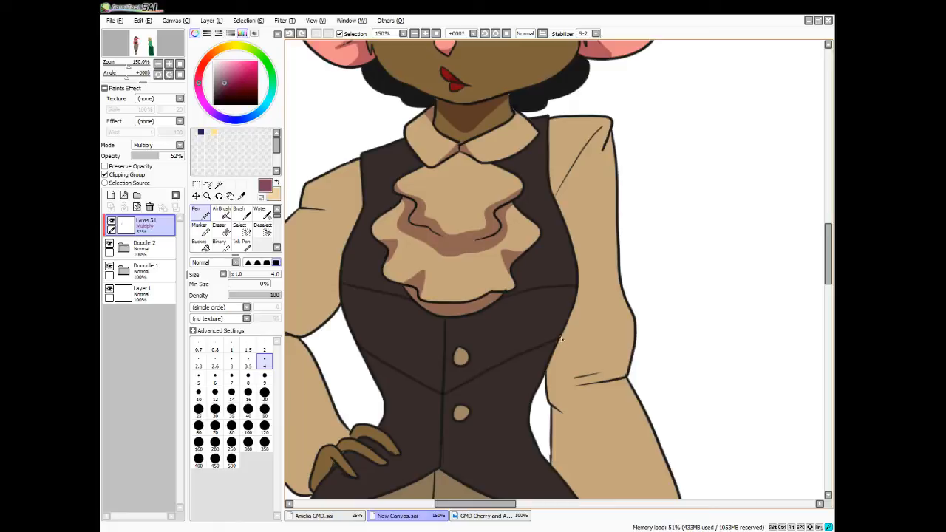
# Select both halves of the outlined vest band and the upper button, fill them with the shadow colour and deselect
pyautogui.click(219, 184)
pyautogui.click(436, 340)
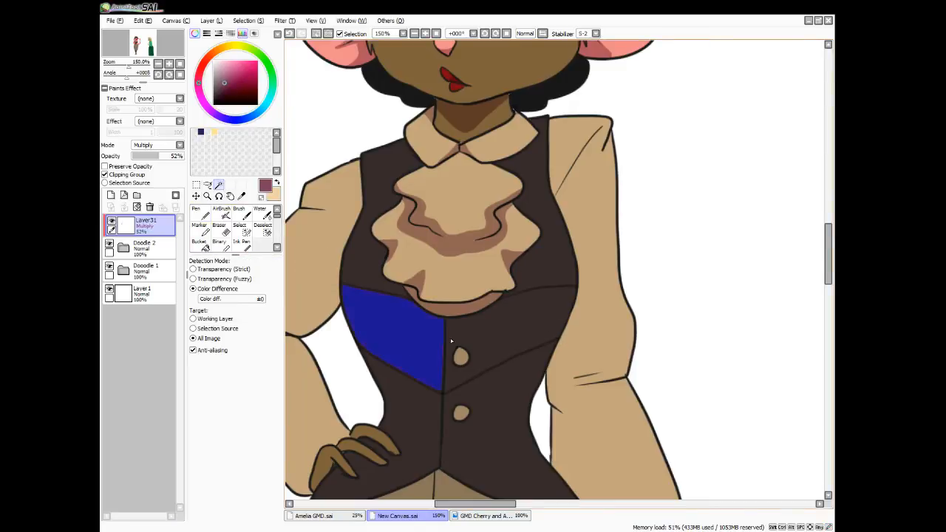
pyautogui.click(460, 358)
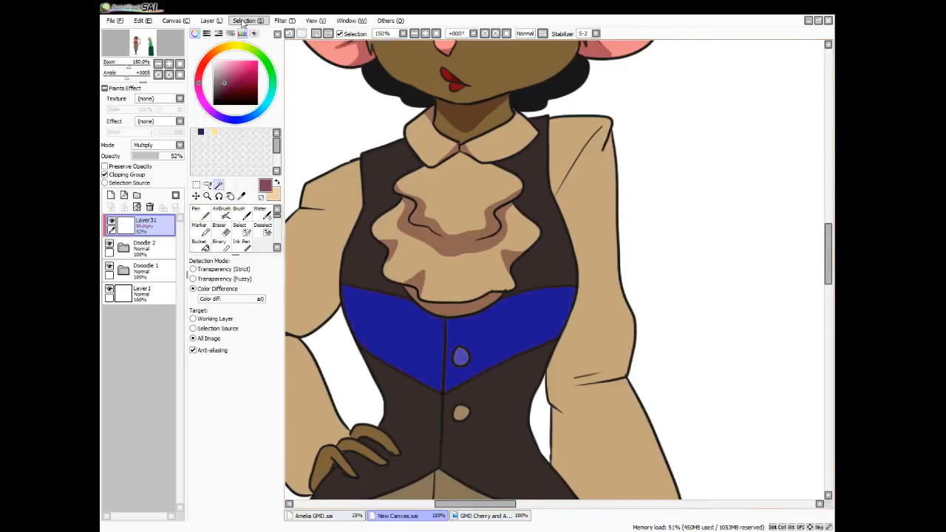
pyautogui.click(204, 247)
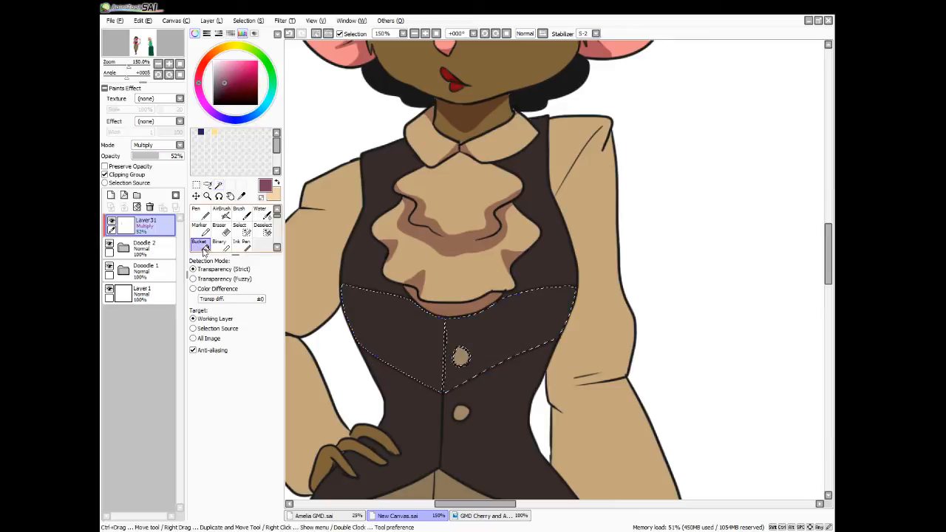
pyautogui.click(443, 340)
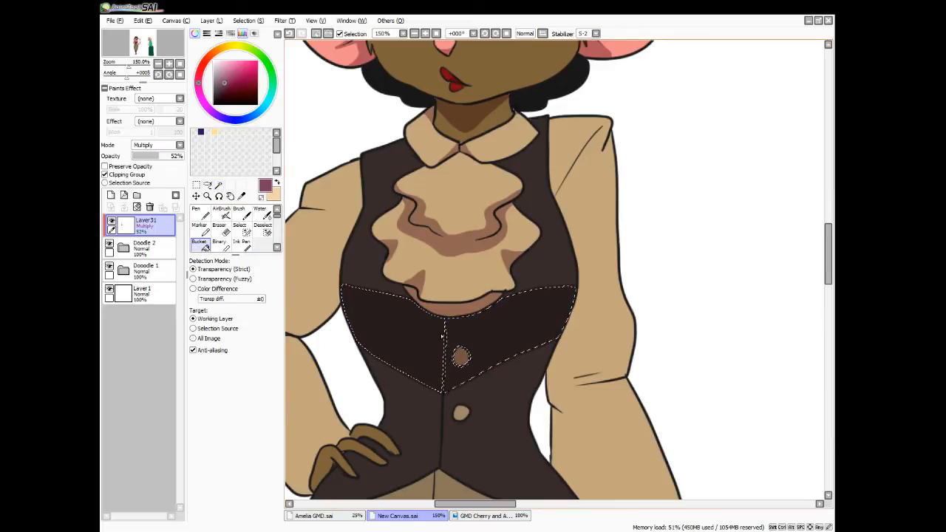
pyautogui.hotkey('ctrl', 'd')
# Outline a curved shadow on the left-hand upper sleeve, from the shoulder fold along the vest to the elbow crease
pyautogui.scroll(-3, 440, 333)
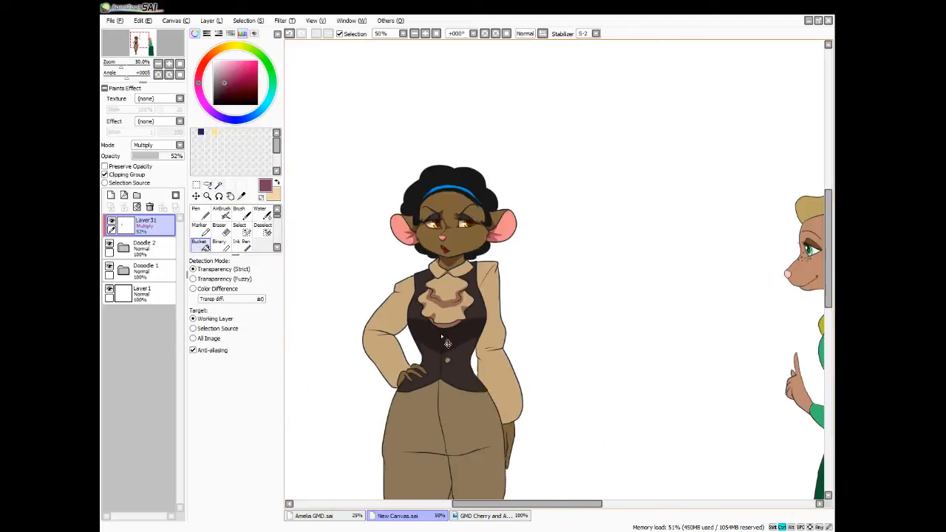
pyautogui.scroll(-1, 443, 340)
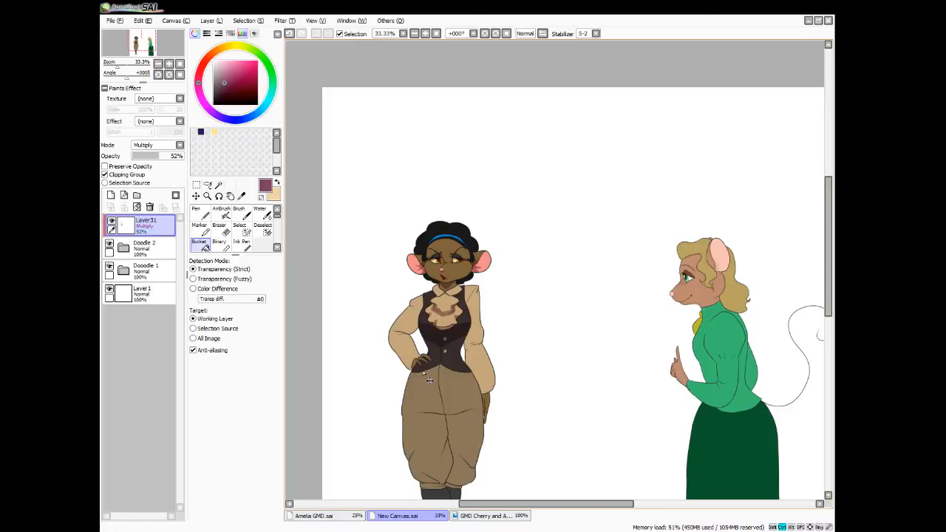
pyautogui.scroll(4, 424, 373)
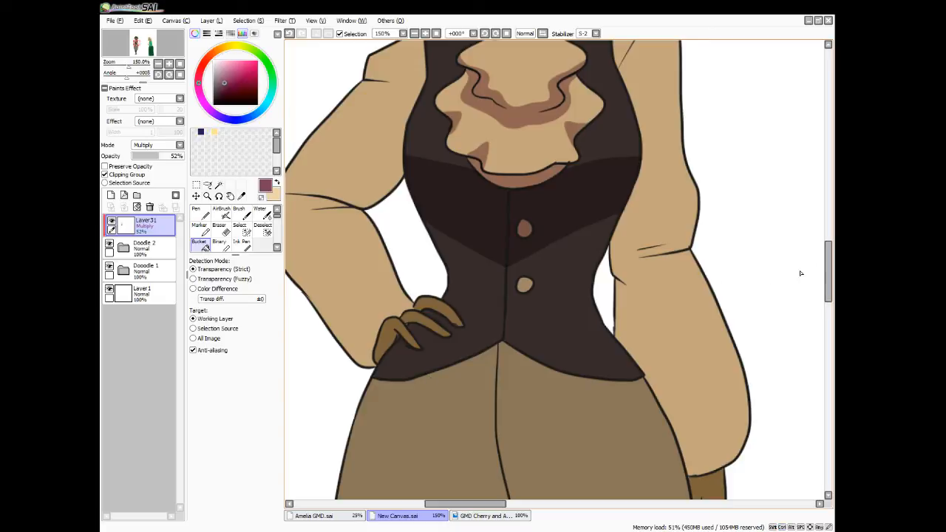
pyautogui.moveTo(828, 272); pyautogui.dragTo(831, 251)
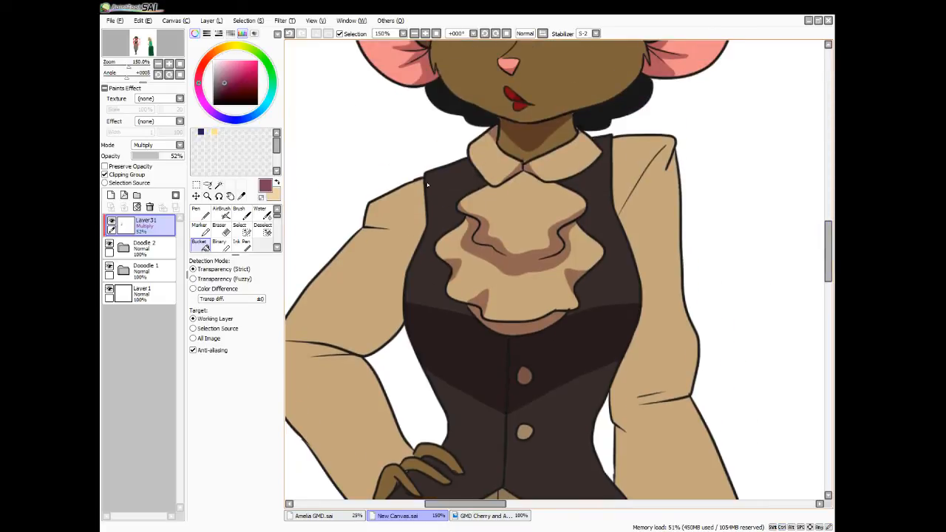
pyautogui.click(426, 182)
pyautogui.hotkey('ctrl', 'z')
pyautogui.press('n')
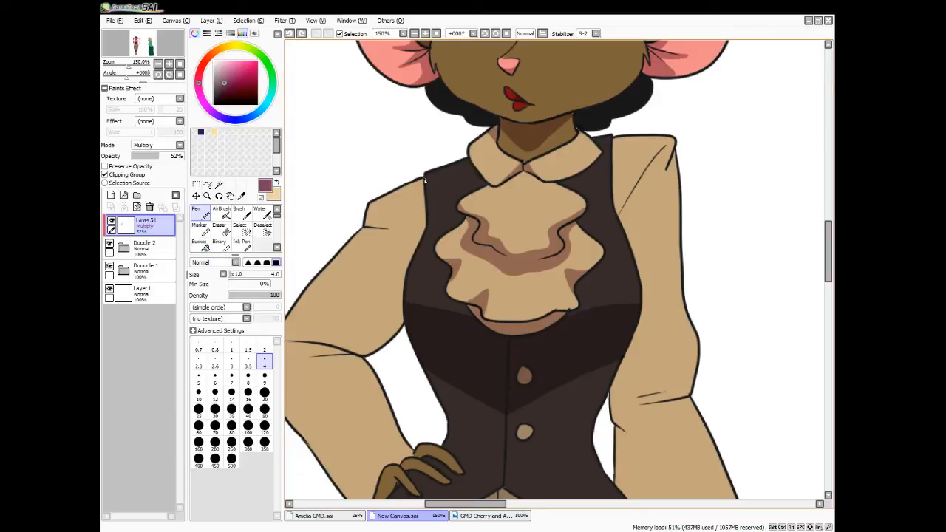
pyautogui.moveTo(380, 226); pyautogui.dragTo(373, 229)
pyautogui.moveTo(403, 280); pyautogui.dragTo(387, 307)
pyautogui.moveTo(346, 336); pyautogui.dragTo(307, 342)
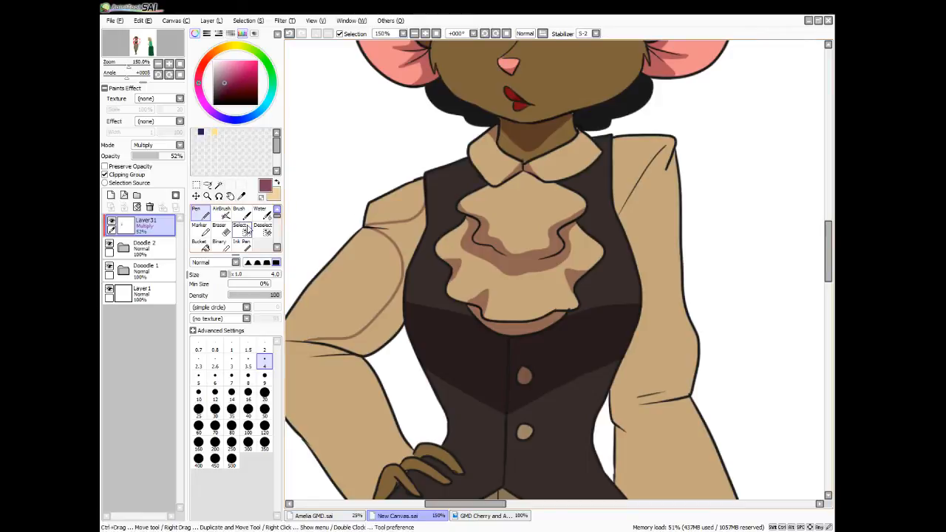
# Select the inside of the left-hand sleeve's shadow outline, extending the selection into its tips at the shoulder fold and elbow crease
pyautogui.click(219, 185)
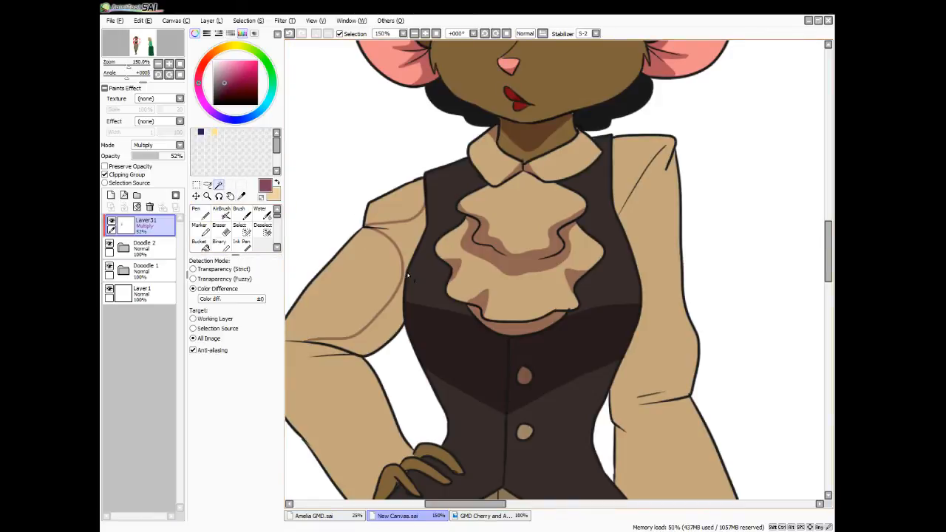
pyautogui.click(404, 245)
pyautogui.click(396, 313)
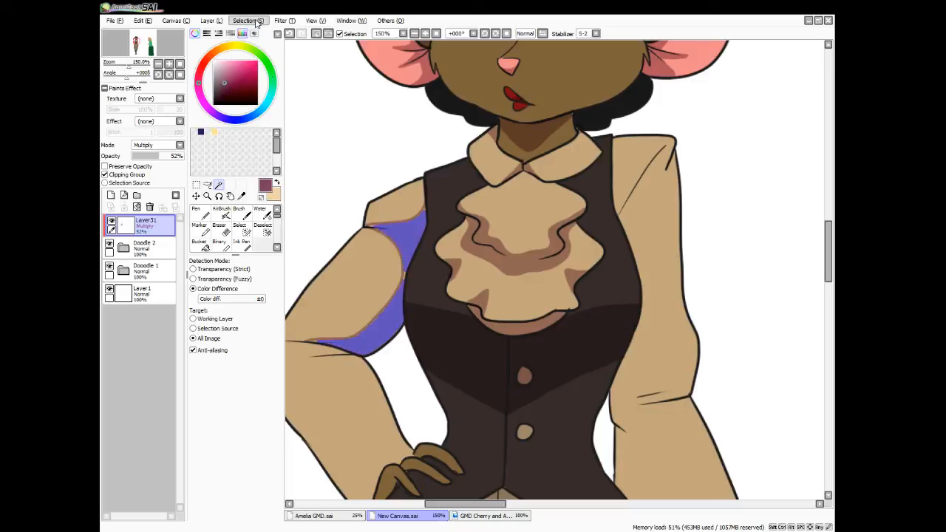
pyautogui.click(249, 232)
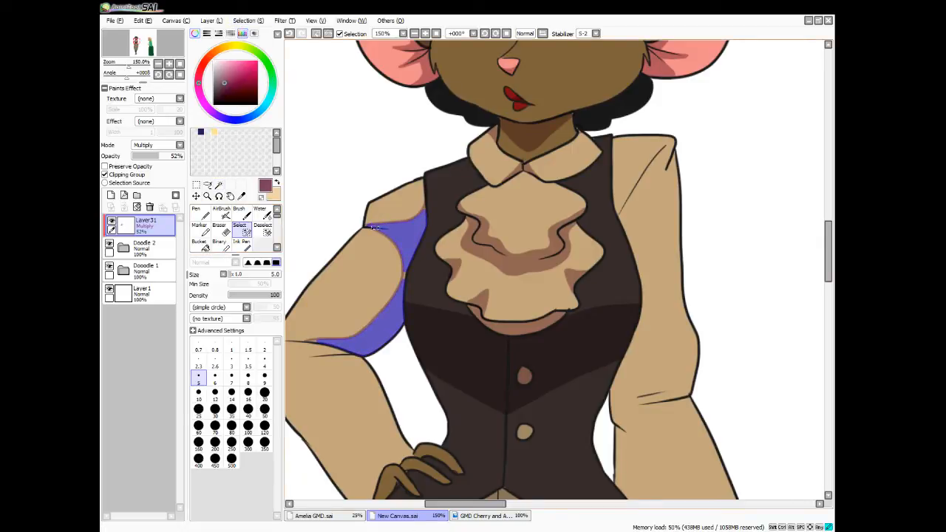
pyautogui.moveTo(373, 227)
pyautogui.mouseDown()
pyautogui.moveTo(424, 217)
pyautogui.moveTo(424, 208)
pyautogui.moveTo(393, 234)
pyautogui.mouseUp()
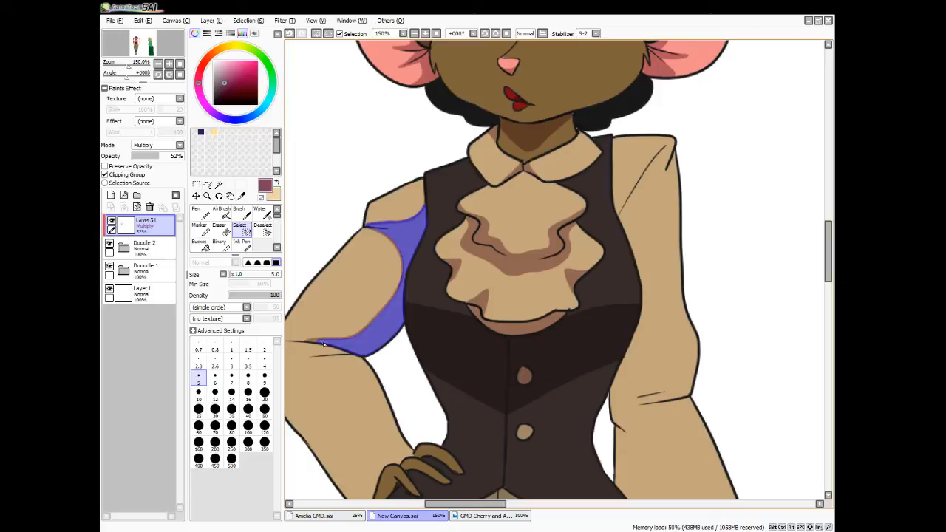
pyautogui.moveTo(311, 341); pyautogui.dragTo(317, 339)
# Fill the selected part of the left-hand sleeve with the shadow colour and clear the selection
pyautogui.click(206, 244)
pyautogui.click(402, 281)
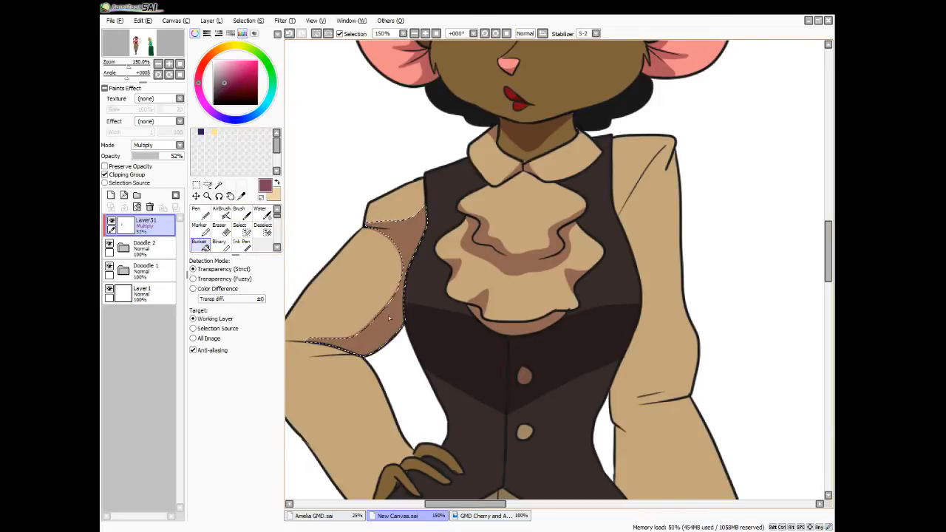
pyautogui.hotkey('ctrl', 'd')
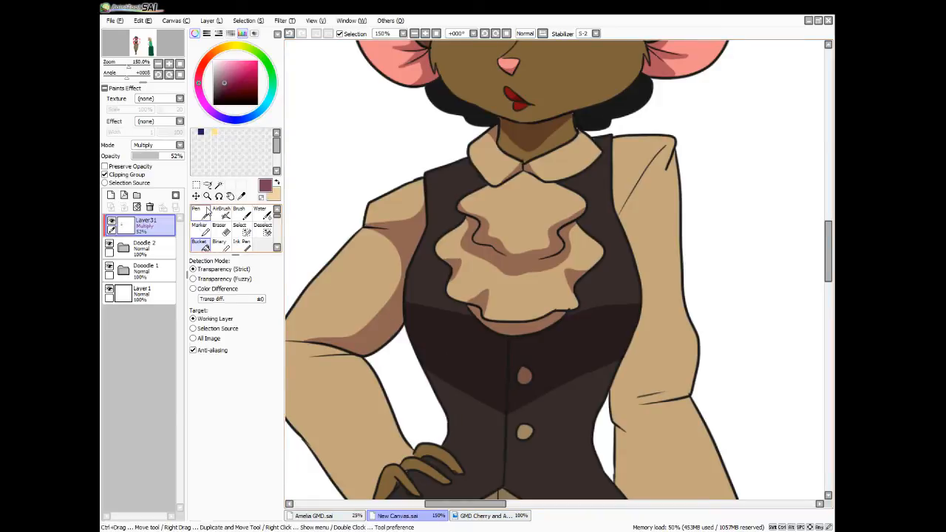
# Outline a tapering shadow beneath the shoulder folds of the right-hand sleeve and select its interior with the Magic Wand
pyautogui.click(197, 214)
pyautogui.moveTo(666, 147)
pyautogui.mouseDown()
pyautogui.moveTo(657, 178)
pyautogui.moveTo(678, 149)
pyautogui.moveTo(640, 258)
pyautogui.mouseUp()
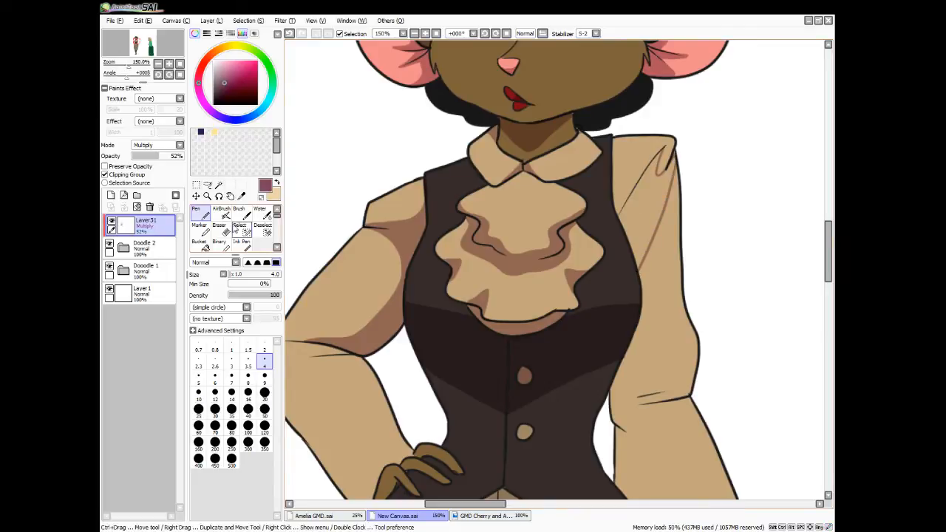
pyautogui.press('w')
pyautogui.click(653, 221)
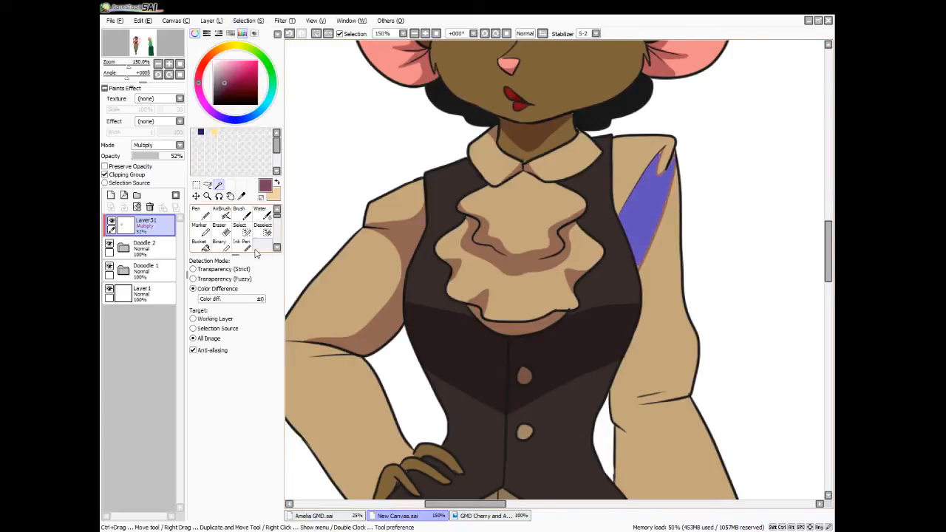
# Extend the selection into the tips of the right-hand sleeve's shoulder shadow, fill it with the shadow colour and clear the selection
pyautogui.click(240, 230)
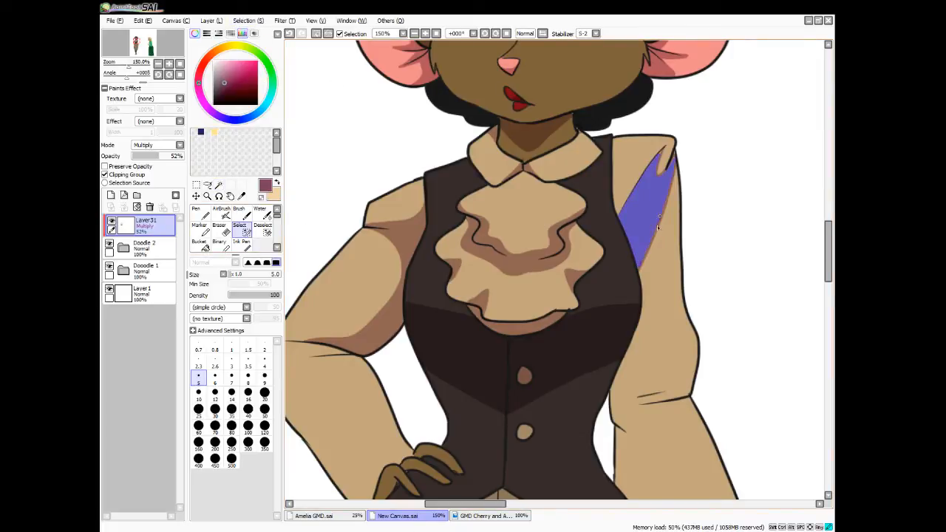
pyautogui.moveTo(663, 150); pyautogui.dragTo(657, 167)
pyautogui.moveTo(657, 169); pyautogui.dragTo(659, 180)
pyautogui.moveTo(667, 171); pyautogui.dragTo(675, 155)
pyautogui.click(200, 245)
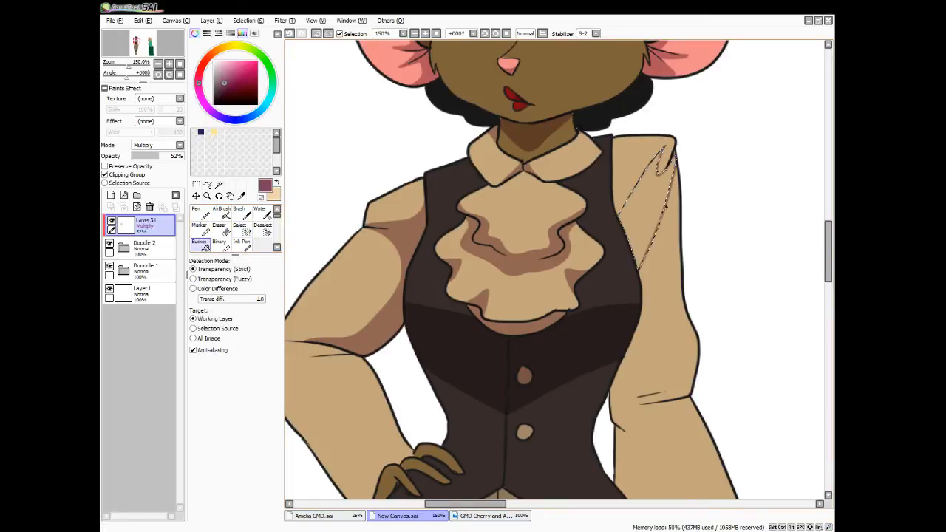
pyautogui.click(653, 235)
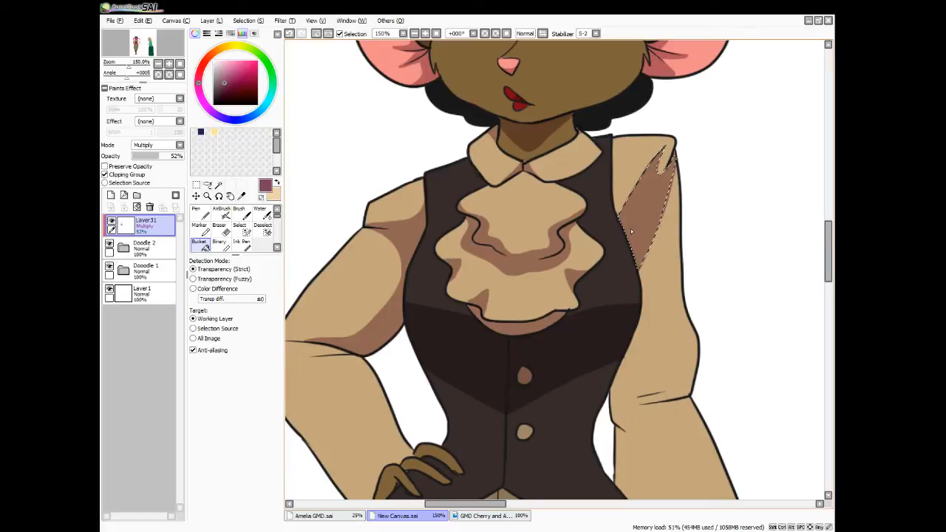
pyautogui.hotkey('ctrl', 'd')
pyautogui.scroll(-3, 630, 232)
pyautogui.click(124, 250)
pyautogui.moveTo(180, 268)
pyautogui.mouseDown()
pyautogui.moveTo(184, 341)
pyautogui.moveTo(180, 292)
pyautogui.mouseUp()
pyautogui.click(115, 387)
pyautogui.click(114, 387)
pyautogui.click(124, 249)
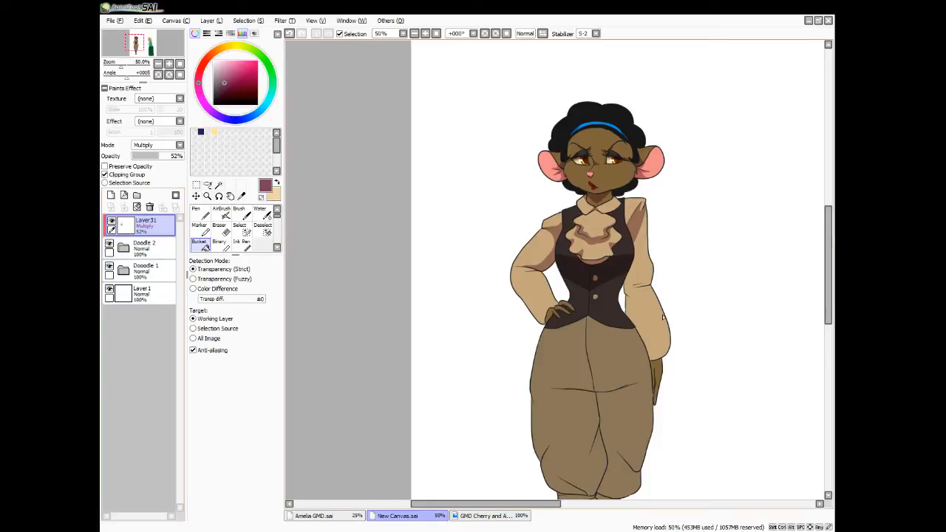
# Outline a shadow along the inner edge of the right-hand sleeve around the elbow crease and select its interior with the Magic Wand
pyautogui.scroll(3, 662, 318)
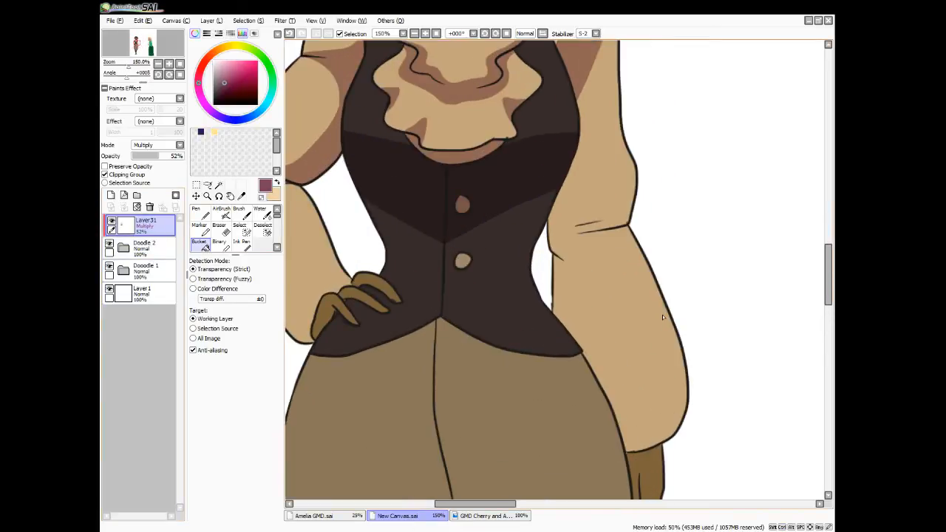
pyautogui.press('n')
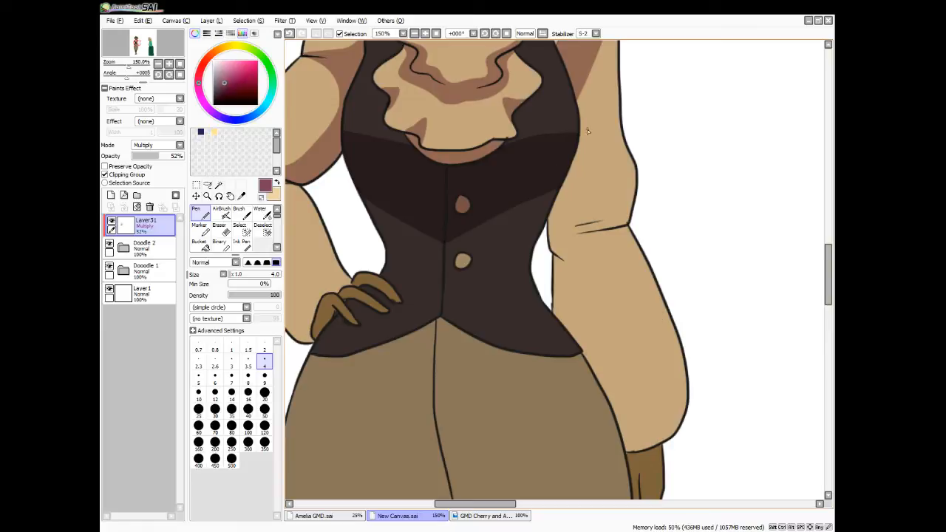
pyautogui.moveTo(574, 157)
pyautogui.mouseDown()
pyautogui.moveTo(585, 205)
pyautogui.moveTo(619, 216)
pyautogui.moveTo(584, 228)
pyautogui.moveTo(629, 228)
pyautogui.moveTo(601, 241)
pyautogui.moveTo(567, 281)
pyautogui.moveTo(580, 349)
pyautogui.mouseUp()
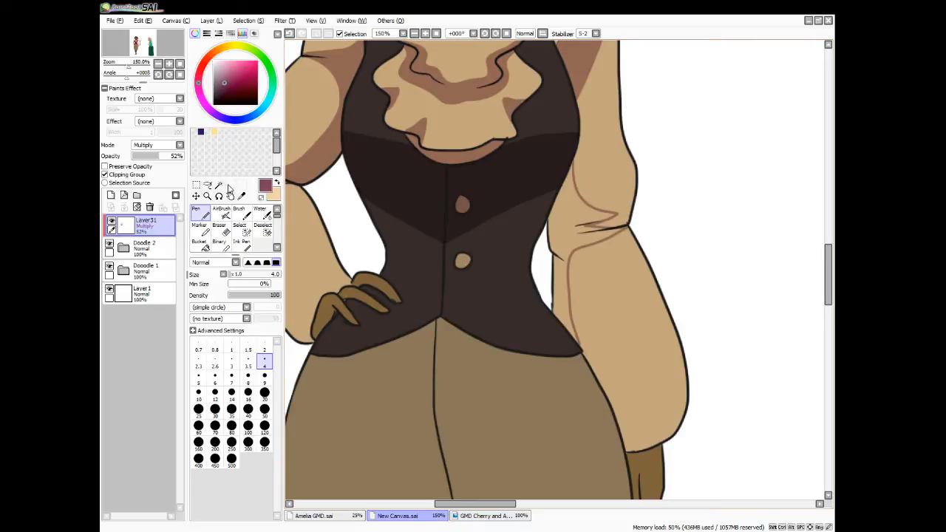
pyautogui.click(219, 184)
pyautogui.click(591, 238)
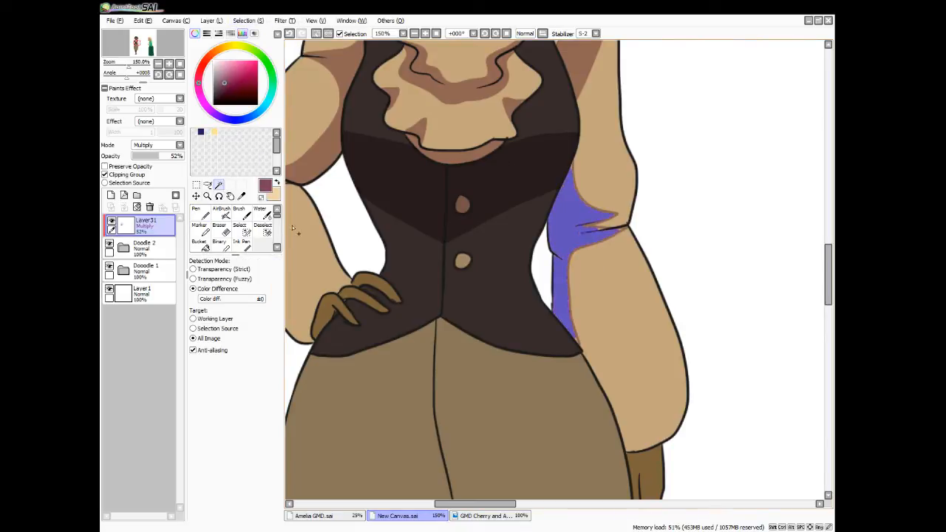
# Brush the selection into the right-hand elbow creases and the tip at the vest, fill it with the shadow colour and deselect
pyautogui.click(239, 229)
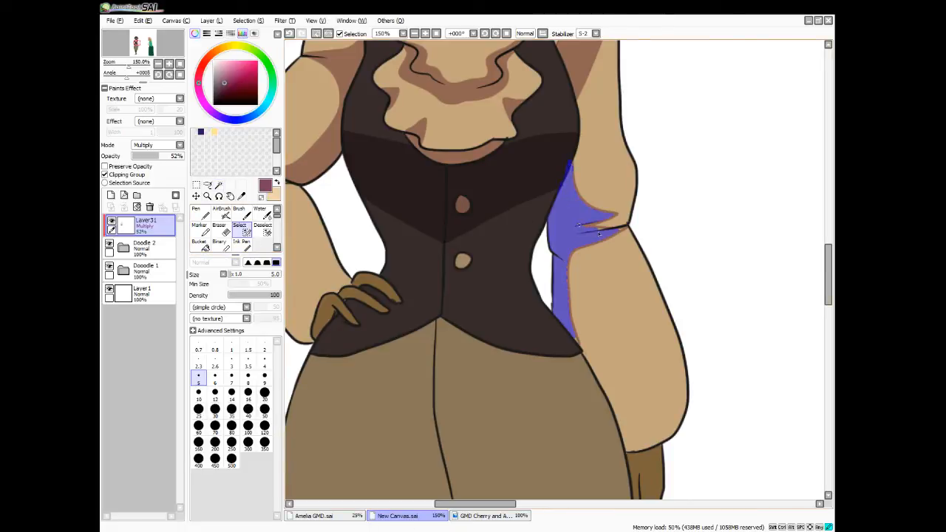
pyautogui.moveTo(602, 228); pyautogui.dragTo(587, 228)
pyautogui.moveTo(601, 217); pyautogui.dragTo(570, 331)
pyautogui.press('g')
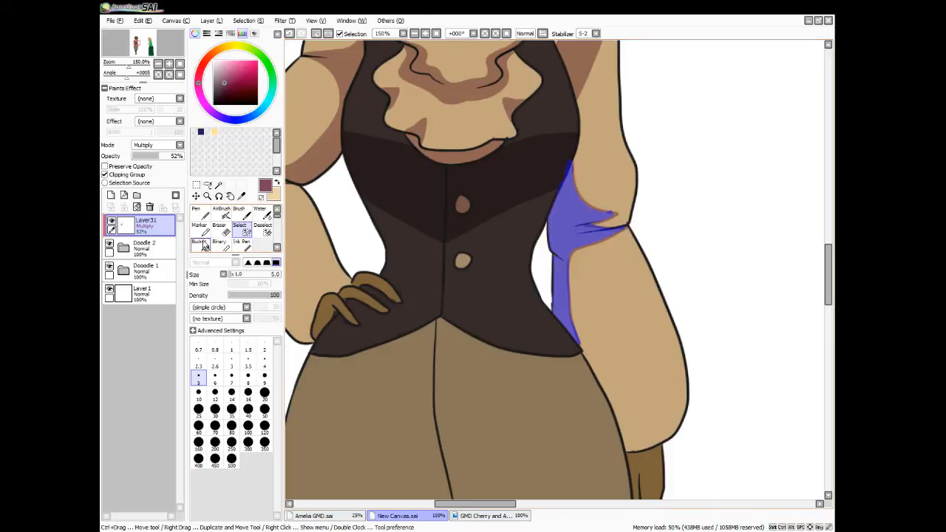
pyautogui.click(558, 230)
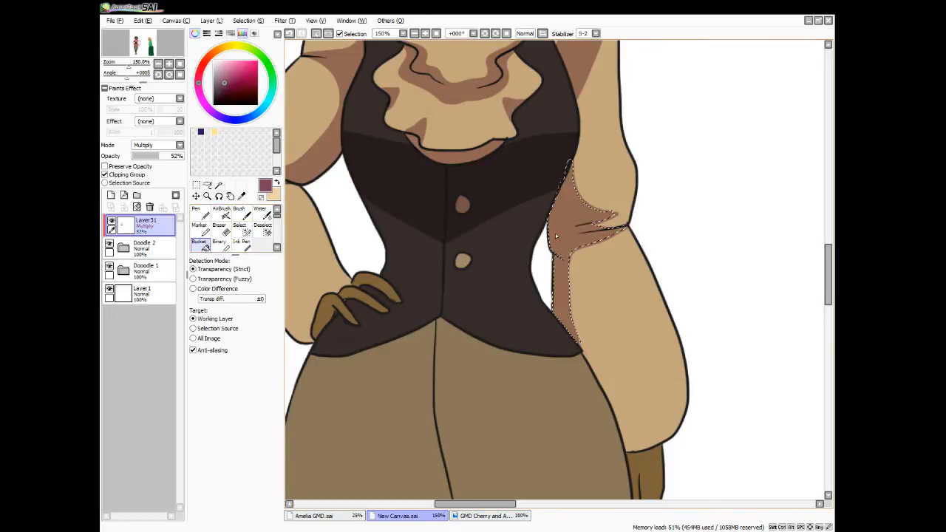
pyautogui.hotkey('ctrl', 'd')
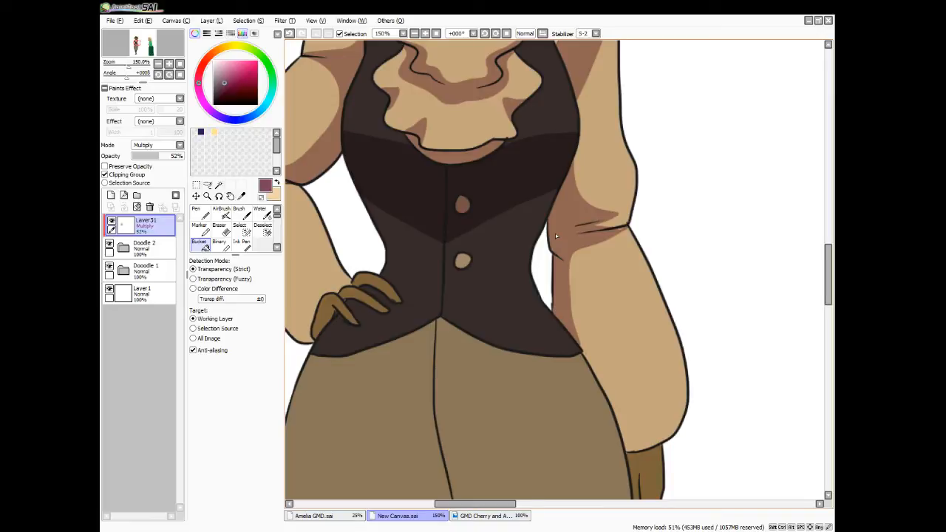
# Outline a wedge-shaped shadow from the right-hand shoulder fold across the vest's armhole edge and select its interior with the Magic Wand
pyautogui.press('n')
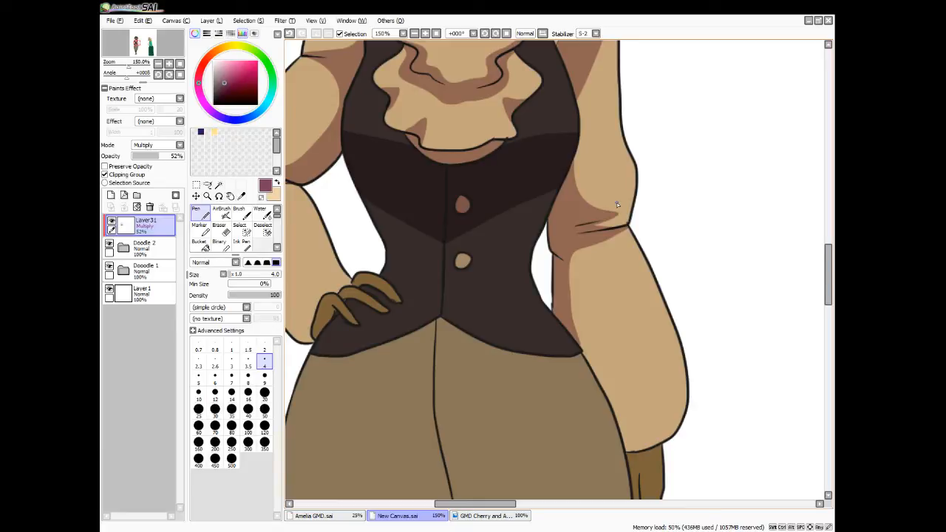
pyautogui.scroll(-4, 617, 205)
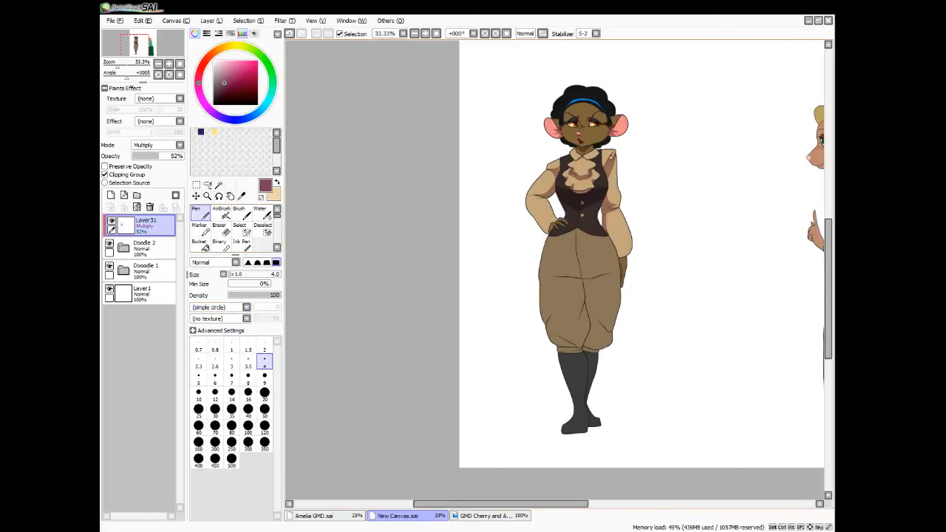
pyautogui.moveTo(612, 158); pyautogui.dragTo(610, 177)
pyautogui.scroll(4, 611, 176)
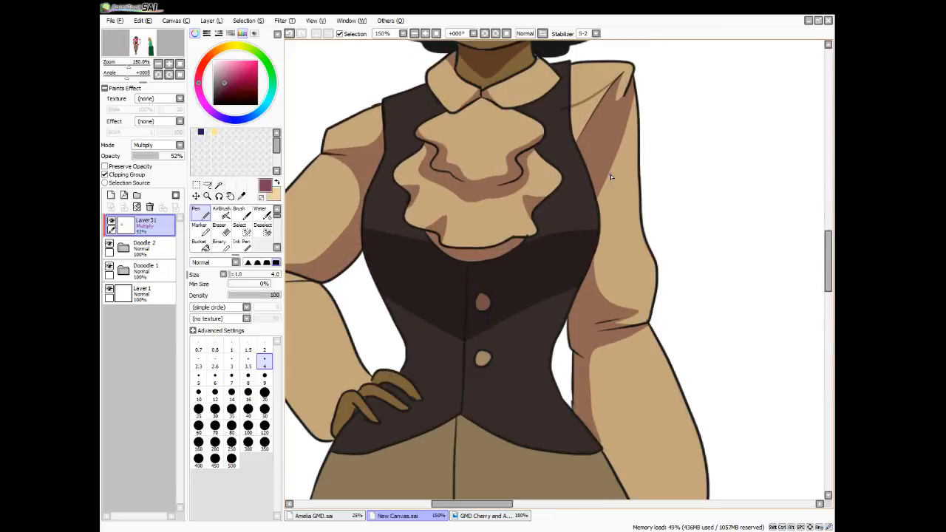
pyautogui.moveTo(563, 110); pyautogui.dragTo(564, 109)
pyautogui.moveTo(562, 144); pyautogui.dragTo(562, 144)
pyautogui.click(220, 185)
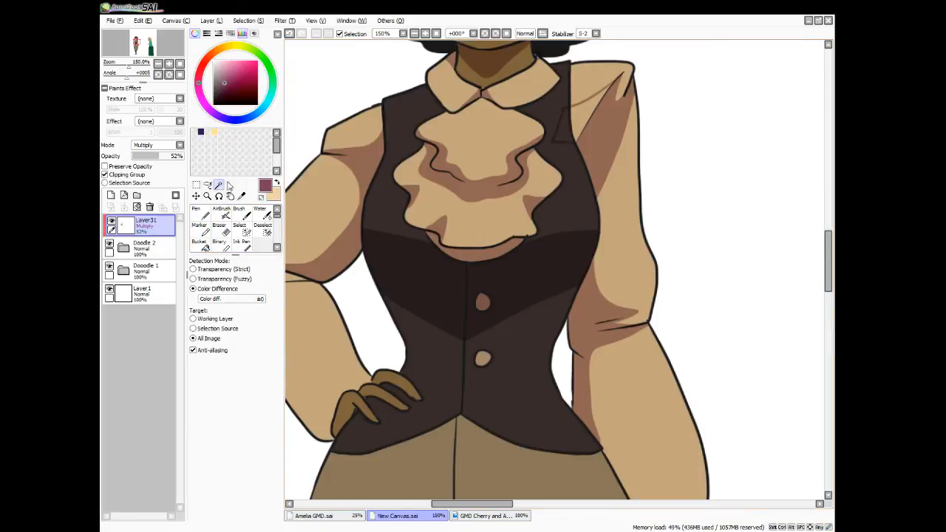
pyautogui.click(582, 120)
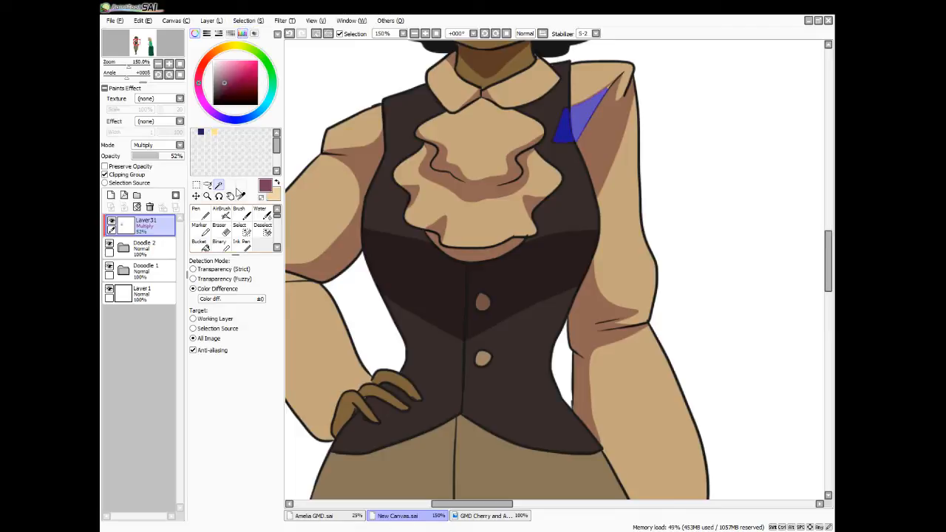
# Fill the selected wedge beside the right-hand armhole with the shadow colour and clear the selection
pyautogui.click(205, 215)
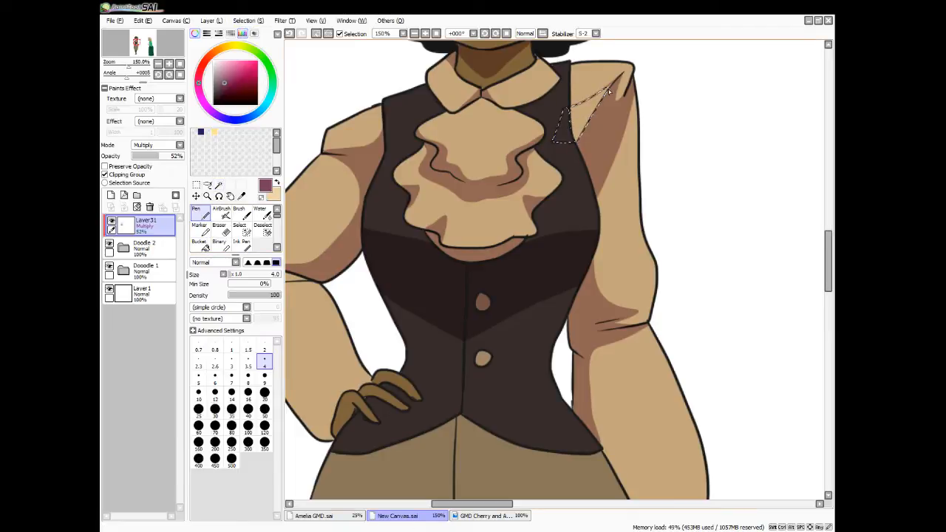
pyautogui.click(204, 246)
pyautogui.click(589, 111)
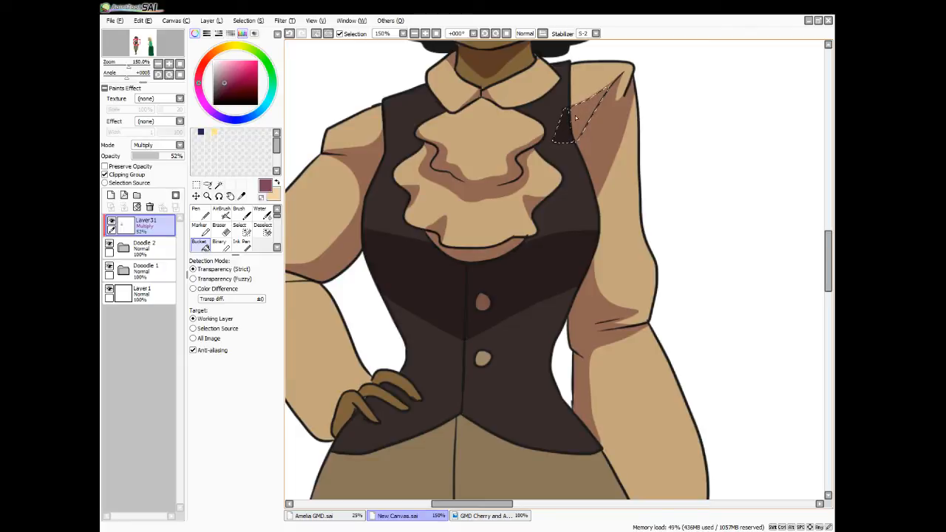
pyautogui.hotkey('ctrl', 'd')
# Outline a curved shadow along the inner edge and cuff of the left-hand forearm sleeve and select its interior with the Magic Wand
pyautogui.press('n')
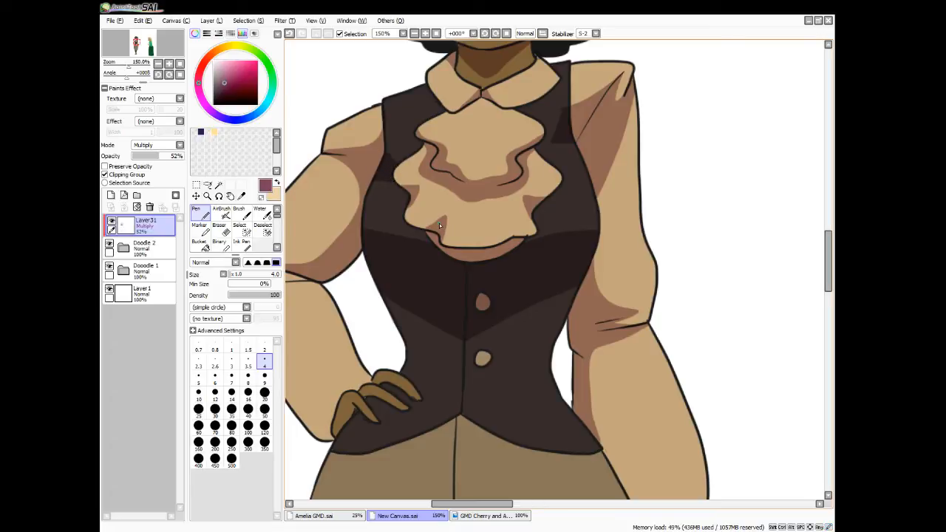
pyautogui.scroll(-3, 438, 223)
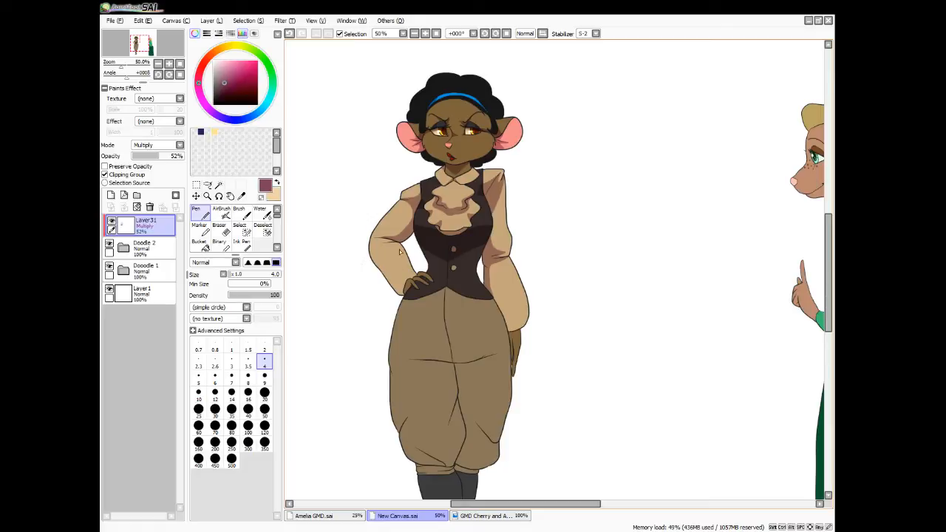
pyautogui.moveTo(393, 238); pyautogui.dragTo(394, 240)
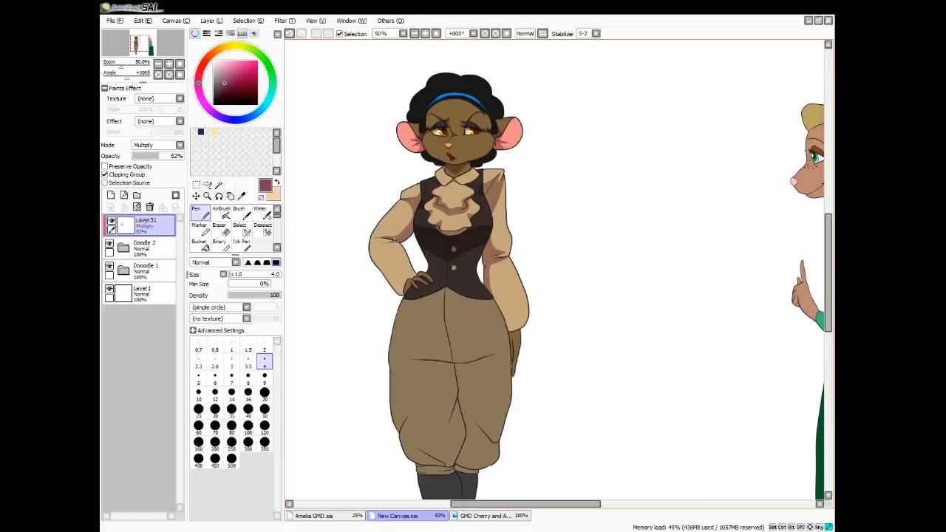
pyautogui.click(218, 185)
pyautogui.click(409, 279)
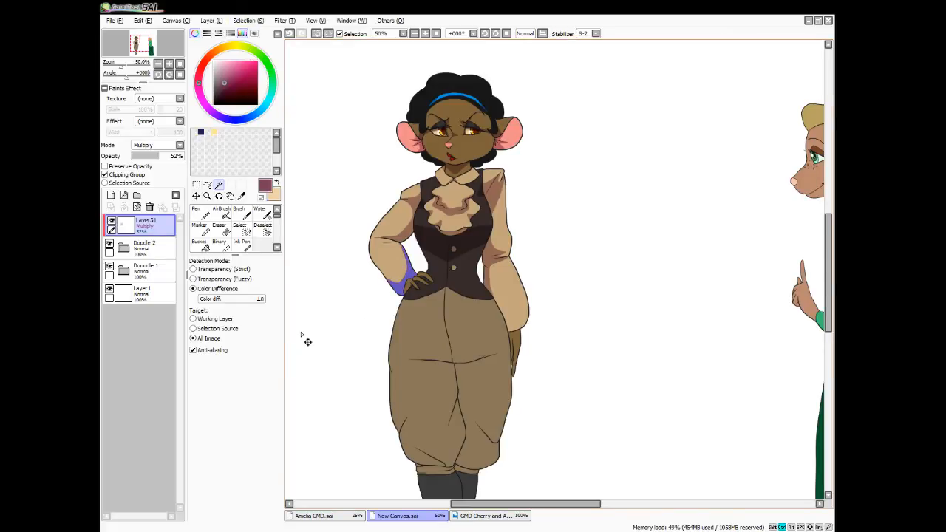
# Extend the left-hand forearm selection up to the elbow crease, fill it with the shadow colour and clear the selection
pyautogui.scroll(4, 301, 336)
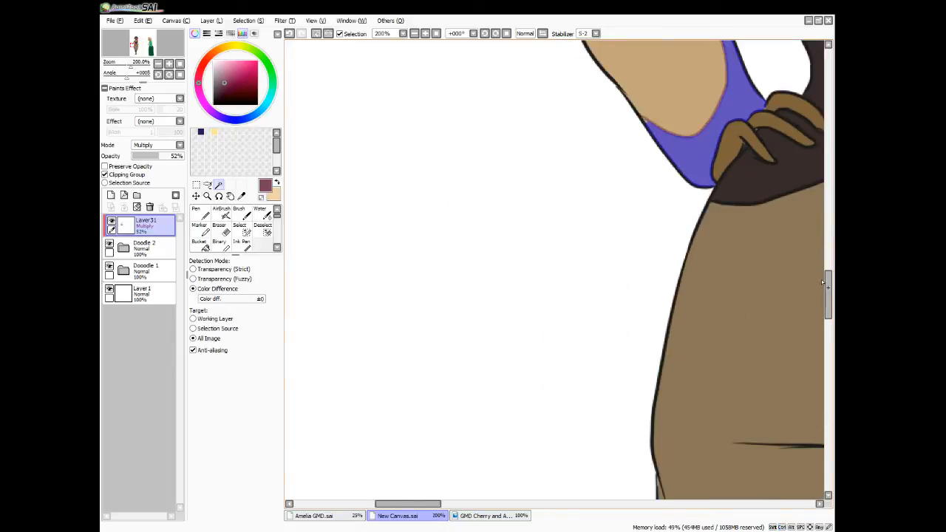
pyautogui.moveTo(822, 282); pyautogui.dragTo(828, 257)
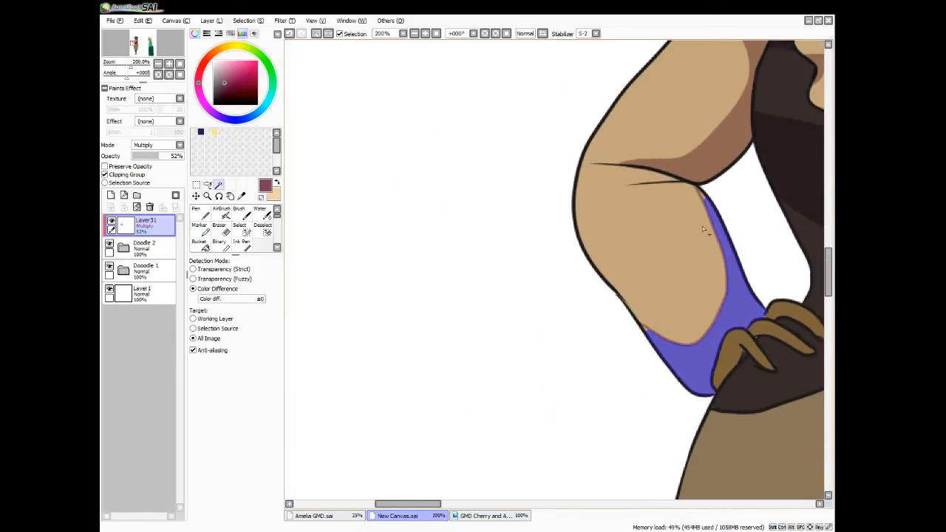
pyautogui.click(246, 233)
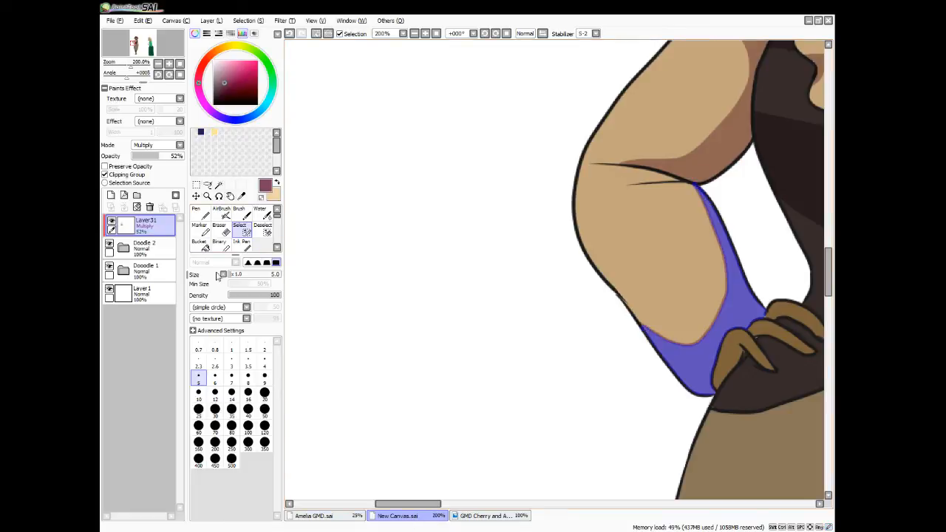
pyautogui.click(200, 245)
pyautogui.click(728, 336)
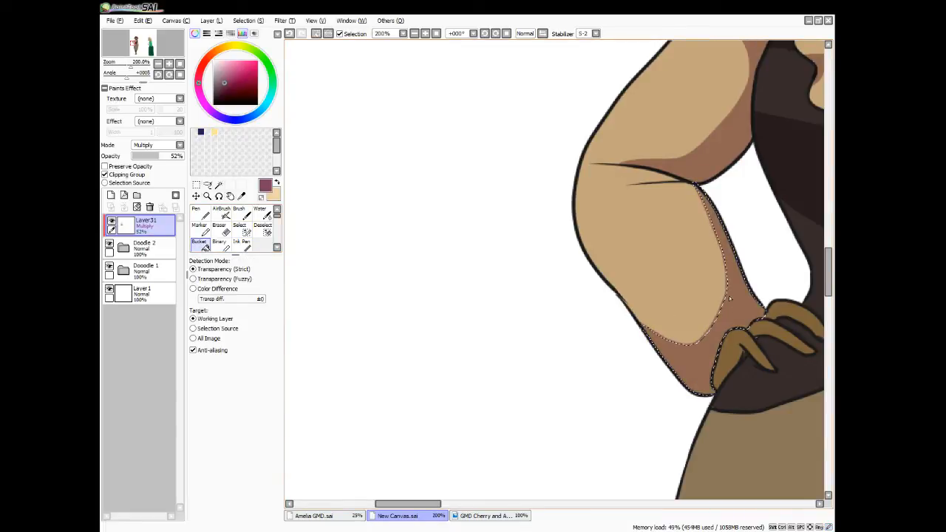
pyautogui.hotkey('ctrl', 'd')
# Paint shadows with the Pen along the undersides of the fingers and the back of the hand resting on the hip
pyautogui.press('n')
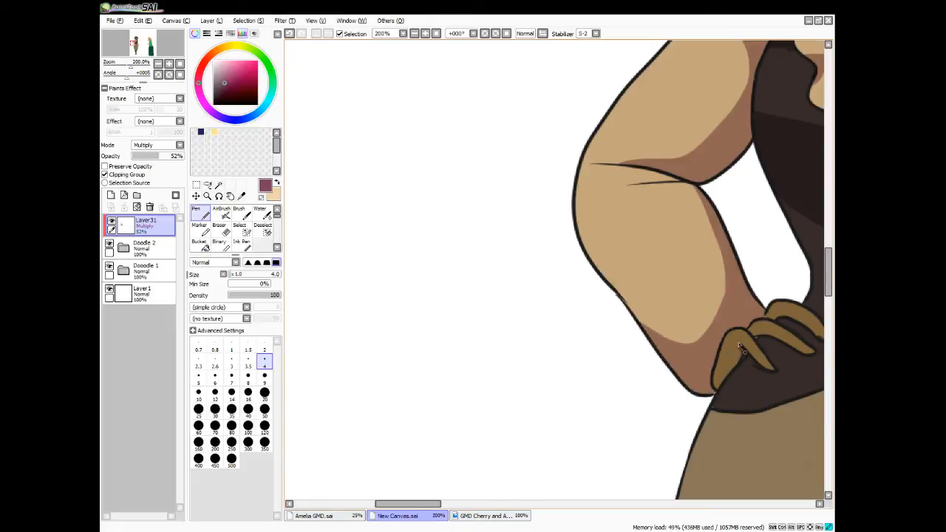
pyautogui.moveTo(738, 355); pyautogui.dragTo(718, 387)
pyautogui.moveTo(755, 337)
pyautogui.mouseDown()
pyautogui.moveTo(770, 334)
pyautogui.moveTo(805, 353)
pyautogui.mouseUp()
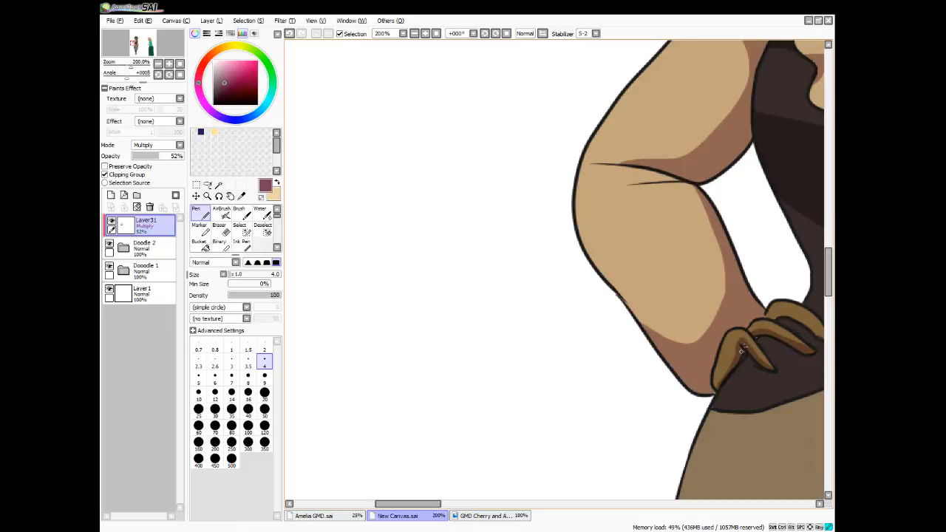
pyautogui.moveTo(426, 504); pyautogui.dragTo(457, 504)
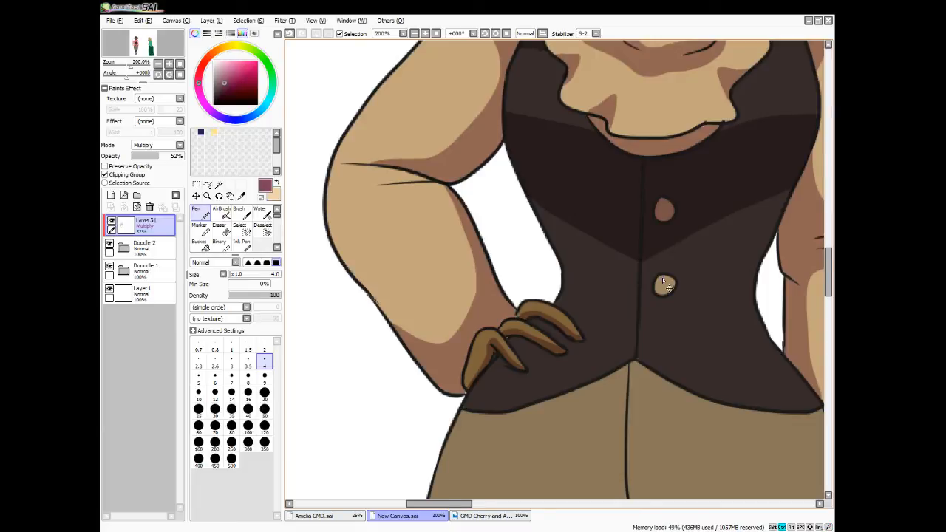
# Outline a thin shadow between the left-hand sleeve's elbow creases and select its interior, extending the selection into the narrow tip
pyautogui.scroll(-2, 661, 278)
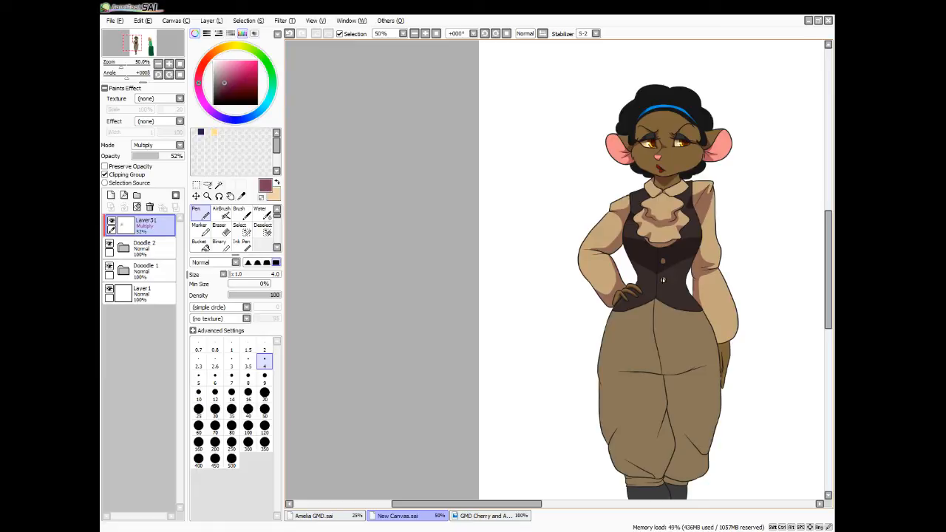
pyautogui.scroll(3, 662, 277)
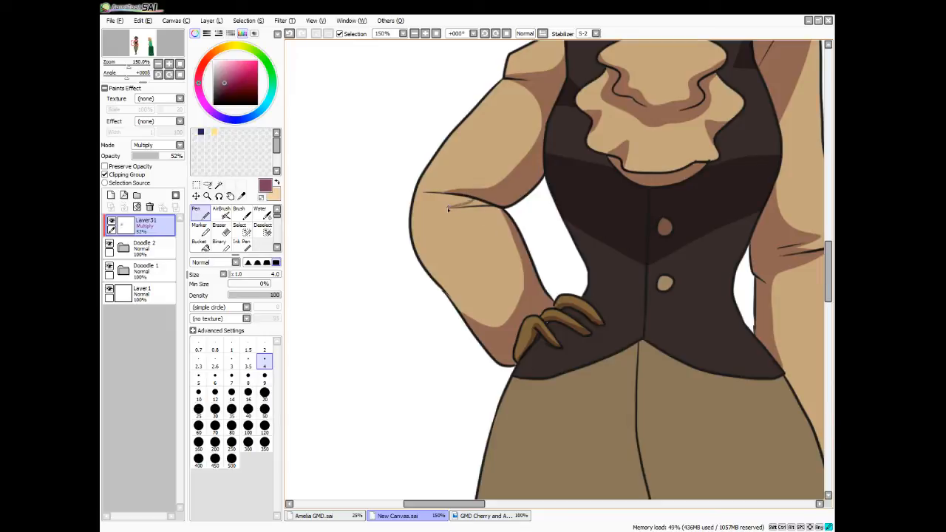
pyautogui.click(219, 184)
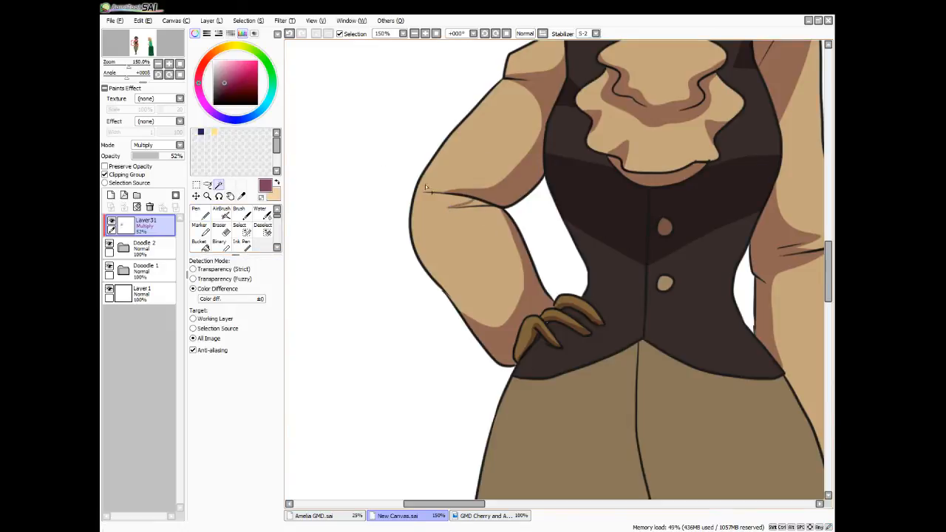
pyautogui.click(475, 204)
pyautogui.click(241, 231)
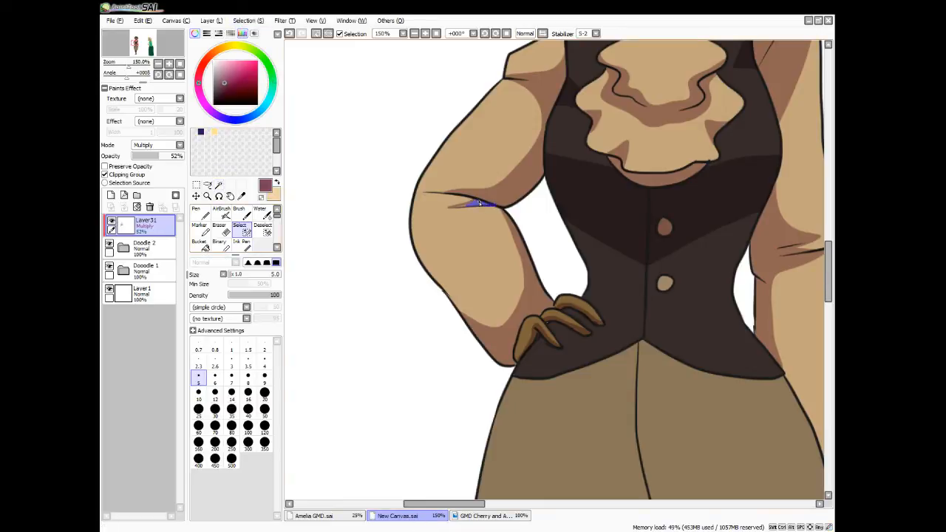
pyautogui.moveTo(479, 202); pyautogui.dragTo(458, 208)
# Fill the selected sliver between the left-hand elbow creases with the shadow colour, deselect and return to the Pen tool
pyautogui.click(201, 245)
pyautogui.click(473, 203)
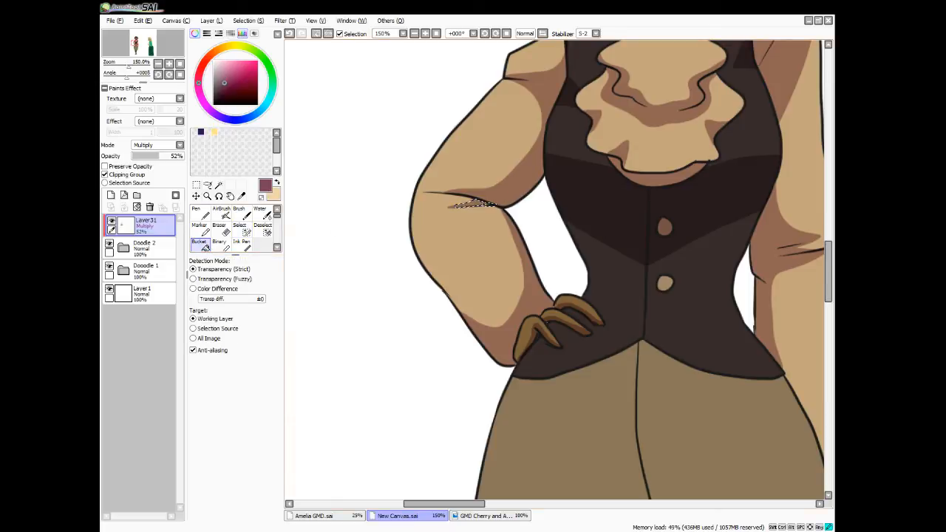
pyautogui.hotkey('ctrl', 'd')
pyautogui.press('n')
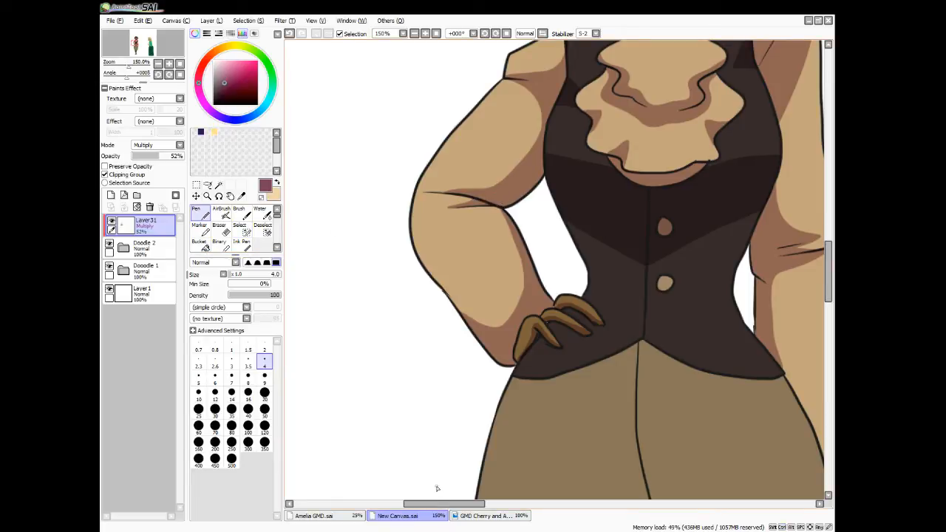
# Outline triangular shadows at both sides of the vest's waist below the hand level of the upper button and select their interiors
pyautogui.moveTo(433, 505); pyautogui.dragTo(464, 504)
pyautogui.moveTo(384, 267)
pyautogui.mouseDown()
pyautogui.moveTo(406, 293)
pyautogui.moveTo(380, 301)
pyautogui.mouseUp()
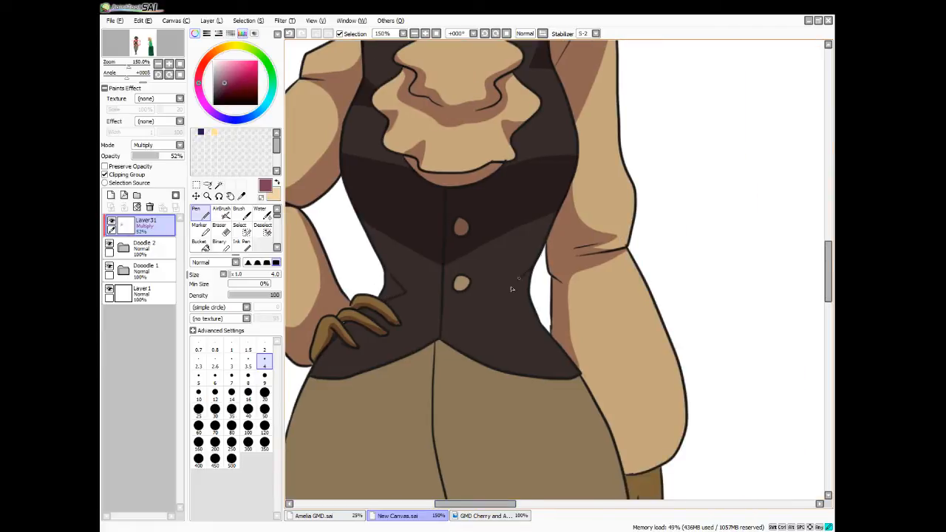
pyautogui.moveTo(509, 279)
pyautogui.mouseDown()
pyautogui.moveTo(532, 320)
pyautogui.moveTo(558, 330)
pyautogui.mouseUp()
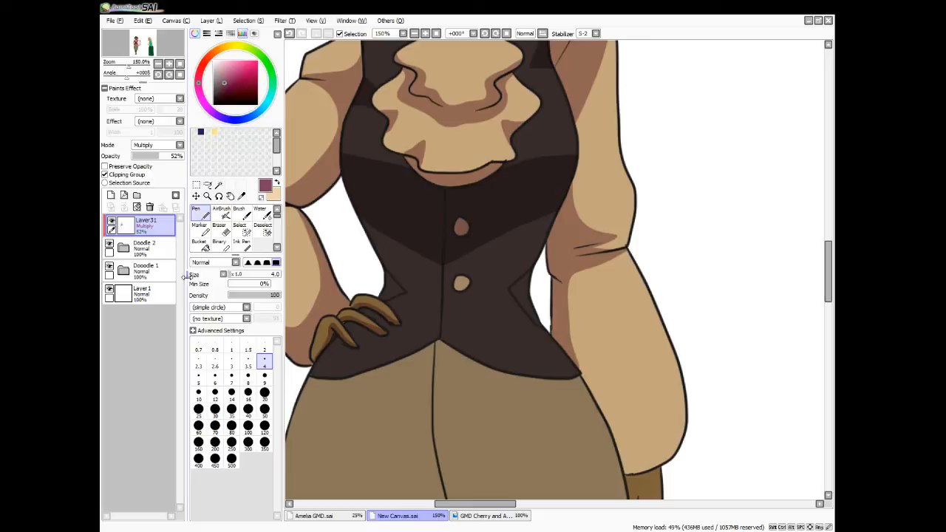
pyautogui.click(219, 184)
pyautogui.click(389, 289)
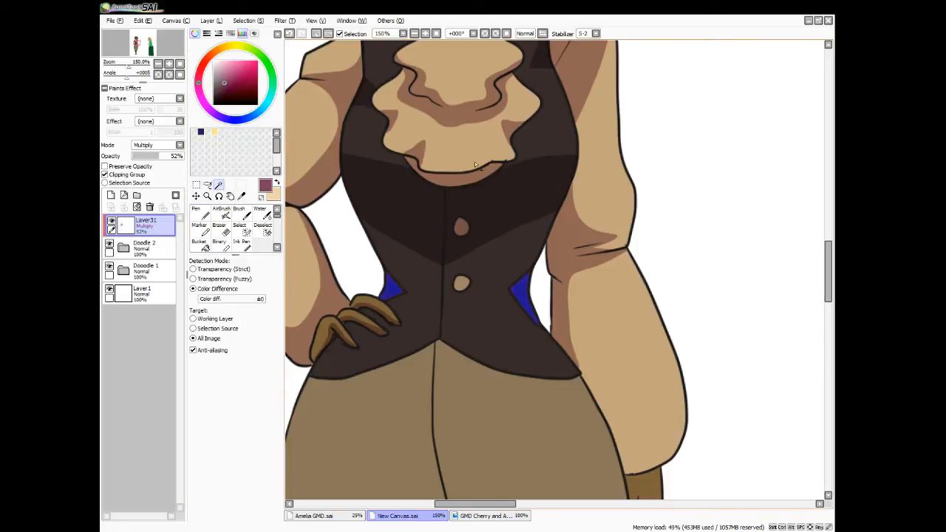
# Fill both selected waist triangles with the shadow colour, deselect, and shade the edge of the lower vest button with the Pen
pyautogui.click(253, 22)
pyautogui.click(269, 75)
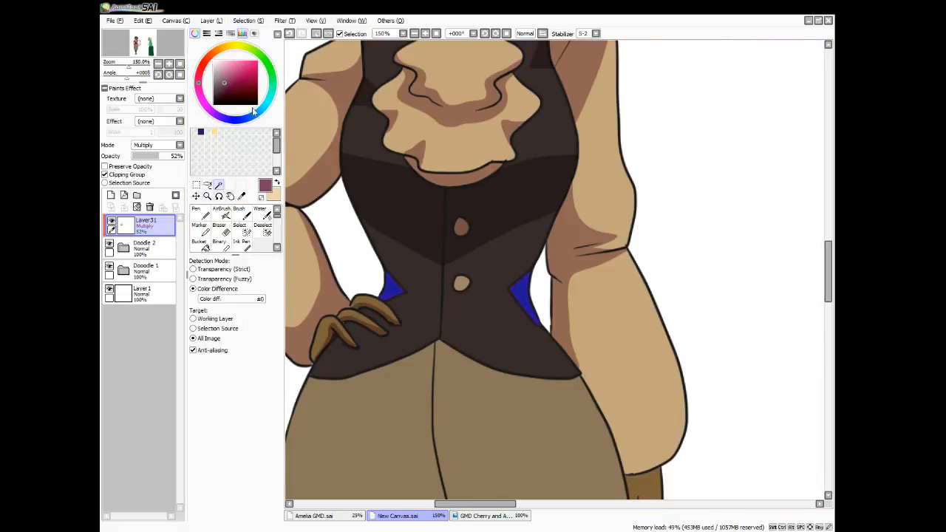
pyautogui.click(199, 245)
pyautogui.click(529, 287)
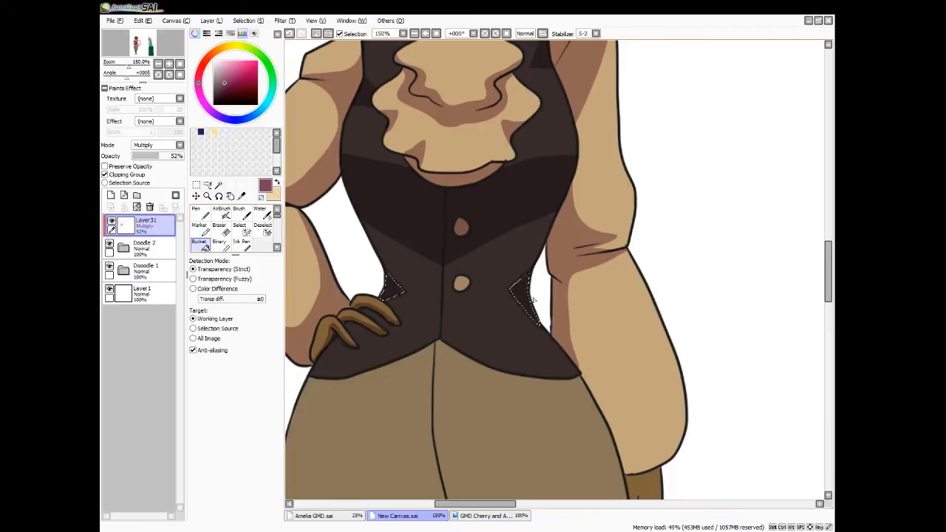
pyautogui.hotkey('ctrl', 'd')
pyautogui.press('n')
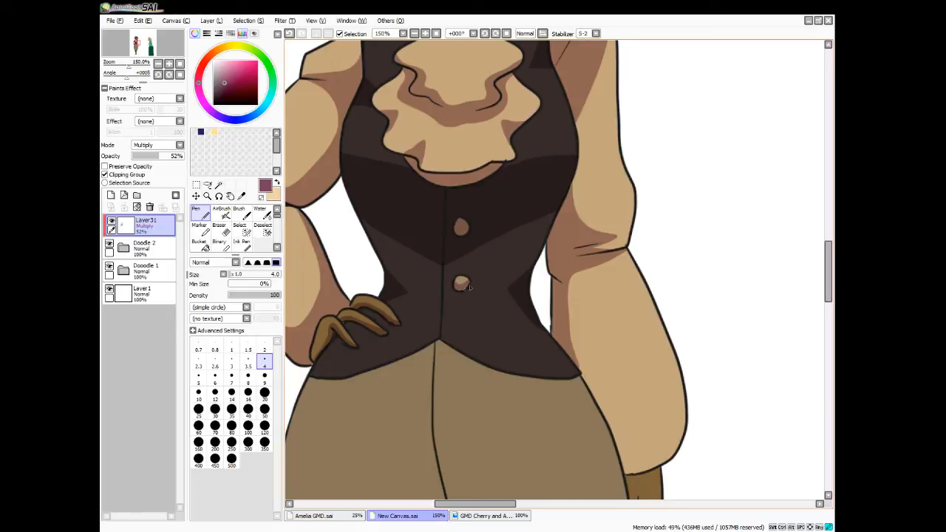
pyautogui.moveTo(469, 287)
pyautogui.mouseDown()
pyautogui.moveTo(455, 290)
pyautogui.moveTo(469, 283)
pyautogui.mouseUp()
# Outline a curved shadow across the lower part of the hanging arm's sleeve, above the cuff, and select the area beneath it
pyautogui.moveTo(824, 277); pyautogui.dragTo(825, 299)
pyautogui.moveTo(579, 201); pyautogui.dragTo(599, 230)
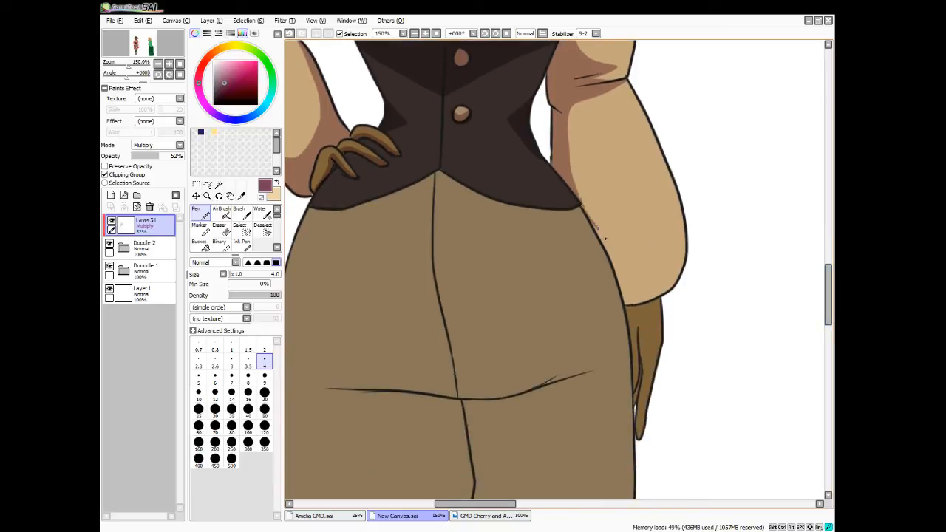
pyautogui.moveTo(667, 252); pyautogui.dragTo(686, 216)
pyautogui.moveTo(572, 189); pyautogui.dragTo(590, 210)
pyautogui.hotkey('ctrl', 'z')
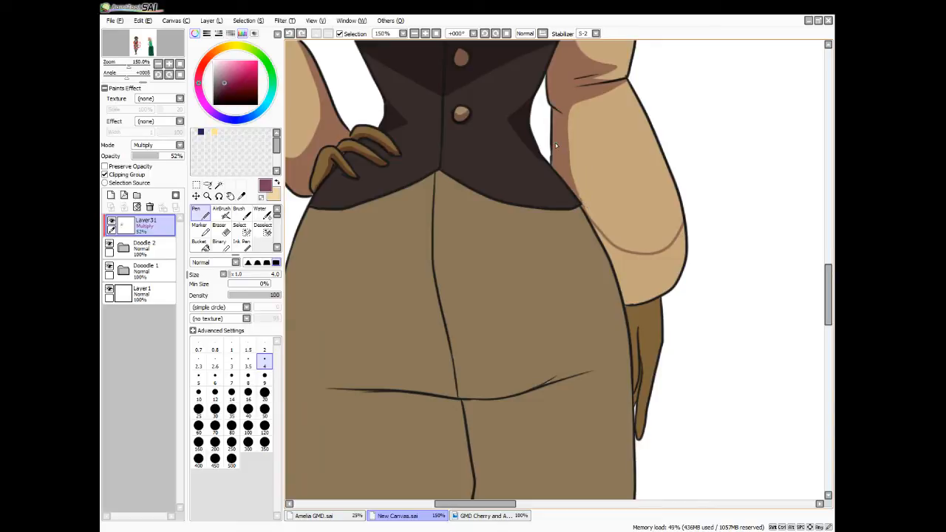
pyautogui.moveTo(579, 198); pyautogui.dragTo(612, 250)
pyautogui.click(219, 184)
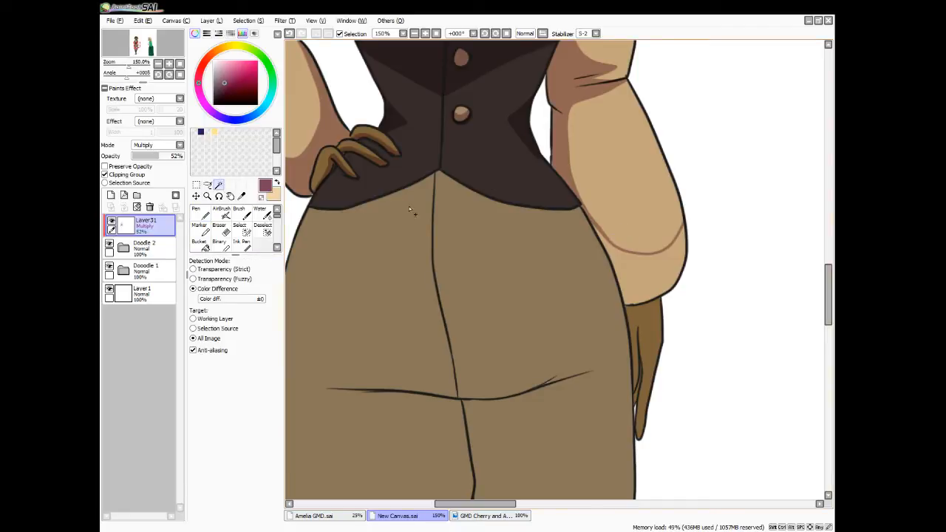
pyautogui.click(646, 273)
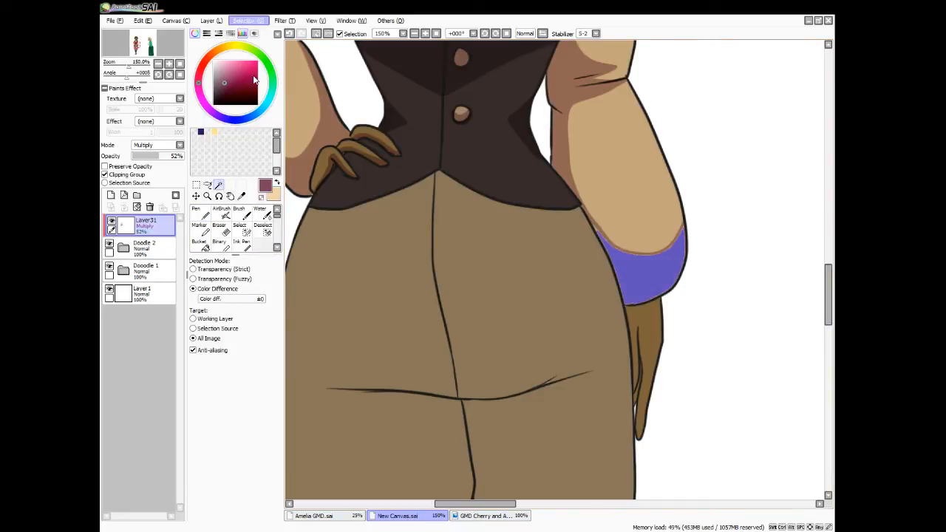
# Extend the sleeve selection along its curved upper edge, fill it with the shadow colour, deselect and return to the Pen tool
pyautogui.click(242, 230)
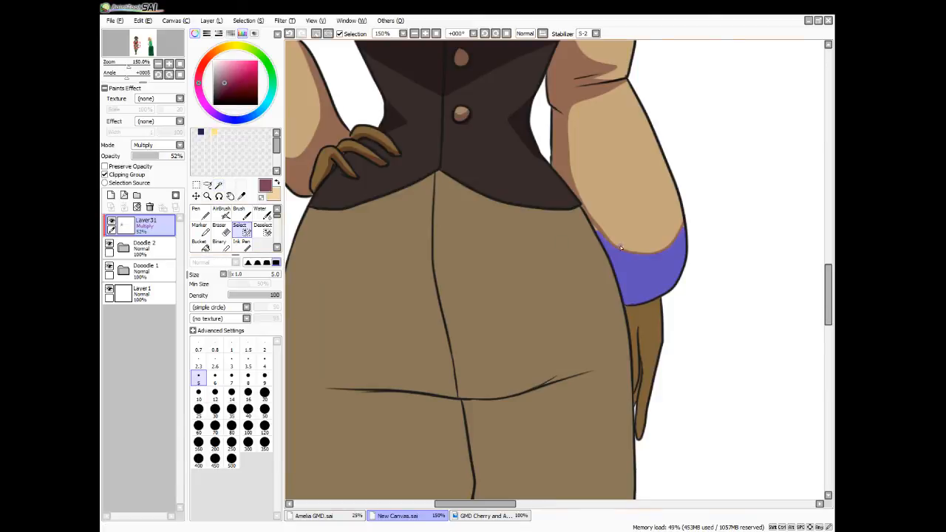
pyautogui.moveTo(591, 221); pyautogui.dragTo(604, 240)
pyautogui.moveTo(669, 253); pyautogui.dragTo(678, 238)
pyautogui.click(201, 244)
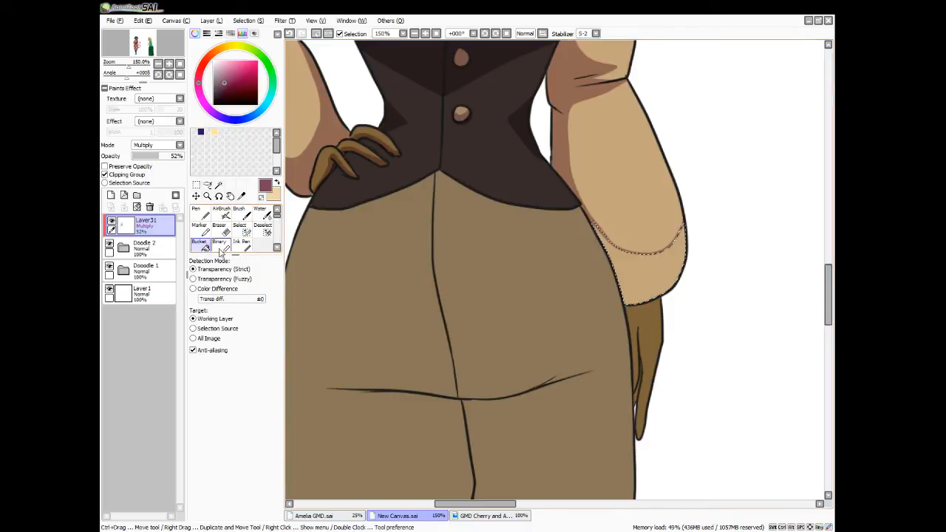
pyautogui.click(662, 250)
pyautogui.hotkey('ctrl', 'd')
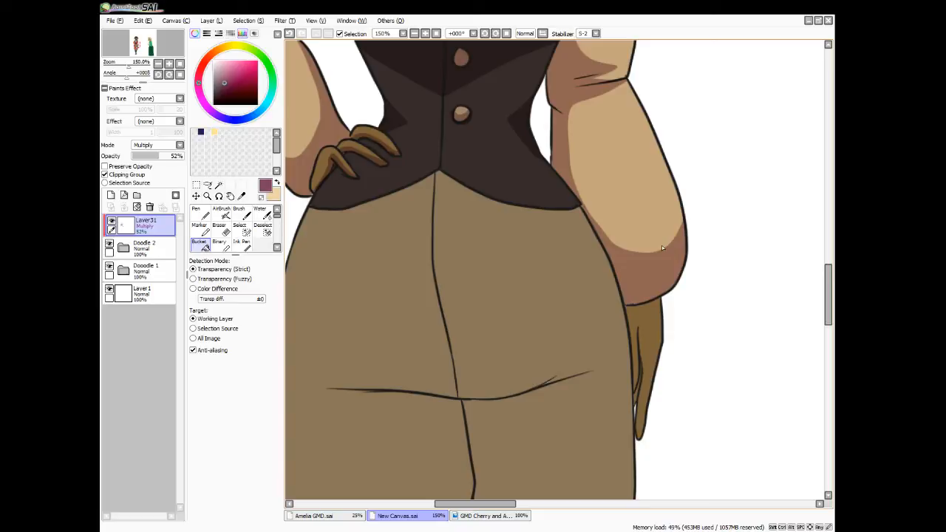
pyautogui.press('n')
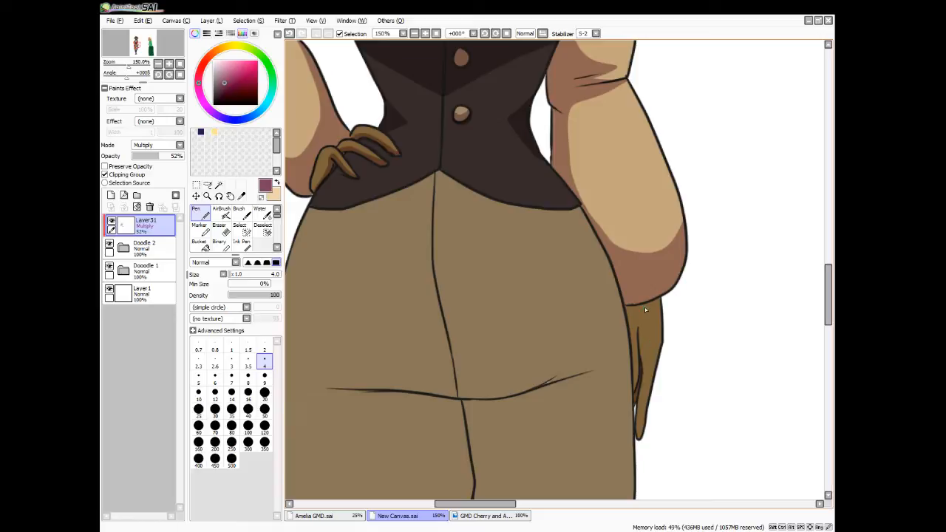
# Outline a shadow on the trousers below the hip crease, tapering down between both thighs, and select its interior
pyautogui.scroll(-3, 644, 306)
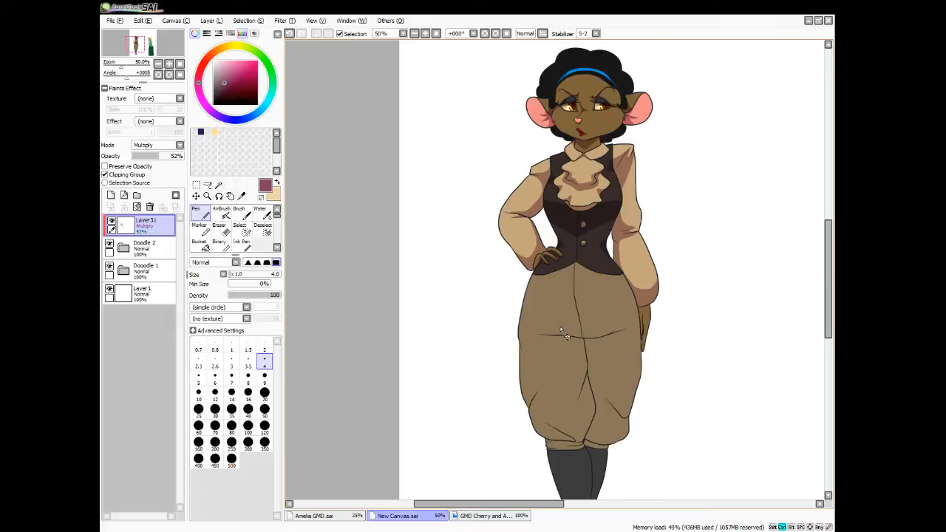
pyautogui.scroll(2, 560, 329)
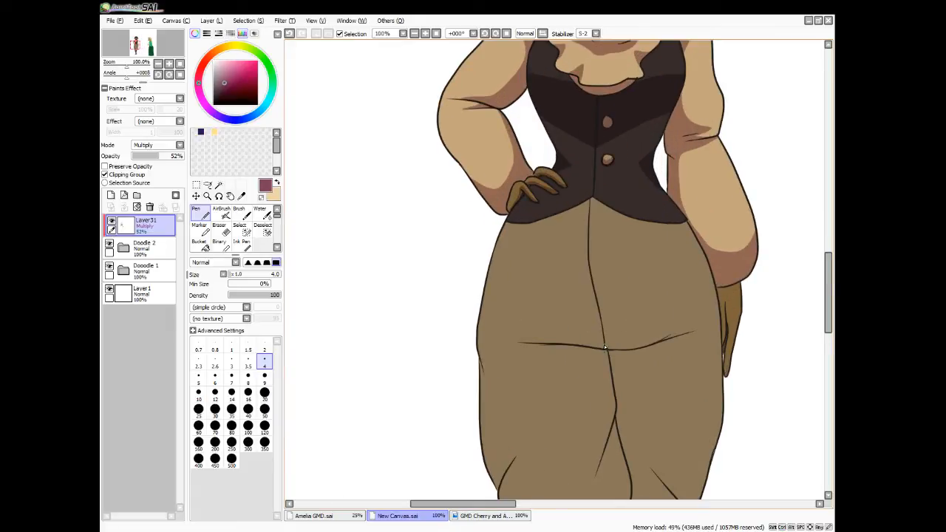
pyautogui.moveTo(604, 344)
pyautogui.mouseDown()
pyautogui.moveTo(499, 340)
pyautogui.moveTo(579, 378)
pyautogui.moveTo(603, 396)
pyautogui.moveTo(614, 417)
pyautogui.mouseUp()
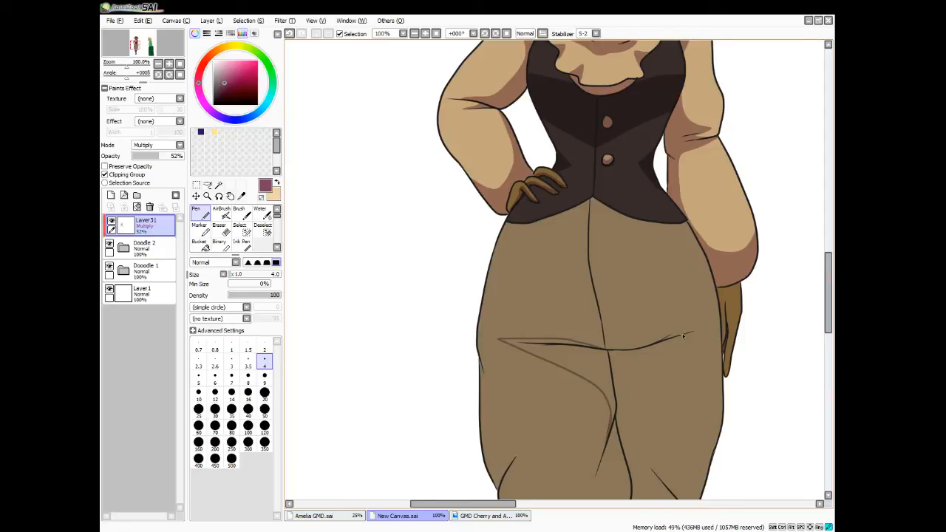
pyautogui.moveTo(701, 328)
pyautogui.mouseDown()
pyautogui.moveTo(660, 377)
pyautogui.moveTo(630, 456)
pyautogui.mouseUp()
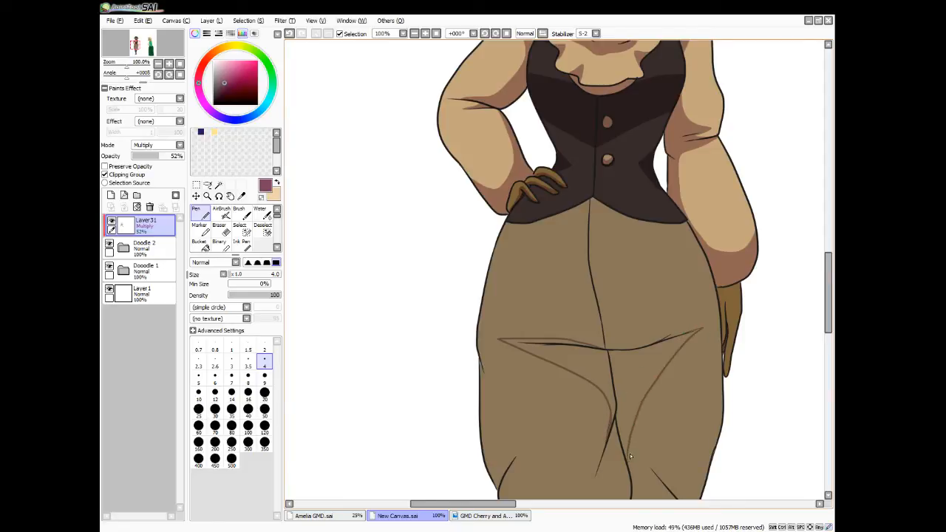
pyautogui.click(218, 185)
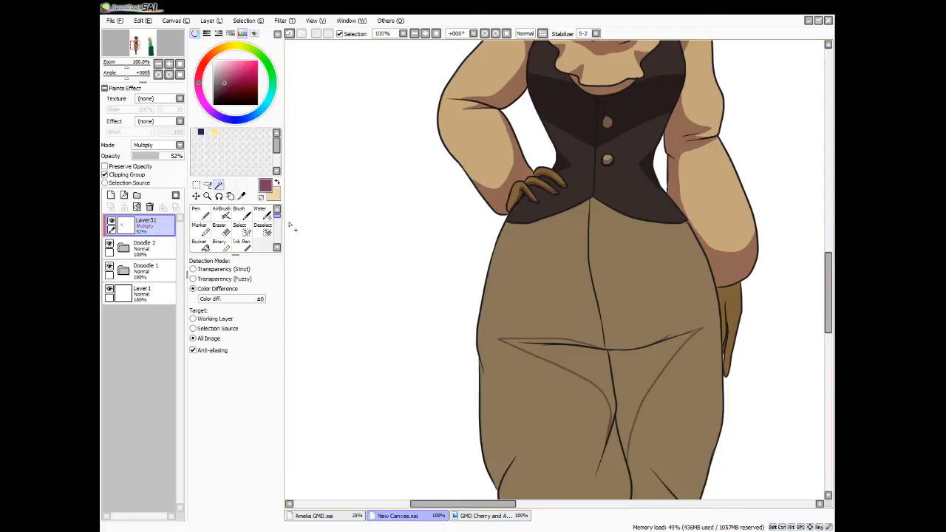
pyautogui.click(567, 357)
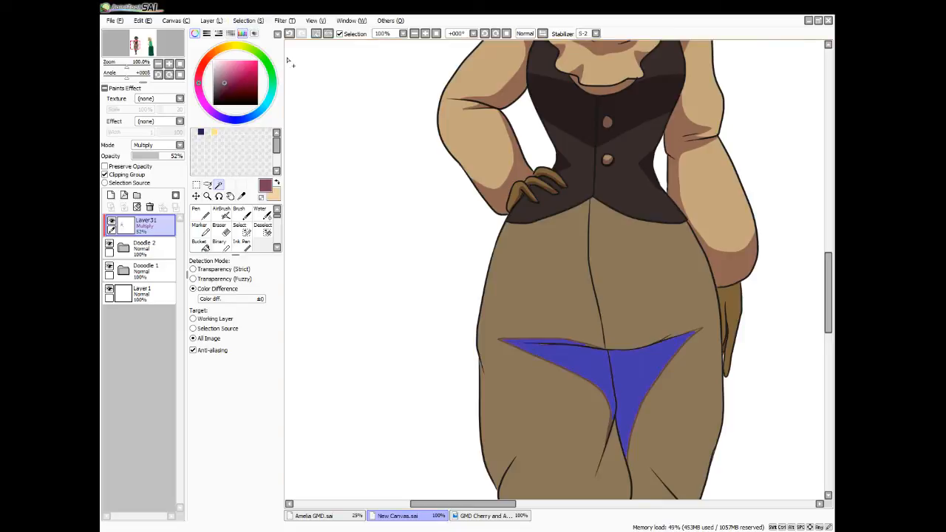
# Extend the thigh shadow selection into its narrow side tips and its lower point with the Select brush
pyautogui.click(239, 229)
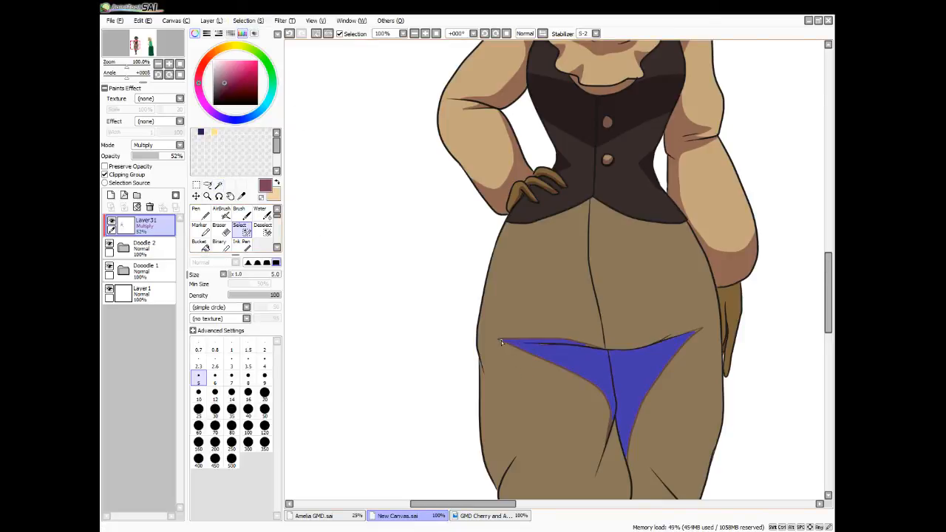
pyautogui.moveTo(501, 341); pyautogui.dragTo(557, 345)
pyautogui.moveTo(617, 355); pyautogui.dragTo(613, 354)
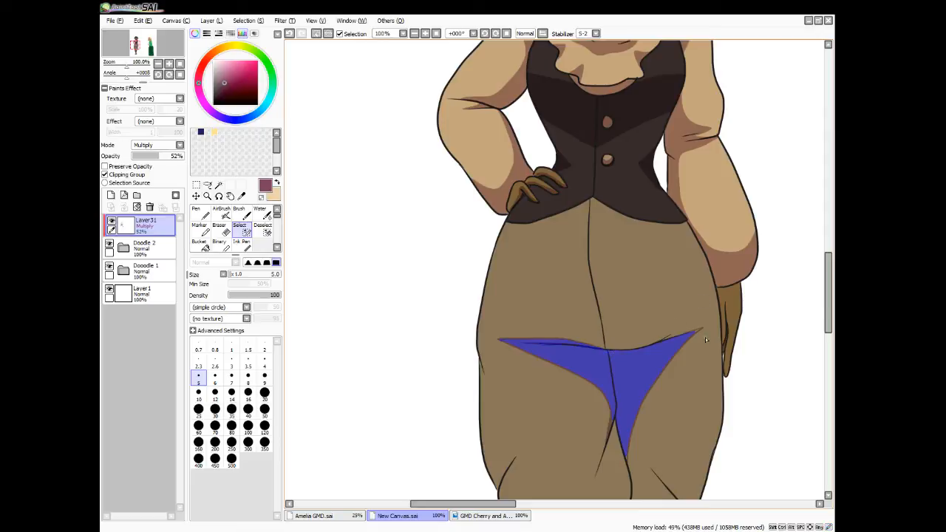
pyautogui.moveTo(692, 335); pyautogui.dragTo(699, 332)
pyautogui.click(264, 230)
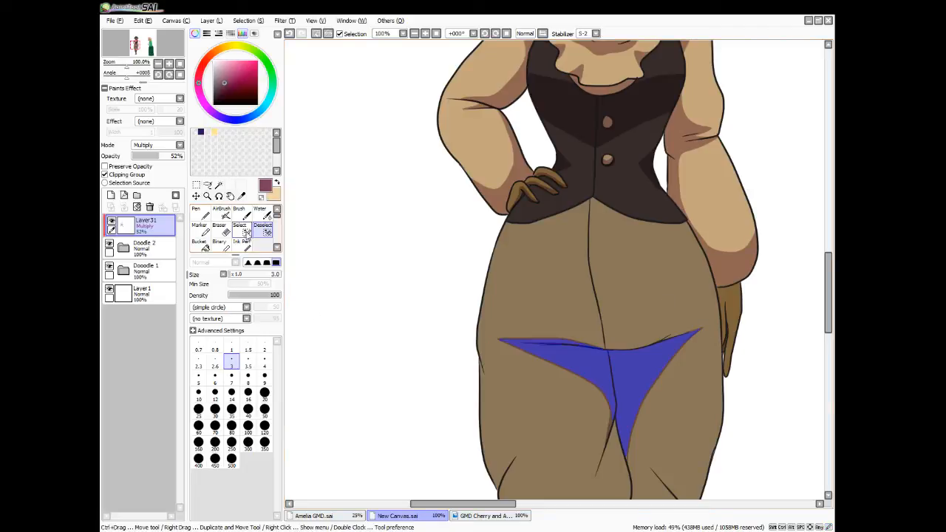
pyautogui.click(243, 232)
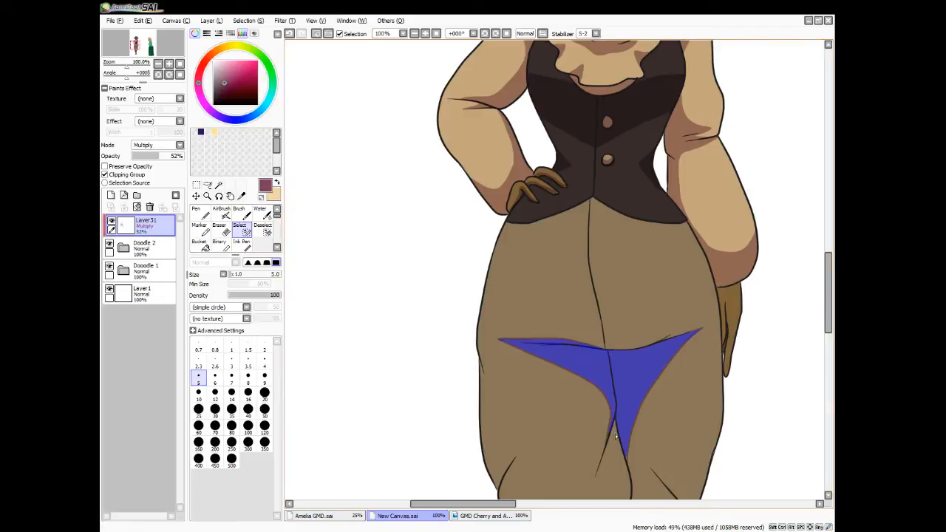
pyautogui.moveTo(628, 464); pyautogui.dragTo(627, 454)
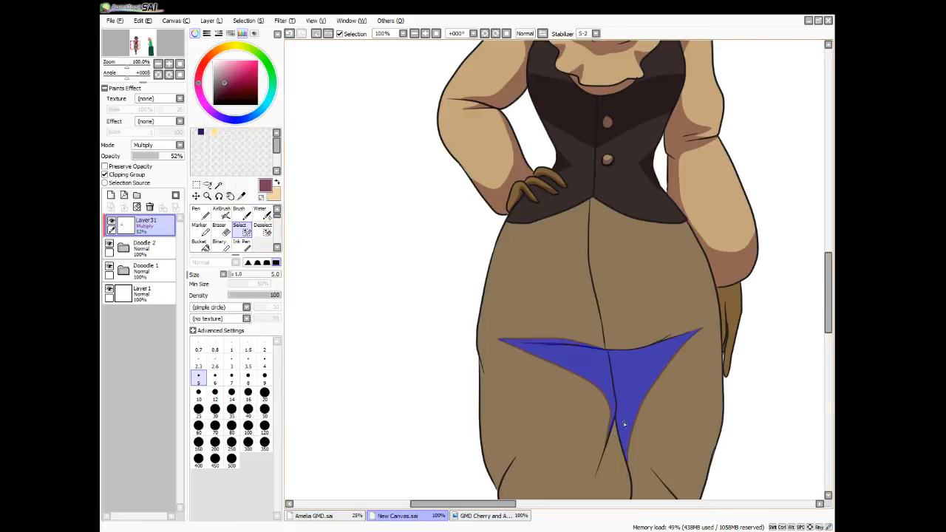
# Fill the thigh shadow selection with the shadow colour, deselect, and touch up its outer tip along the hip crease with the Pen
pyautogui.click(204, 248)
pyautogui.click(630, 377)
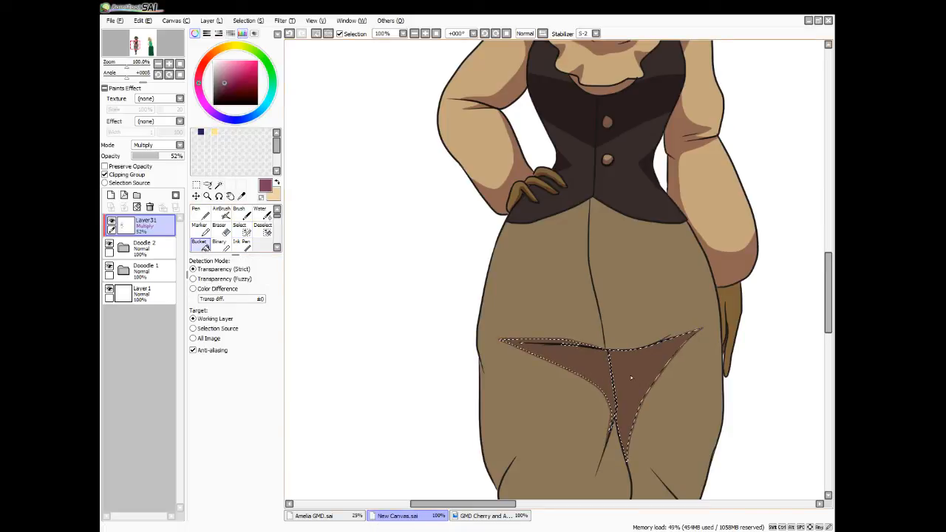
pyautogui.hotkey('ctrl', 'd')
pyautogui.press('n')
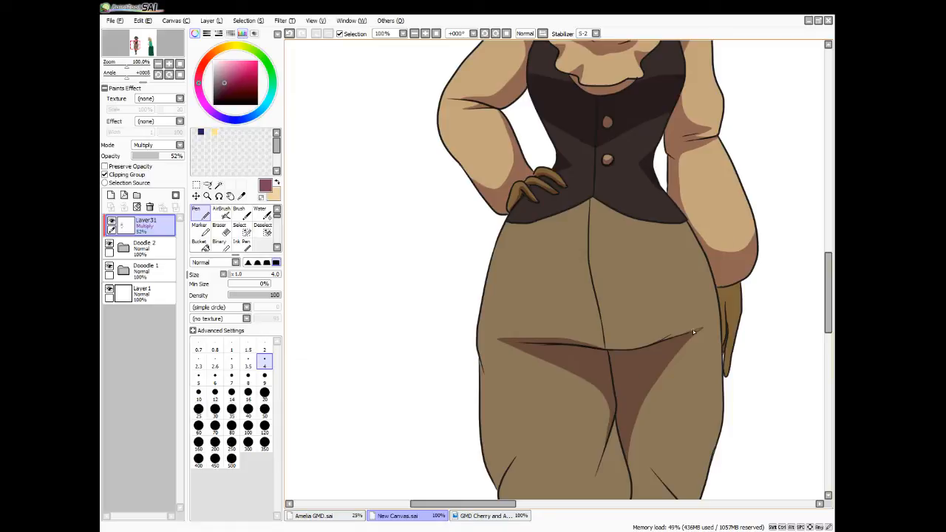
pyautogui.moveTo(703, 328); pyautogui.dragTo(689, 335)
# Outline a curved shadow above the knee fold on the trouser leg under the hanging arm and select its interior
pyautogui.scroll(-4, 667, 325)
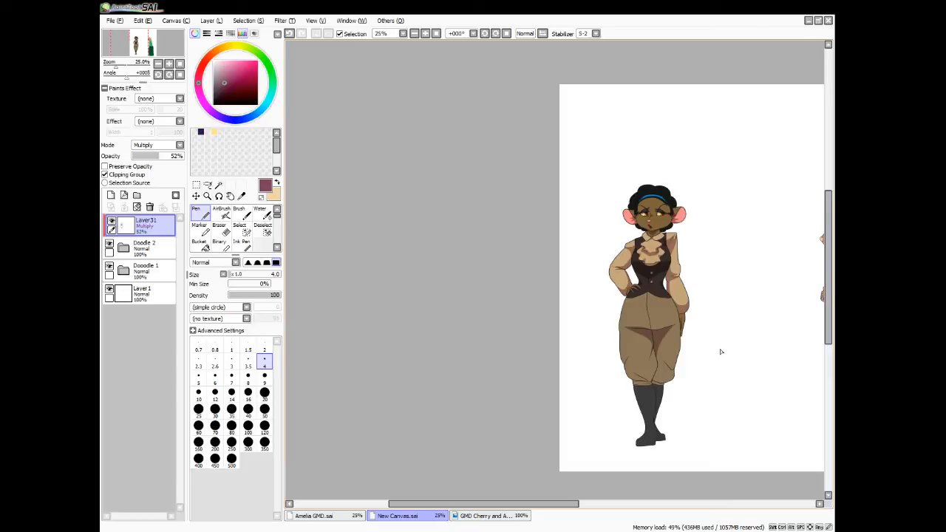
pyautogui.scroll(5, 716, 341)
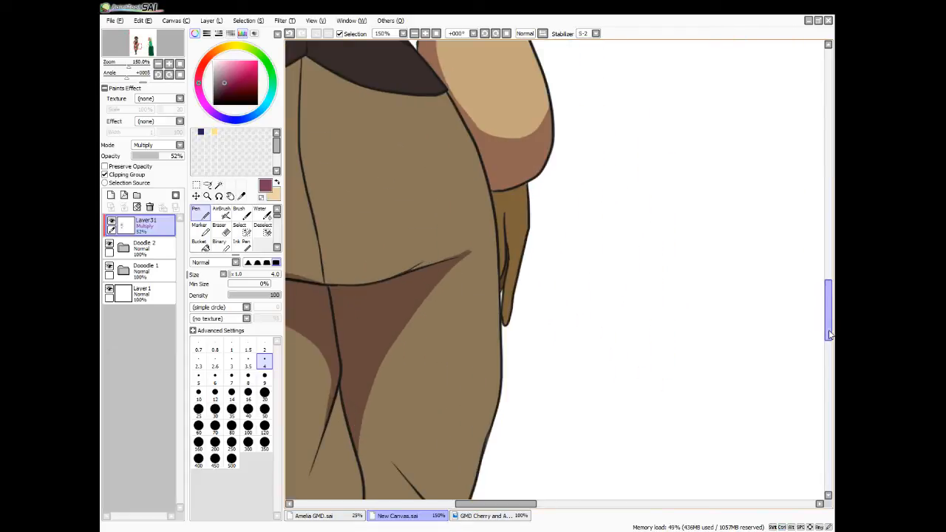
pyautogui.moveTo(828, 310); pyautogui.dragTo(828, 337)
pyautogui.moveTo(392, 278)
pyautogui.mouseDown()
pyautogui.moveTo(447, 289)
pyautogui.moveTo(482, 260)
pyautogui.mouseUp()
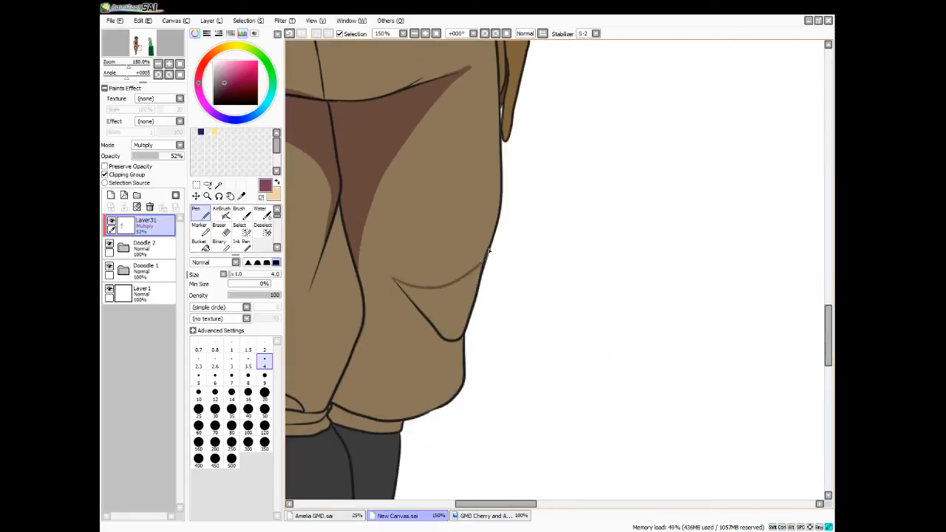
pyautogui.click(219, 184)
pyautogui.click(440, 303)
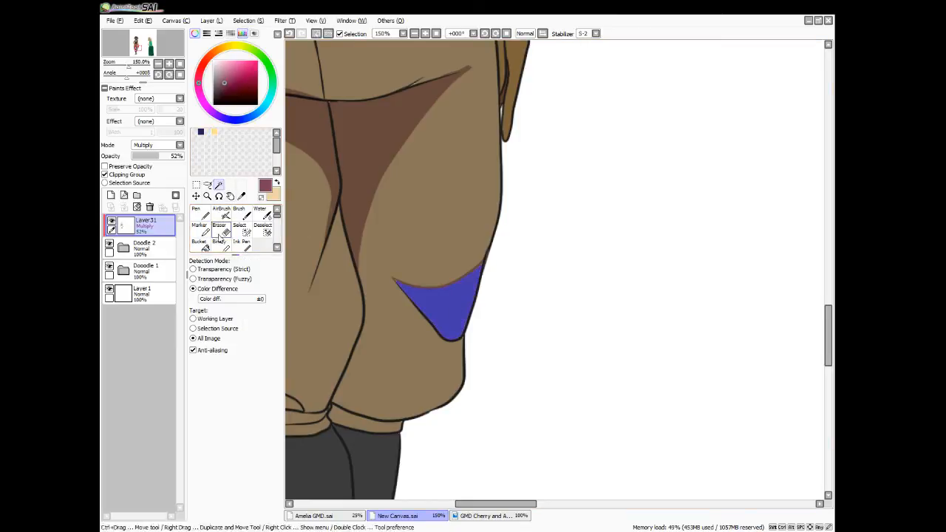
# Extend the knee fold selection into its inner tip, fill it with the shadow colour, deselect and return to the Pen tool
pyautogui.click(244, 229)
pyautogui.moveTo(395, 278); pyautogui.dragTo(401, 287)
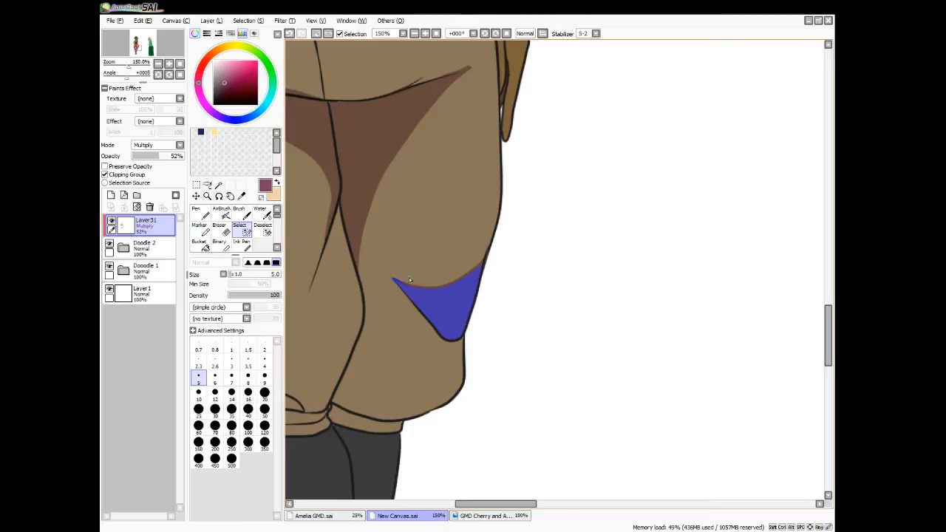
pyautogui.click(198, 244)
pyautogui.click(461, 308)
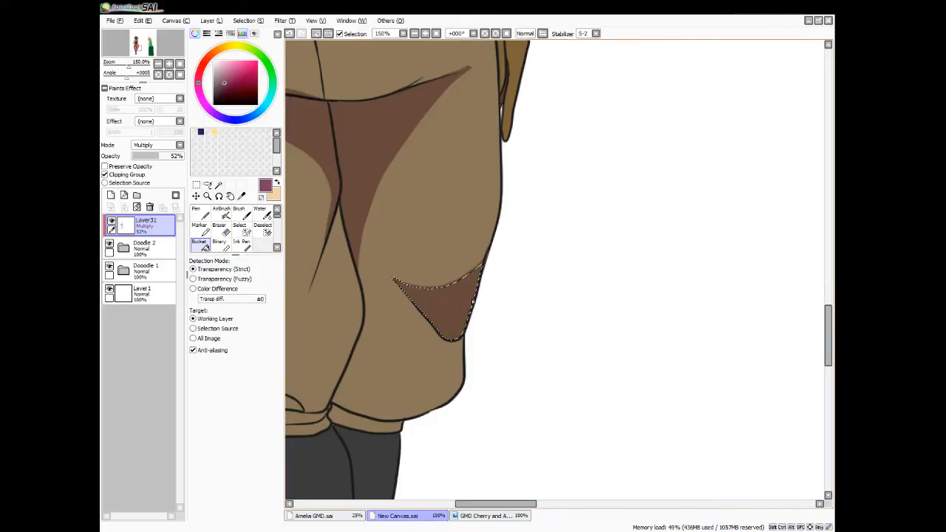
pyautogui.hotkey('ctrl', 'd')
pyautogui.click(198, 214)
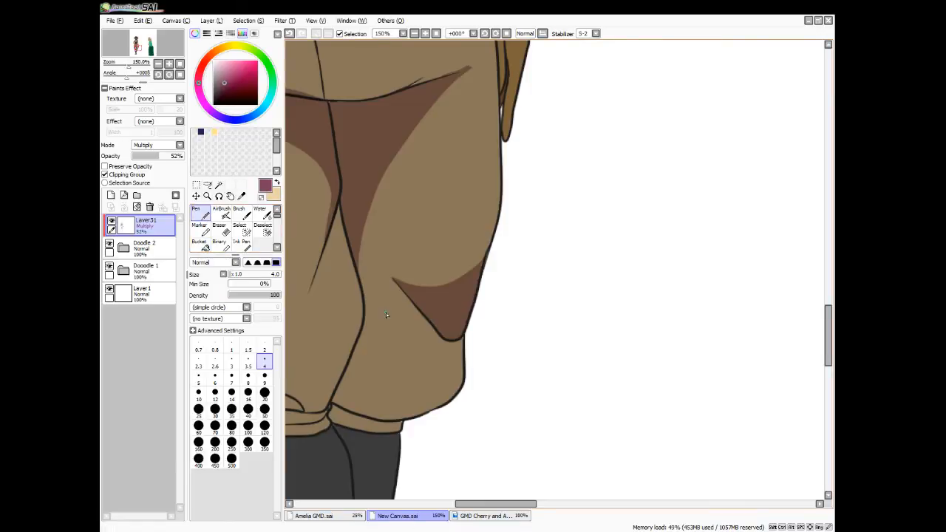
# Outline a curved shadow along the bottom of the same trouser leg and select it together with the trouser cuff and the rear boot
pyautogui.moveTo(355, 257)
pyautogui.mouseDown()
pyautogui.moveTo(391, 356)
pyautogui.moveTo(433, 382)
pyautogui.moveTo(467, 376)
pyautogui.mouseUp()
pyautogui.click(218, 184)
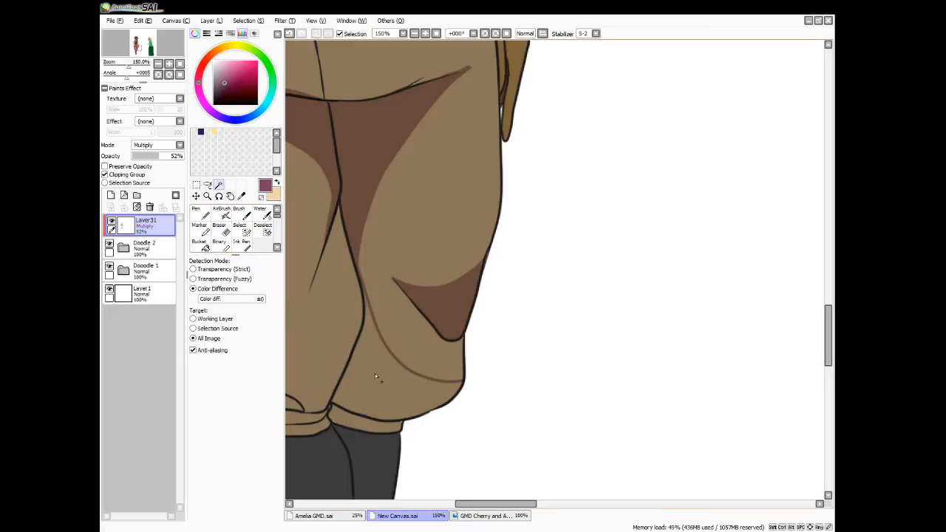
pyautogui.click(374, 373)
pyautogui.click(344, 421)
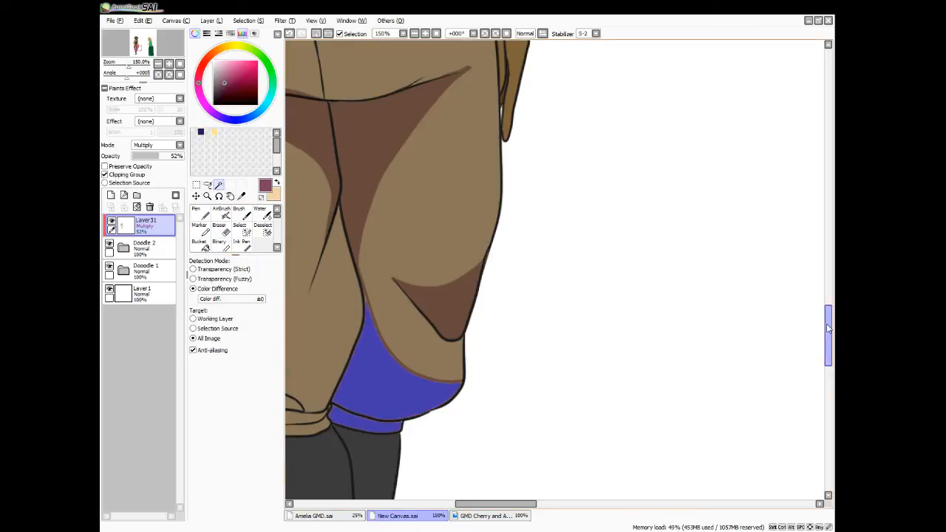
pyautogui.moveTo(825, 331); pyautogui.dragTo(813, 362)
pyautogui.click(379, 274)
pyautogui.click(363, 475)
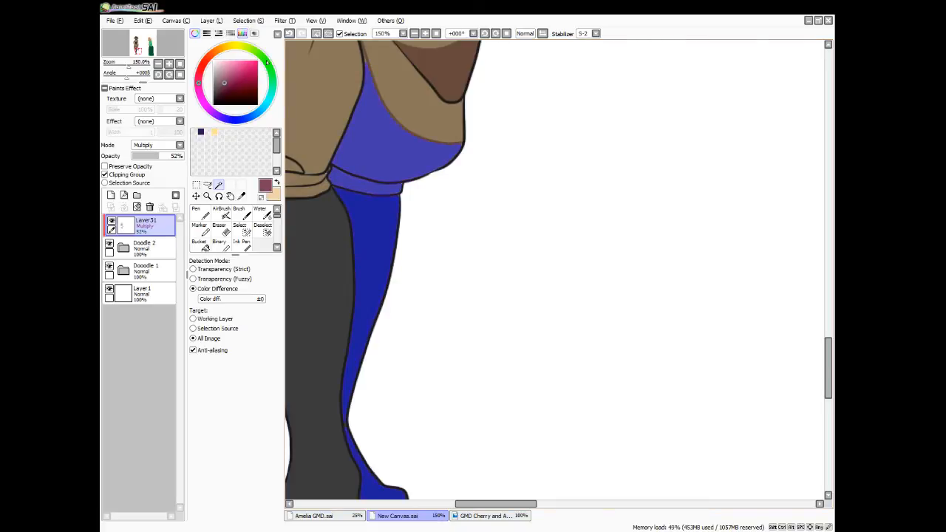
# Fill the selected lower trouser leg, cuff and rear boot areas with the shadow colour and deselect
pyautogui.click(262, 21)
pyautogui.click(267, 65)
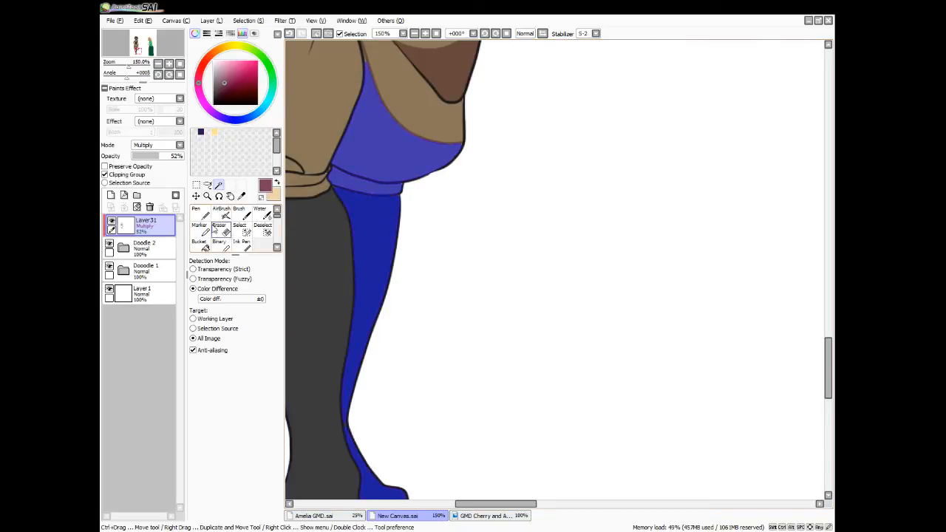
pyautogui.click(241, 230)
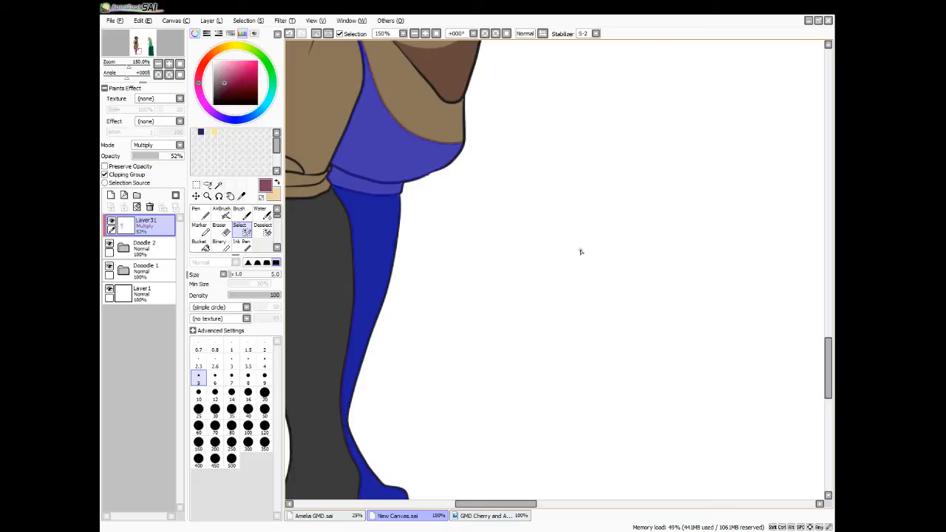
pyautogui.scroll(-5, 572, 249)
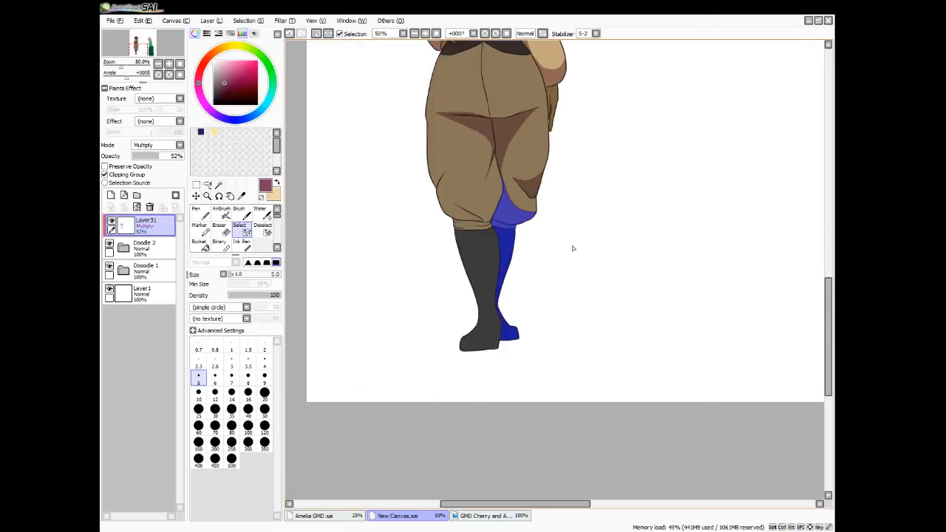
pyautogui.click(201, 246)
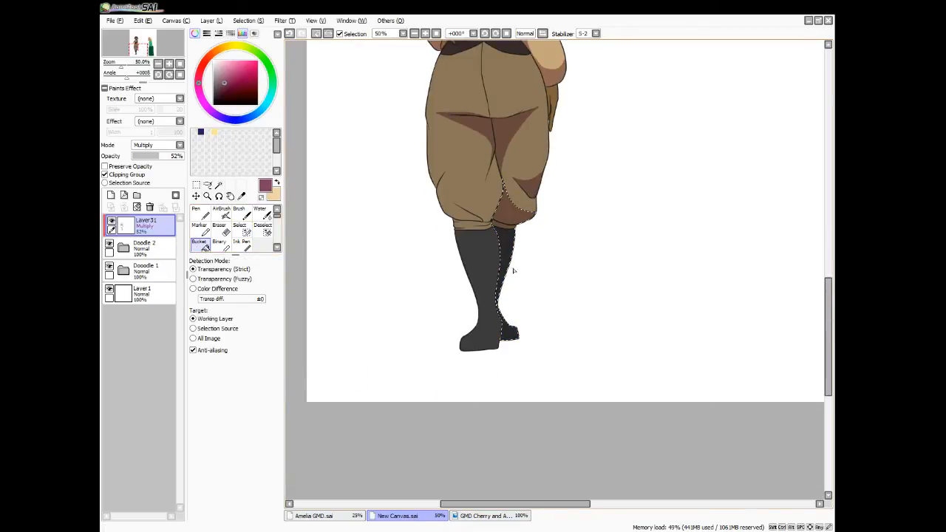
pyautogui.hotkey('ctrl', 'd')
pyautogui.scroll(-2, 503, 256)
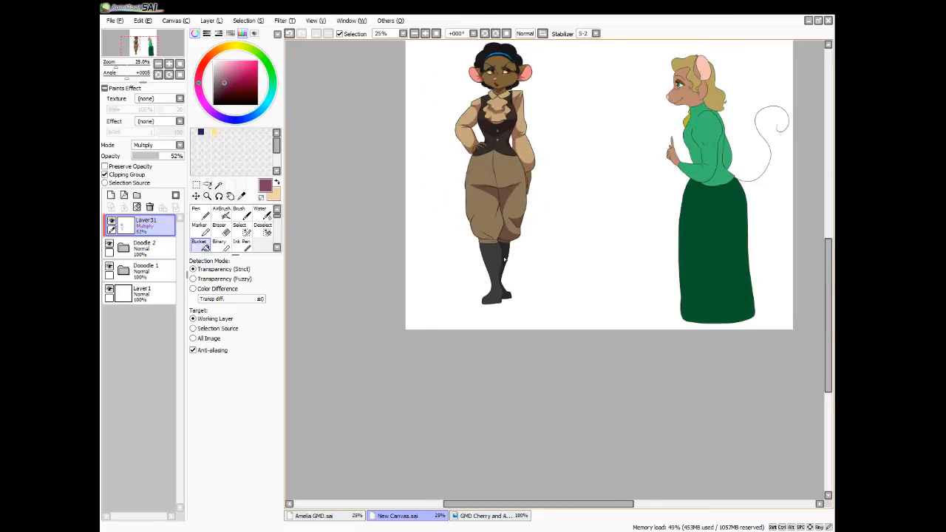
pyautogui.moveTo(829, 296); pyautogui.dragTo(831, 268)
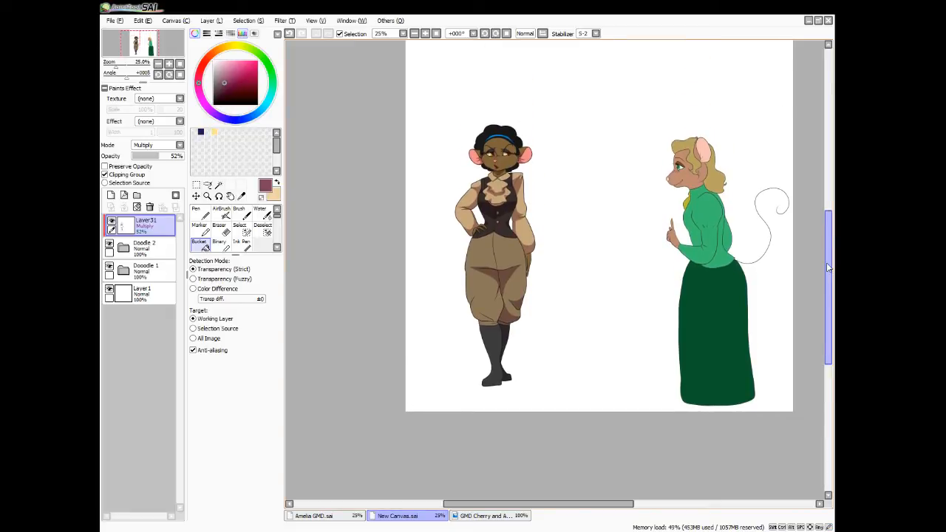
# Touch up the shadow on the hanging hand just below the sleeve with the Pen at size 4
pyautogui.hotkey('ctrl', '+')
pyautogui.hotkey('ctrl', '+')
pyautogui.hotkey('ctrl', '+')
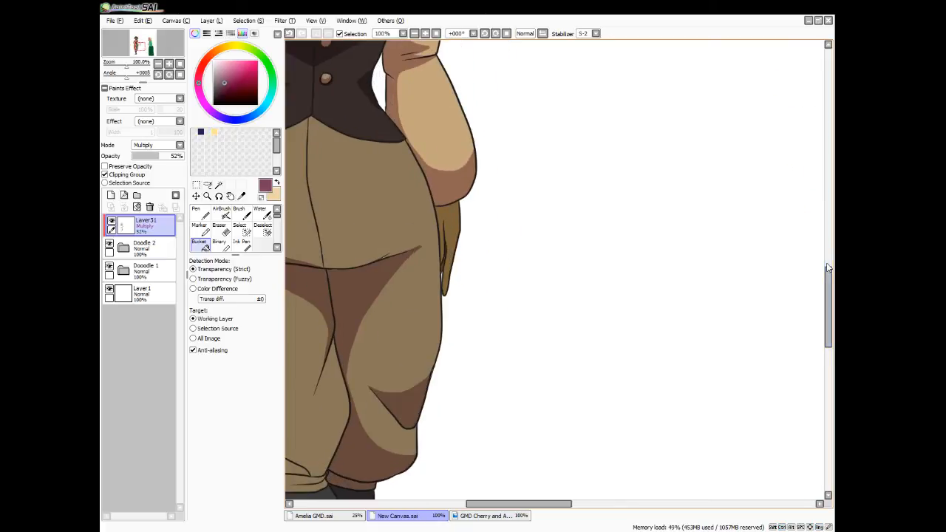
pyautogui.click(205, 215)
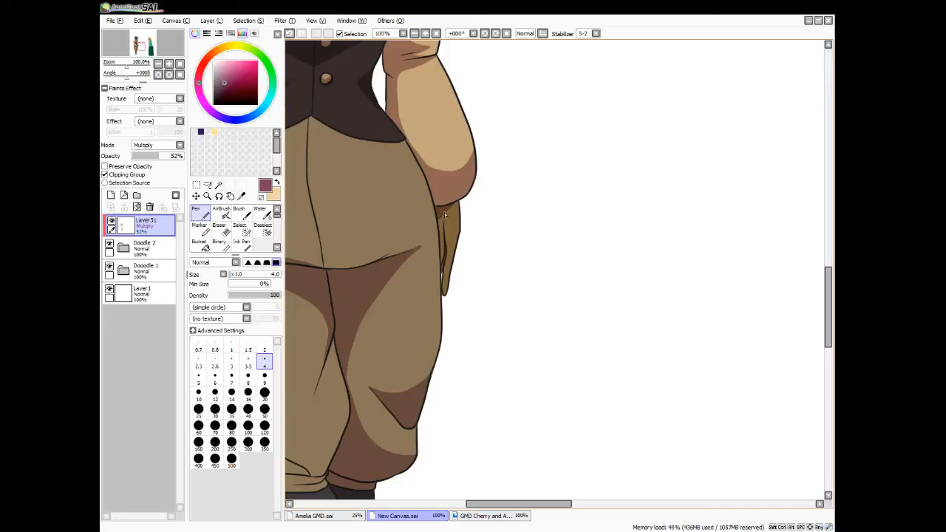
pyautogui.moveTo(447, 211)
pyautogui.mouseDown()
pyautogui.moveTo(446, 237)
pyautogui.moveTo(452, 205)
pyautogui.moveTo(444, 221)
pyautogui.mouseUp()
# Outline shadows on both sides of the front boot's ankle and along its sole, and select their interiors
pyautogui.scroll(-5, 820, 331)
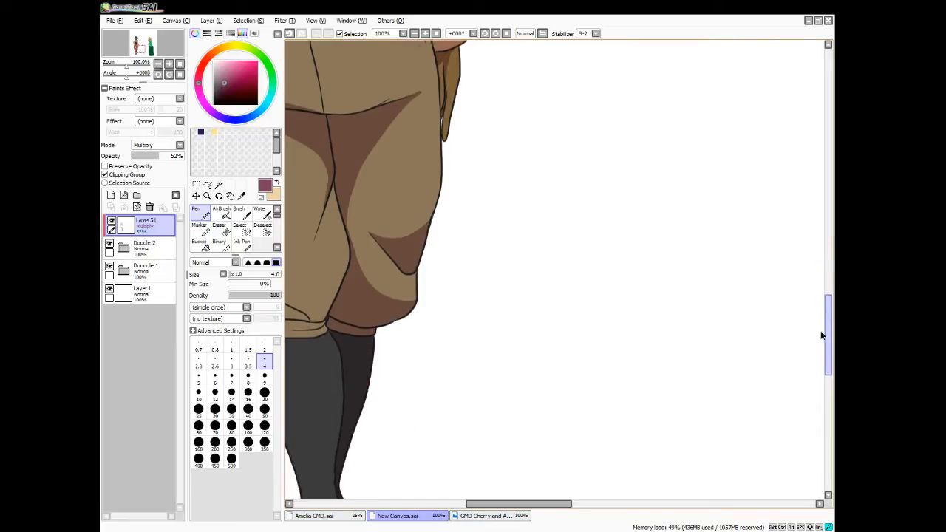
pyautogui.moveTo(504, 507); pyautogui.dragTo(474, 507)
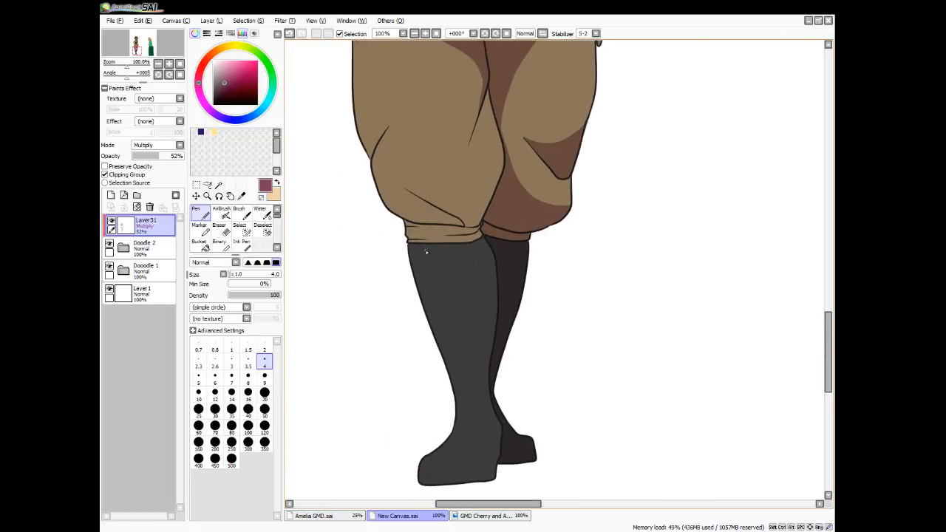
pyautogui.moveTo(453, 391)
pyautogui.mouseDown()
pyautogui.moveTo(470, 412)
pyautogui.moveTo(467, 430)
pyautogui.mouseUp()
pyautogui.moveTo(483, 388); pyautogui.dragTo(496, 418)
pyautogui.moveTo(419, 467)
pyautogui.mouseDown()
pyautogui.moveTo(418, 458)
pyautogui.moveTo(473, 479)
pyautogui.mouseUp()
pyautogui.click(219, 185)
pyautogui.click(462, 415)
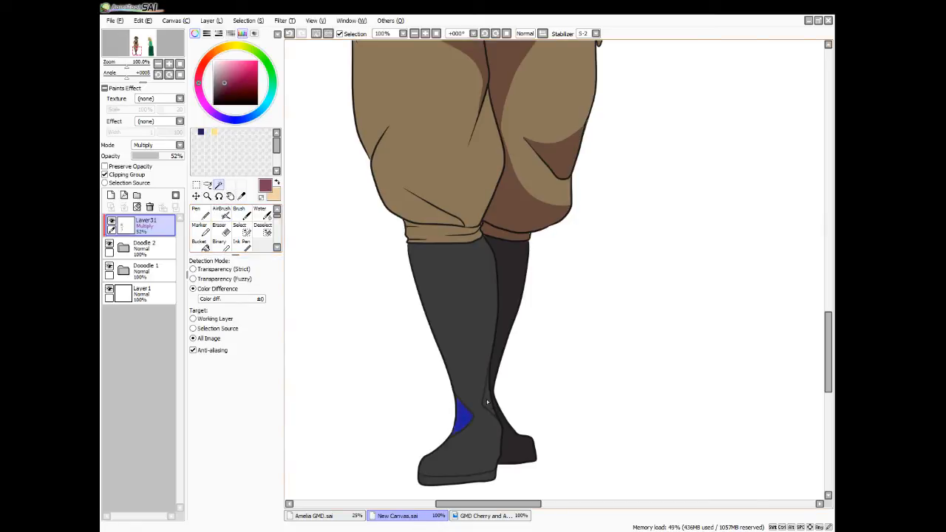
pyautogui.click(487, 401)
pyautogui.click(476, 477)
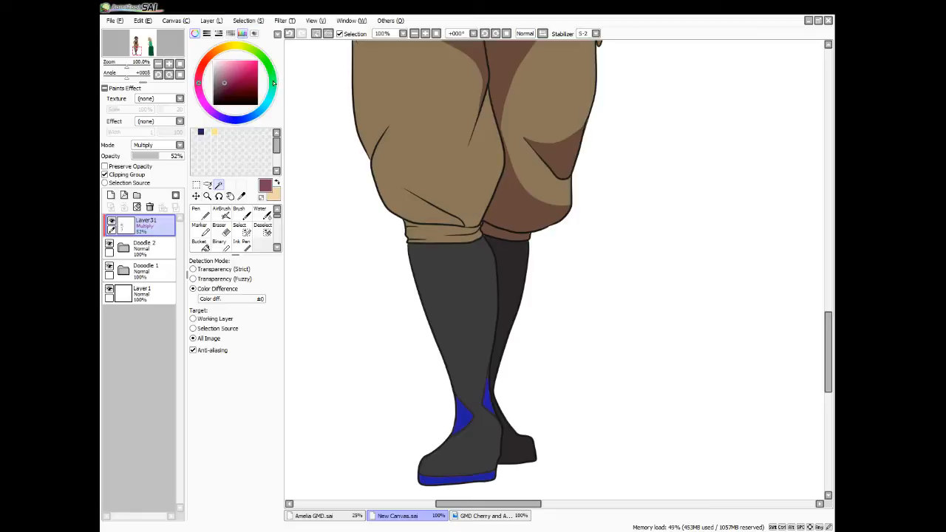
# Extend the ankle shadow selections into their tips, fill them and the sole with the shadow colour, deselect and return to the Pen tool
pyautogui.click(247, 230)
pyautogui.moveTo(486, 389)
pyautogui.mouseDown()
pyautogui.moveTo(490, 379)
pyautogui.moveTo(490, 409)
pyautogui.moveTo(460, 403)
pyautogui.mouseUp()
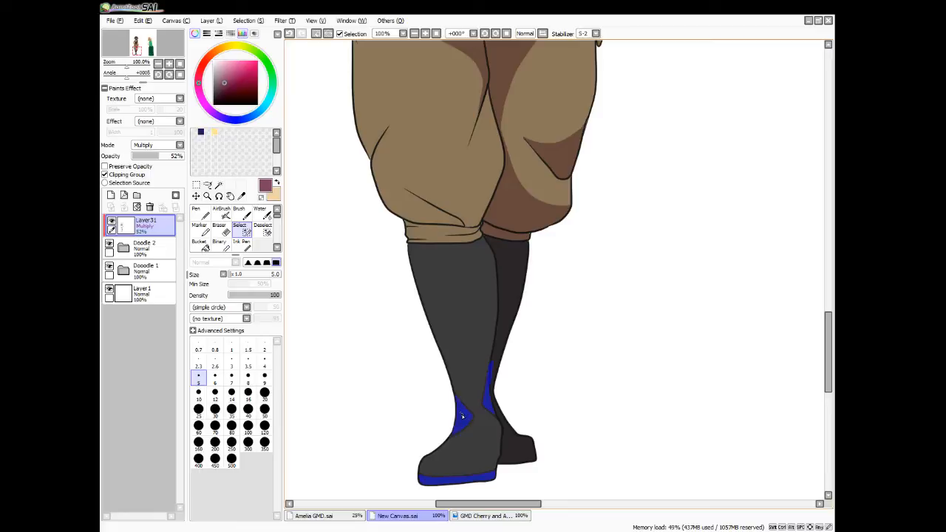
pyautogui.click(200, 243)
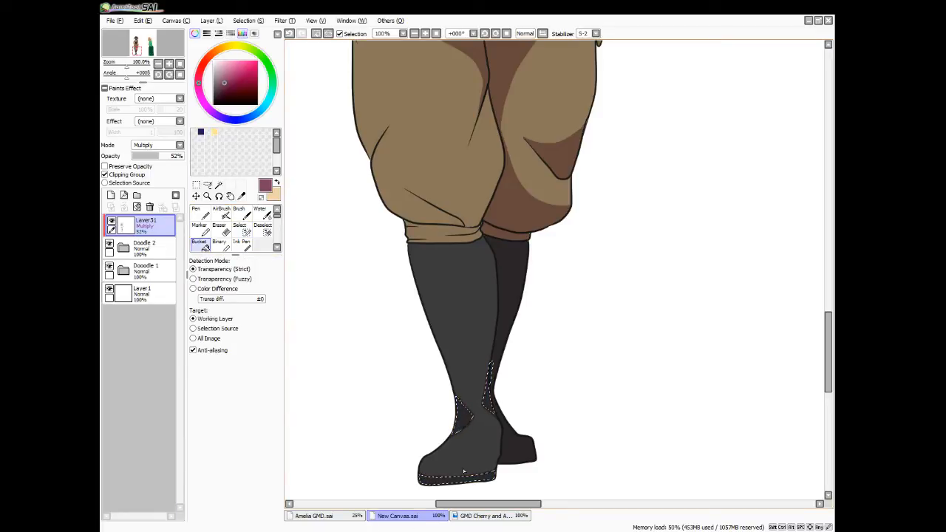
pyautogui.hotkey('ctrl', 'd')
pyautogui.press('n')
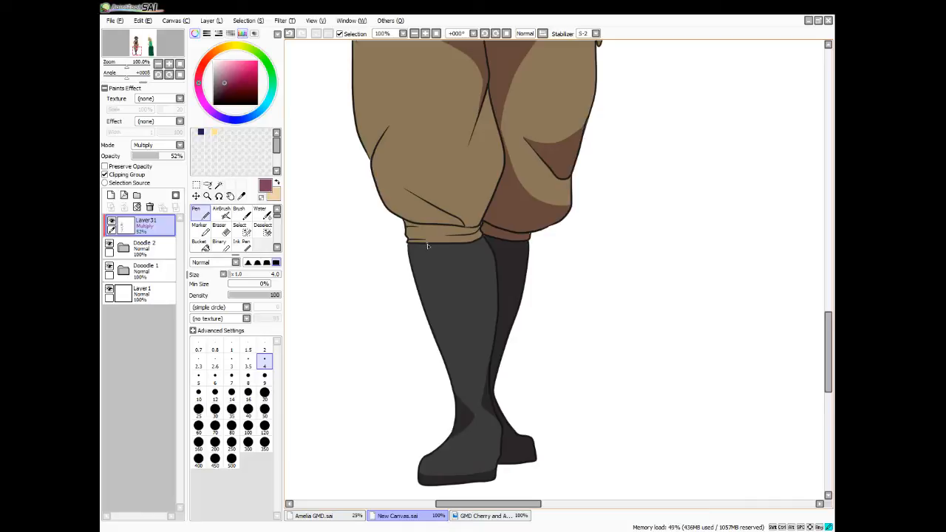
# Outline a curved shadow under the trouser cuff and down the inner calf of the front boot, and select its interior
pyautogui.moveTo(429, 244)
pyautogui.mouseDown()
pyautogui.moveTo(468, 273)
pyautogui.moveTo(495, 342)
pyautogui.mouseUp()
pyautogui.click(219, 184)
pyautogui.click(415, 248)
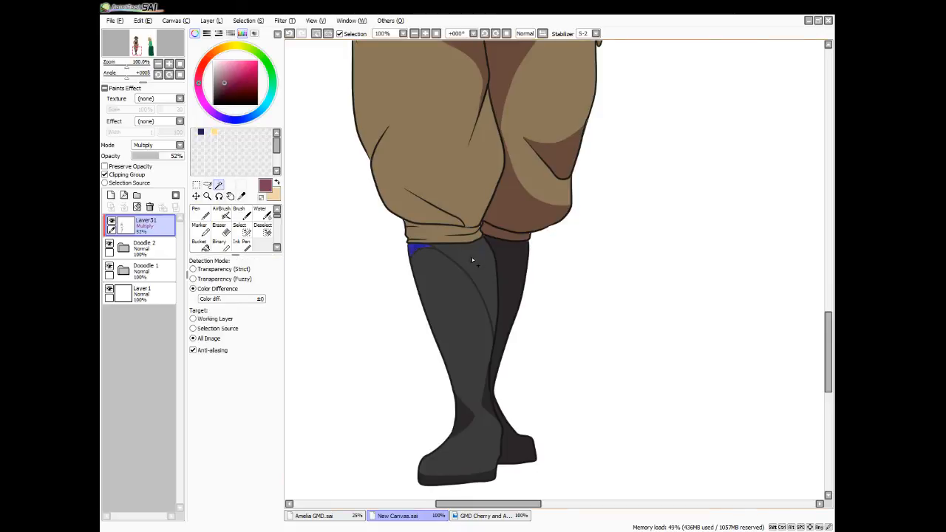
pyautogui.click(472, 259)
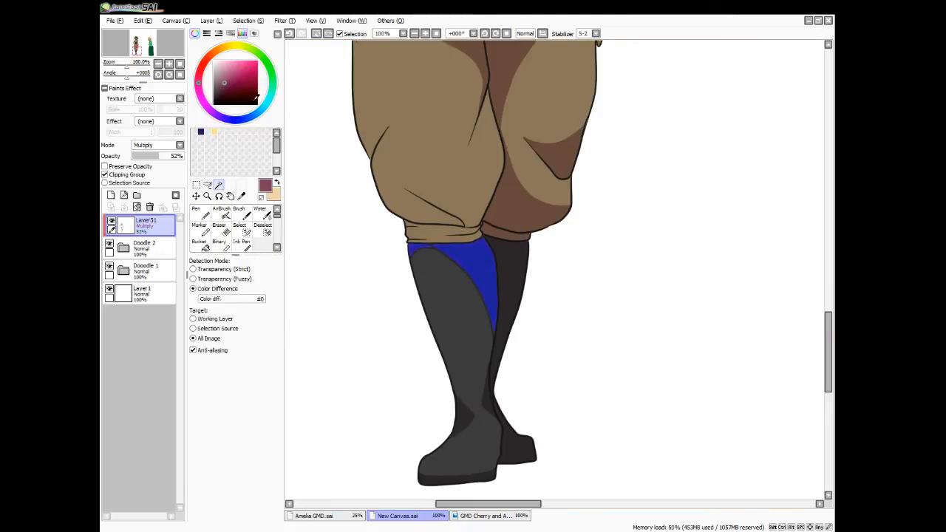
# Fill out the edges of the upper boot selection, fill it with the shadow colour, deselect and return to the Pen tool
pyautogui.click(246, 231)
pyautogui.moveTo(466, 254); pyautogui.dragTo(418, 250)
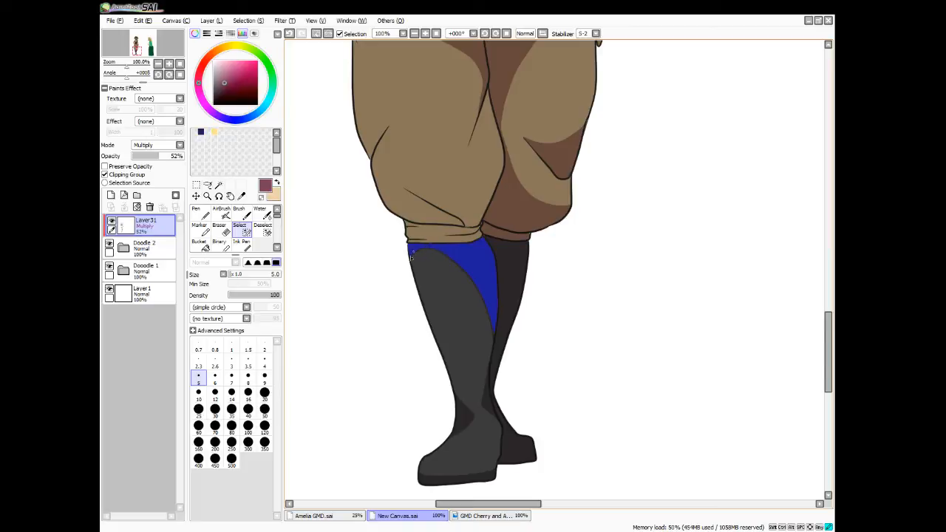
pyautogui.click(212, 243)
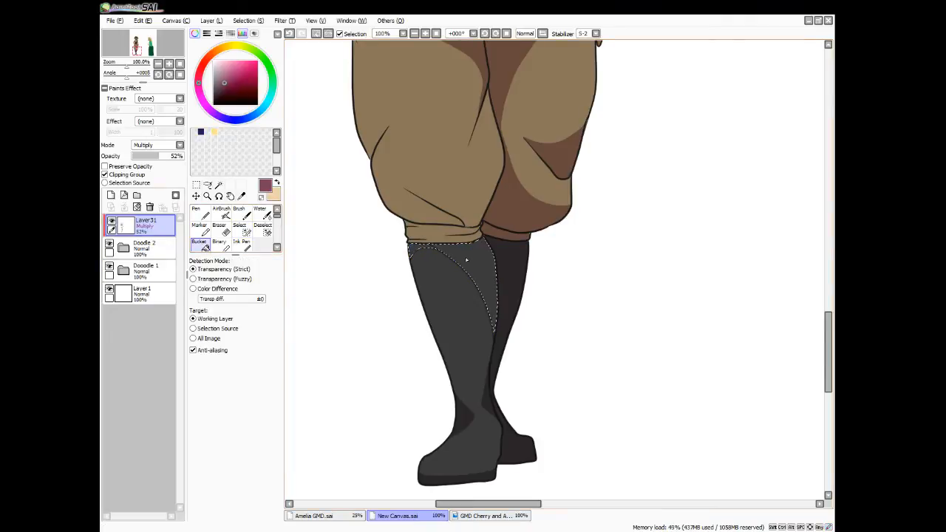
pyautogui.click(440, 253)
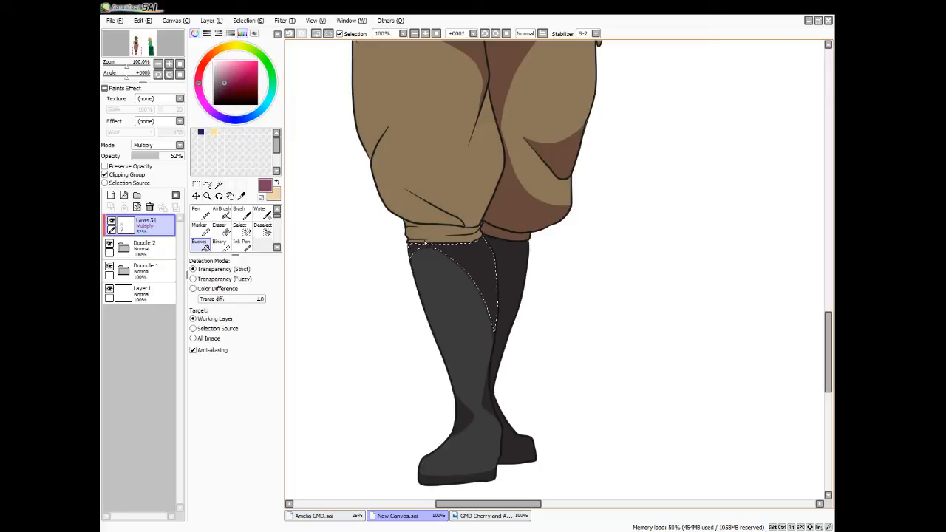
pyautogui.hotkey('ctrl', 'd')
pyautogui.press('n')
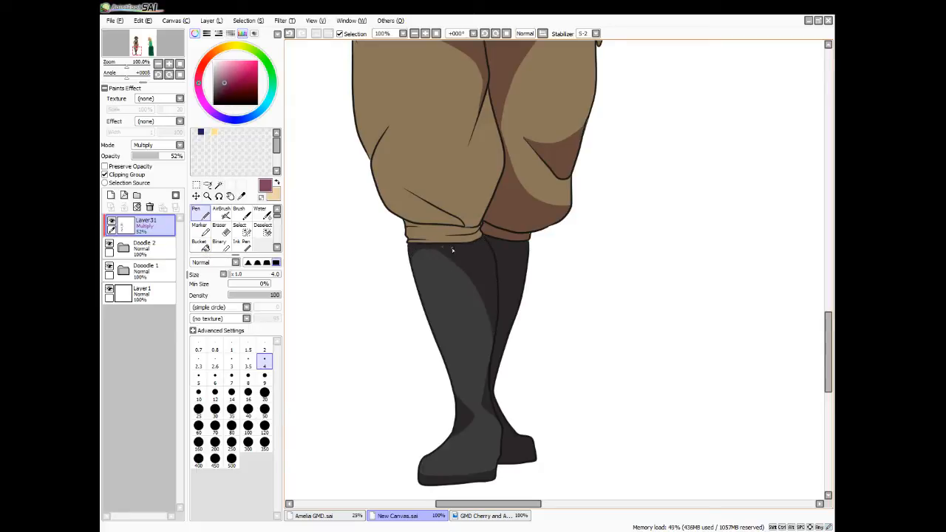
# Outline a small shadow above the outer knee fold of the front trouser leg and select its interior
pyautogui.scroll(4, 832, 331)
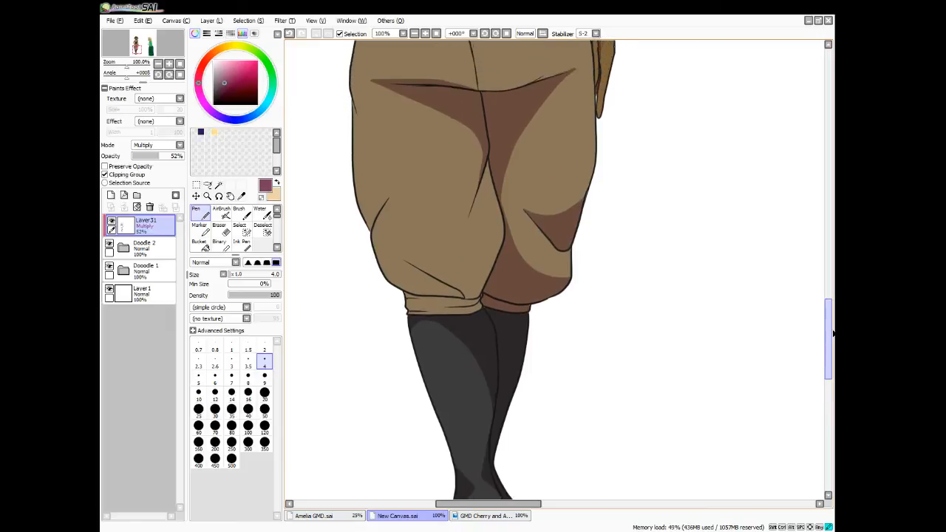
pyautogui.scroll(2, 832, 331)
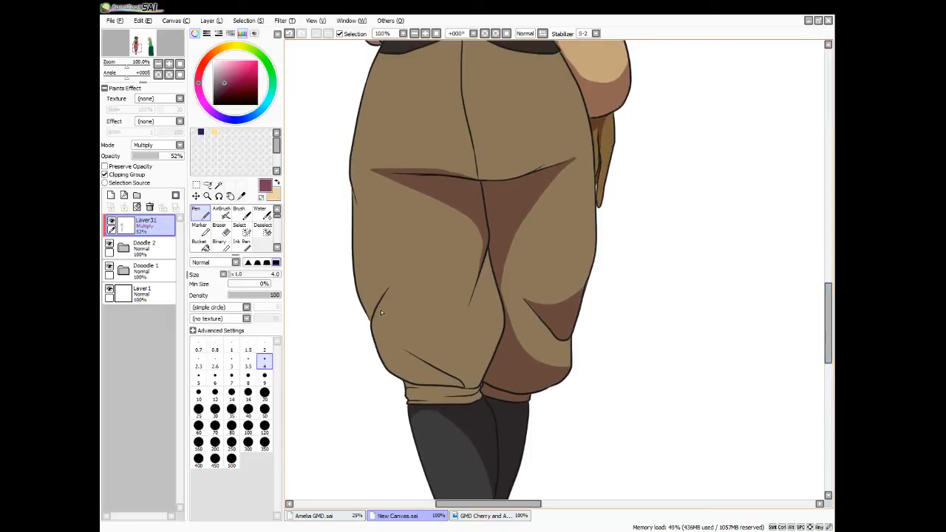
pyautogui.moveTo(392, 281); pyautogui.dragTo(359, 307)
pyautogui.click(219, 184)
pyautogui.click(375, 308)
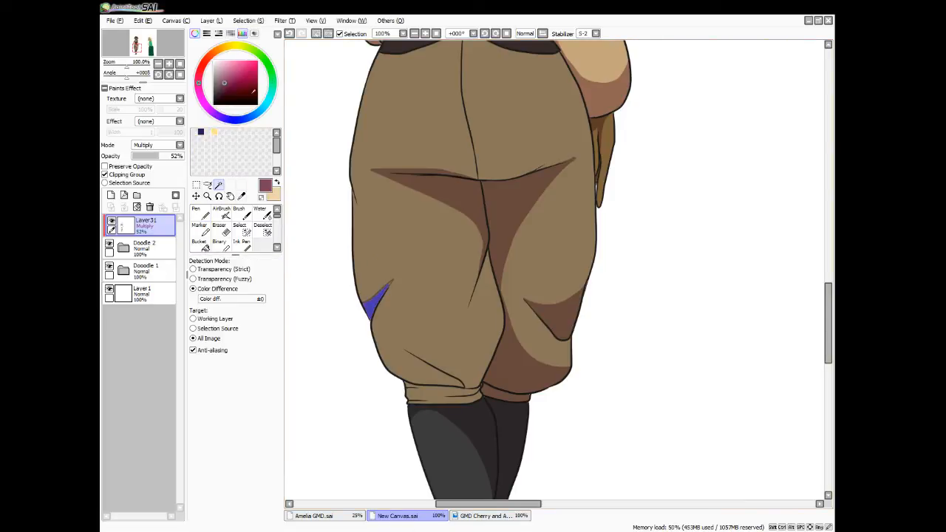
# Refine the tip of the outer knee fold selection, fill it with the shadow colour, deselect and return to the Pen tool
pyautogui.click(242, 230)
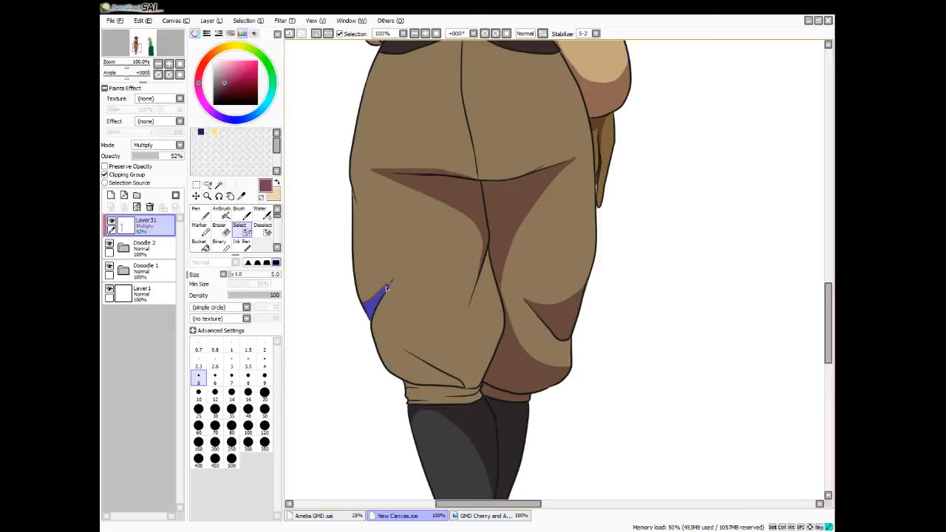
pyautogui.click(263, 230)
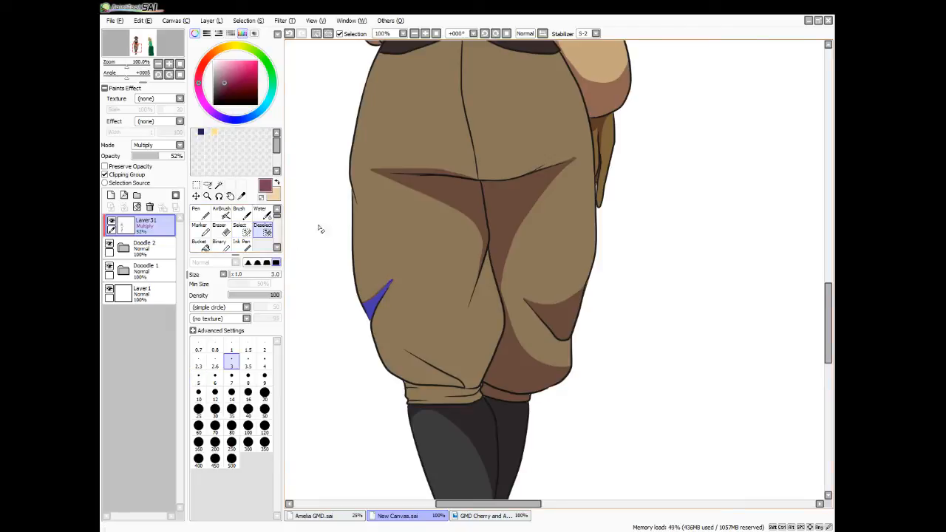
pyautogui.moveTo(393, 279); pyautogui.dragTo(387, 283)
pyautogui.click(201, 245)
pyautogui.click(382, 305)
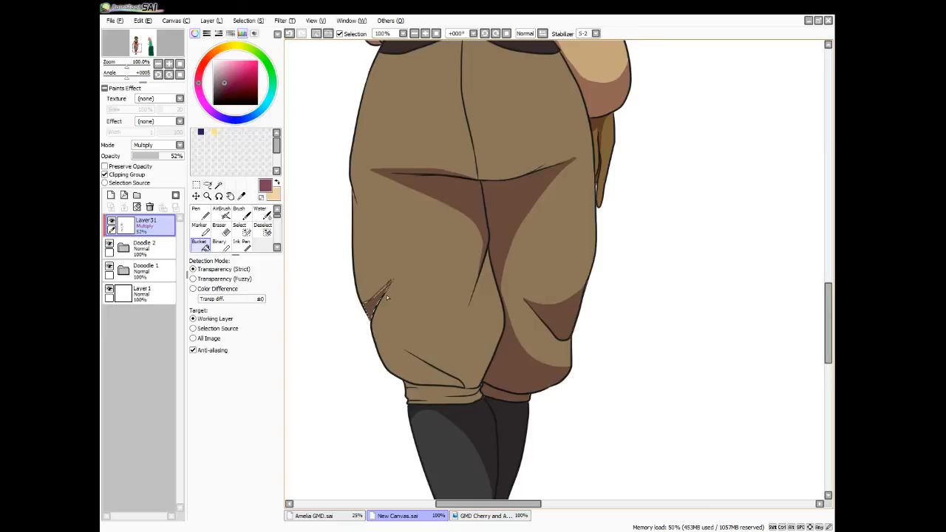
pyautogui.hotkey('ctrl', 'd')
pyautogui.press('n')
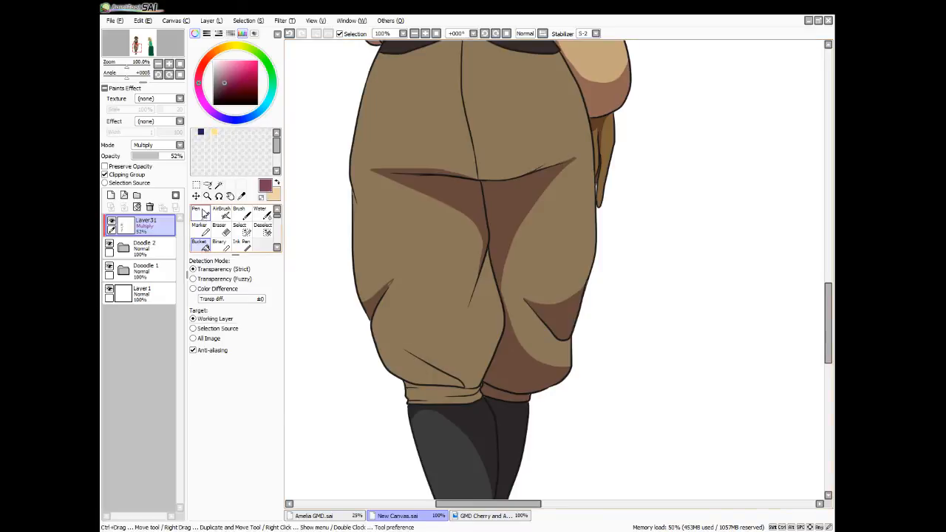
# Draw shadows on the front trouser leg's cuff, outline one under the diagonal fold above it and select that fold shadow
pyautogui.moveTo(406, 352)
pyautogui.mouseDown()
pyautogui.moveTo(441, 388)
pyautogui.moveTo(406, 385)
pyautogui.moveTo(446, 393)
pyautogui.moveTo(419, 391)
pyautogui.moveTo(483, 387)
pyautogui.moveTo(453, 396)
pyautogui.moveTo(425, 391)
pyautogui.moveTo(462, 397)
pyautogui.moveTo(444, 399)
pyautogui.moveTo(481, 388)
pyautogui.moveTo(436, 397)
pyautogui.moveTo(478, 394)
pyautogui.moveTo(483, 384)
pyautogui.moveTo(460, 403)
pyautogui.moveTo(409, 403)
pyautogui.moveTo(442, 406)
pyautogui.moveTo(416, 402)
pyautogui.moveTo(444, 408)
pyautogui.mouseUp()
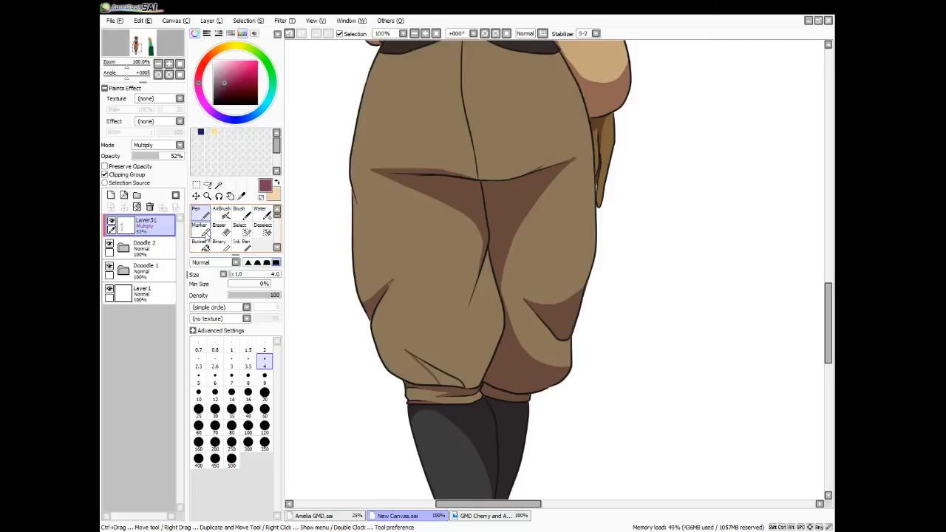
pyautogui.click(219, 184)
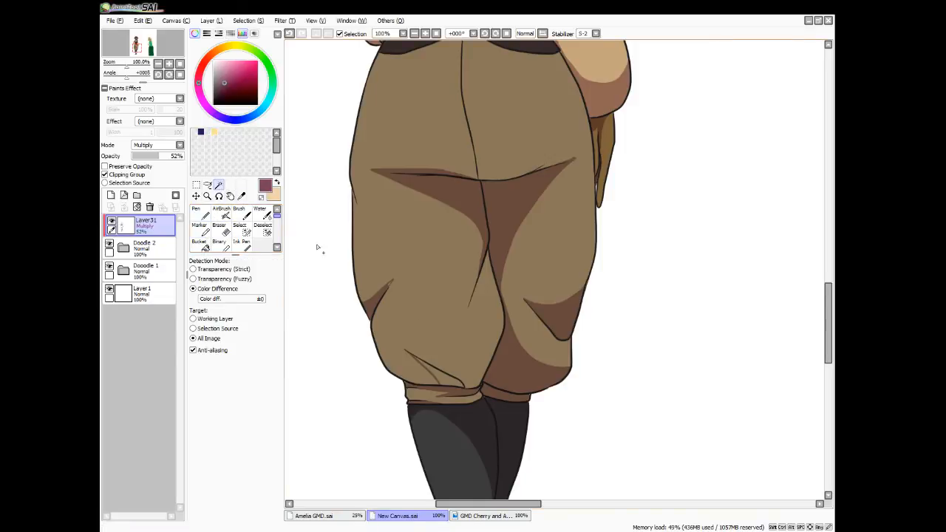
pyautogui.click(437, 371)
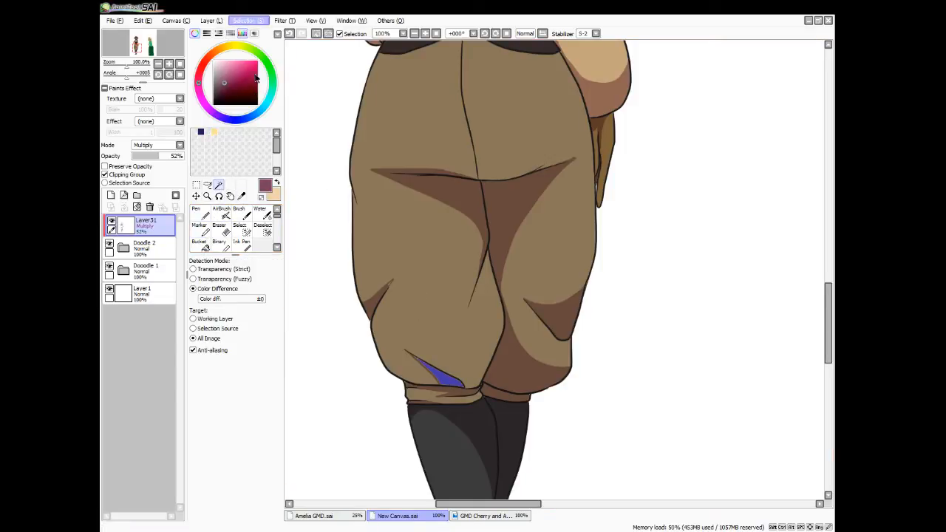
# Extend the diagonal fold selection into its upper tip, fill it with the shadow colour, deselect and return to the Pen tool
pyautogui.click(240, 228)
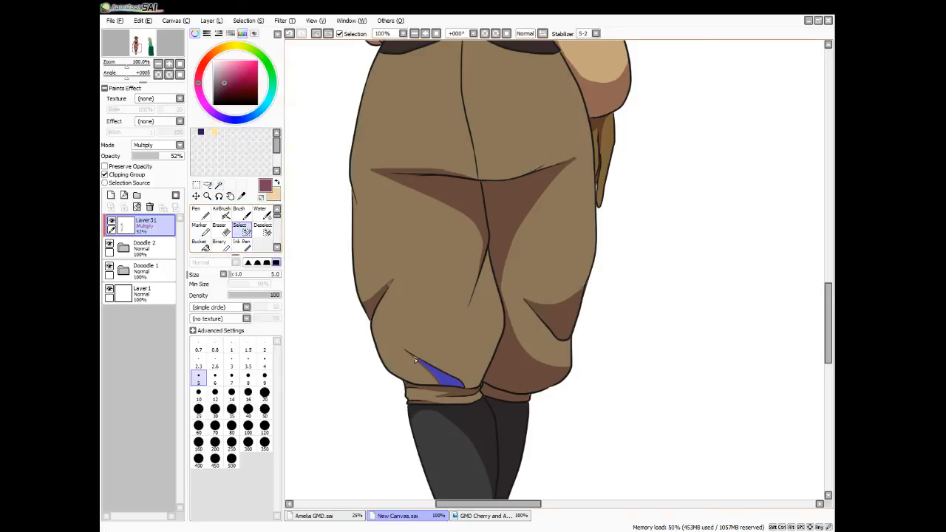
pyautogui.moveTo(414, 357); pyautogui.dragTo(426, 369)
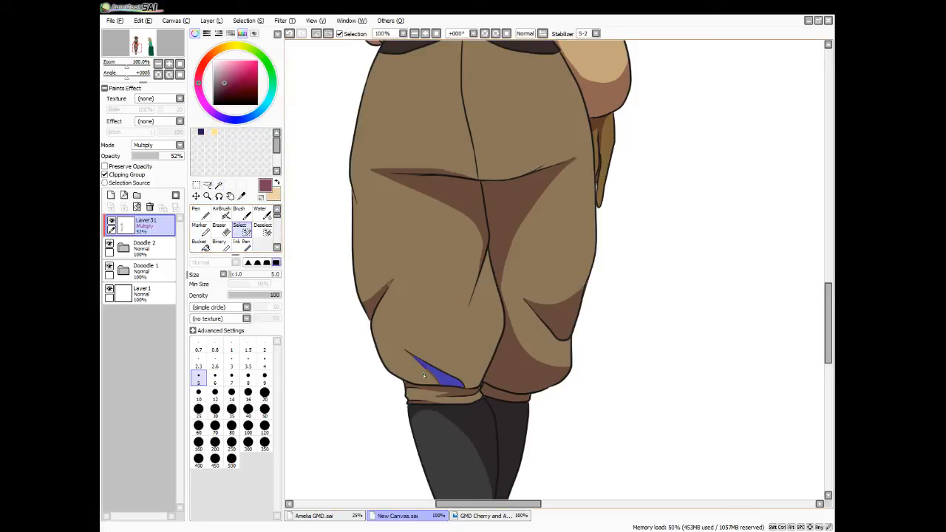
pyautogui.click(206, 249)
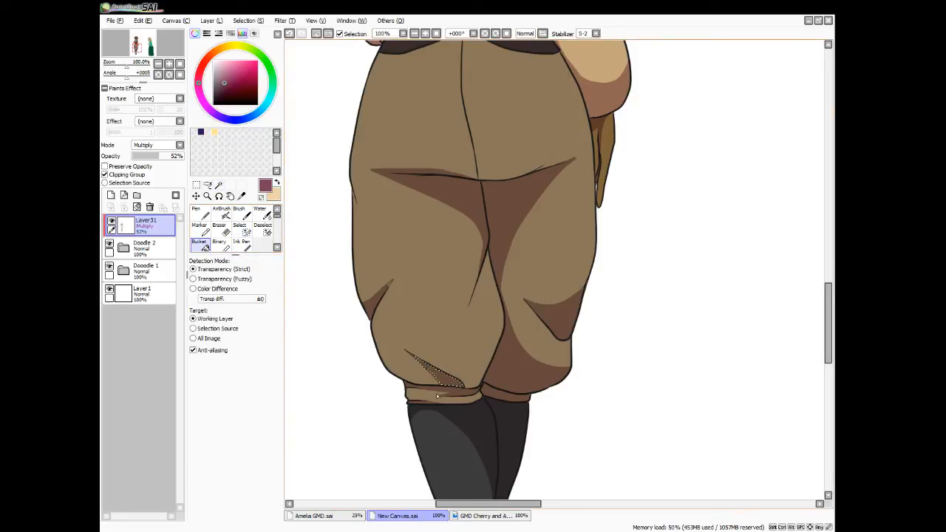
pyautogui.hotkey('ctrl', 'd')
pyautogui.press('n')
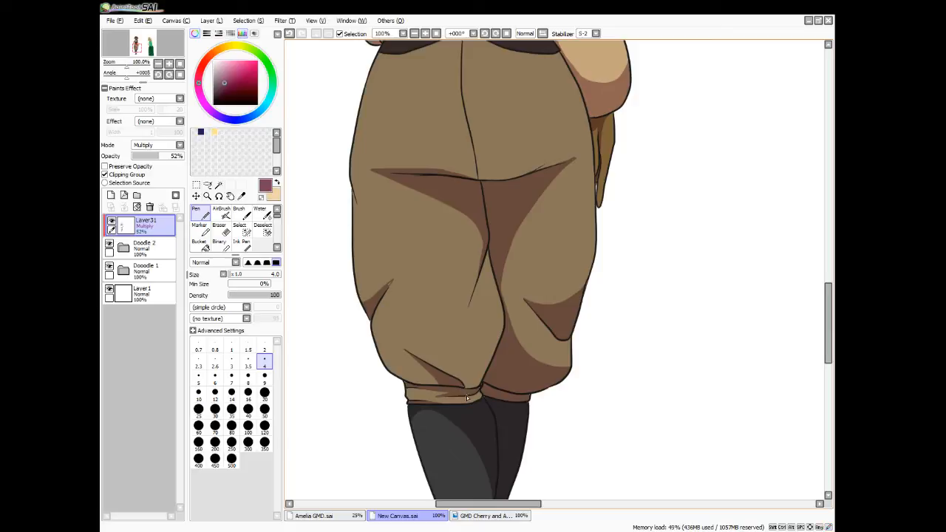
# Find the trousers' base layer, Layer26, inside the Doodle 2 folder, activate it, sample the trousers' brown and return to the Pen tool
pyautogui.click(123, 249)
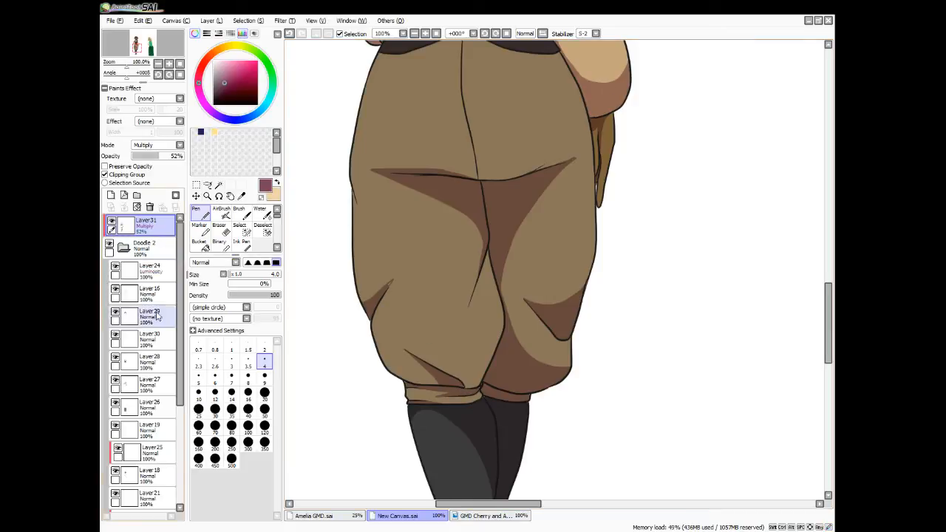
pyautogui.click(276, 183)
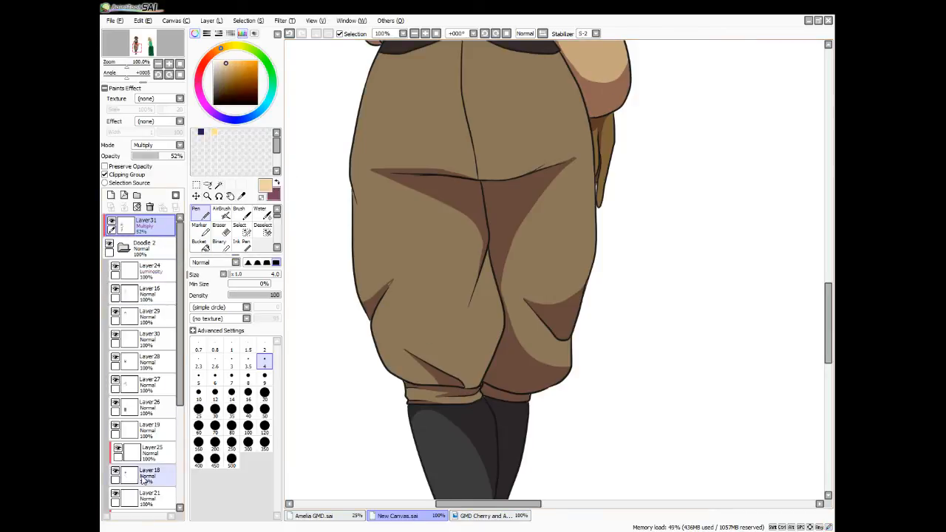
pyautogui.moveTo(179, 361); pyautogui.dragTo(179, 387)
pyautogui.click(115, 360)
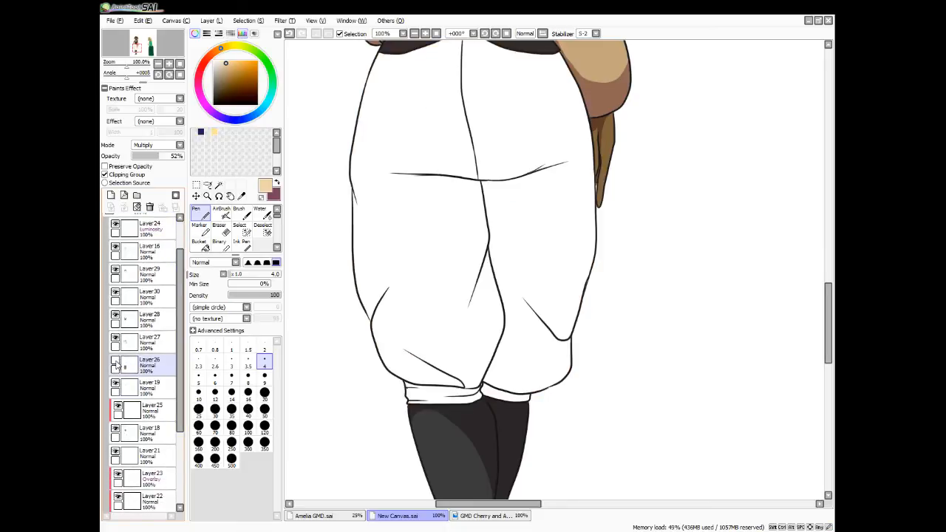
pyautogui.click(115, 360)
pyautogui.click(141, 365)
pyautogui.click(241, 195)
pyautogui.click(440, 269)
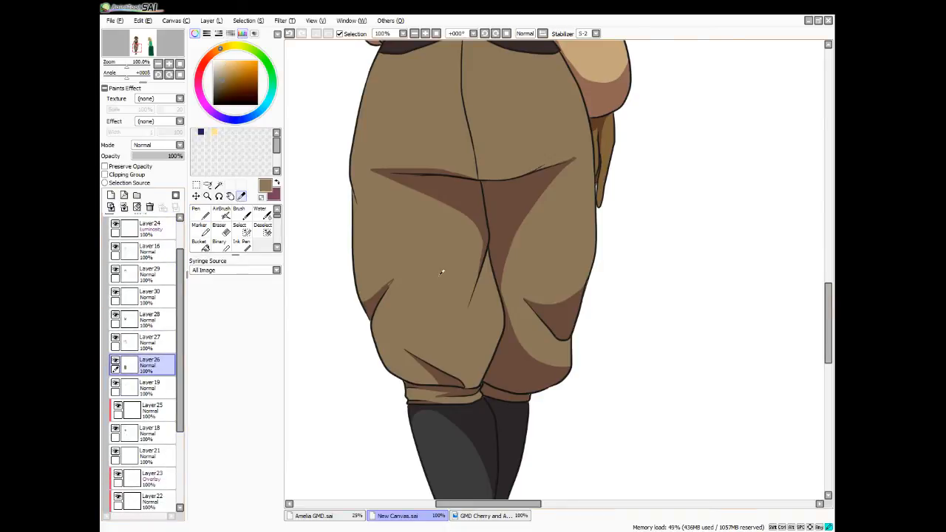
pyautogui.press('n')
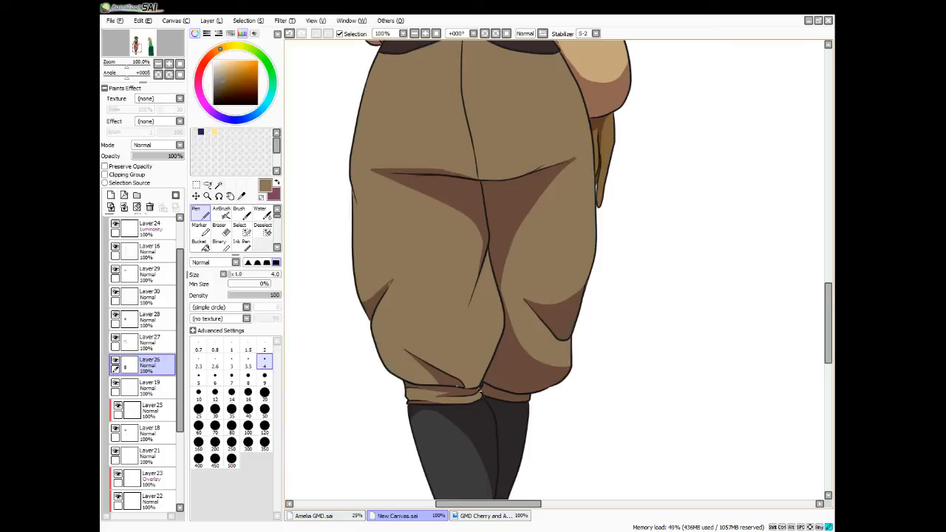
# Collapse the Doodle 2 folder, reactivate the Multiply shadow layer Layer31 and switch back to the shadow colour
pyautogui.moveTo(178, 317); pyautogui.dragTo(178, 277)
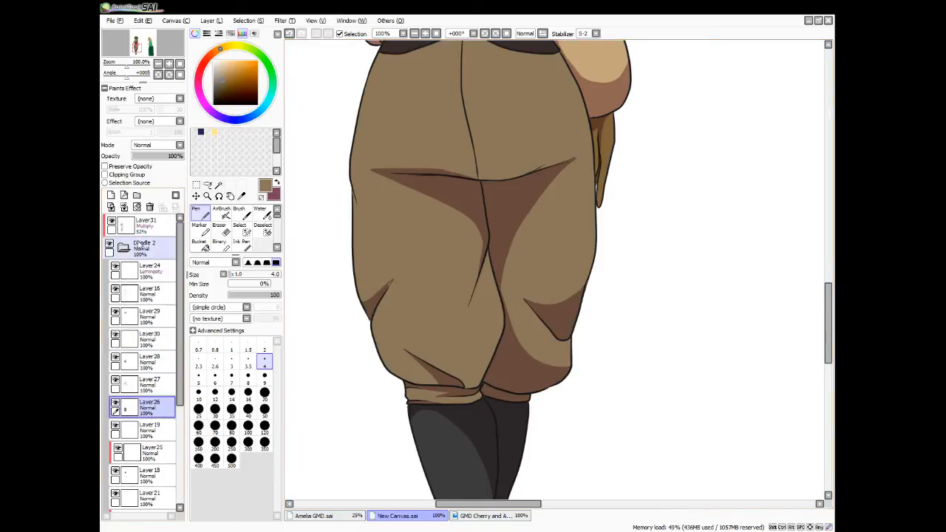
pyautogui.click(120, 249)
pyautogui.click(150, 230)
pyautogui.click(277, 184)
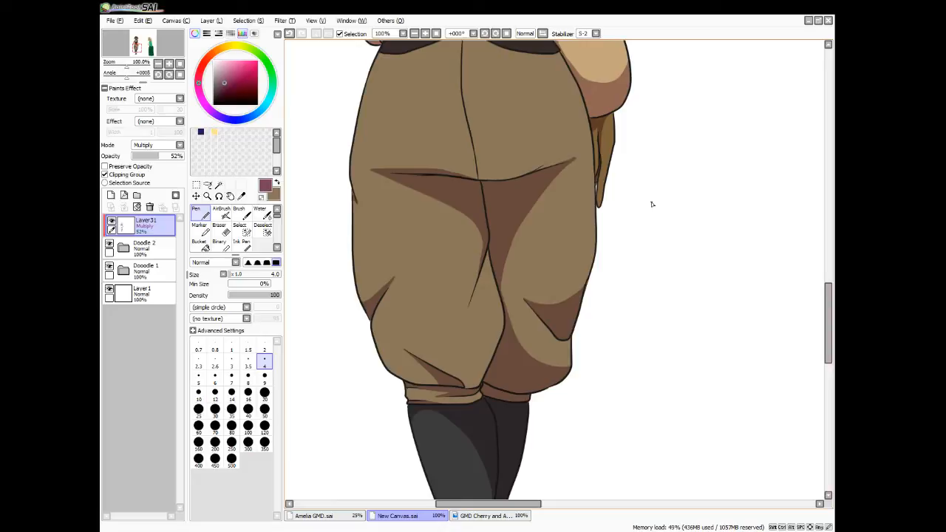
# Touch up the shadows at the ankle and along the back edge of the front boot's foot with short pen strokes
pyautogui.moveTo(827, 319); pyautogui.dragTo(802, 363)
pyautogui.moveTo(482, 337); pyautogui.dragTo(473, 337)
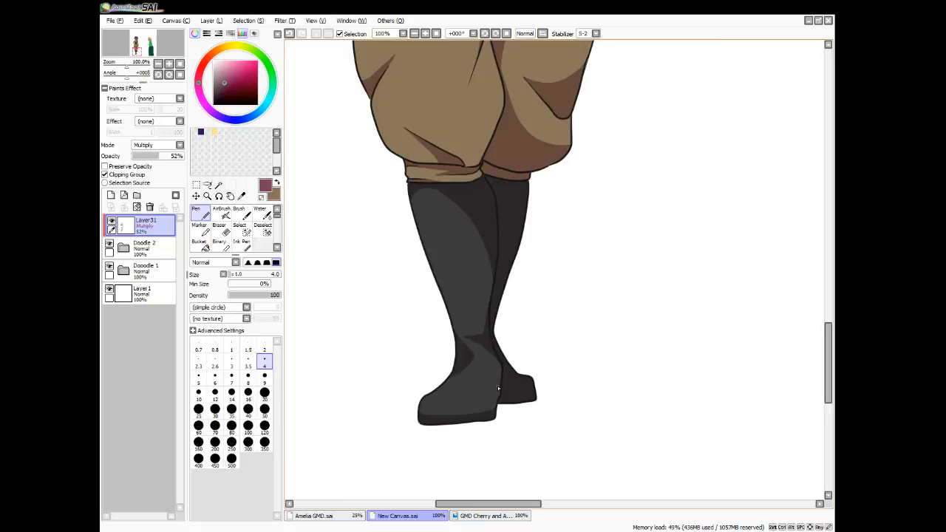
pyautogui.moveTo(498, 388)
pyautogui.mouseDown()
pyautogui.moveTo(501, 362)
pyautogui.moveTo(489, 388)
pyautogui.mouseUp()
pyautogui.scroll(-3, 522, 412)
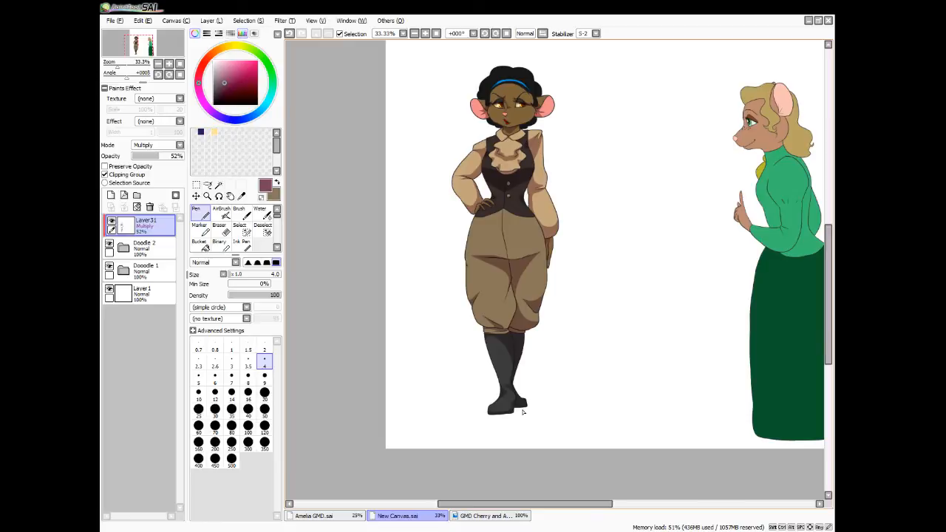
# Add a new clipped layer above the Multiply shadows, set its mode to Overlay and pick a pale orange drawing colour
pyautogui.click(111, 195)
pyautogui.click(171, 148)
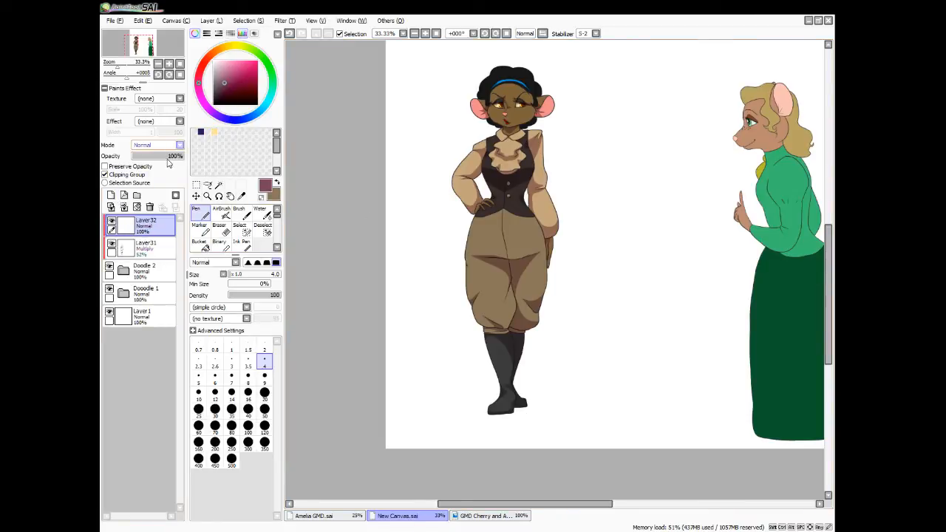
pyautogui.click(161, 176)
pyautogui.click(226, 48)
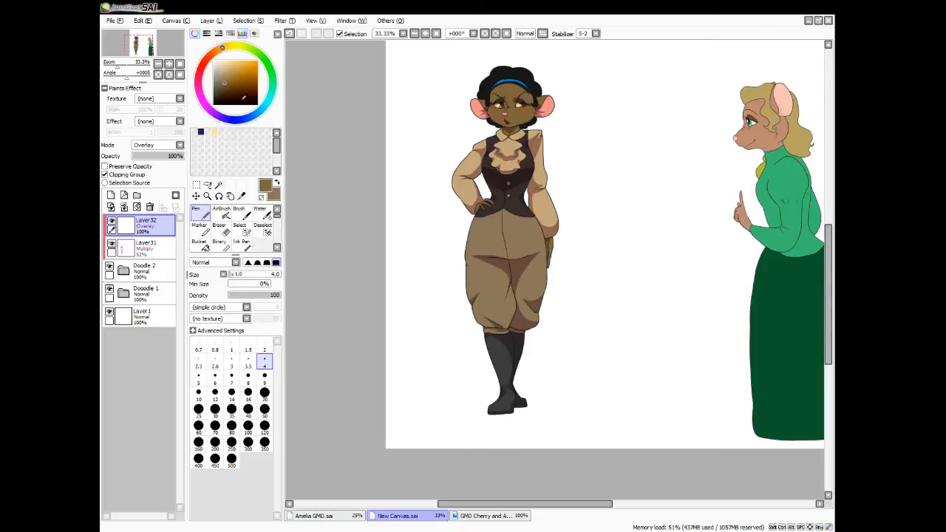
pyautogui.click(226, 64)
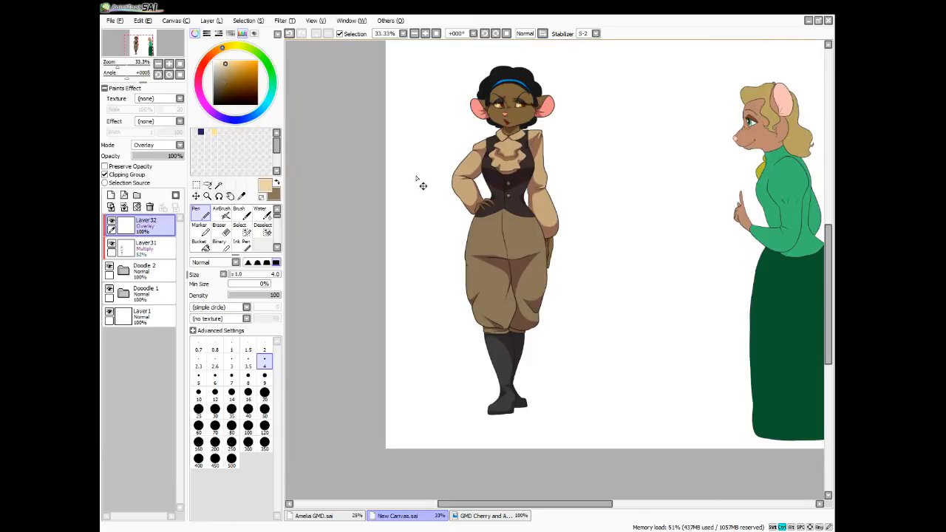
pyautogui.scroll(1, 416, 177)
pyautogui.scroll(2, 416, 179)
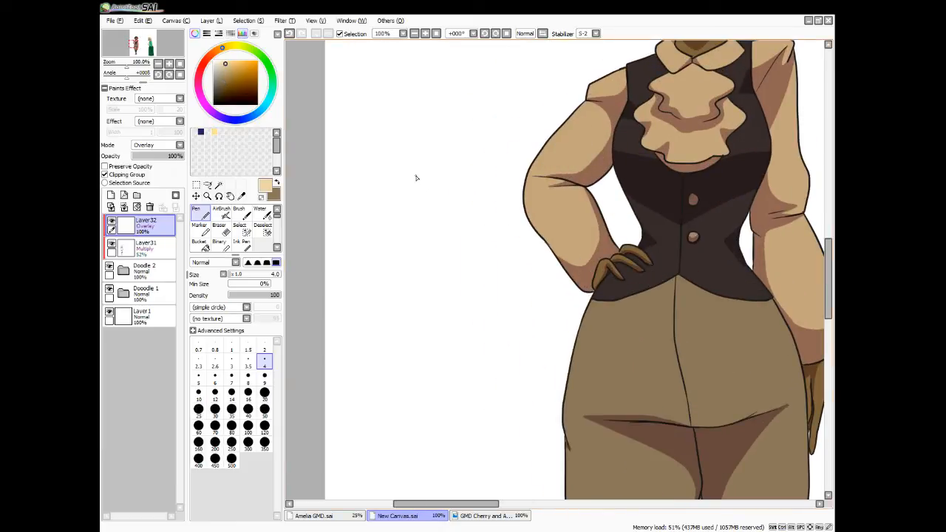
pyautogui.scroll(5, 416, 177)
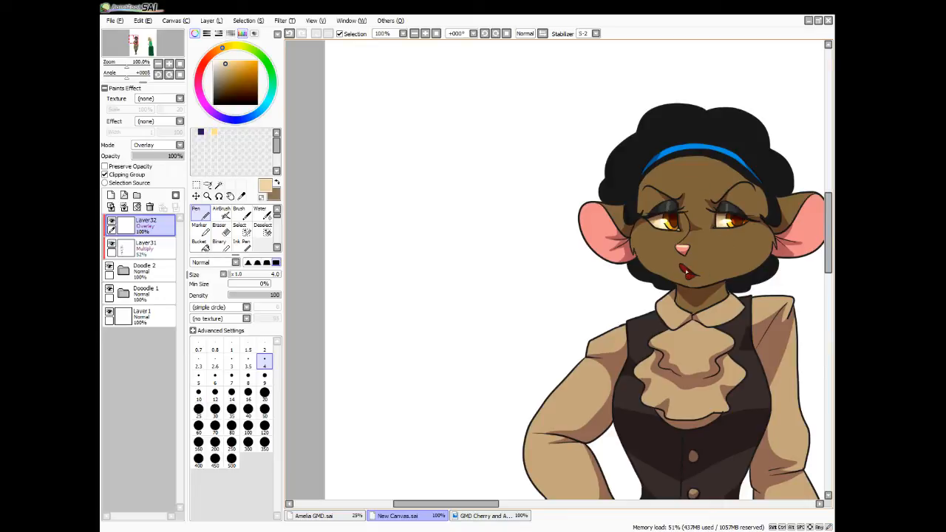
# Paint a small highlight along the bridge of the nose and lower the Overlay layer's opacity to 40%
pyautogui.moveTo(687, 276); pyautogui.dragTo(694, 275)
pyautogui.press('Right')
pyautogui.moveTo(584, 235); pyautogui.dragTo(575, 245)
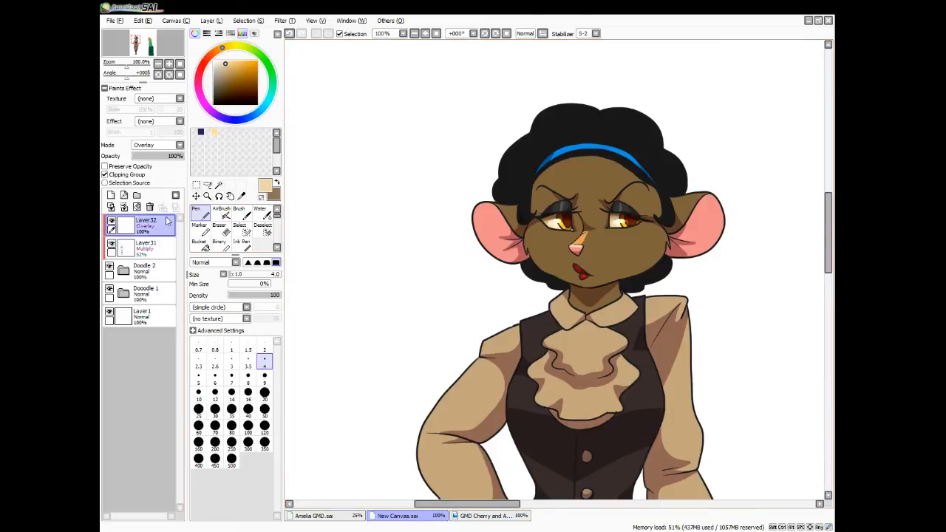
pyautogui.click(156, 156)
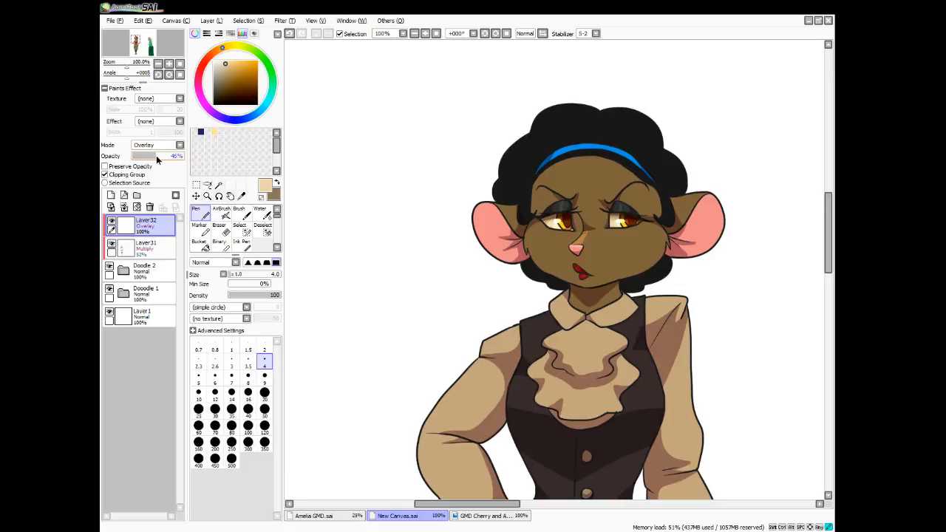
pyautogui.moveTo(156, 156); pyautogui.dragTo(153, 156)
# Paint highlights above both eyes with the size 8 pen and soften them and the nose highlight with the size 10 Blur brush
pyautogui.click(248, 379)
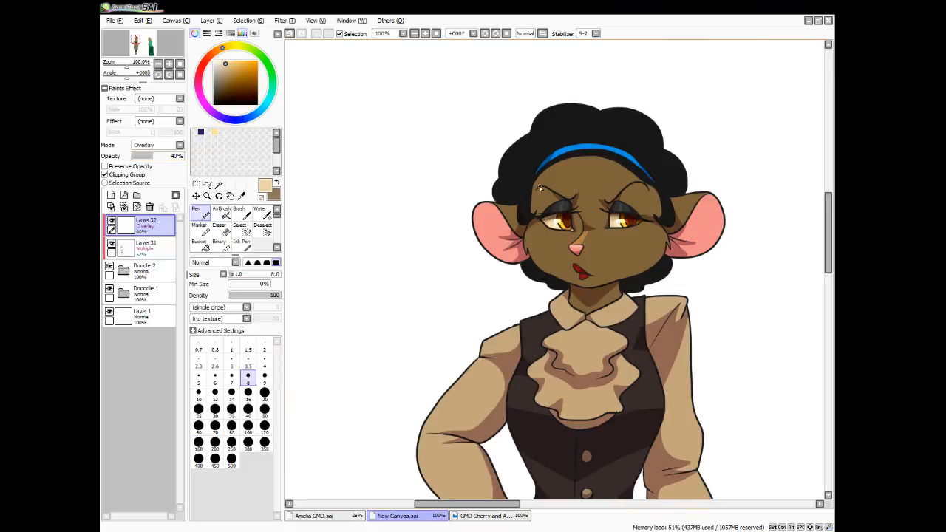
pyautogui.moveTo(540, 187); pyautogui.dragTo(548, 196)
pyautogui.moveTo(552, 198)
pyautogui.mouseDown()
pyautogui.moveTo(537, 193)
pyautogui.moveTo(546, 196)
pyautogui.mouseUp()
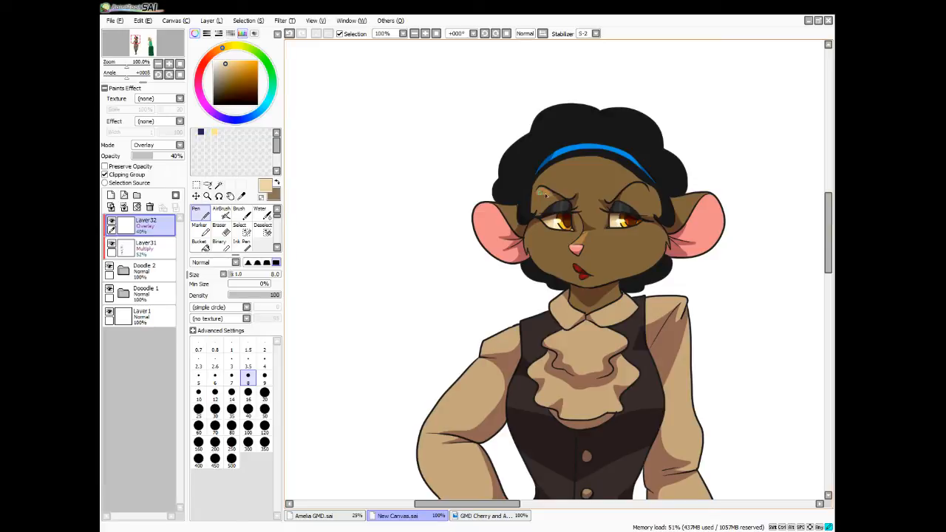
pyautogui.moveTo(641, 187)
pyautogui.mouseDown()
pyautogui.moveTo(628, 196)
pyautogui.moveTo(646, 194)
pyautogui.moveTo(642, 186)
pyautogui.mouseUp()
pyautogui.scroll(-2, 268, 249)
pyautogui.click(267, 248)
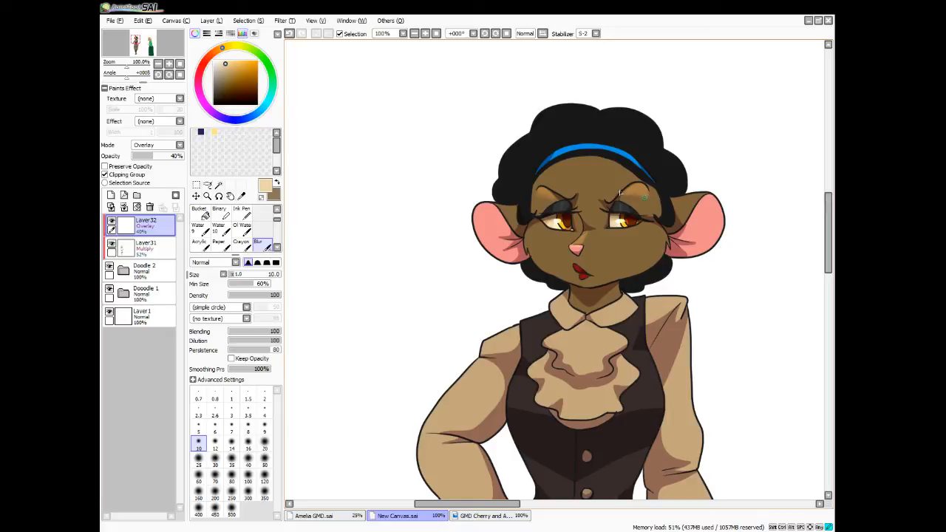
pyautogui.moveTo(637, 200); pyautogui.dragTo(625, 205)
pyautogui.moveTo(587, 237); pyautogui.dragTo(589, 233)
# Paint a highlight between the eyebrows at the top of the nose and blend its edges with the Blur brush
pyautogui.press('e')
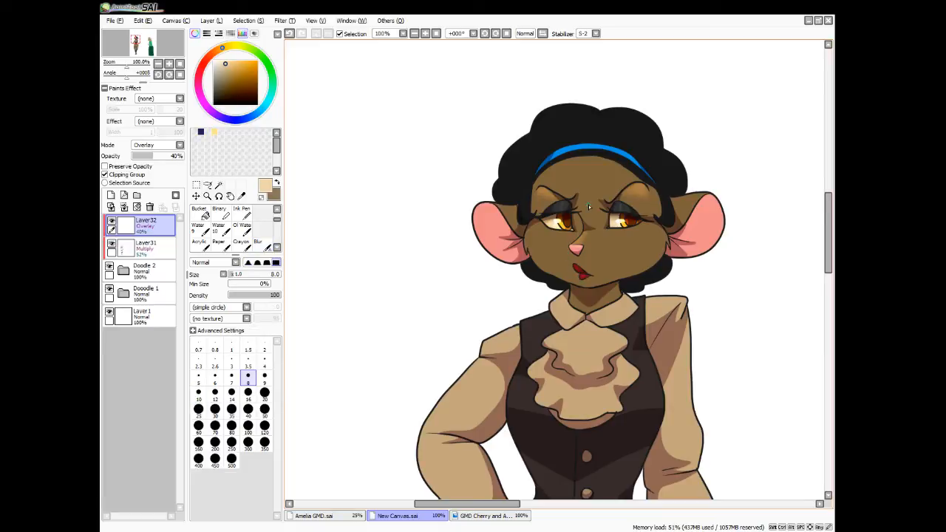
pyautogui.moveTo(588, 203)
pyautogui.mouseDown()
pyautogui.moveTo(593, 225)
pyautogui.moveTo(592, 203)
pyautogui.moveTo(586, 220)
pyautogui.moveTo(581, 213)
pyautogui.moveTo(593, 214)
pyautogui.mouseUp()
pyautogui.press('b')
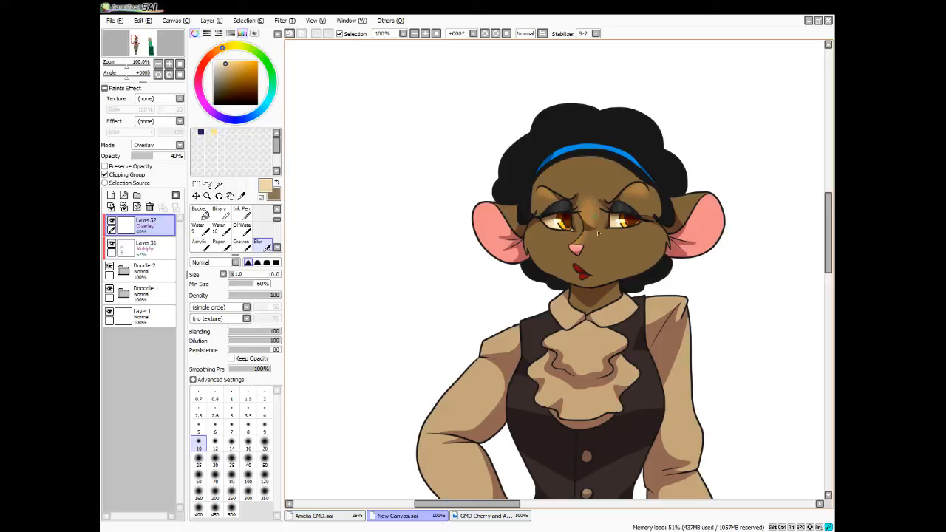
pyautogui.moveTo(596, 231); pyautogui.dragTo(596, 222)
# Paint an oval highlight on each cheek with the pen and soften both with the Blur brush at size 16
pyautogui.press('n')
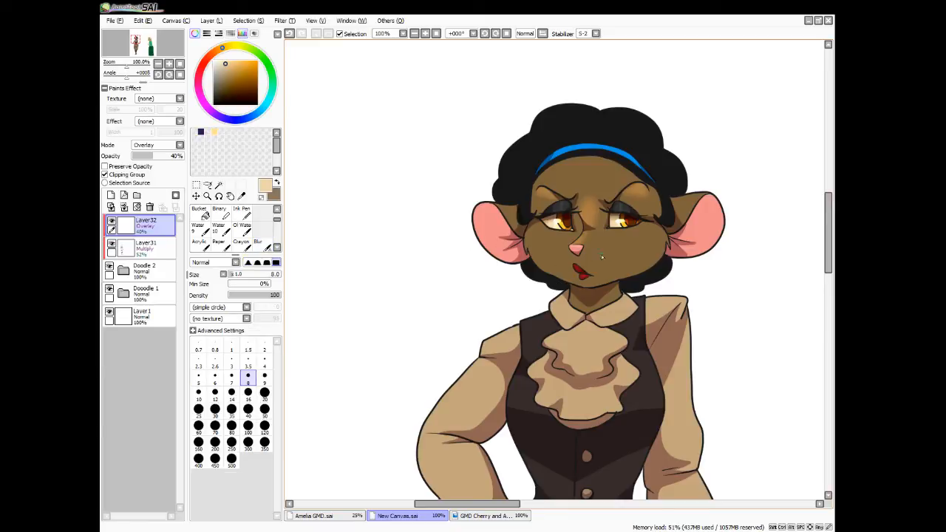
pyautogui.moveTo(623, 237)
pyautogui.mouseDown()
pyautogui.moveTo(645, 230)
pyautogui.moveTo(634, 244)
pyautogui.mouseUp()
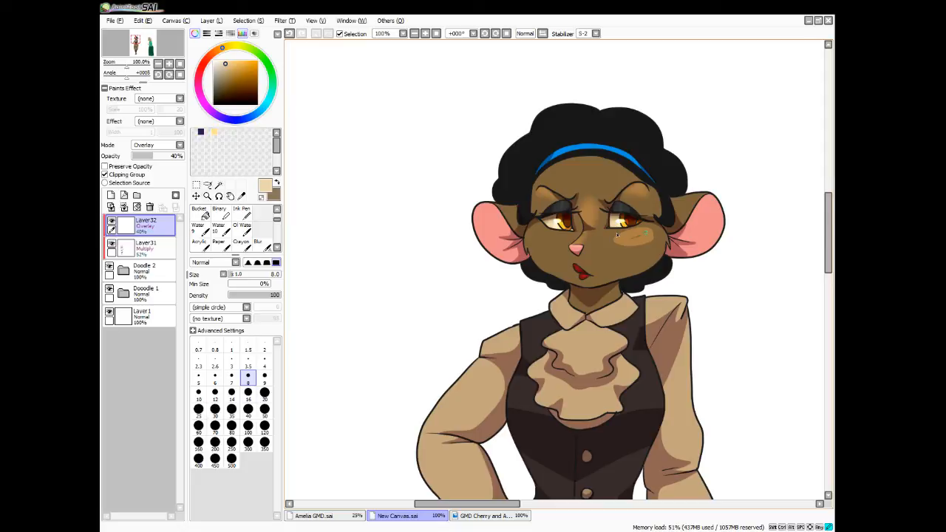
pyautogui.moveTo(617, 235); pyautogui.dragTo(649, 243)
pyautogui.moveTo(535, 236); pyautogui.dragTo(559, 246)
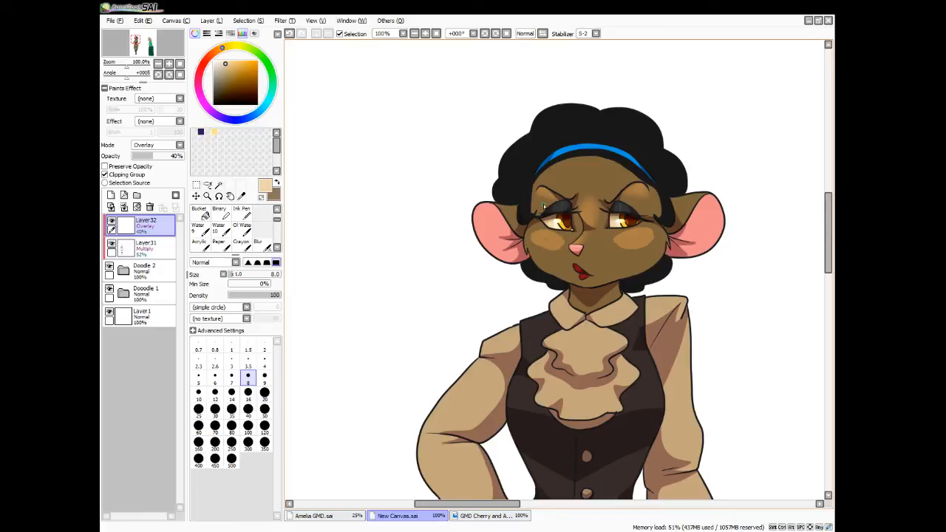
pyautogui.click(259, 244)
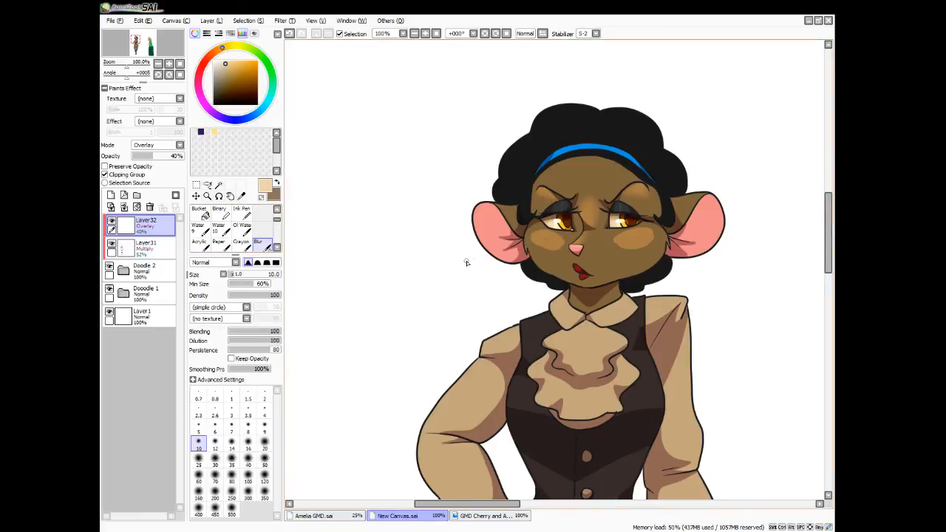
pyautogui.press(']')
pyautogui.press(']')
pyautogui.press(']')
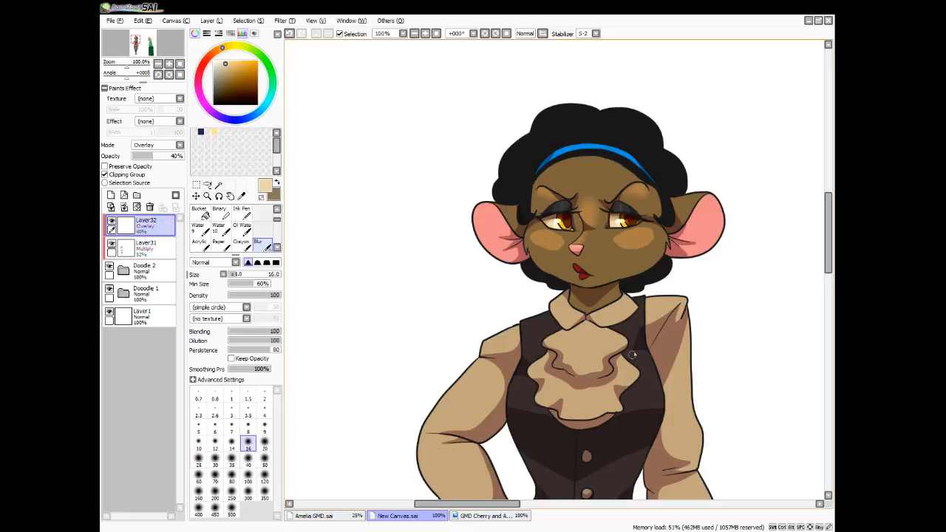
pyautogui.moveTo(623, 235)
pyautogui.mouseDown()
pyautogui.moveTo(635, 257)
pyautogui.moveTo(655, 235)
pyautogui.mouseUp()
pyautogui.moveTo(568, 252); pyautogui.dragTo(582, 231)
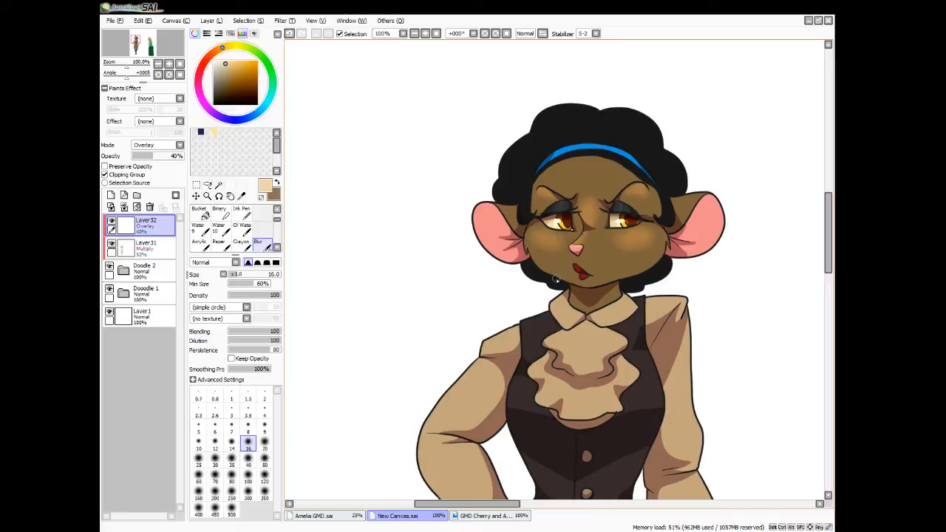
# Paint highlights across the upper forehead and on the top of the blue headband, softening each with the Blur brush
pyautogui.press('e')
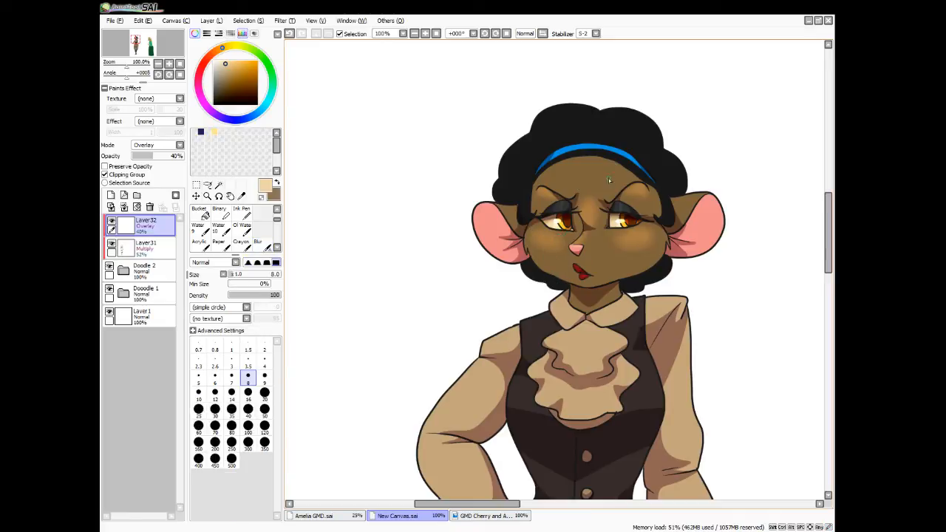
pyautogui.moveTo(574, 155)
pyautogui.mouseDown()
pyautogui.moveTo(549, 171)
pyautogui.moveTo(606, 166)
pyautogui.moveTo(621, 172)
pyautogui.moveTo(572, 164)
pyautogui.moveTo(630, 179)
pyautogui.moveTo(581, 167)
pyautogui.moveTo(605, 165)
pyautogui.moveTo(570, 181)
pyautogui.moveTo(574, 164)
pyautogui.moveTo(595, 158)
pyautogui.moveTo(551, 165)
pyautogui.mouseUp()
pyautogui.click(262, 244)
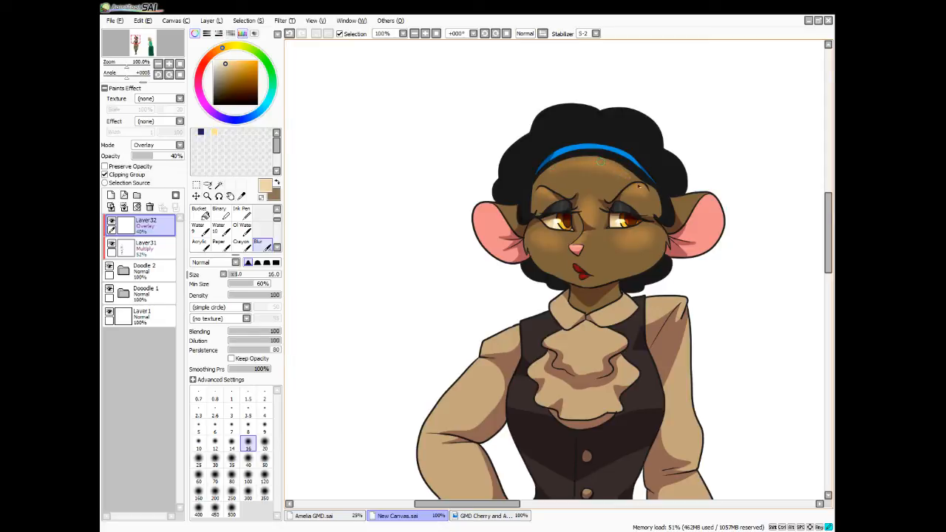
pyautogui.press('e')
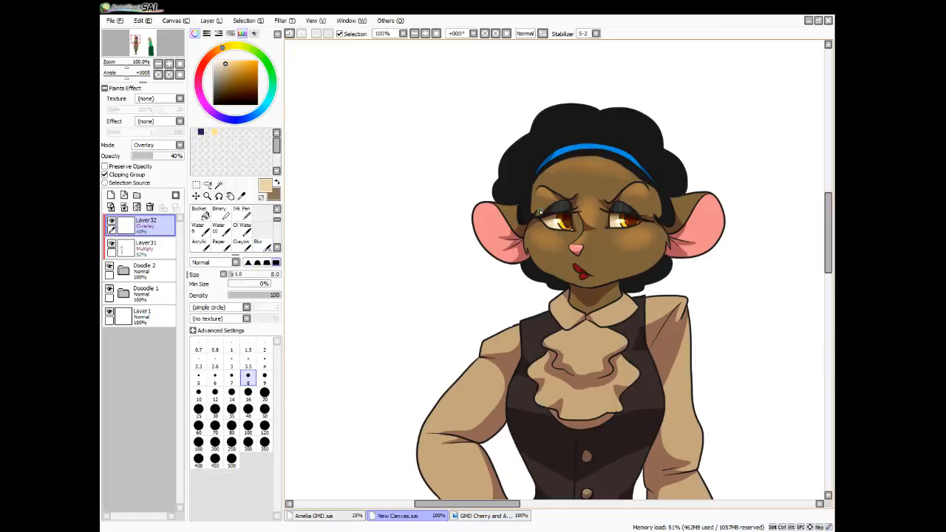
pyautogui.moveTo(597, 149)
pyautogui.mouseDown()
pyautogui.moveTo(584, 144)
pyautogui.moveTo(599, 146)
pyautogui.mouseUp()
pyautogui.press('e')
pyautogui.moveTo(600, 145); pyautogui.dragTo(610, 150)
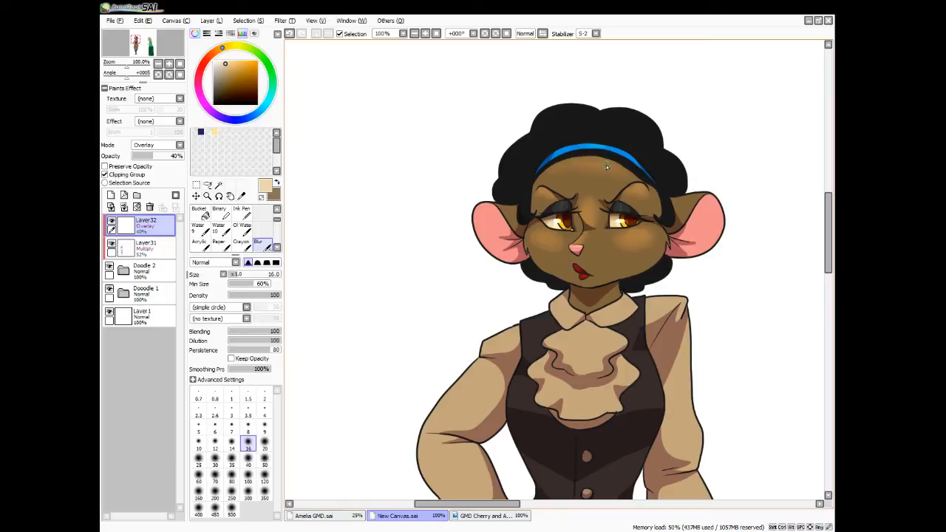
# Paint highlights along the upper edges of both ears and on the hair, and soften them with the Blur brush
pyautogui.press('e')
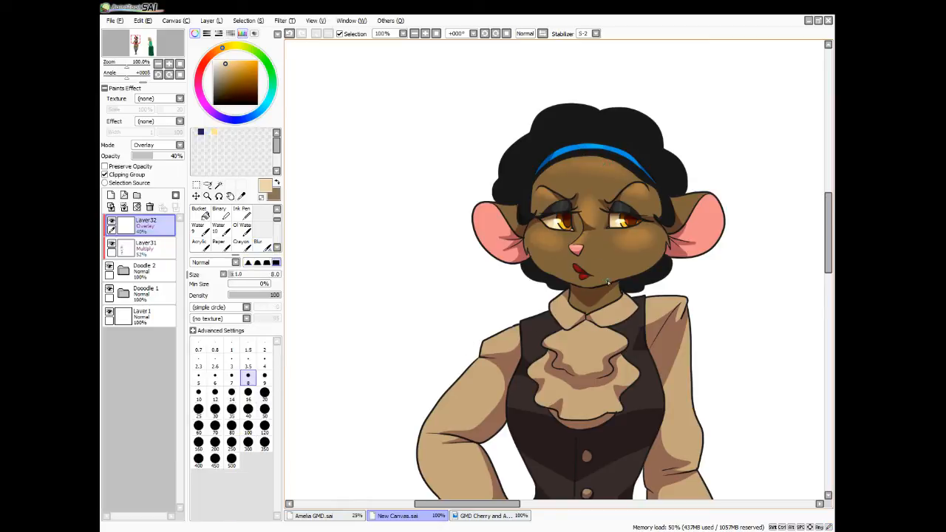
pyautogui.moveTo(487, 208)
pyautogui.mouseDown()
pyautogui.moveTo(475, 223)
pyautogui.moveTo(477, 216)
pyautogui.mouseUp()
pyautogui.moveTo(715, 215); pyautogui.dragTo(708, 198)
pyautogui.moveTo(710, 197); pyautogui.dragTo(677, 198)
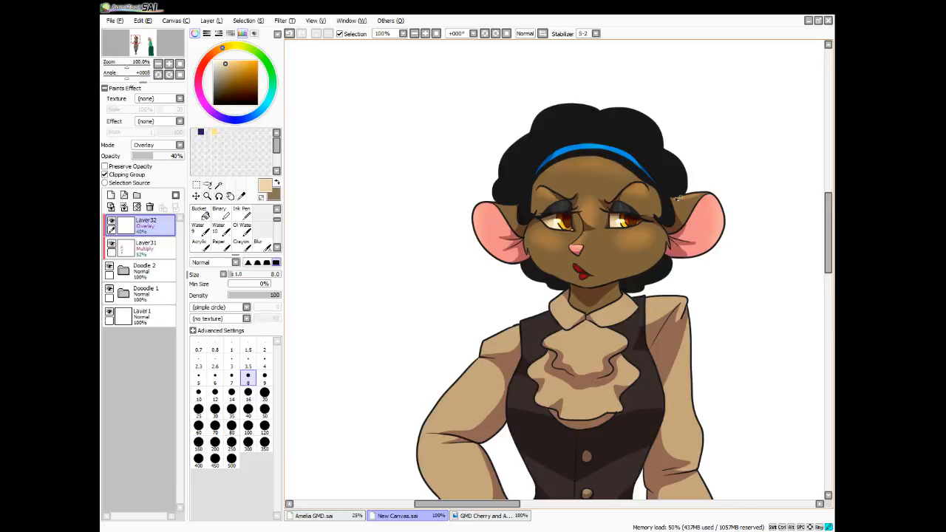
pyautogui.press('b')
pyautogui.moveTo(507, 207); pyautogui.dragTo(521, 206)
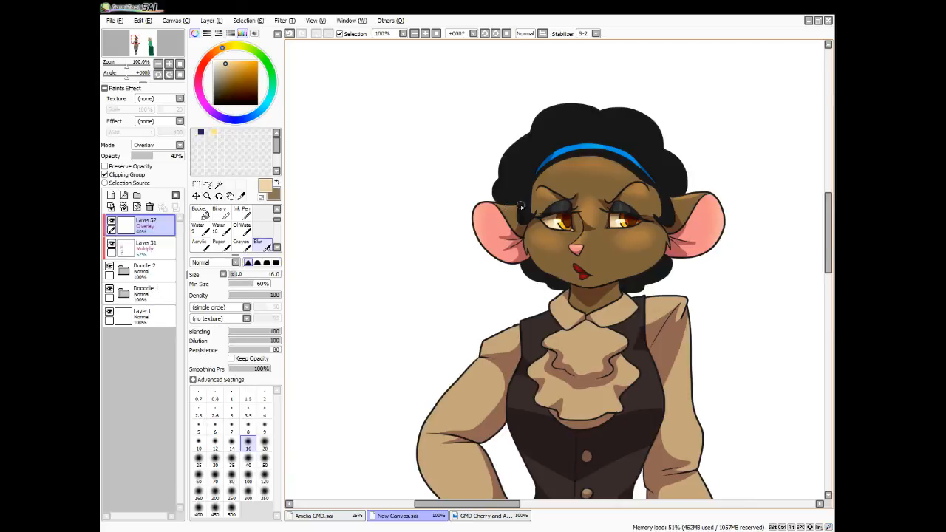
pyautogui.moveTo(707, 201); pyautogui.dragTo(683, 204)
pyautogui.press('n')
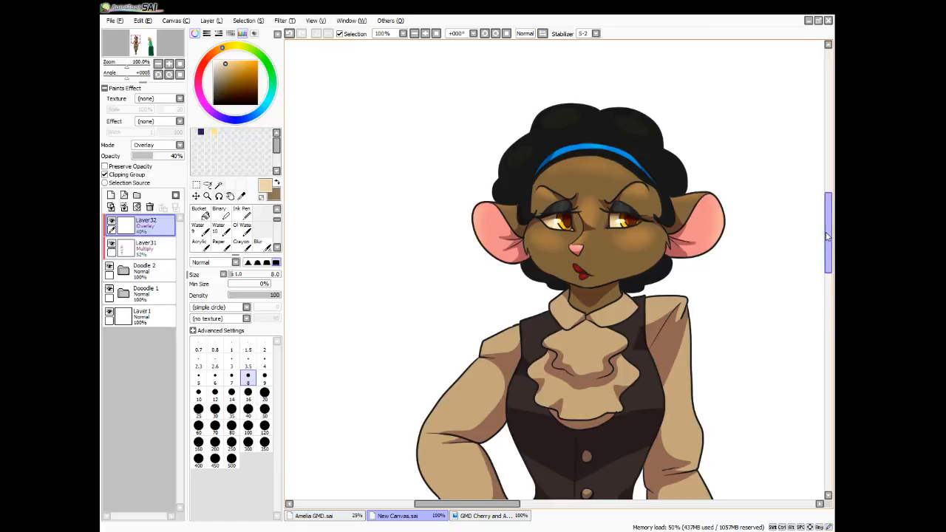
# Paint highlights on both halves of the shirt collar and blend them with the size 16 Blur brush
pyautogui.moveTo(828, 236); pyautogui.dragTo(828, 268)
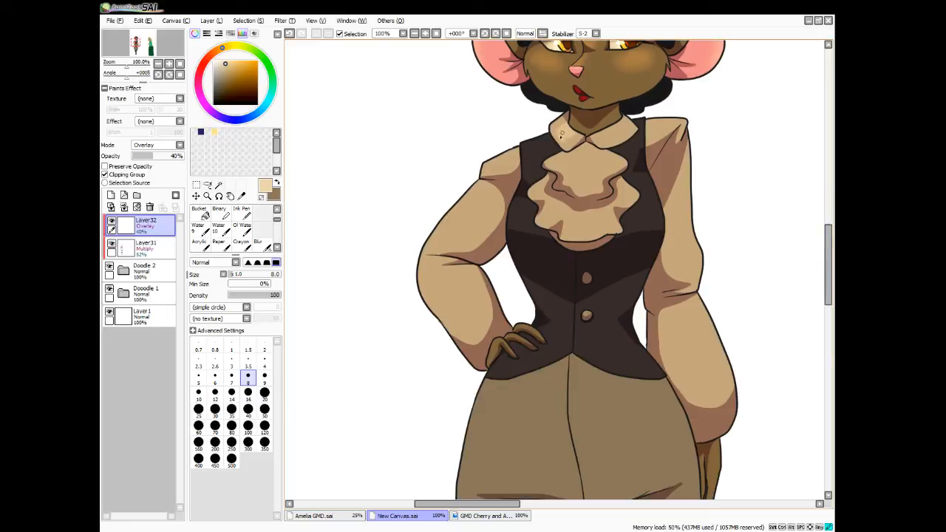
pyautogui.moveTo(610, 139)
pyautogui.mouseDown()
pyautogui.moveTo(628, 128)
pyautogui.moveTo(624, 119)
pyautogui.moveTo(600, 136)
pyautogui.mouseUp()
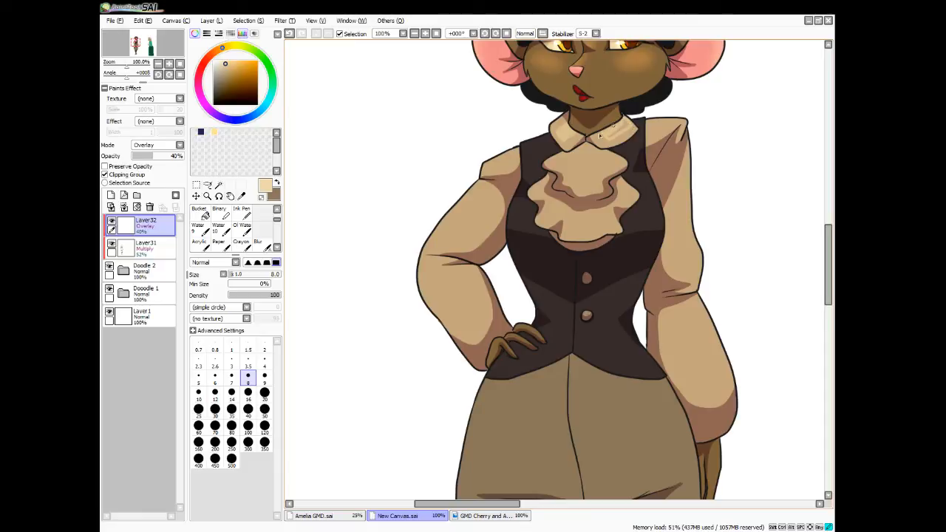
pyautogui.click(260, 242)
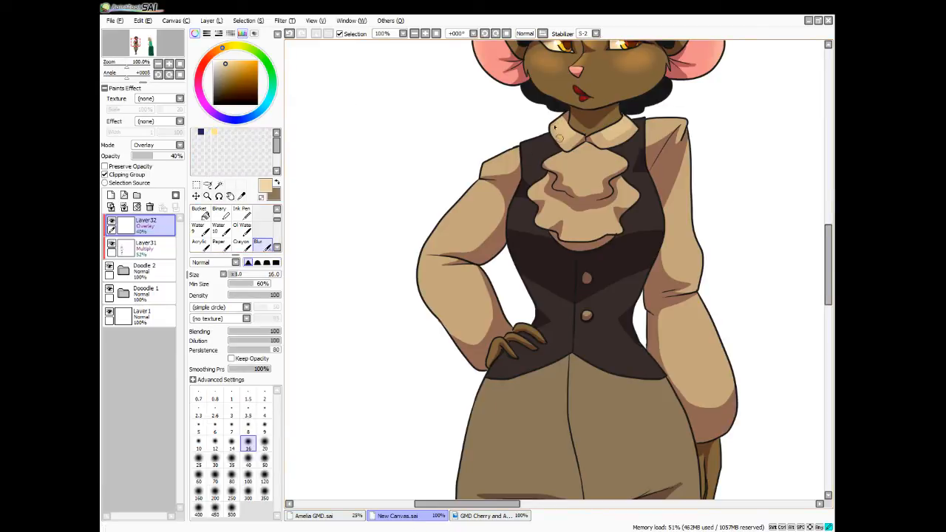
pyautogui.moveTo(559, 138); pyautogui.dragTo(574, 137)
pyautogui.moveTo(615, 142)
pyautogui.mouseDown()
pyautogui.moveTo(599, 137)
pyautogui.moveTo(627, 133)
pyautogui.moveTo(617, 137)
pyautogui.mouseUp()
# Paint fold highlights on the top ruffle of the cravat with the size 8 pen and blur them
pyautogui.press('n')
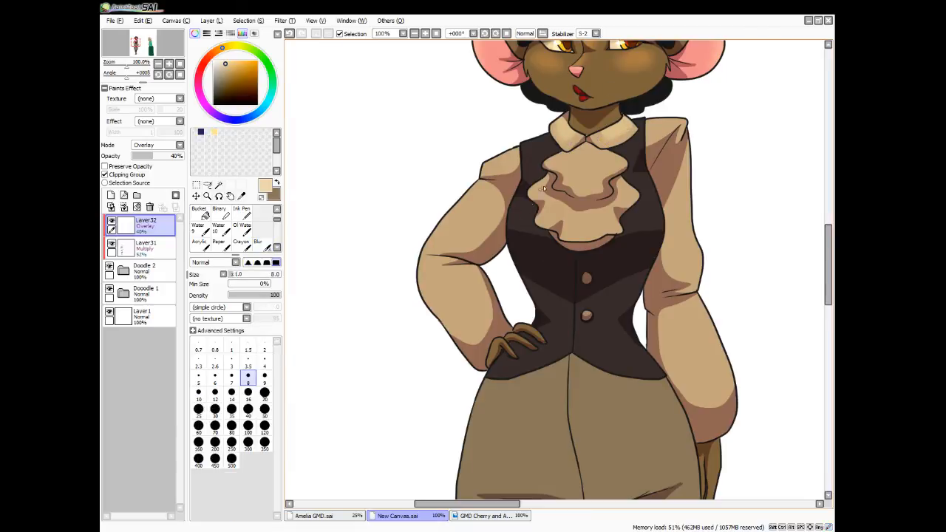
pyautogui.moveTo(570, 153)
pyautogui.mouseDown()
pyautogui.moveTo(572, 176)
pyautogui.moveTo(569, 157)
pyautogui.moveTo(567, 176)
pyautogui.moveTo(557, 161)
pyautogui.moveTo(562, 170)
pyautogui.moveTo(566, 157)
pyautogui.moveTo(554, 166)
pyautogui.moveTo(581, 170)
pyautogui.moveTo(582, 157)
pyautogui.moveTo(582, 191)
pyautogui.moveTo(594, 191)
pyautogui.moveTo(580, 157)
pyautogui.moveTo(581, 186)
pyautogui.moveTo(597, 191)
pyautogui.moveTo(584, 148)
pyautogui.mouseUp()
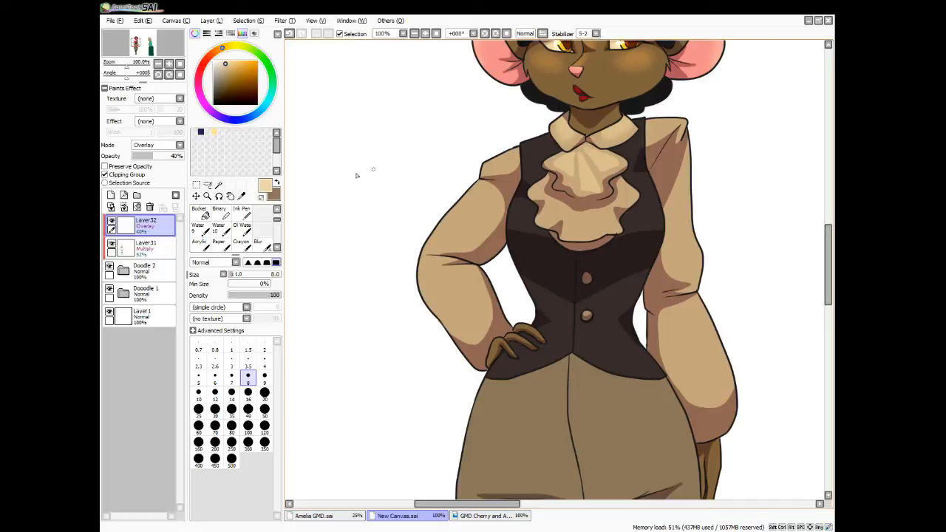
pyautogui.click(258, 242)
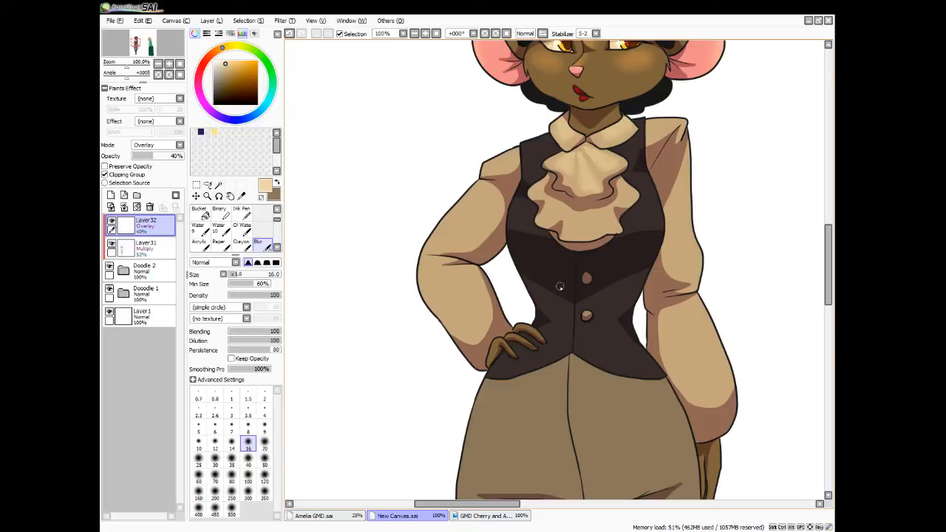
# Paint highlights on the lower and side ruffles of the cravat and soften them with the Blur brush
pyautogui.press('n')
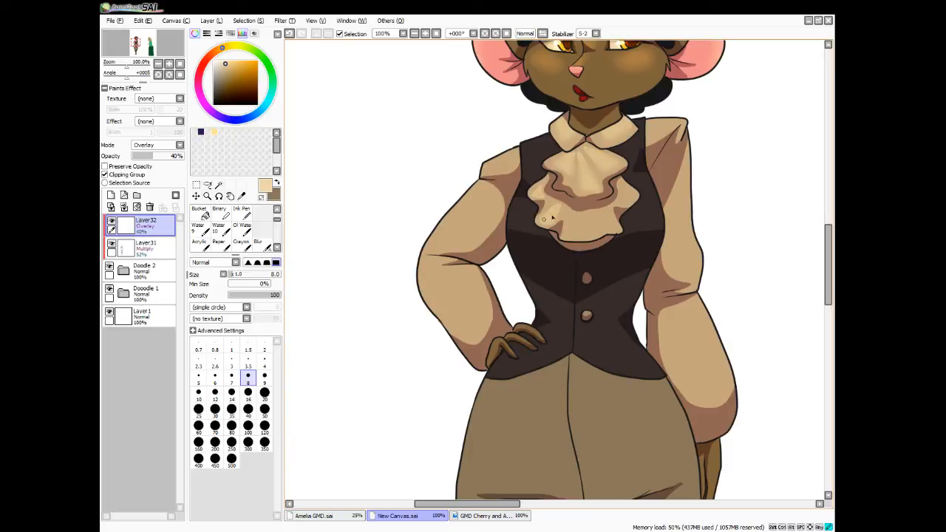
pyautogui.moveTo(573, 220)
pyautogui.mouseDown()
pyautogui.moveTo(593, 233)
pyautogui.moveTo(609, 231)
pyautogui.moveTo(600, 216)
pyautogui.moveTo(576, 217)
pyautogui.mouseUp()
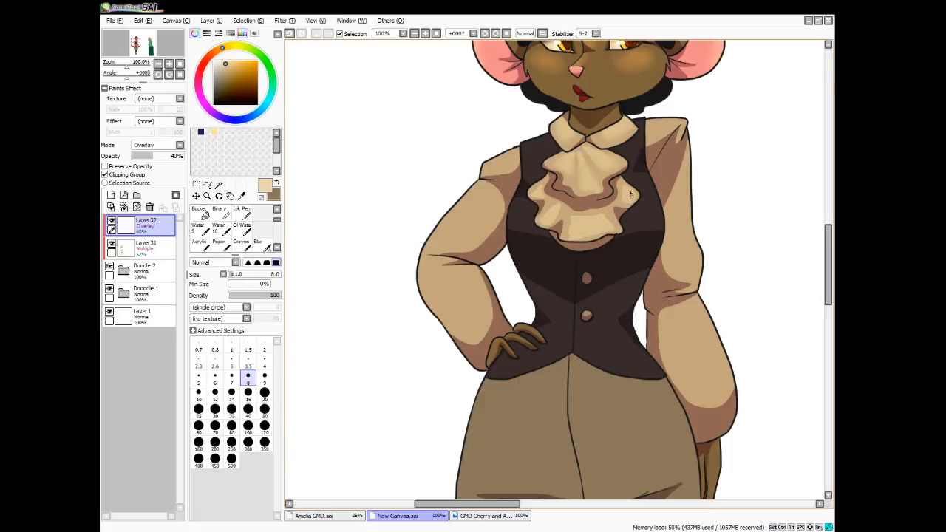
pyautogui.click(257, 244)
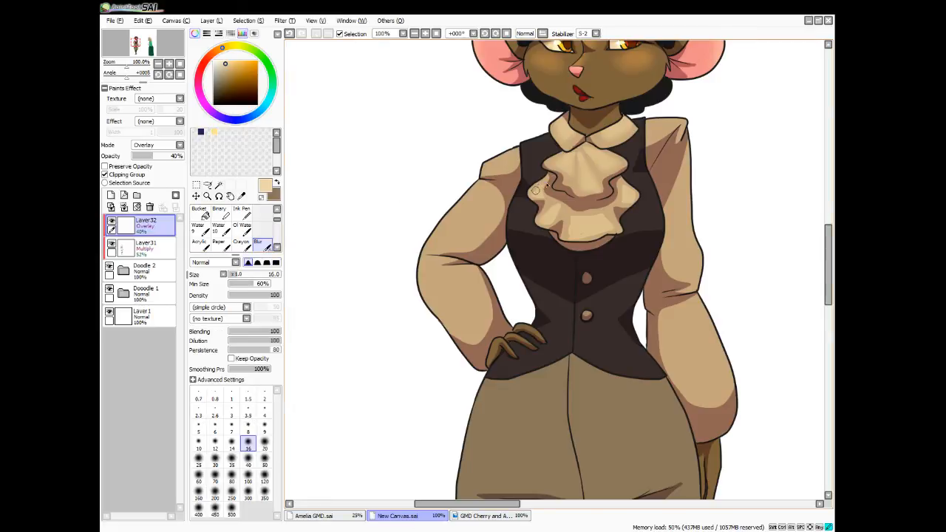
pyautogui.moveTo(535, 191); pyautogui.dragTo(551, 224)
pyautogui.moveTo(625, 197)
pyautogui.mouseDown()
pyautogui.moveTo(624, 185)
pyautogui.moveTo(636, 198)
pyautogui.mouseUp()
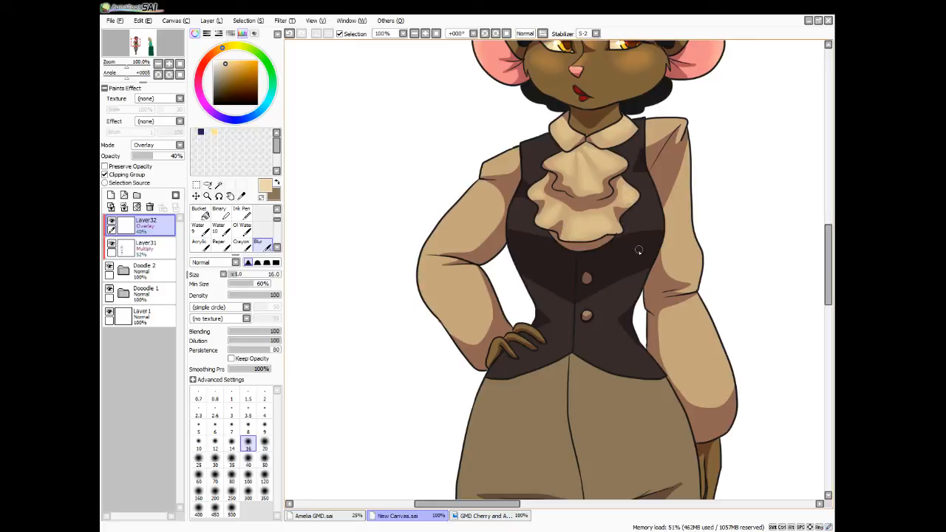
# Paint highlights along the tops of both shoulders, blend them with the Blur brush and return to the size 8 pen
pyautogui.press('e')
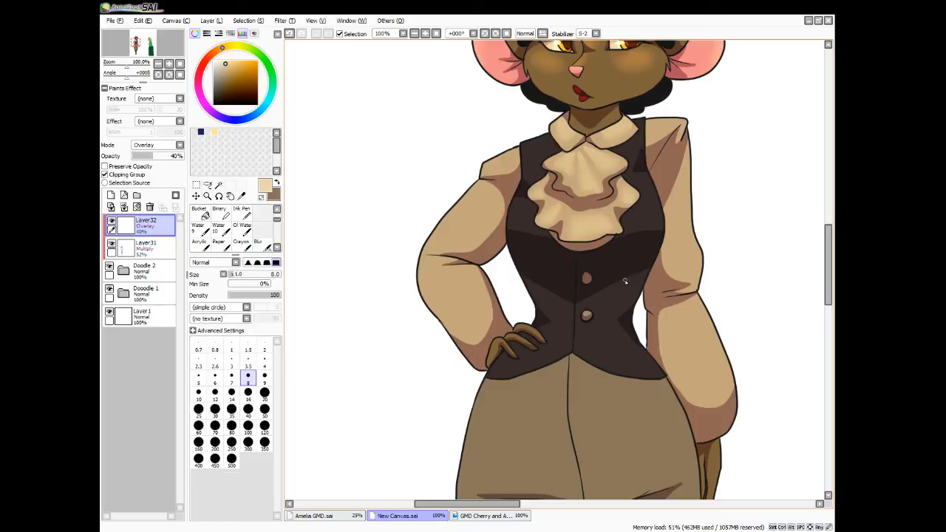
pyautogui.moveTo(539, 140)
pyautogui.mouseDown()
pyautogui.moveTo(548, 139)
pyautogui.moveTo(487, 170)
pyautogui.mouseUp()
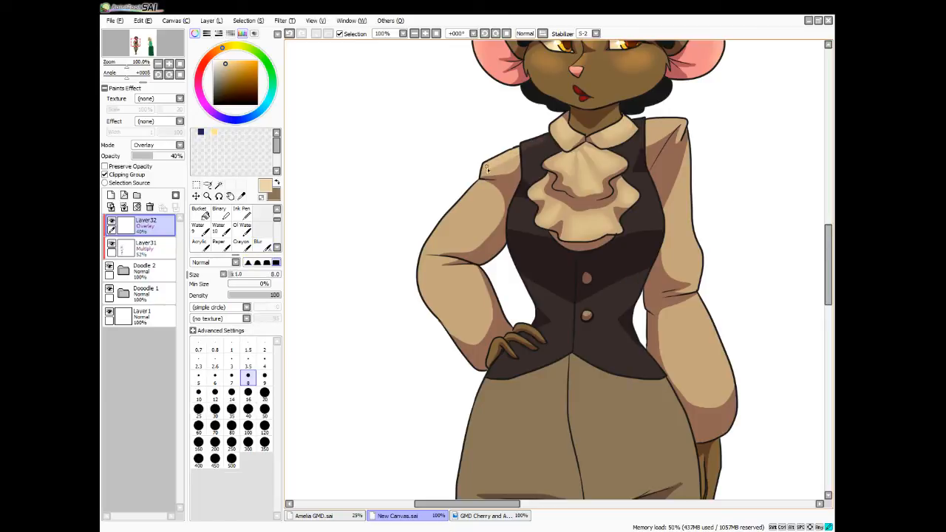
pyautogui.moveTo(541, 142); pyautogui.dragTo(558, 135)
pyautogui.moveTo(676, 119)
pyautogui.mouseDown()
pyautogui.moveTo(650, 122)
pyautogui.moveTo(675, 122)
pyautogui.moveTo(645, 137)
pyautogui.moveTo(646, 129)
pyautogui.mouseUp()
pyautogui.click(258, 242)
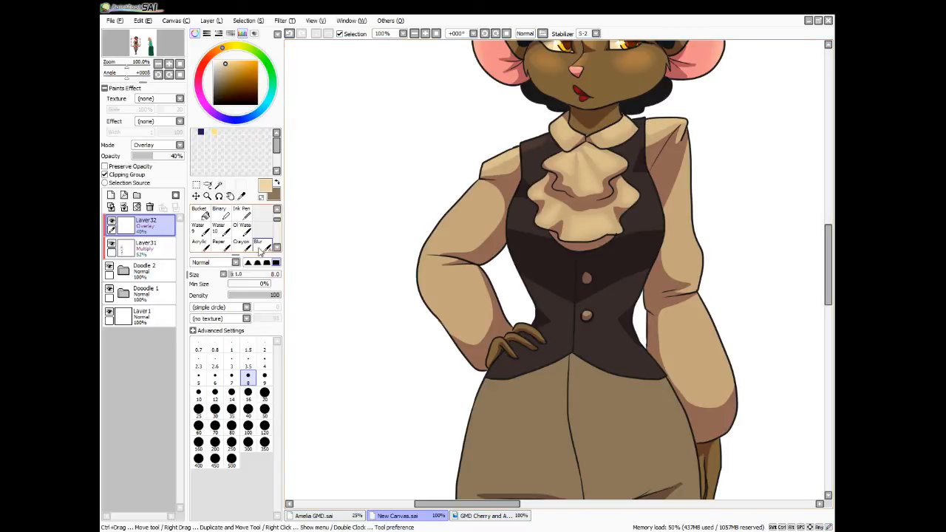
pyautogui.moveTo(488, 167); pyautogui.dragTo(531, 149)
pyautogui.moveTo(673, 127); pyautogui.dragTo(671, 126)
pyautogui.scroll(-3, 647, 163)
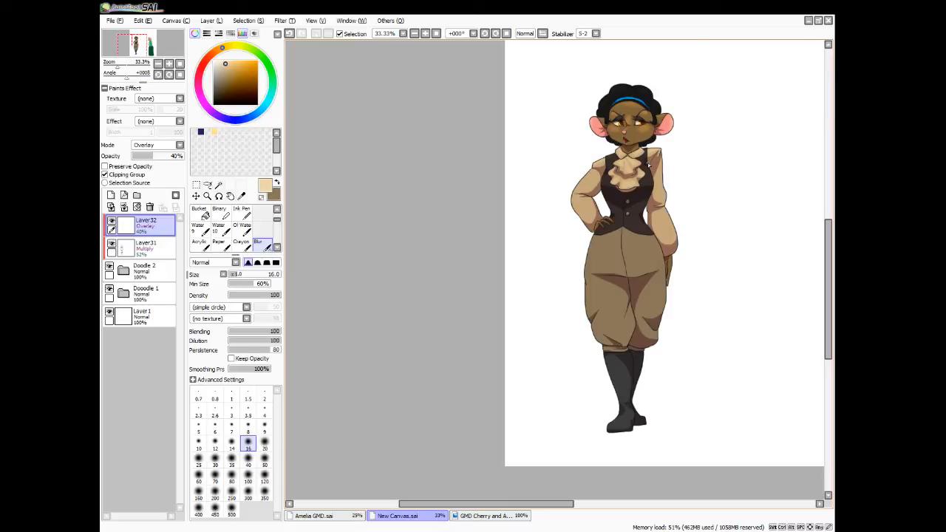
pyautogui.press('e')
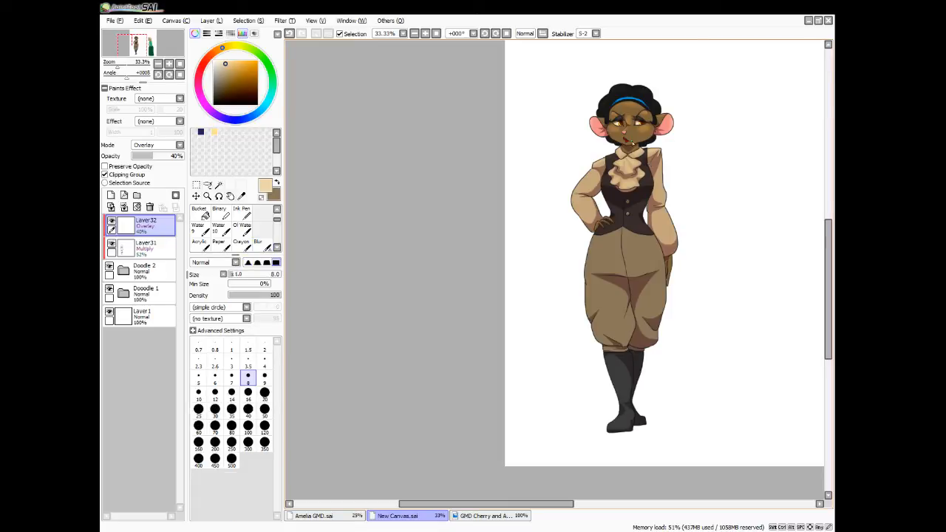
# Paint highlights on the chin and both upper sleeves with the size 8 pen and soften them with the size 16 Blur brush
pyautogui.moveTo(630, 136)
pyautogui.mouseDown()
pyautogui.moveTo(635, 195)
pyautogui.moveTo(633, 144)
pyautogui.mouseUp()
pyautogui.click(262, 244)
pyautogui.press('e')
pyautogui.moveTo(589, 177); pyautogui.dragTo(590, 177)
pyautogui.moveTo(664, 183); pyautogui.dragTo(659, 201)
pyautogui.click(261, 245)
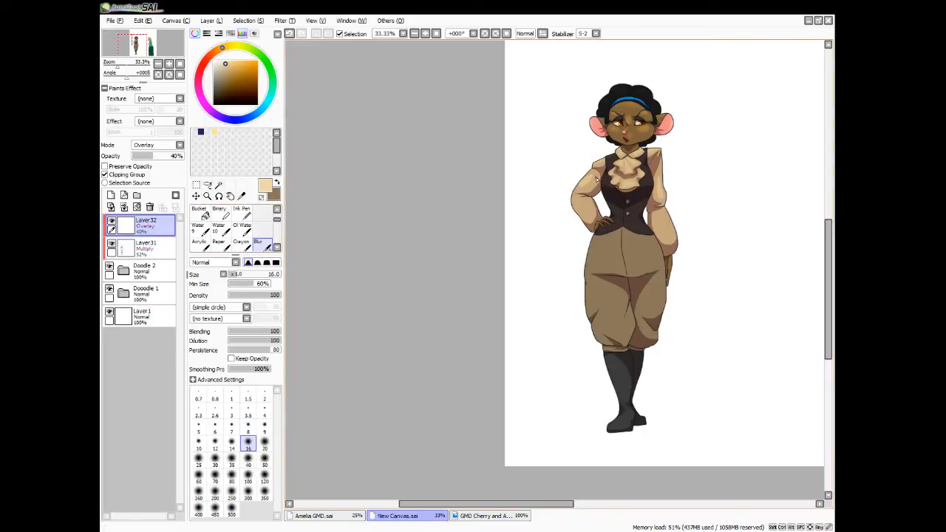
pyautogui.moveTo(597, 178)
pyautogui.mouseDown()
pyautogui.moveTo(580, 193)
pyautogui.moveTo(601, 176)
pyautogui.mouseUp()
pyautogui.moveTo(664, 185); pyautogui.dragTo(658, 175)
pyautogui.moveTo(664, 211); pyautogui.dragTo(662, 166)
pyautogui.scroll(2, 654, 255)
pyautogui.moveTo(516, 111); pyautogui.dragTo(510, 95)
pyautogui.moveTo(670, 109)
pyautogui.mouseDown()
pyautogui.moveTo(663, 120)
pyautogui.moveTo(702, 100)
pyautogui.mouseUp()
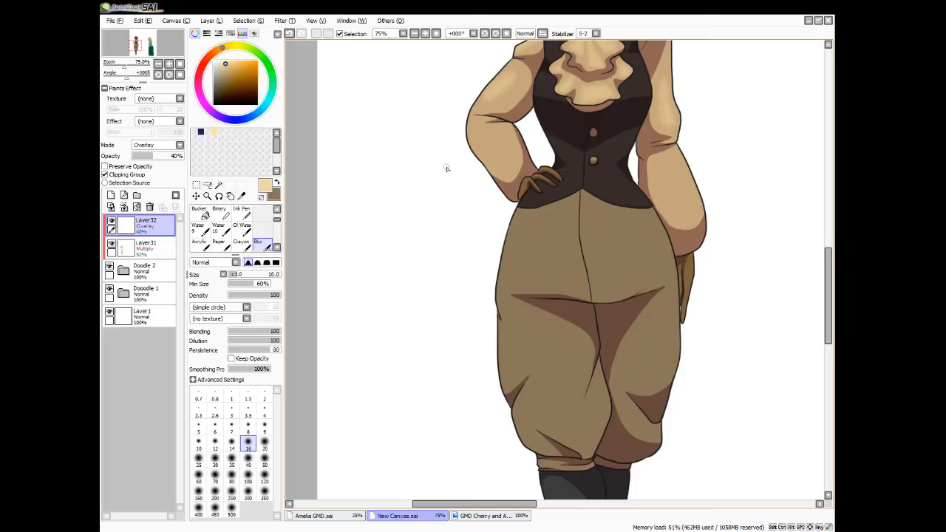
# Paint highlights on both lower sleeves with the pen enlarged to size 16 and blend them with the Blur brush
pyautogui.press('e')
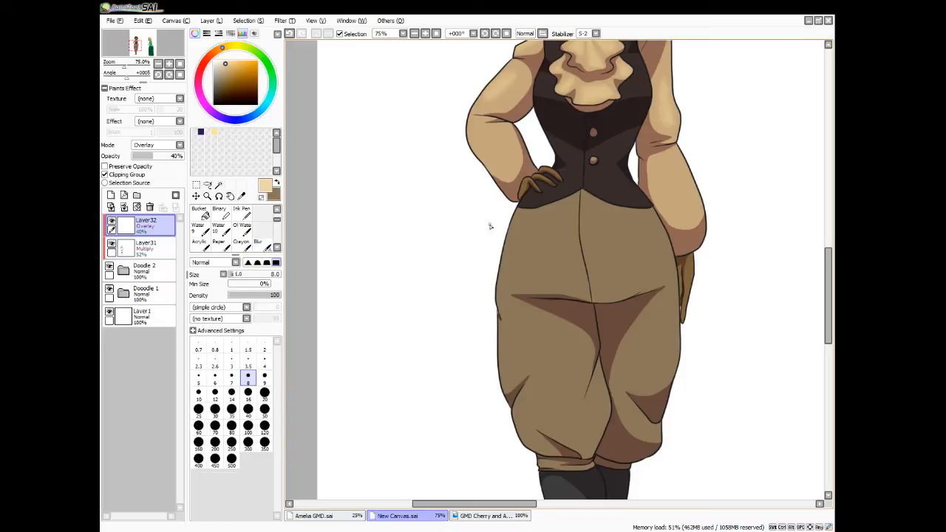
pyautogui.press(']')
pyautogui.press(']')
pyautogui.press(']')
pyautogui.press(']')
pyautogui.press(']')
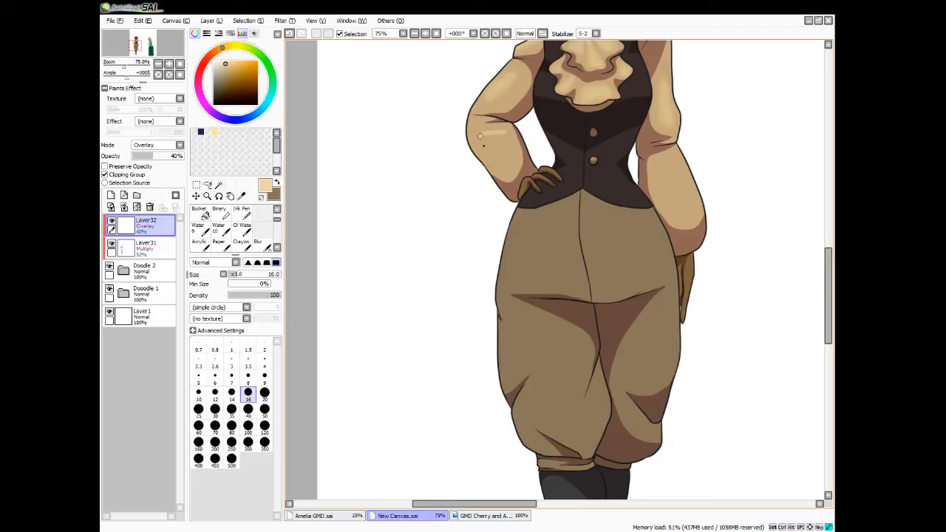
pyautogui.moveTo(502, 139)
pyautogui.mouseDown()
pyautogui.moveTo(497, 148)
pyautogui.moveTo(489, 142)
pyautogui.moveTo(495, 133)
pyautogui.mouseUp()
pyautogui.moveTo(675, 164); pyautogui.dragTo(685, 209)
pyautogui.click(270, 242)
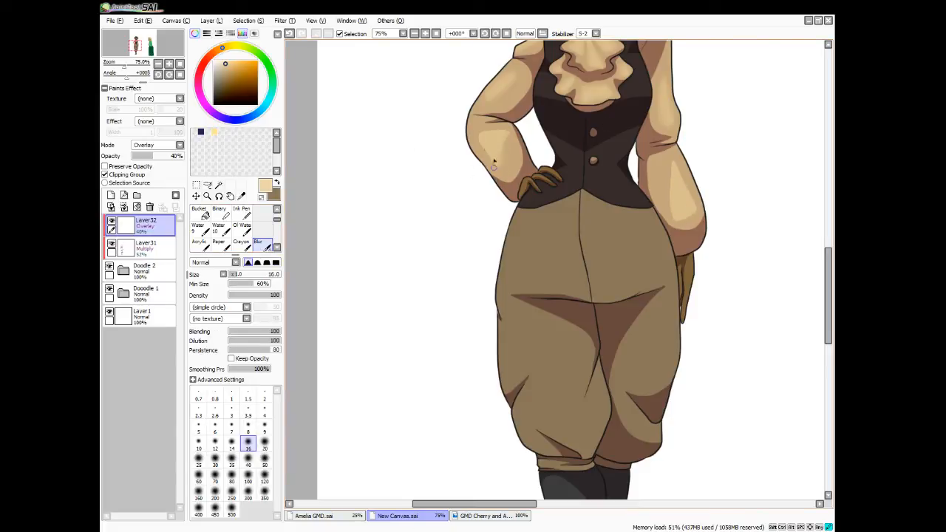
pyautogui.moveTo(477, 139); pyautogui.dragTo(480, 144)
pyautogui.moveTo(670, 175); pyautogui.dragTo(669, 164)
pyautogui.moveTo(670, 211); pyautogui.dragTo(681, 218)
pyautogui.moveTo(684, 186)
pyautogui.mouseDown()
pyautogui.moveTo(677, 168)
pyautogui.moveTo(684, 215)
pyautogui.moveTo(670, 186)
pyautogui.mouseUp()
# Paint highlights on both sides of the vest's chest with the size 16 pen and blur them
pyautogui.press('n')
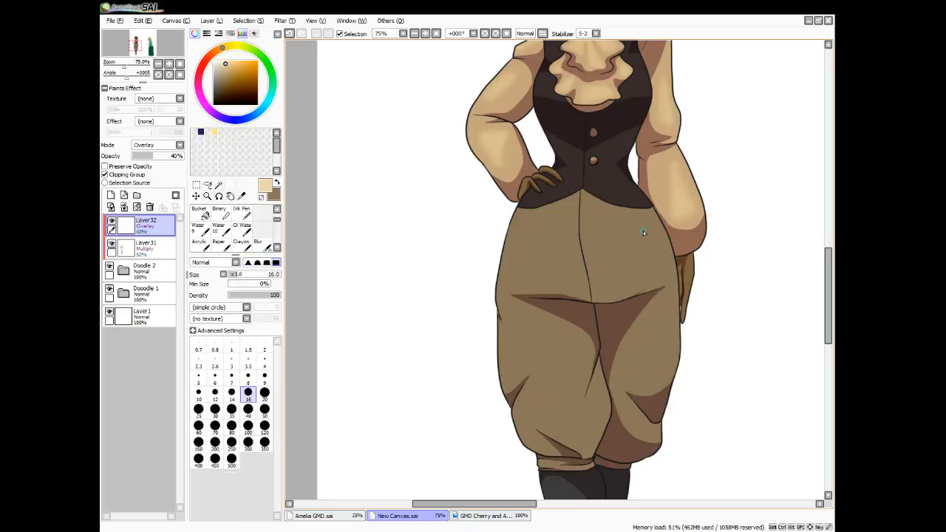
pyautogui.moveTo(546, 89); pyautogui.dragTo(546, 89)
pyautogui.click(257, 242)
pyautogui.moveTo(547, 89); pyautogui.dragTo(545, 80)
pyautogui.moveTo(630, 89); pyautogui.dragTo(650, 89)
# View the whole figure and set the Overlay highlight layer's opacity to 41%
pyautogui.scroll(-3, 643, 67)
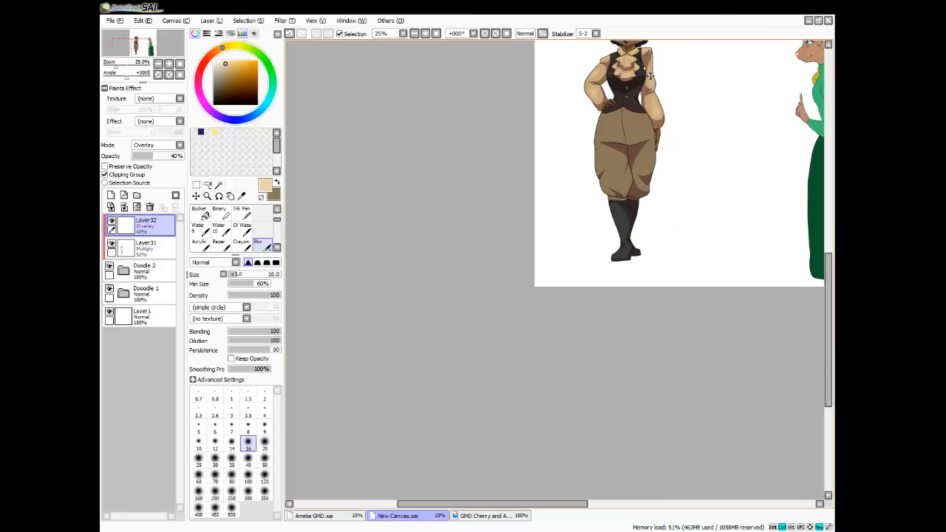
pyautogui.moveTo(833, 303); pyautogui.dragTo(833, 273)
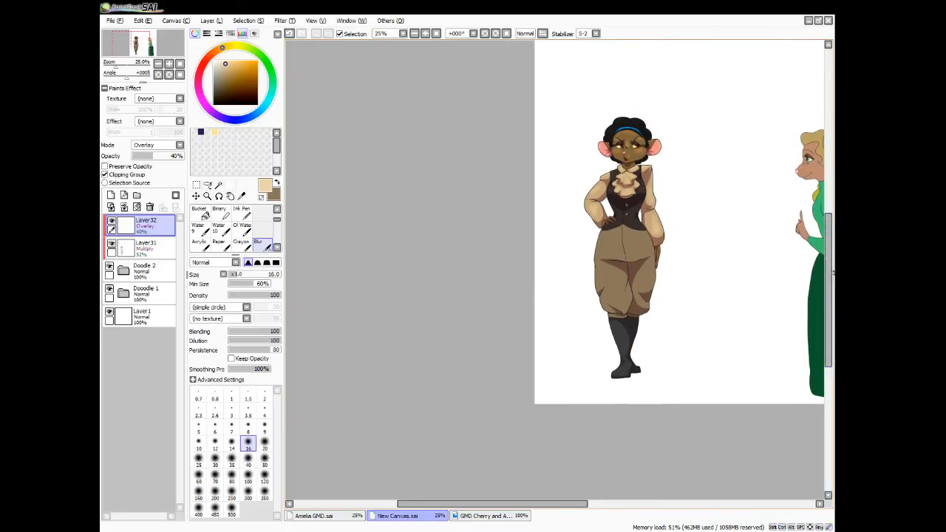
pyautogui.moveTo(155, 157); pyautogui.dragTo(155, 154)
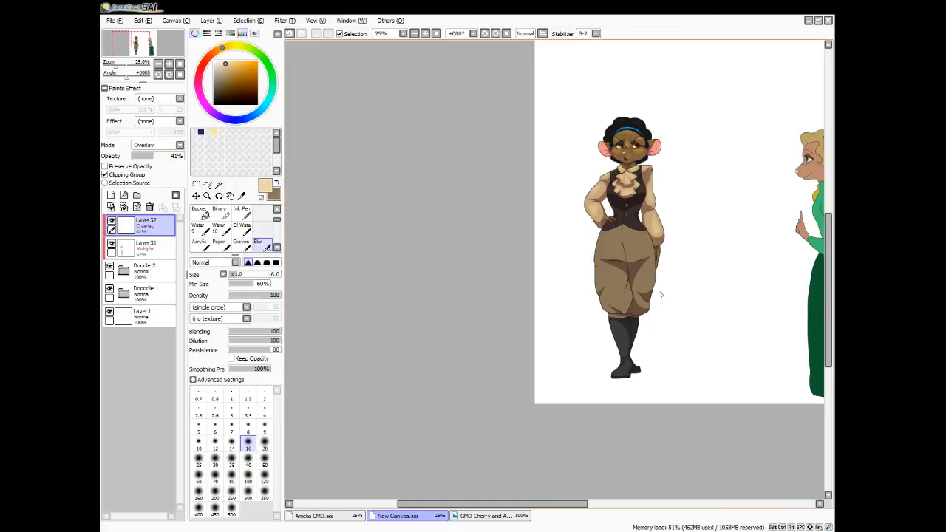
# Paint a highlight along the glove of the lowered hand with the size 16 pen and blend it with the Blur brush
pyautogui.scroll(3, 661, 295)
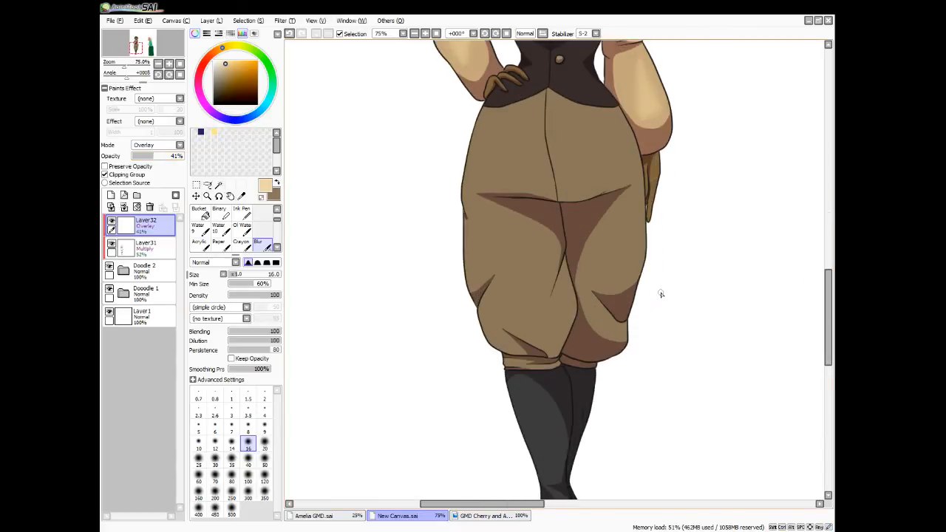
pyautogui.press('e')
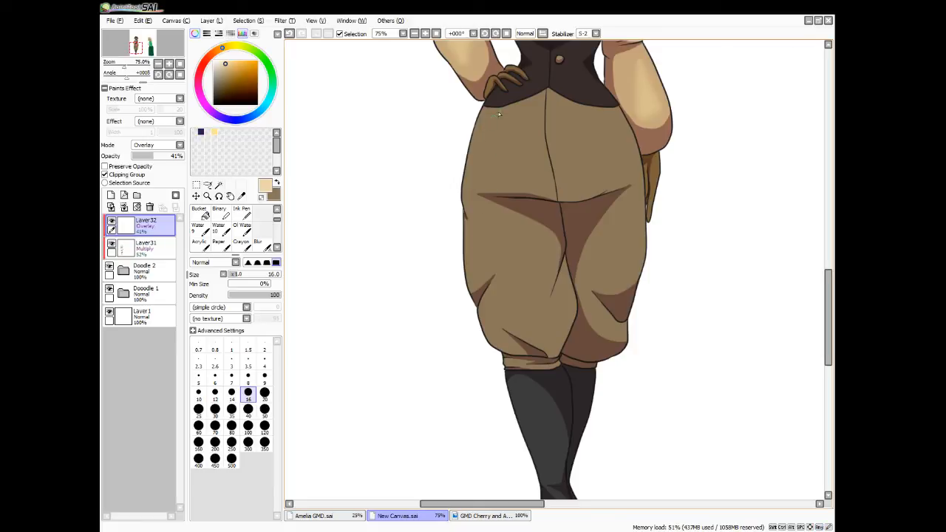
pyautogui.moveTo(657, 165)
pyautogui.mouseDown()
pyautogui.moveTo(658, 157)
pyautogui.moveTo(649, 229)
pyautogui.mouseUp()
pyautogui.click(258, 242)
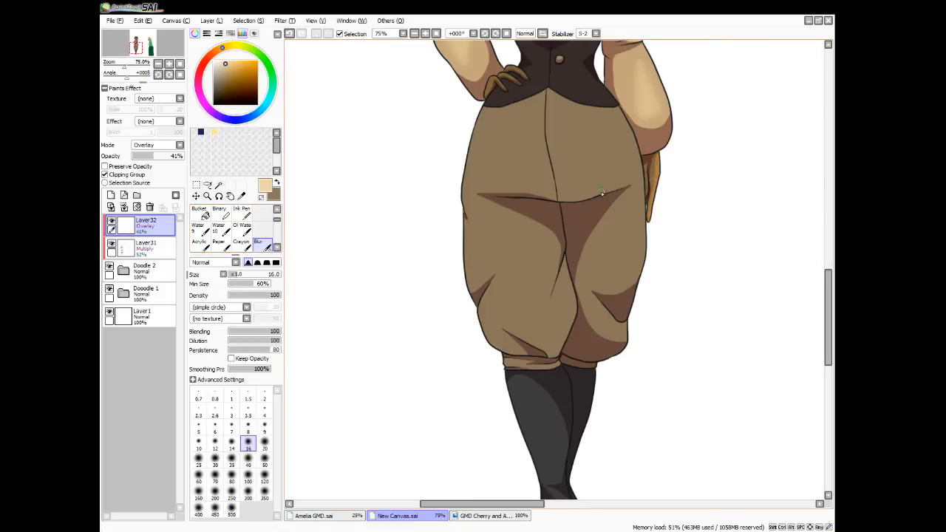
# Outline two triangular highlights on the left trouser leg, fill the lower one using Magic Wand and Bucket, and deselect
pyautogui.click(231, 210)
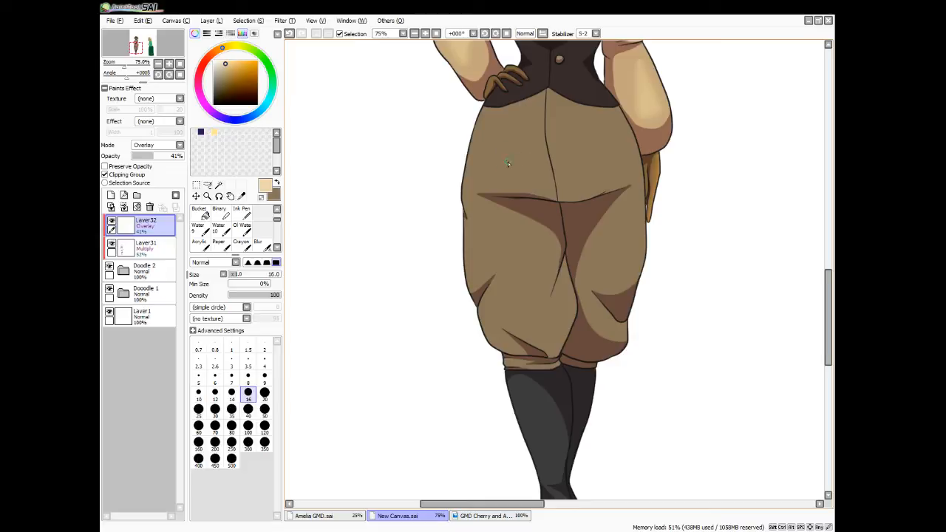
pyautogui.moveTo(477, 223)
pyautogui.mouseDown()
pyautogui.moveTo(479, 255)
pyautogui.moveTo(521, 241)
pyautogui.moveTo(480, 233)
pyautogui.moveTo(495, 252)
pyautogui.moveTo(501, 246)
pyautogui.moveTo(488, 235)
pyautogui.moveTo(497, 246)
pyautogui.moveTo(484, 258)
pyautogui.moveTo(508, 239)
pyautogui.moveTo(518, 247)
pyautogui.moveTo(522, 287)
pyautogui.moveTo(509, 317)
pyautogui.moveTo(555, 341)
pyautogui.moveTo(542, 259)
pyautogui.mouseUp()
pyautogui.click(218, 184)
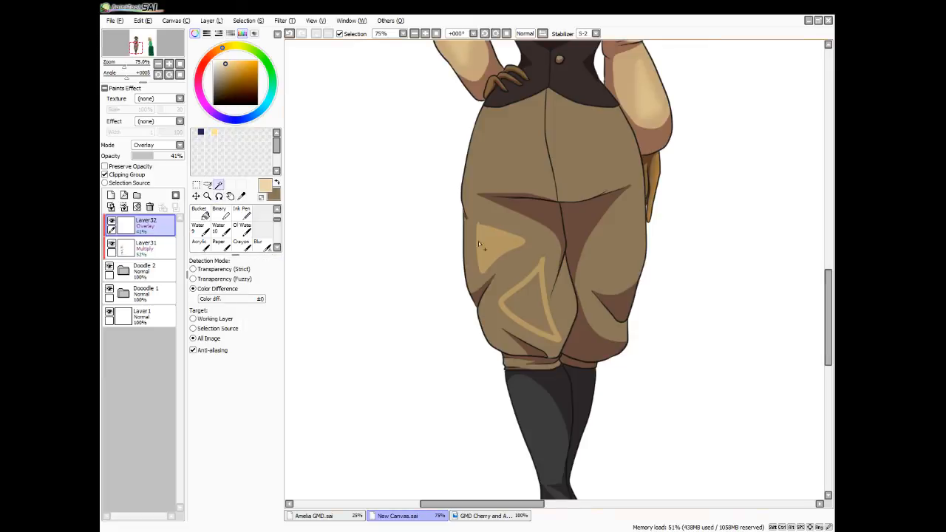
pyautogui.click(526, 293)
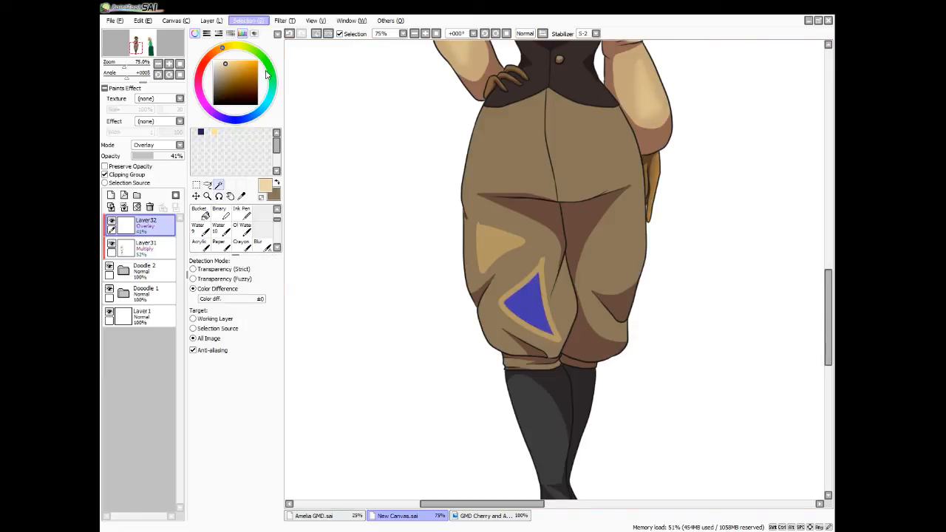
pyautogui.click(200, 214)
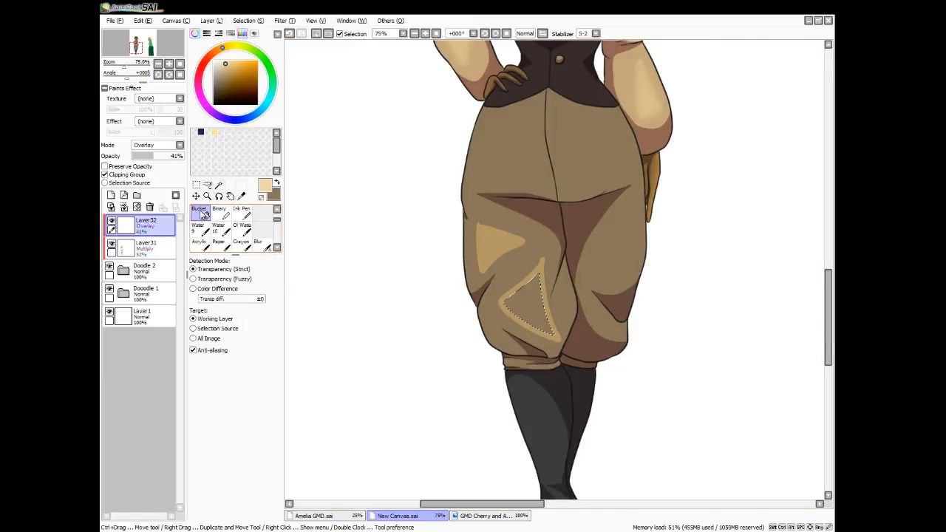
pyautogui.click(531, 319)
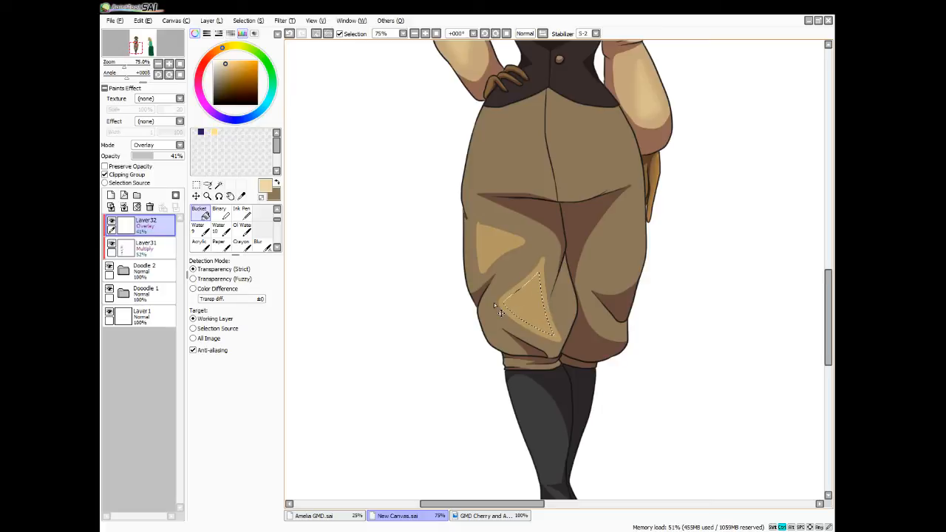
pyautogui.hotkey('ctrl', 'd')
# Blend the two highlights on the left trouser leg with the Blur brush enlarged to size 40
pyautogui.click(258, 244)
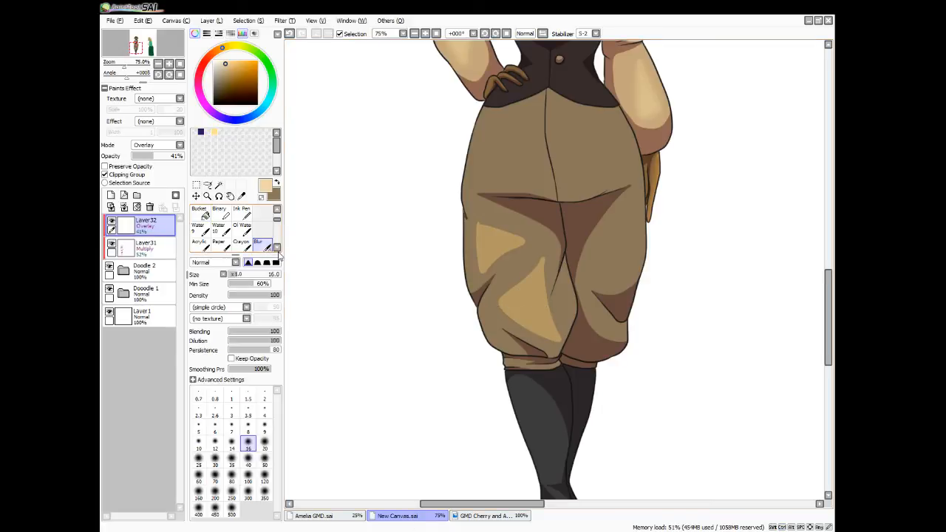
pyautogui.press(']')
pyautogui.press(']')
pyautogui.press(']')
pyautogui.press(']')
pyautogui.press(']')
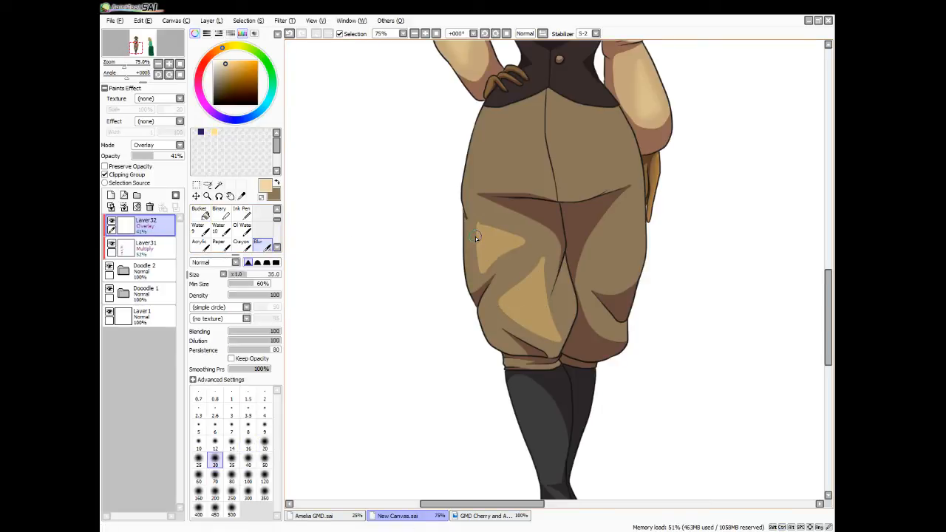
pyautogui.moveTo(516, 240)
pyautogui.mouseDown()
pyautogui.moveTo(492, 259)
pyautogui.moveTo(477, 230)
pyautogui.moveTo(509, 255)
pyautogui.moveTo(477, 277)
pyautogui.moveTo(550, 255)
pyautogui.moveTo(494, 307)
pyautogui.moveTo(551, 343)
pyautogui.moveTo(547, 311)
pyautogui.moveTo(549, 338)
pyautogui.mouseUp()
pyautogui.moveTo(543, 304)
pyautogui.mouseDown()
pyautogui.moveTo(520, 321)
pyautogui.moveTo(505, 312)
pyautogui.moveTo(539, 263)
pyautogui.moveTo(526, 288)
pyautogui.moveTo(557, 338)
pyautogui.mouseUp()
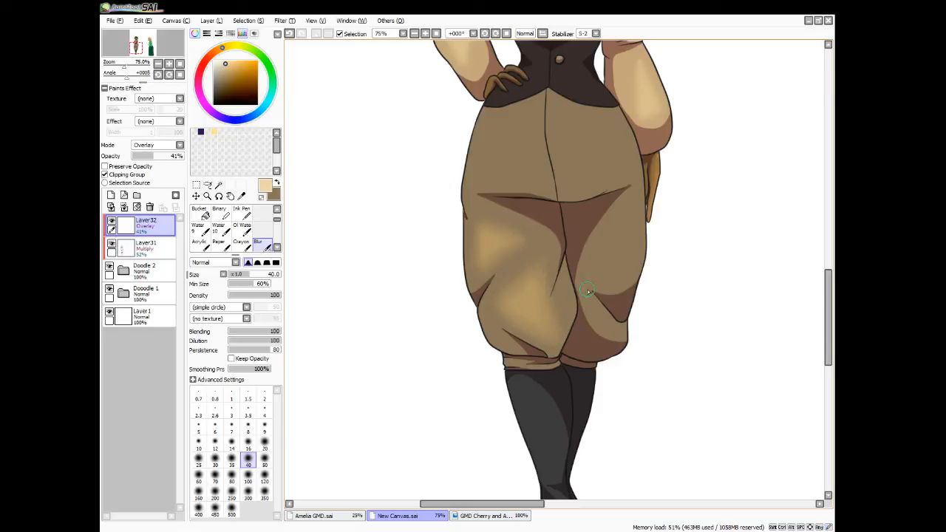
# Outline a highlight on each side of the trousers' hip area, fill both using Magic Wand and Bucket, and deselect
pyautogui.press('n')
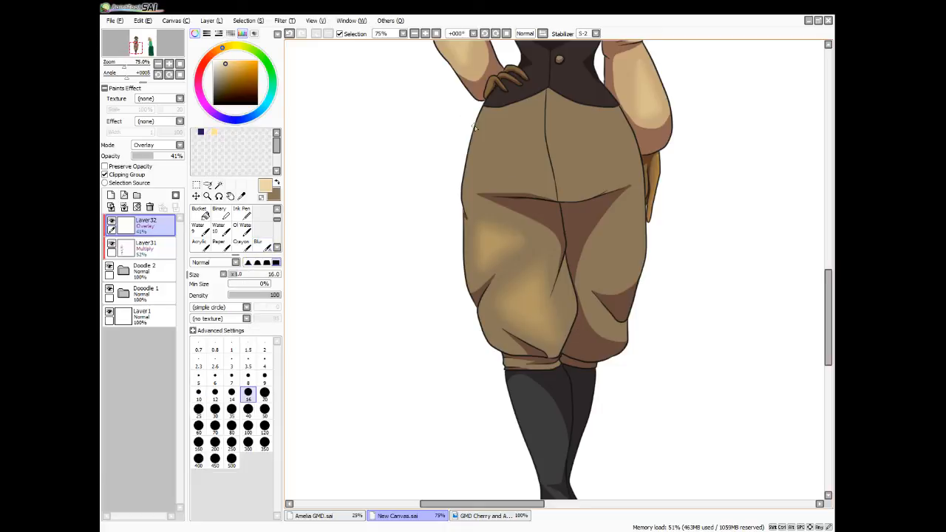
pyautogui.moveTo(497, 123)
pyautogui.mouseDown()
pyautogui.moveTo(503, 174)
pyautogui.moveTo(538, 152)
pyautogui.moveTo(496, 117)
pyautogui.mouseUp()
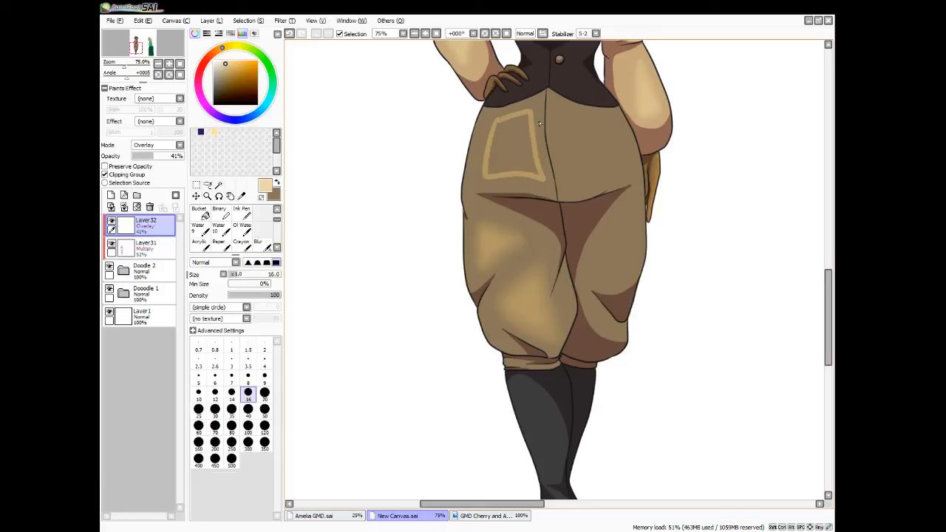
pyautogui.moveTo(567, 139)
pyautogui.mouseDown()
pyautogui.moveTo(611, 174)
pyautogui.moveTo(624, 150)
pyautogui.moveTo(616, 119)
pyautogui.moveTo(566, 117)
pyautogui.mouseUp()
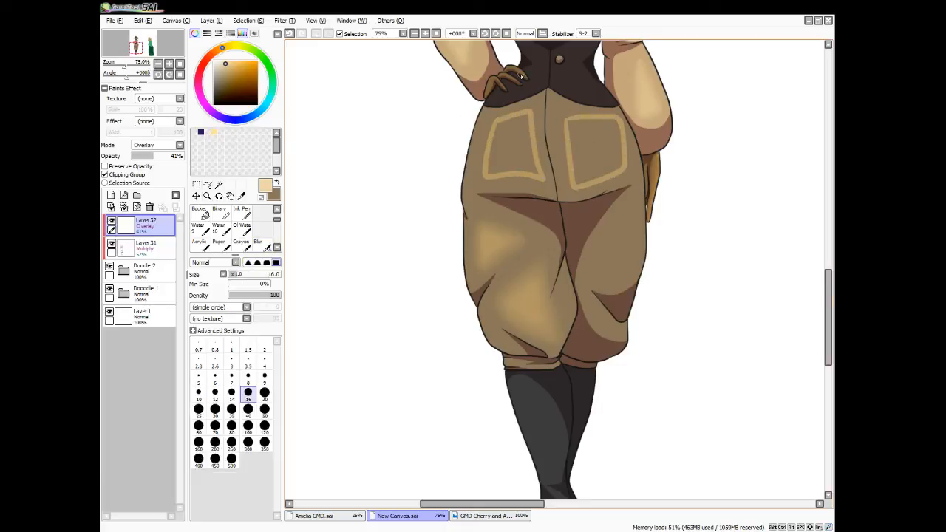
pyautogui.click(219, 184)
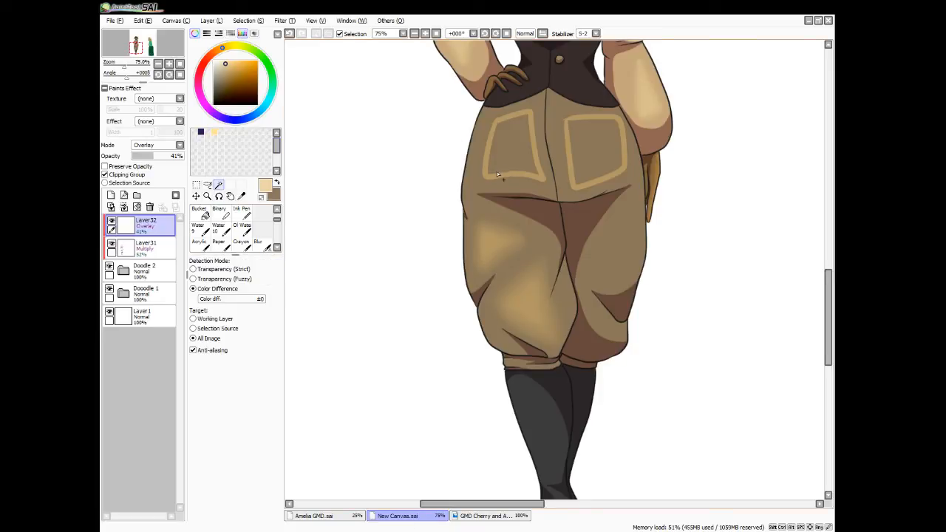
pyautogui.click(498, 151)
pyautogui.click(590, 158)
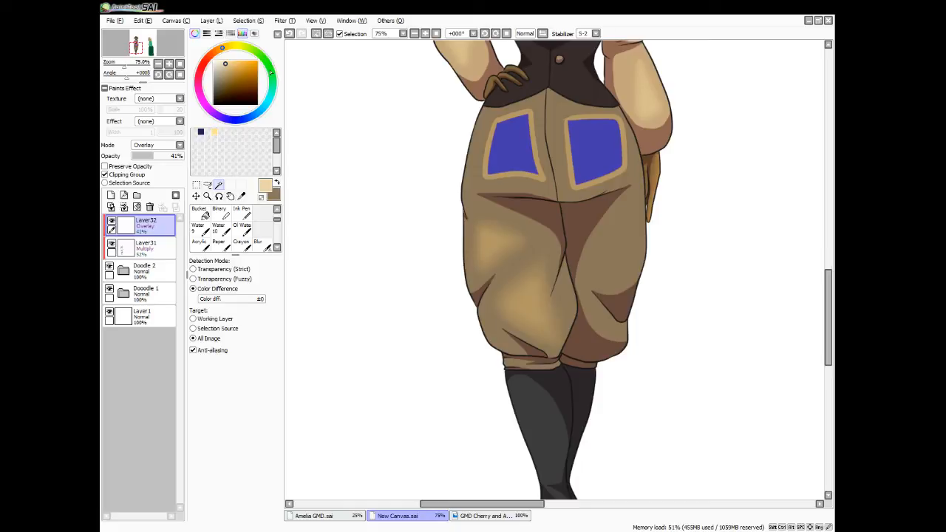
pyautogui.click(200, 213)
pyautogui.click(501, 170)
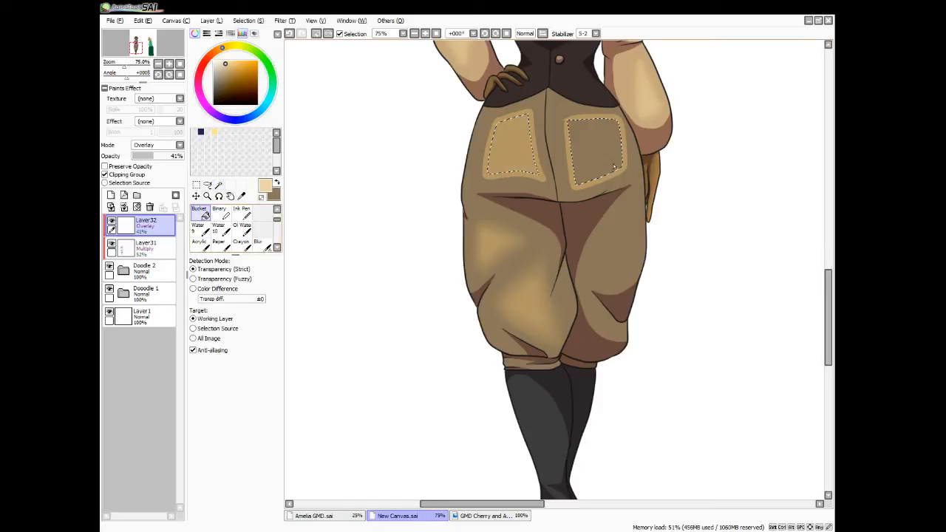
pyautogui.click(587, 152)
pyautogui.hotkey('ctrl', 'd')
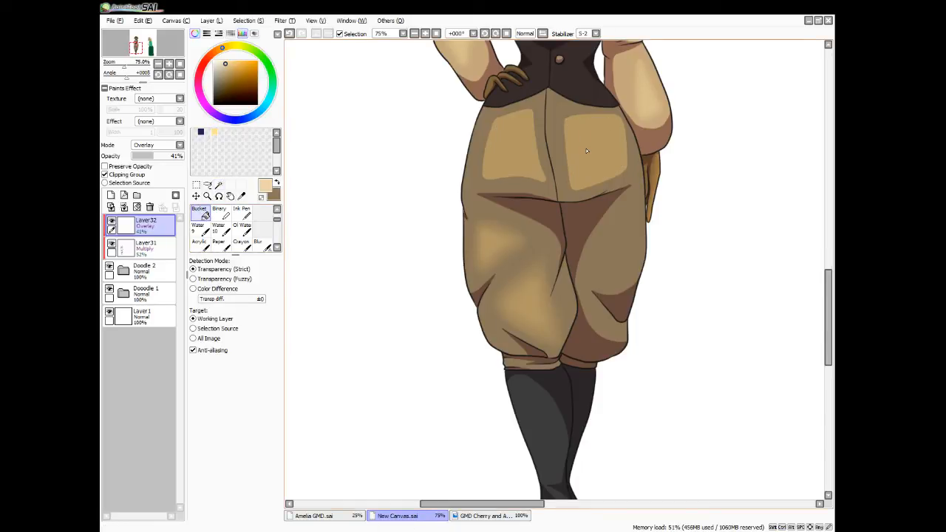
# Soften both hip highlights on the trousers with the size 40 Blur brush
pyautogui.click(258, 242)
pyautogui.moveTo(534, 109)
pyautogui.mouseDown()
pyautogui.moveTo(511, 113)
pyautogui.moveTo(494, 139)
pyautogui.moveTo(489, 177)
pyautogui.moveTo(523, 168)
pyautogui.moveTo(530, 122)
pyautogui.moveTo(521, 181)
pyautogui.mouseUp()
pyautogui.moveTo(541, 146)
pyautogui.mouseDown()
pyautogui.moveTo(529, 117)
pyautogui.moveTo(502, 141)
pyautogui.mouseUp()
pyautogui.moveTo(577, 121)
pyautogui.mouseDown()
pyautogui.moveTo(573, 182)
pyautogui.moveTo(589, 189)
pyautogui.moveTo(621, 176)
pyautogui.moveTo(617, 150)
pyautogui.mouseUp()
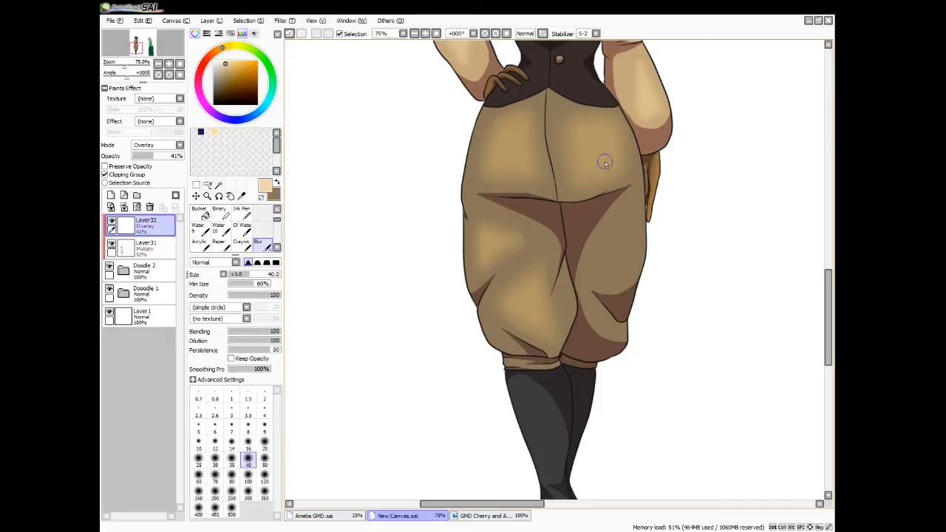
# Outline and fill a triangular highlight on the right trouser leg's outer thigh and blend it with the size 40 Blur brush
pyautogui.press('n')
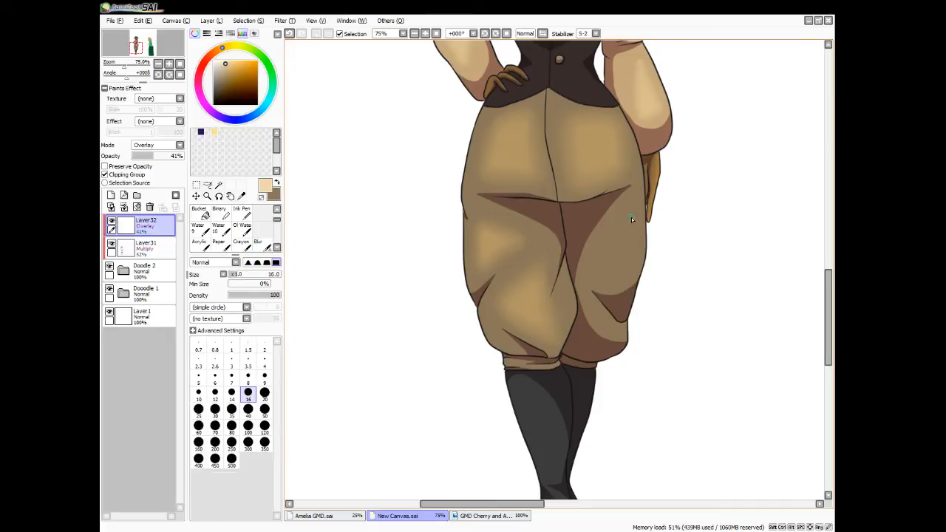
pyautogui.moveTo(630, 198)
pyautogui.mouseDown()
pyautogui.moveTo(623, 275)
pyautogui.moveTo(633, 196)
pyautogui.mouseUp()
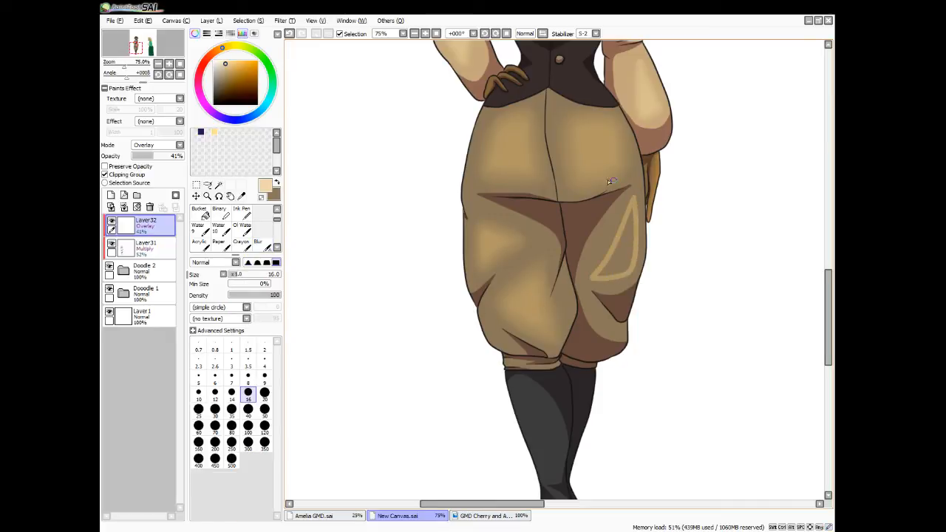
pyautogui.click(219, 185)
pyautogui.click(623, 264)
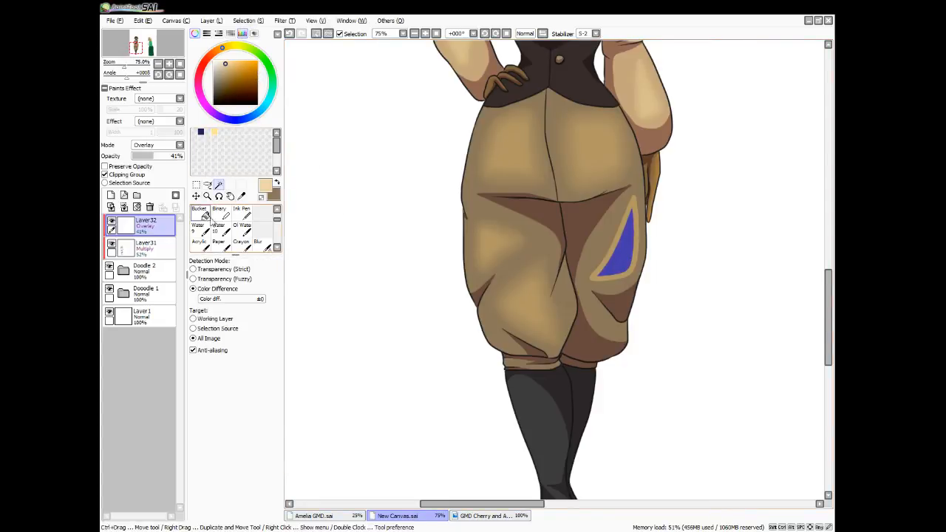
pyautogui.click(200, 211)
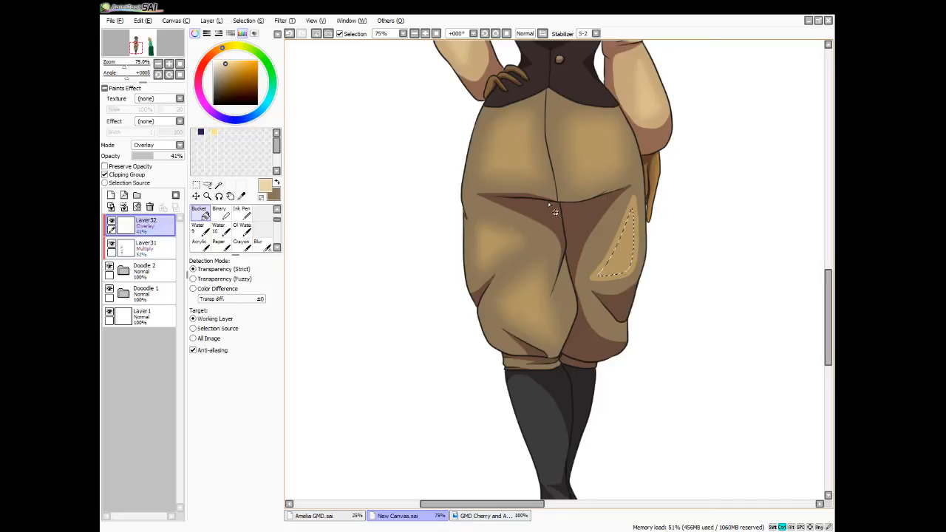
pyautogui.hotkey('ctrl', 'd')
pyautogui.click(258, 244)
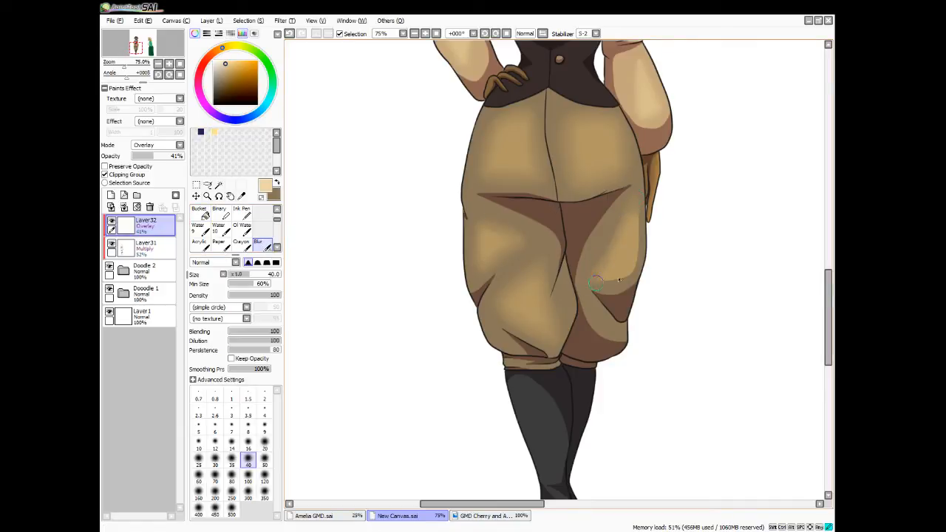
pyautogui.moveTo(619, 280)
pyautogui.mouseDown()
pyautogui.moveTo(640, 265)
pyautogui.moveTo(638, 215)
pyautogui.mouseUp()
pyautogui.moveTo(631, 278)
pyautogui.mouseDown()
pyautogui.moveTo(592, 279)
pyautogui.moveTo(617, 222)
pyautogui.moveTo(605, 260)
pyautogui.moveTo(621, 284)
pyautogui.mouseUp()
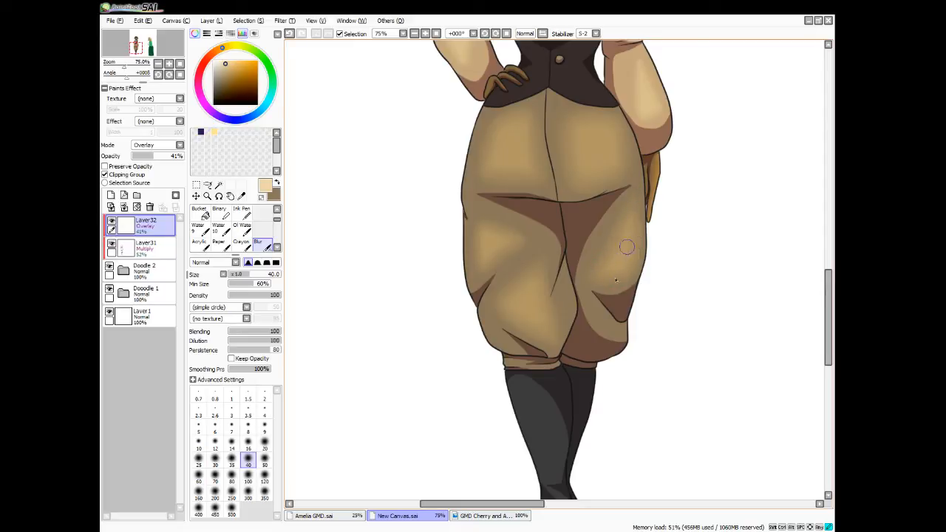
# Paint a curved highlight on the right trouser leg's lower fold with the size 16 brush and blend it with the size 40 Blur brush
pyautogui.press('e')
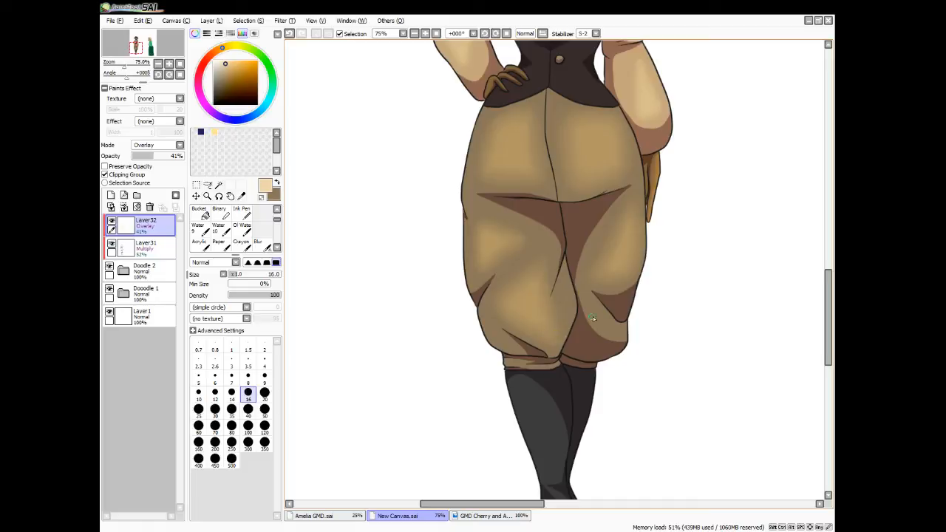
pyautogui.moveTo(586, 297); pyautogui.dragTo(620, 328)
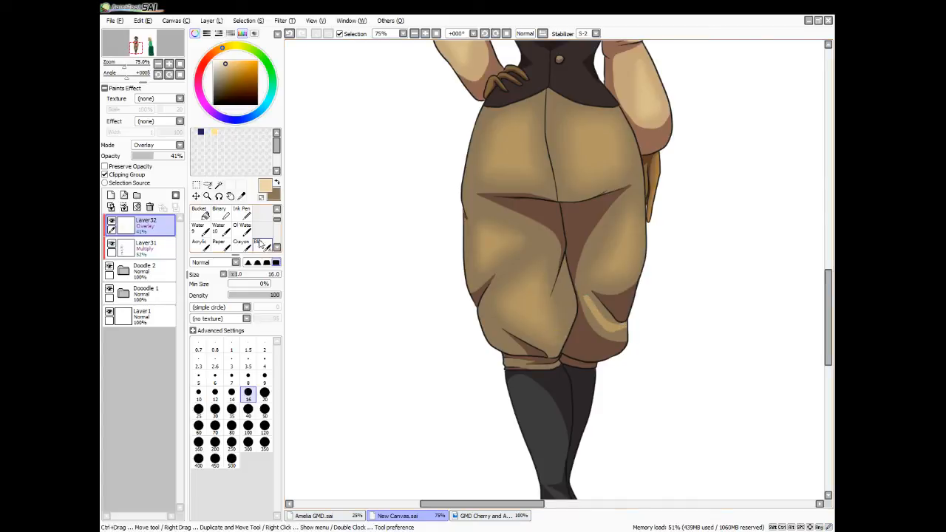
pyautogui.click(258, 242)
pyautogui.moveTo(598, 297)
pyautogui.mouseDown()
pyautogui.moveTo(617, 333)
pyautogui.moveTo(588, 308)
pyautogui.moveTo(628, 330)
pyautogui.moveTo(633, 358)
pyautogui.mouseUp()
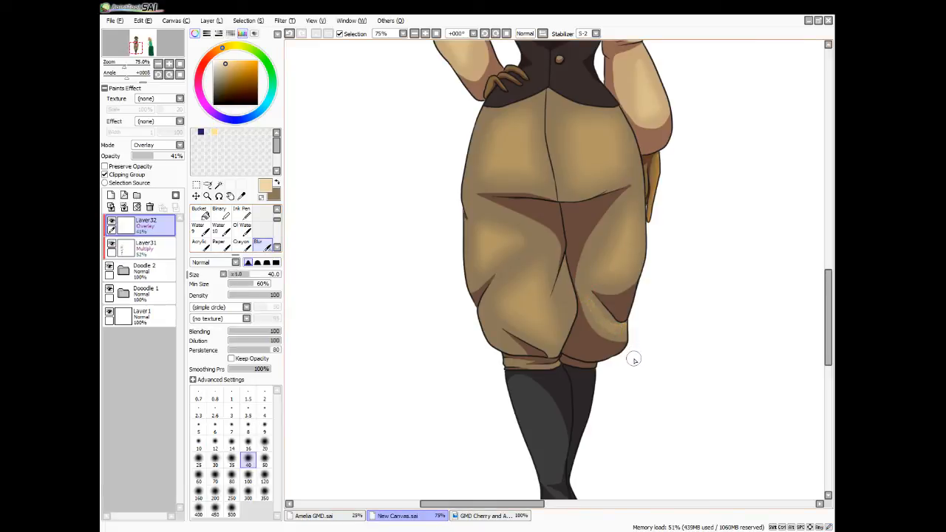
# Paint highlights on the front boot's shin, ankle and toe with the size 16 brush and blend them with the size 40 Blur brush
pyautogui.press('e')
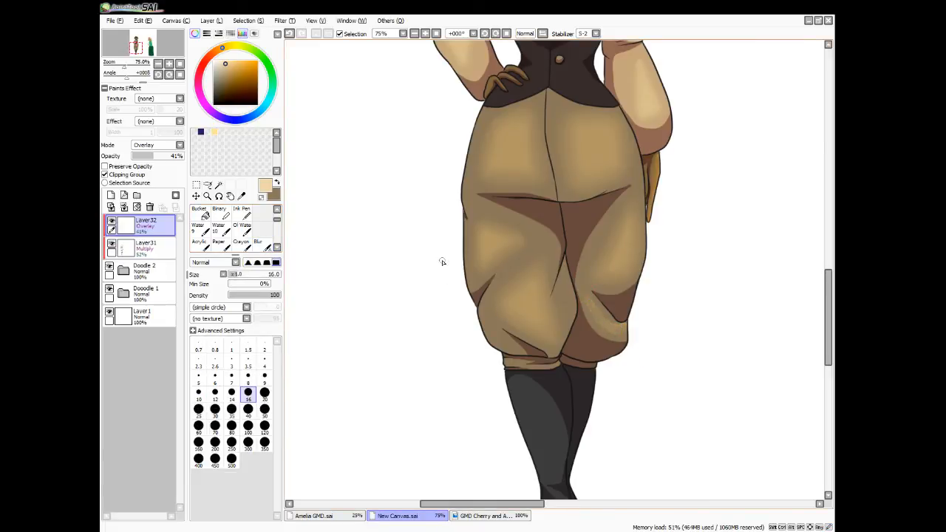
pyautogui.moveTo(828, 318); pyautogui.dragTo(828, 349)
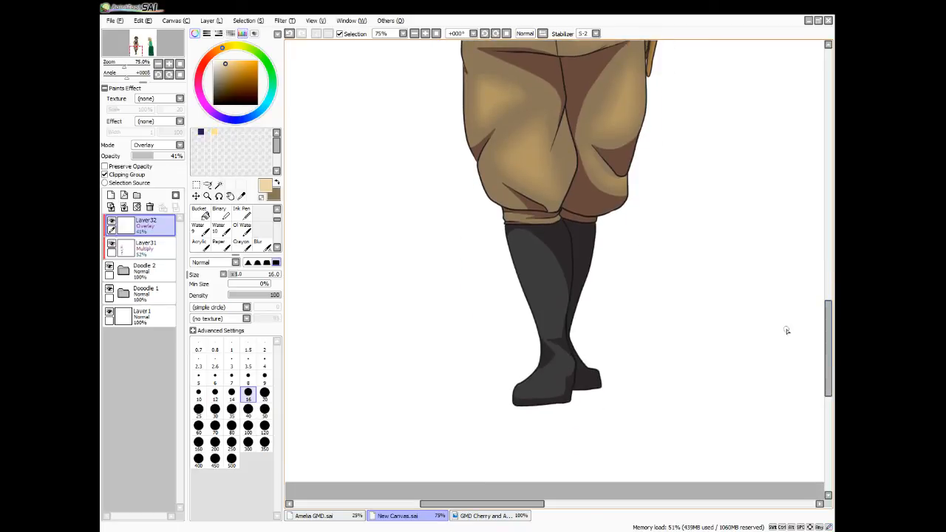
pyautogui.moveTo(519, 250)
pyautogui.mouseDown()
pyautogui.moveTo(539, 320)
pyautogui.moveTo(553, 317)
pyautogui.moveTo(546, 291)
pyautogui.moveTo(519, 252)
pyautogui.moveTo(541, 305)
pyautogui.moveTo(524, 259)
pyautogui.moveTo(542, 282)
pyautogui.moveTo(549, 312)
pyautogui.moveTo(541, 326)
pyautogui.moveTo(561, 362)
pyautogui.mouseUp()
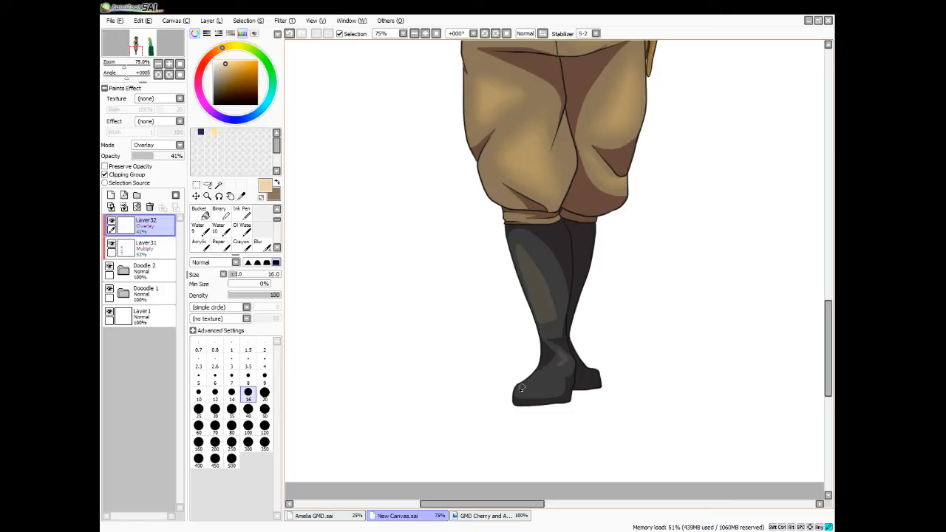
pyautogui.moveTo(521, 388)
pyautogui.mouseDown()
pyautogui.moveTo(552, 385)
pyautogui.moveTo(518, 386)
pyautogui.mouseUp()
pyautogui.click(257, 244)
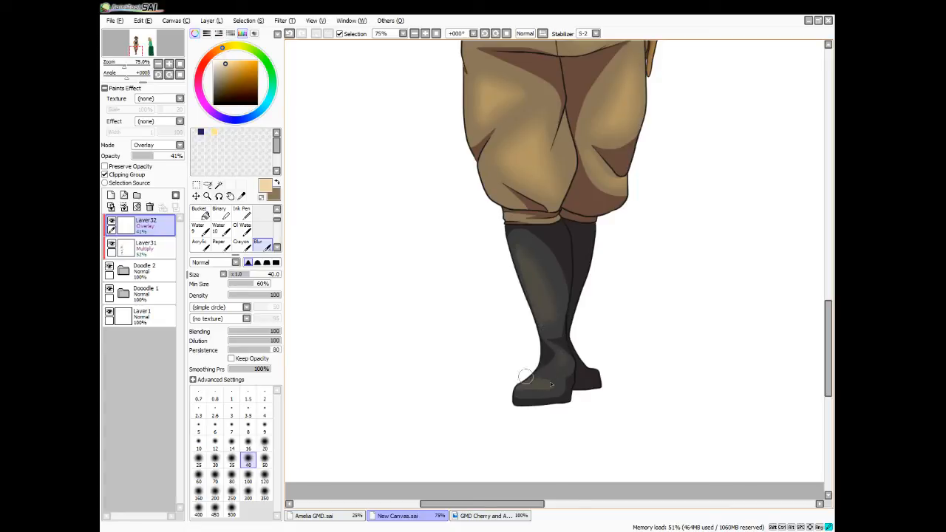
pyautogui.moveTo(550, 383)
pyautogui.mouseDown()
pyautogui.moveTo(529, 383)
pyautogui.moveTo(546, 390)
pyautogui.mouseUp()
pyautogui.scroll(-4, 545, 389)
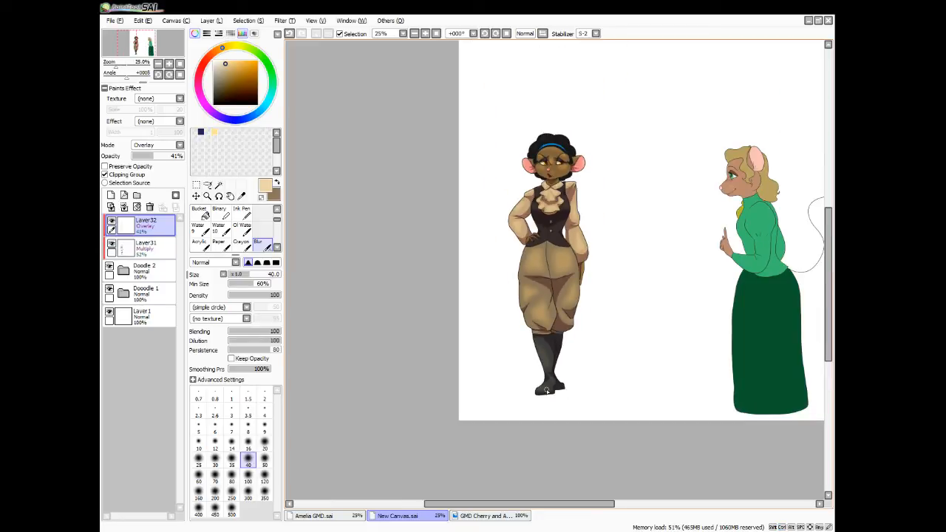
# Show the Layer31 shading in its true colour using Normal mode at 100% opacity and sample its purple from the vest
pyautogui.click(157, 248)
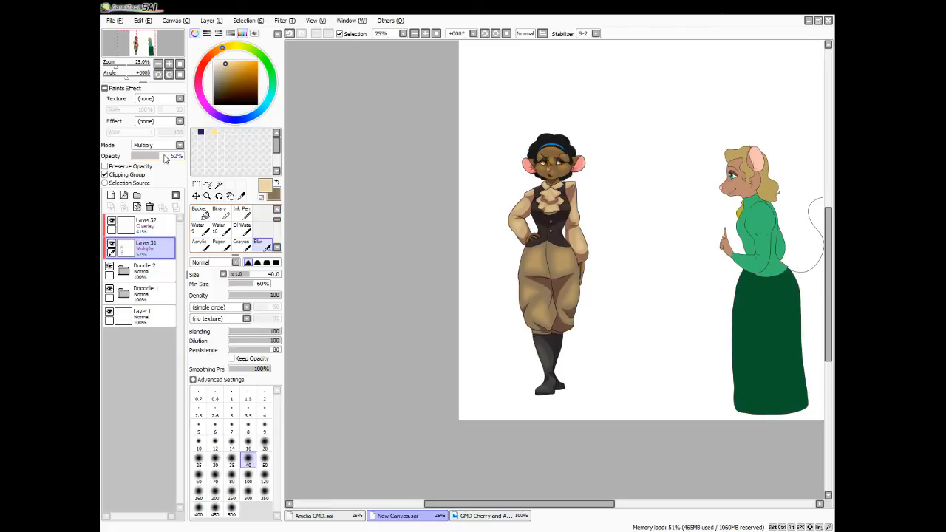
pyautogui.moveTo(165, 159); pyautogui.dragTo(183, 157)
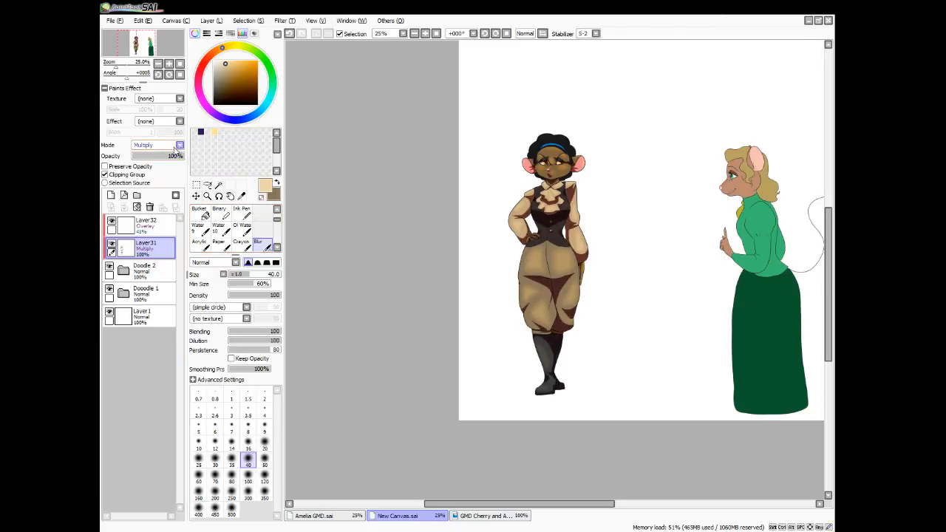
pyautogui.click(167, 156)
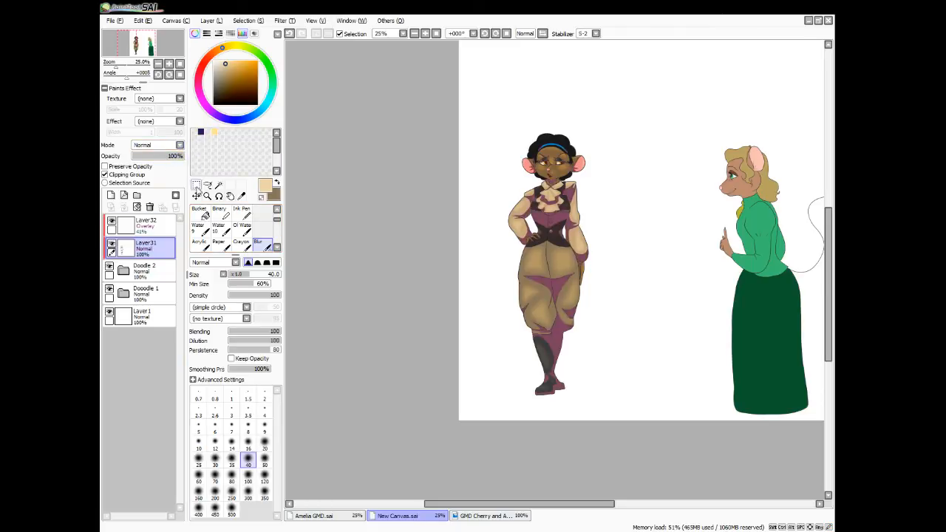
pyautogui.click(241, 196)
pyautogui.click(557, 213)
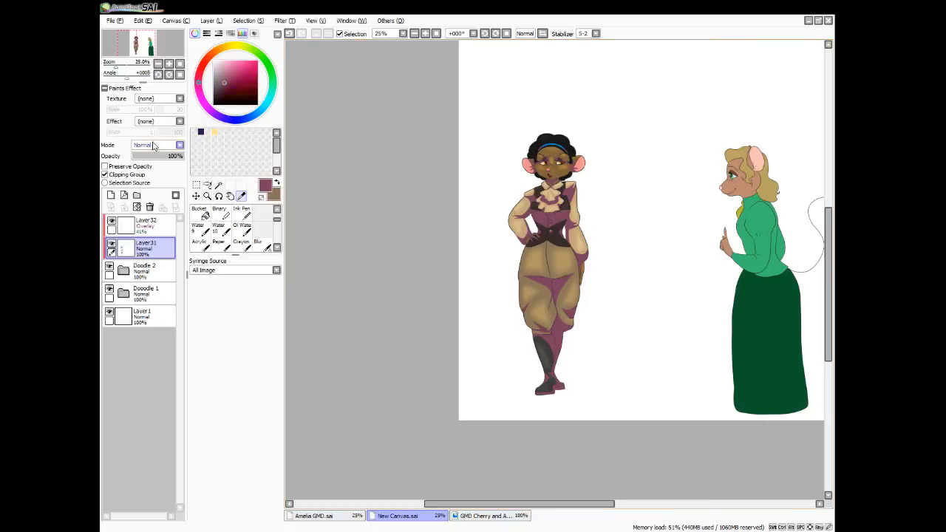
# Set Layer31 back to Multiply mode at 56% opacity
pyautogui.click(153, 146)
pyautogui.click(158, 165)
pyautogui.moveTo(170, 160); pyautogui.dragTo(161, 159)
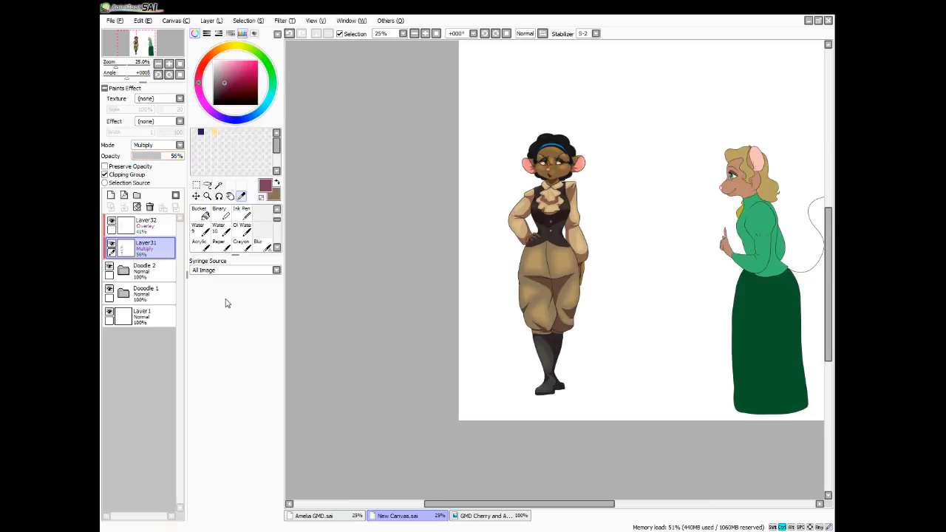
# Paint purple shadows on the female character's face along the jaw, chin and cheeks with the size 16 brush on Layer31
pyautogui.hotkey('ctrl', '+')
pyautogui.hotkey('ctrl', '+')
pyautogui.hotkey('ctrl', '+')
pyautogui.hotkey('ctrl', '+')
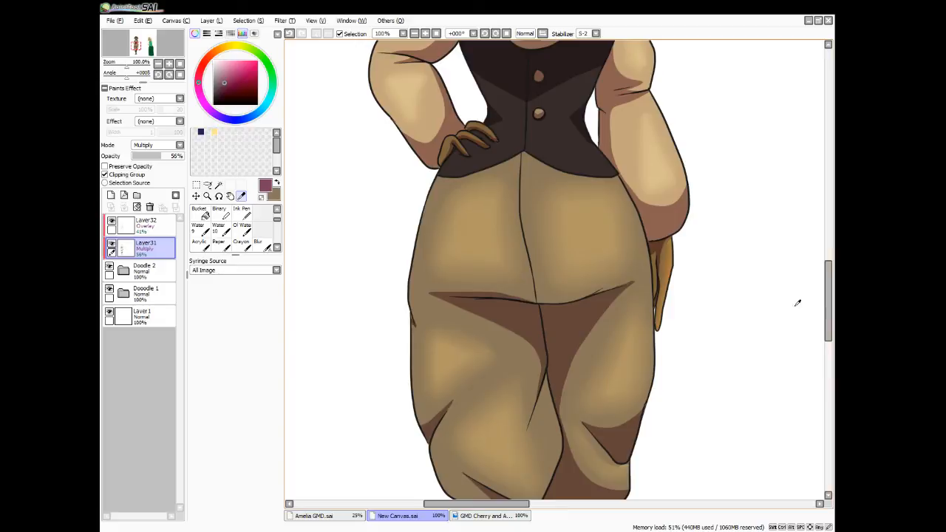
pyautogui.moveTo(827, 339); pyautogui.dragTo(832, 266)
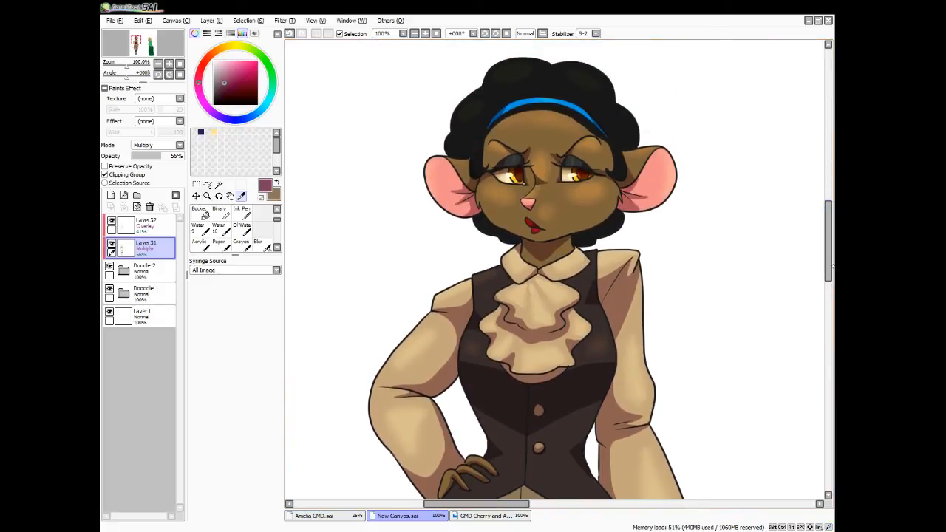
pyautogui.press('n')
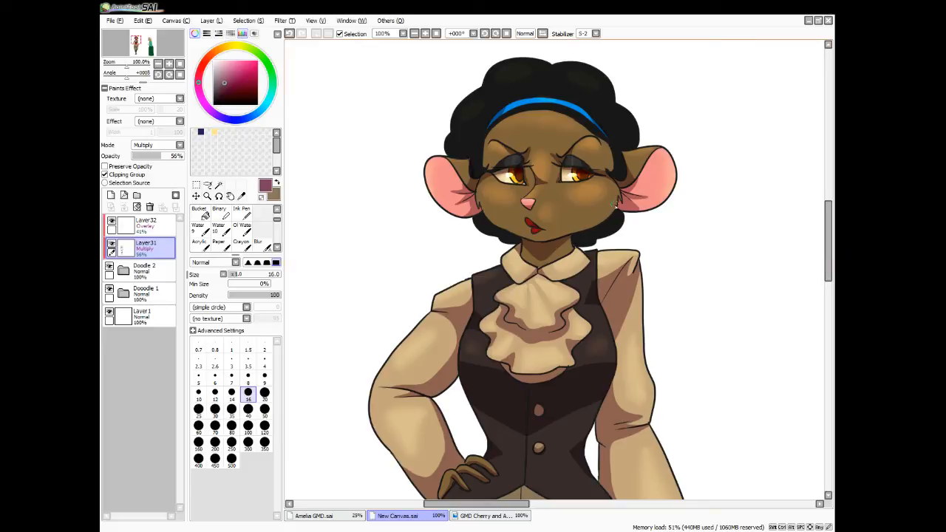
pyautogui.moveTo(616, 199)
pyautogui.mouseDown()
pyautogui.moveTo(576, 235)
pyautogui.moveTo(548, 239)
pyautogui.moveTo(620, 201)
pyautogui.moveTo(540, 243)
pyautogui.moveTo(619, 198)
pyautogui.moveTo(537, 246)
pyautogui.mouseUp()
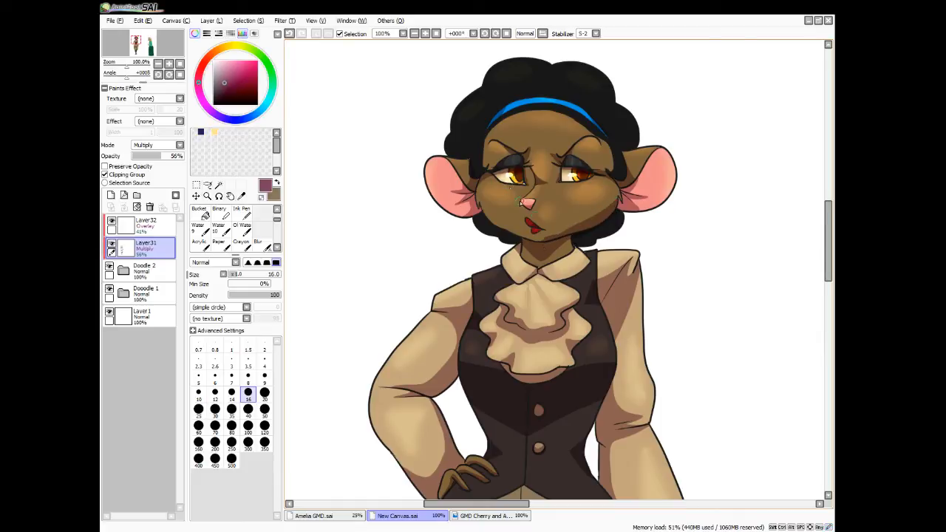
pyautogui.moveTo(484, 212)
pyautogui.mouseDown()
pyautogui.moveTo(542, 241)
pyautogui.moveTo(560, 233)
pyautogui.moveTo(533, 238)
pyautogui.moveTo(573, 224)
pyautogui.moveTo(595, 212)
pyautogui.mouseUp()
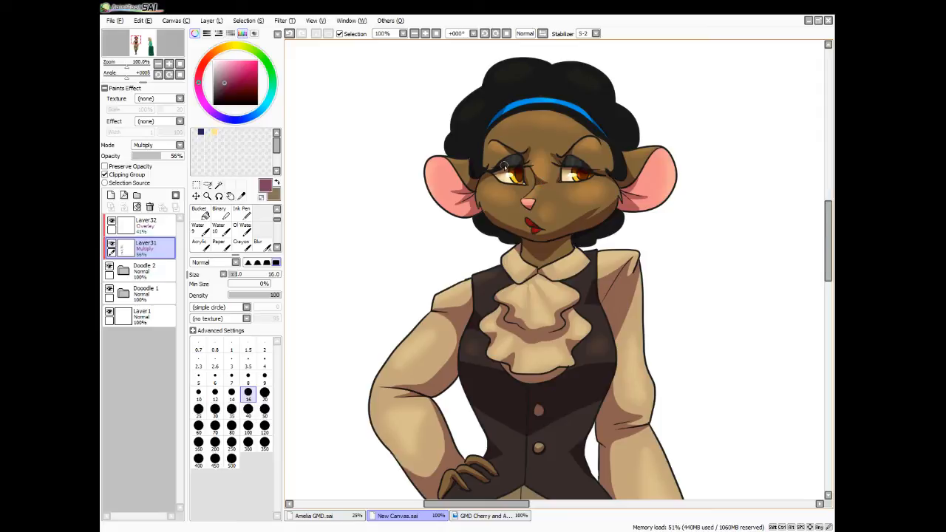
pyautogui.press('e')
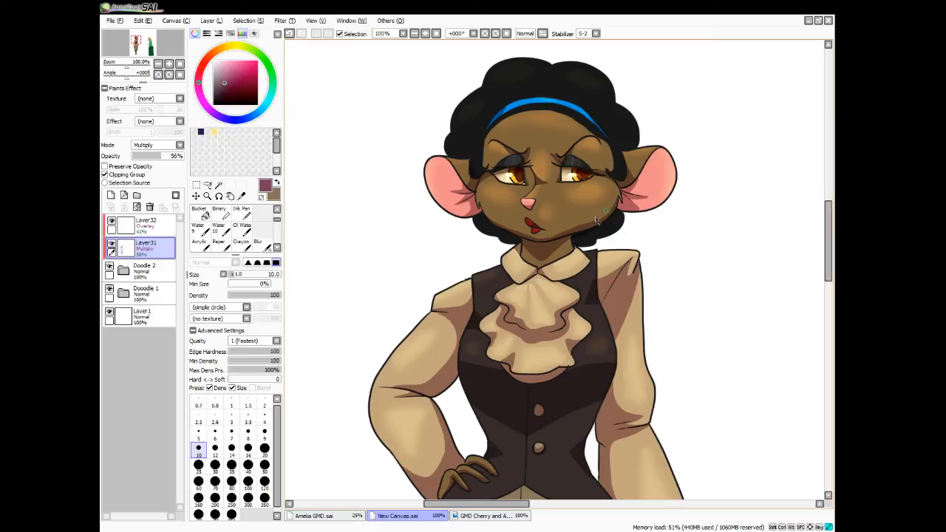
pyautogui.press('n')
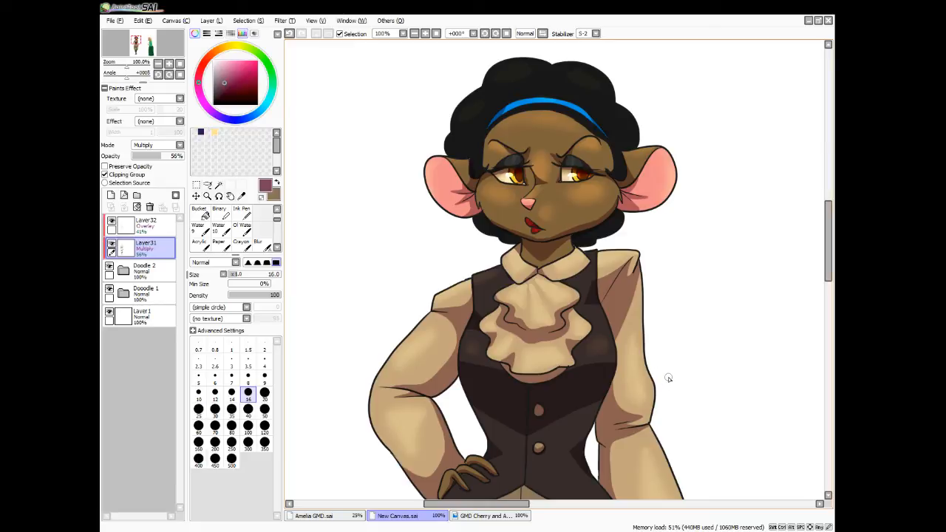
# Add a new layer directly above Layer13 inside the Doodle 2 folder and set its blending mode to Shade
pyautogui.scroll(-1, 667, 378)
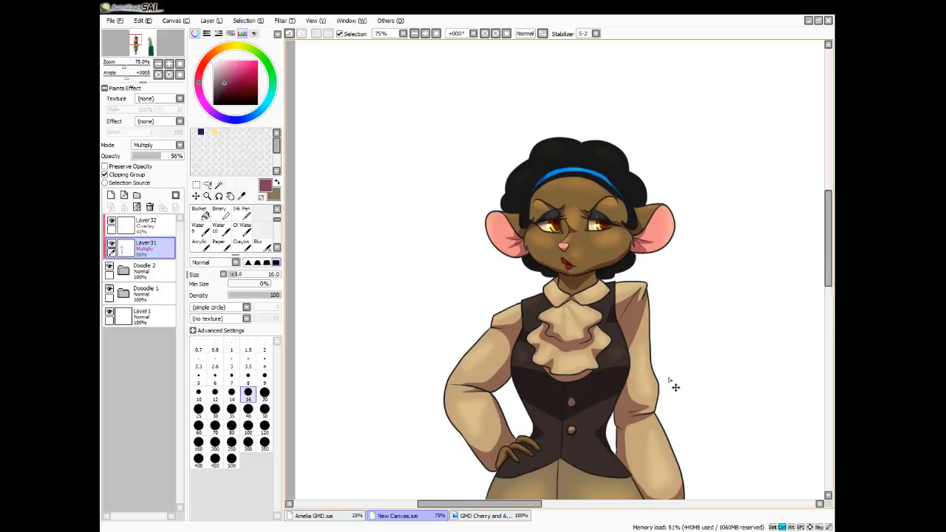
pyautogui.scroll(-3, 674, 386)
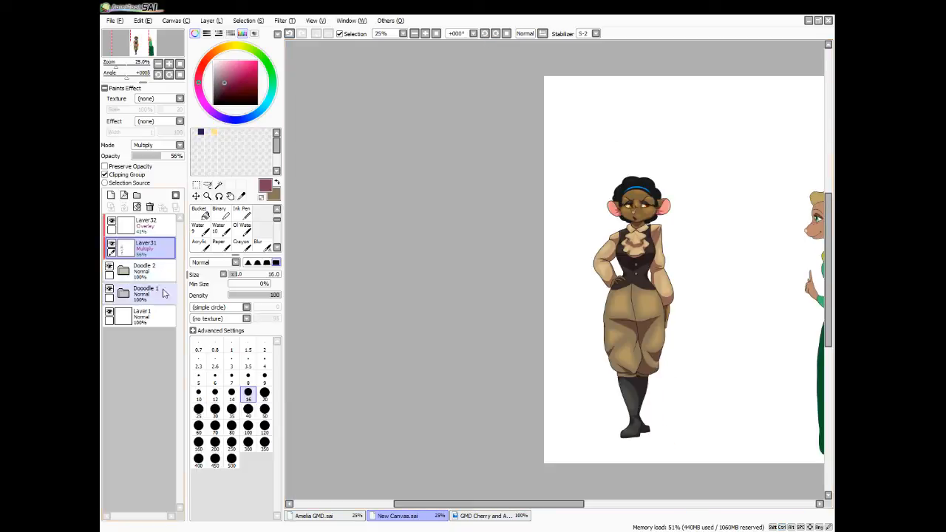
pyautogui.click(128, 272)
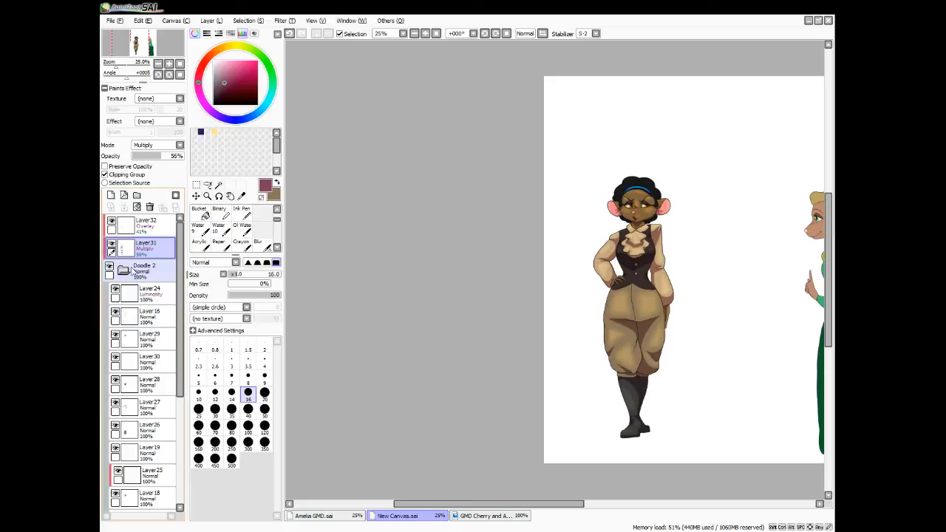
pyautogui.scroll(-3, 160, 443)
pyautogui.click(155, 453)
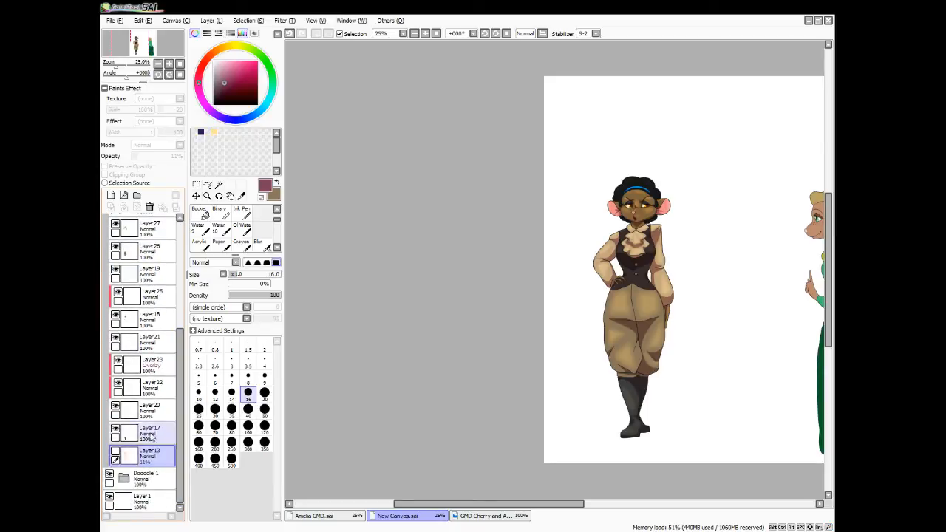
pyautogui.click(111, 195)
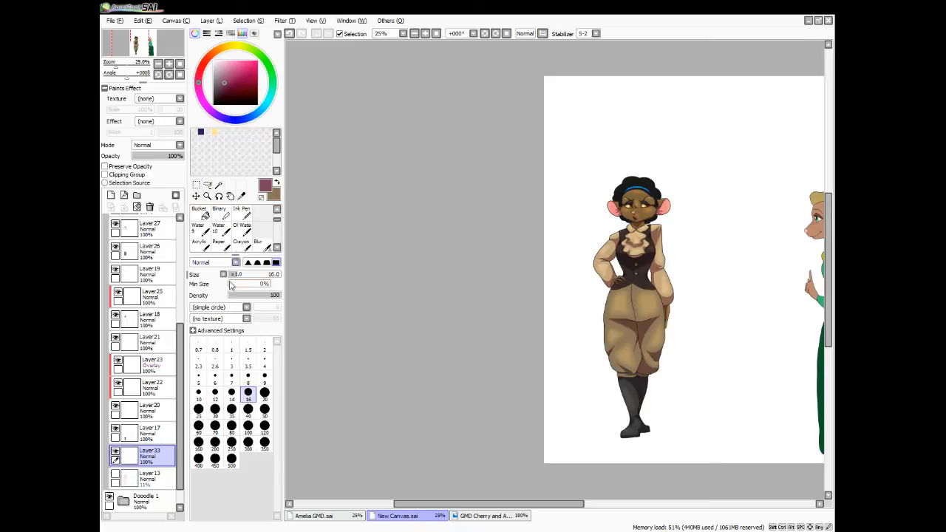
pyautogui.click(174, 145)
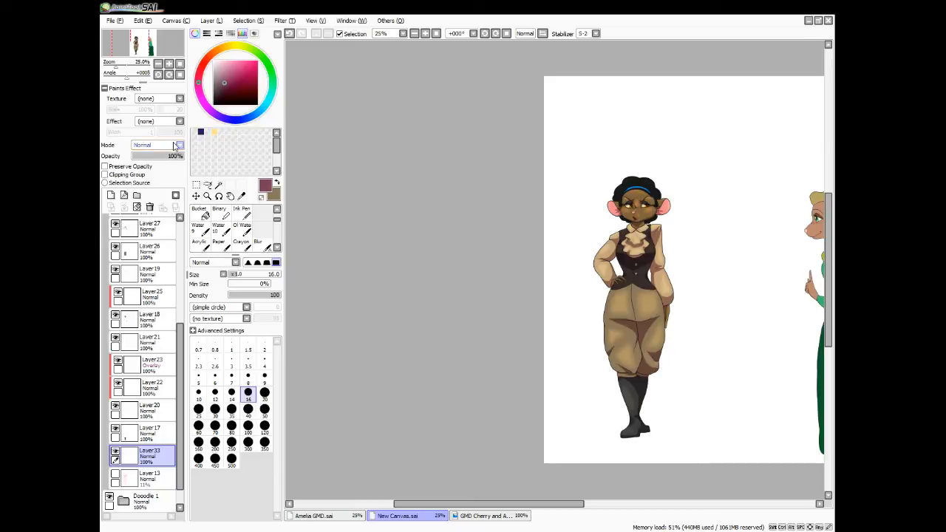
pyautogui.click(157, 197)
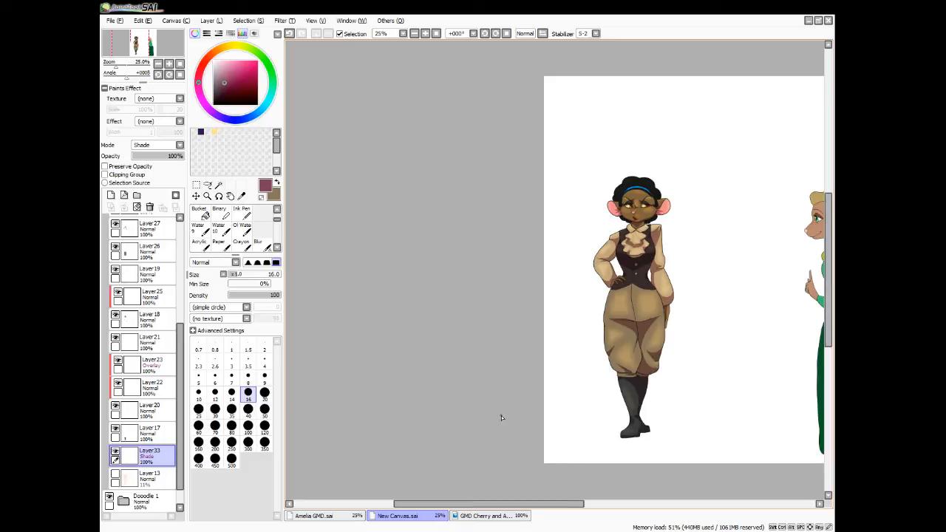
# Paint a flat purple oval ground shadow around the character's feet with the brush enlarged to size 50
pyautogui.press(']')
pyautogui.press(']')
pyautogui.press(']')
pyautogui.press(']')
pyautogui.press(']')
pyautogui.press(']')
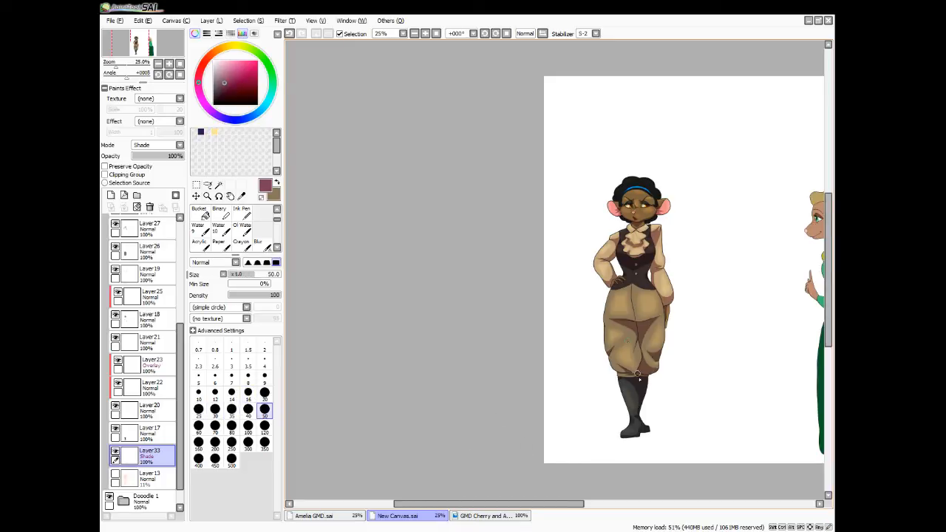
pyautogui.moveTo(640, 436)
pyautogui.mouseDown()
pyautogui.moveTo(611, 440)
pyautogui.moveTo(669, 435)
pyautogui.mouseUp()
pyautogui.moveTo(602, 441)
pyautogui.mouseDown()
pyautogui.moveTo(678, 437)
pyautogui.moveTo(625, 437)
pyautogui.moveTo(673, 435)
pyautogui.moveTo(635, 441)
pyautogui.moveTo(656, 436)
pyautogui.moveTo(638, 431)
pyautogui.moveTo(661, 431)
pyautogui.moveTo(636, 426)
pyautogui.mouseUp()
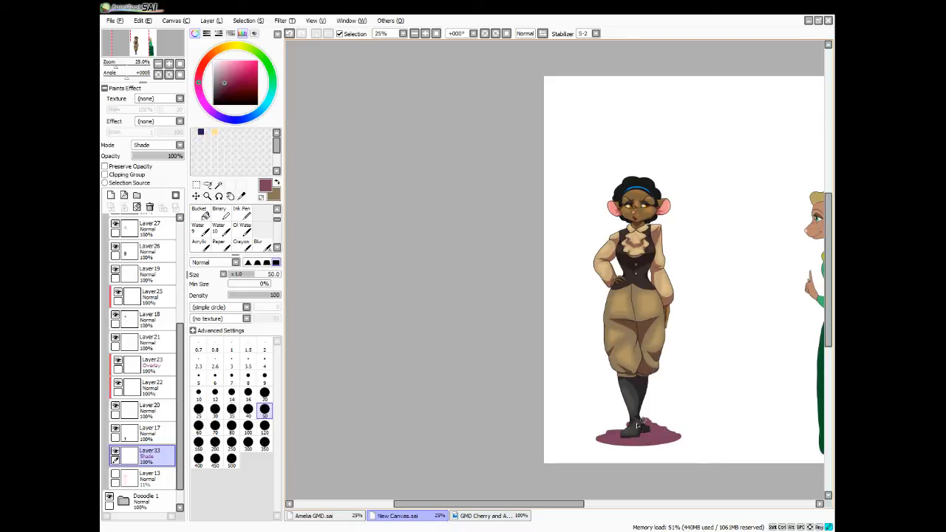
# Soften the ground shadow's edges with the Blur brush enlarged to size 70 and lower its layer's opacity to 73%
pyautogui.click(257, 243)
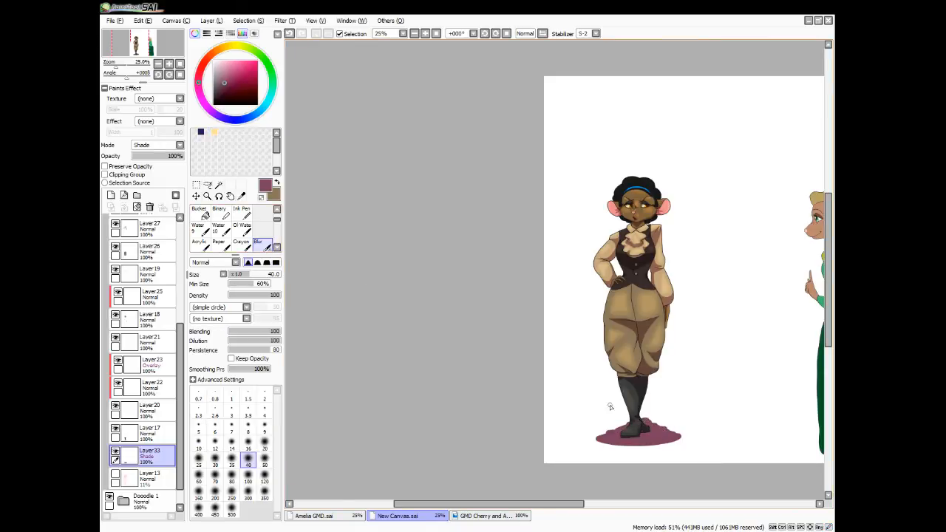
pyautogui.press(']')
pyautogui.press(']')
pyautogui.press(']')
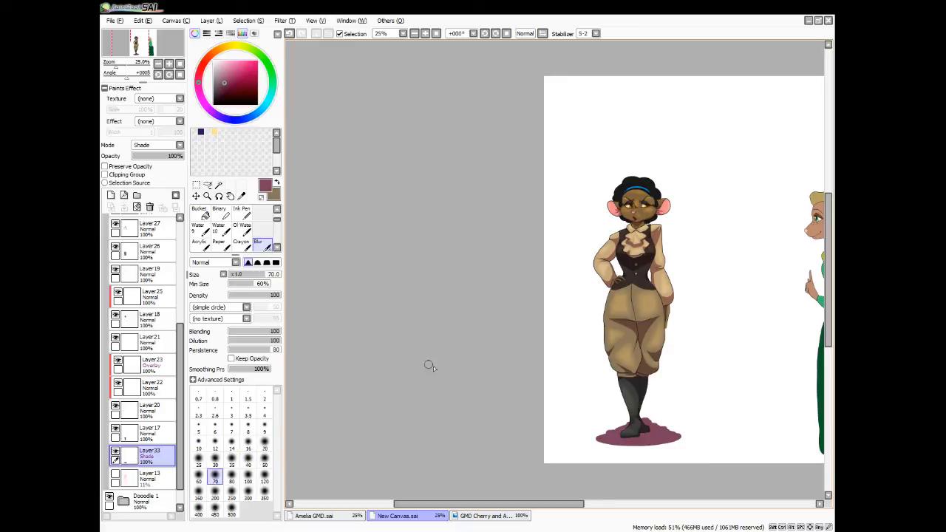
pyautogui.moveTo(614, 427)
pyautogui.mouseDown()
pyautogui.moveTo(636, 421)
pyautogui.moveTo(610, 431)
pyautogui.moveTo(617, 437)
pyautogui.moveTo(586, 428)
pyautogui.moveTo(610, 449)
pyautogui.moveTo(661, 454)
pyautogui.moveTo(675, 445)
pyautogui.moveTo(649, 446)
pyautogui.moveTo(672, 430)
pyautogui.moveTo(644, 414)
pyautogui.moveTo(675, 433)
pyautogui.moveTo(609, 444)
pyautogui.moveTo(679, 436)
pyautogui.moveTo(606, 440)
pyautogui.moveTo(633, 412)
pyautogui.mouseUp()
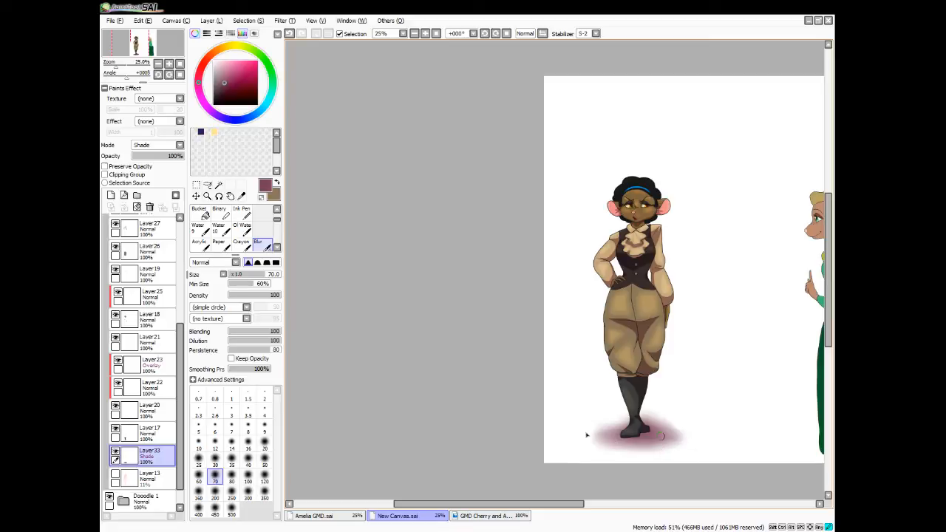
pyautogui.click(167, 157)
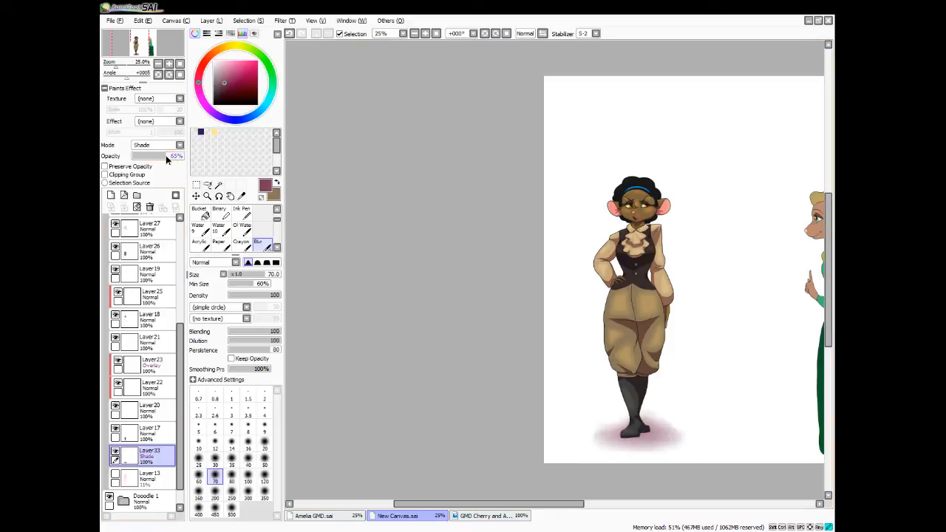
pyautogui.moveTo(169, 155); pyautogui.dragTo(169, 156)
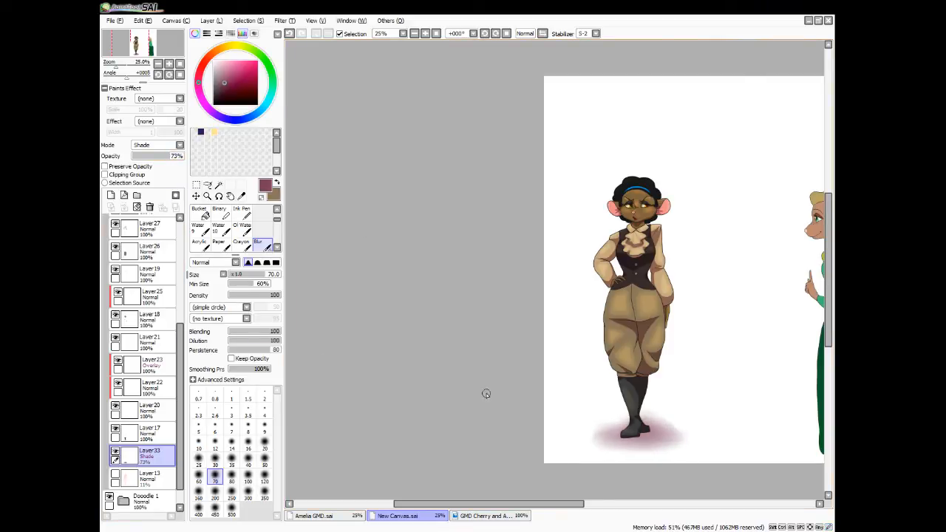
# Toggle the visibility of the Doodle 2 folder and leave it hidden
pyautogui.scroll(-2, 456, 387)
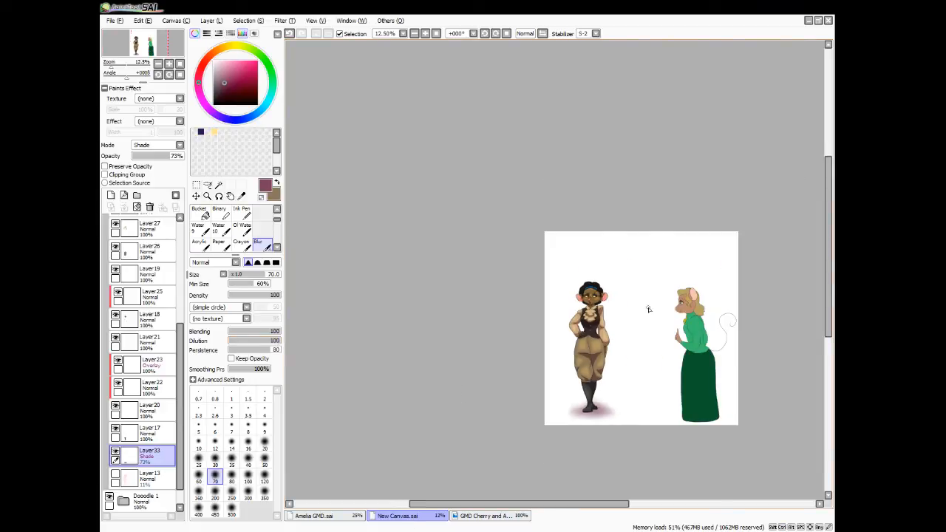
pyautogui.moveTo(180, 345); pyautogui.dragTo(179, 238)
pyautogui.click(126, 271)
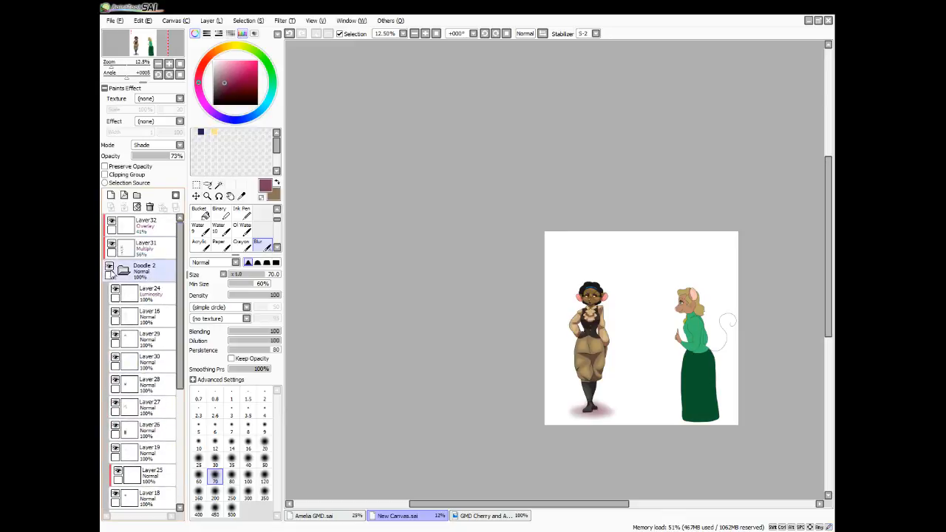
pyautogui.click(108, 268)
pyautogui.click(109, 269)
pyautogui.click(109, 270)
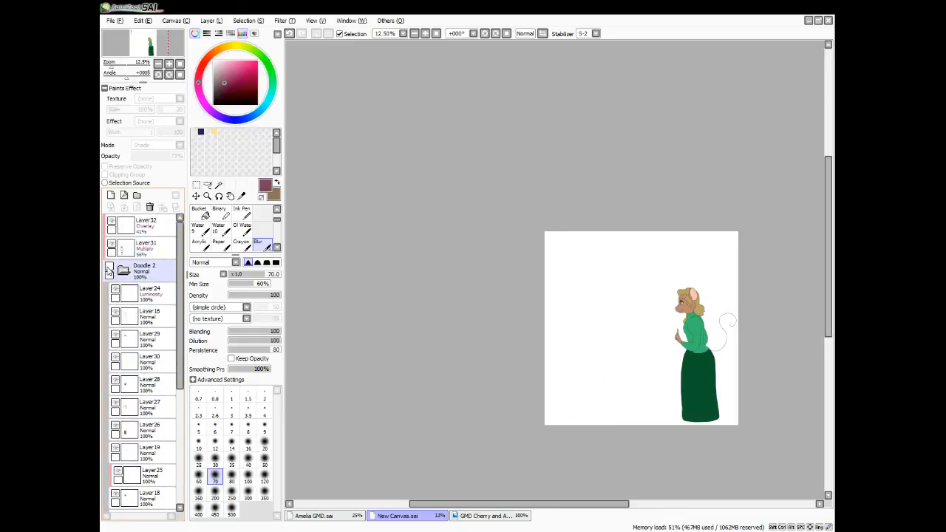
# Show and collapse the Doodle 2 folder, and add a clipped Multiply layer at 56% opacity directly above the Dooodle 1 folder
pyautogui.click(109, 270)
pyautogui.click(126, 272)
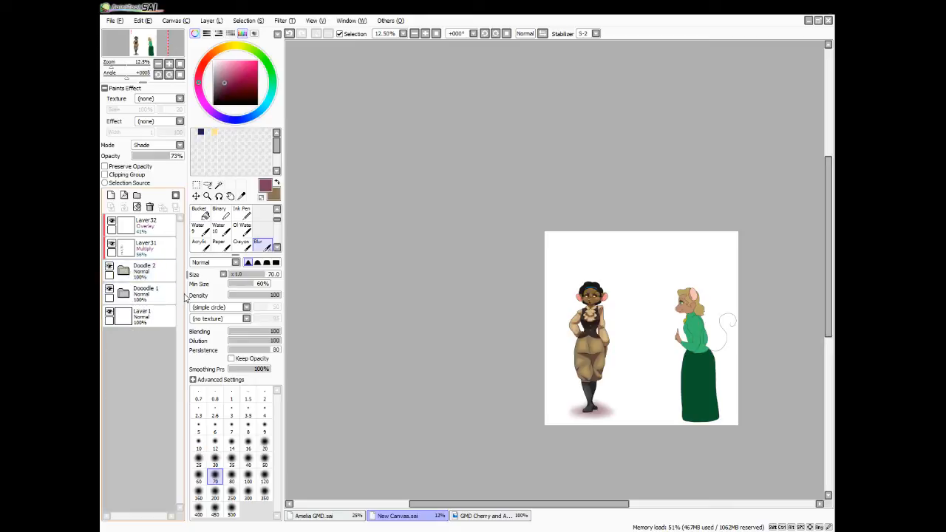
pyautogui.click(148, 292)
pyautogui.click(110, 195)
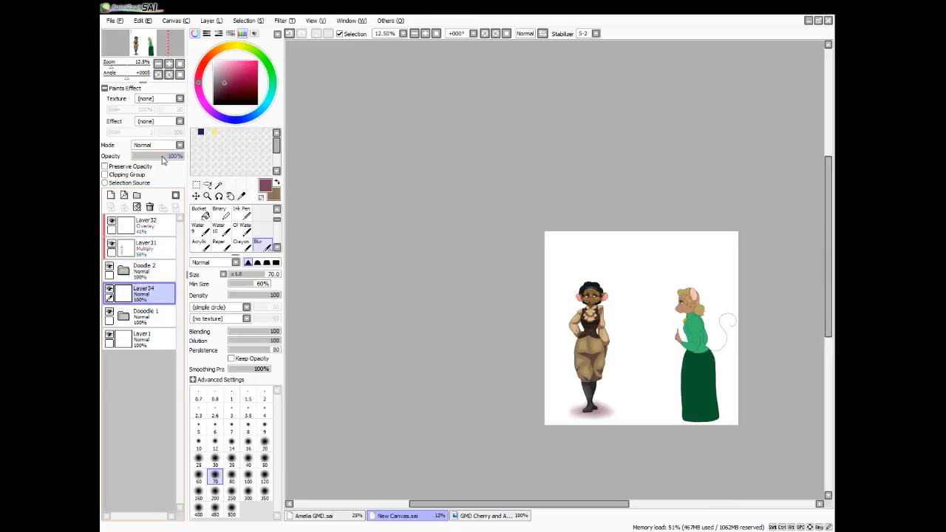
pyautogui.scroll(-1, 166, 148)
pyautogui.moveTo(177, 156); pyautogui.dragTo(161, 156)
pyautogui.click(116, 174)
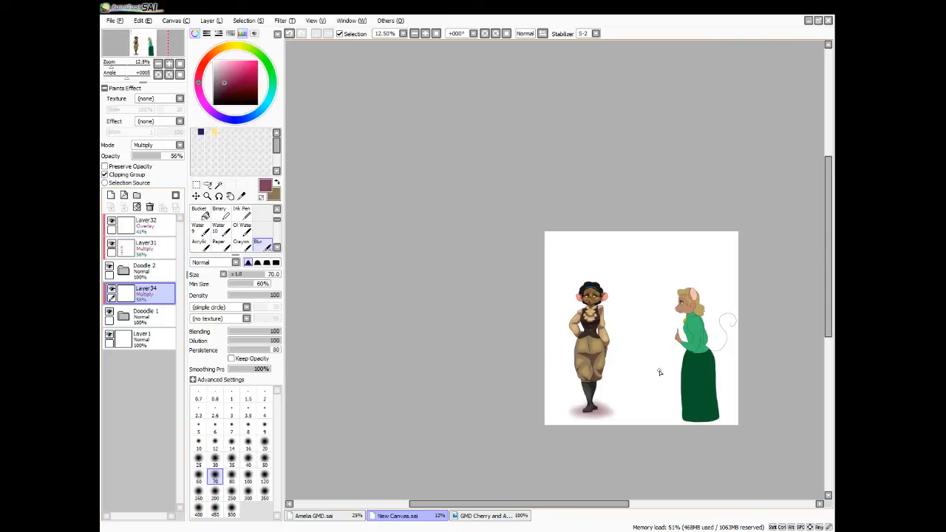
# Paint shadows on the blonde mouse character's nose, mouth corner and upper eyelid with the Pen at size 50
pyautogui.scroll(5, 660, 372)
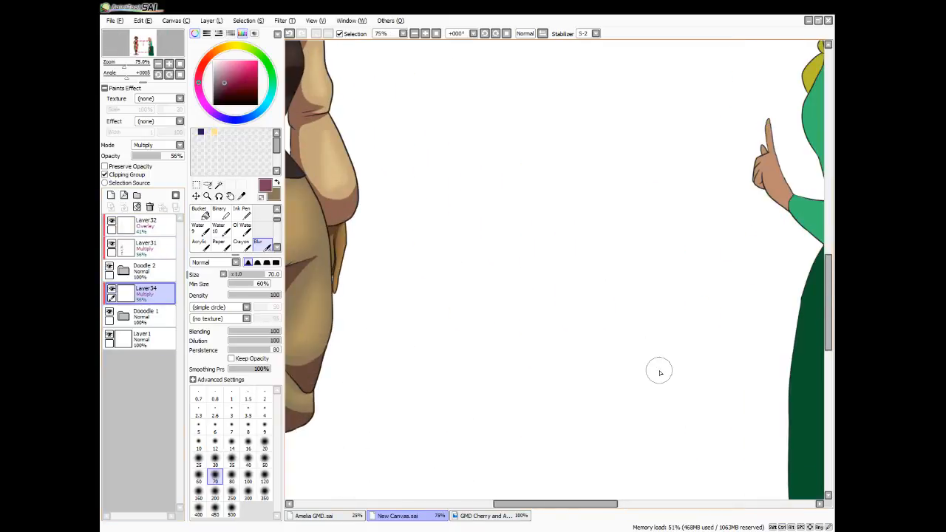
pyautogui.moveTo(559, 506); pyautogui.dragTo(631, 506)
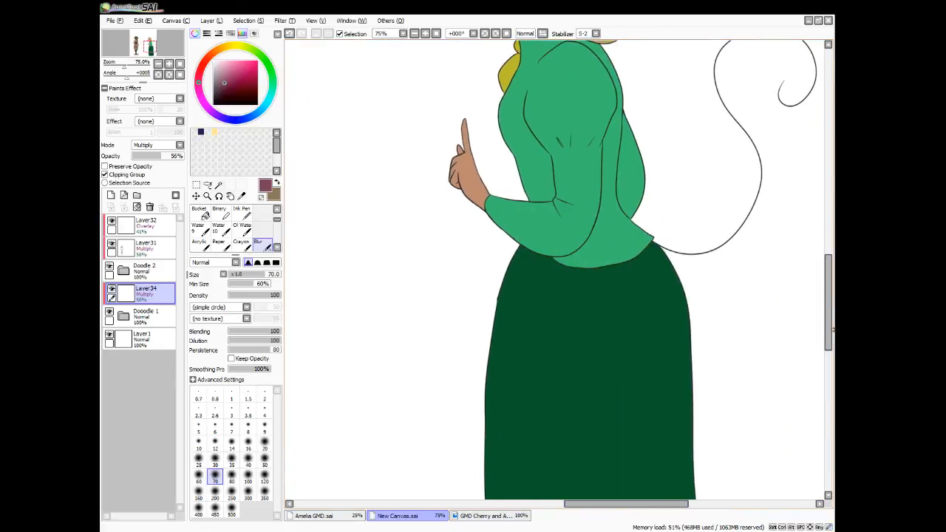
pyautogui.moveTo(829, 331); pyautogui.dragTo(829, 281)
pyautogui.press('[')
pyautogui.press('[')
pyautogui.press('[')
pyautogui.press('[')
pyautogui.press('[')
pyautogui.press('[')
pyautogui.press('[')
pyautogui.press('[')
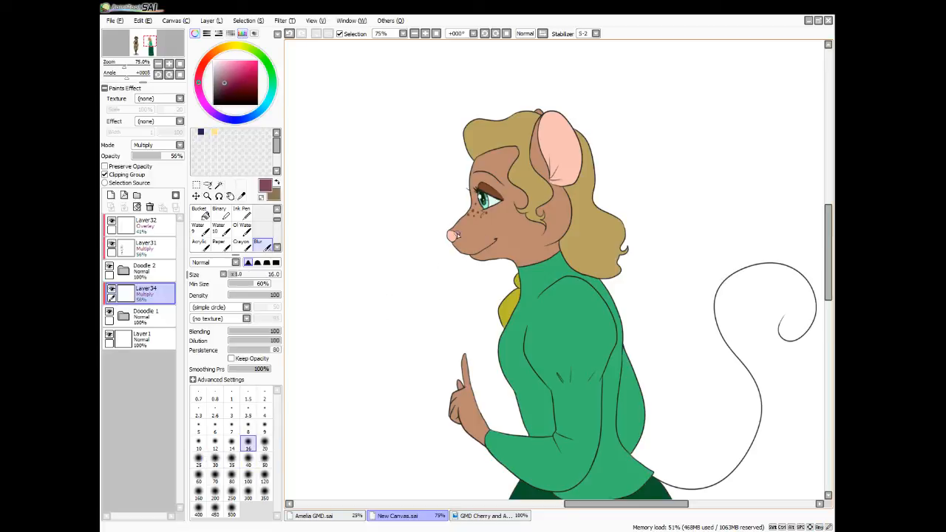
pyautogui.moveTo(457, 235); pyautogui.dragTo(450, 237)
pyautogui.scroll(2, 267, 213)
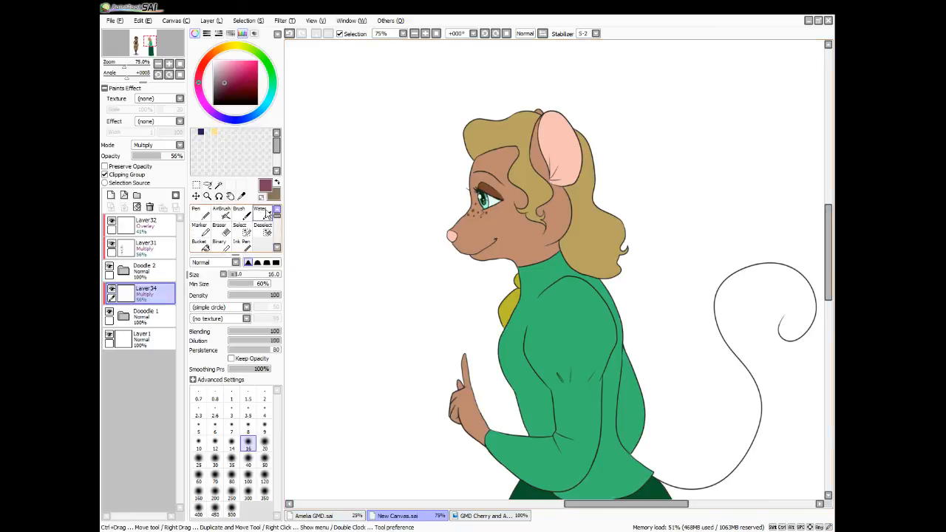
pyautogui.click(201, 214)
pyautogui.moveTo(457, 236); pyautogui.dragTo(492, 239)
pyautogui.moveTo(494, 195); pyautogui.dragTo(498, 176)
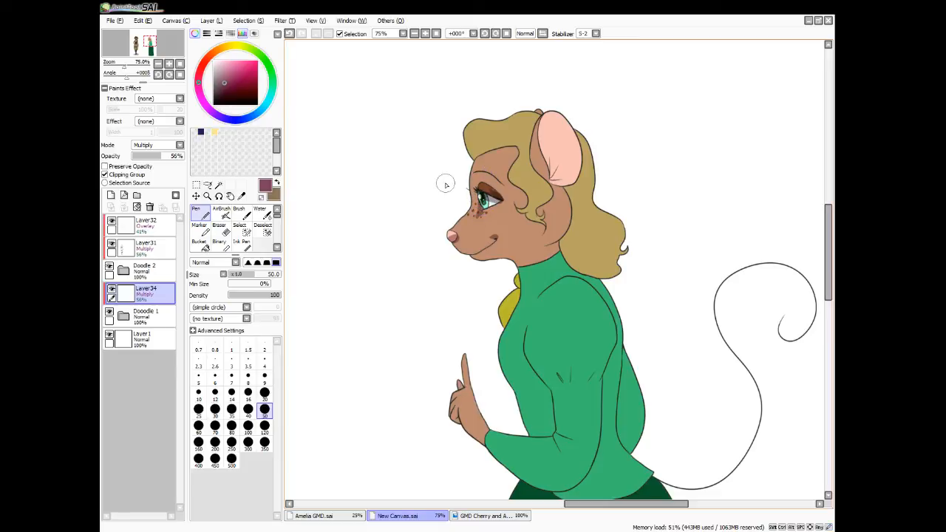
# Extend the shadow around the outer corner of the eye with the Pen and trim its edge with the size 10 Eraser
pyautogui.press('e')
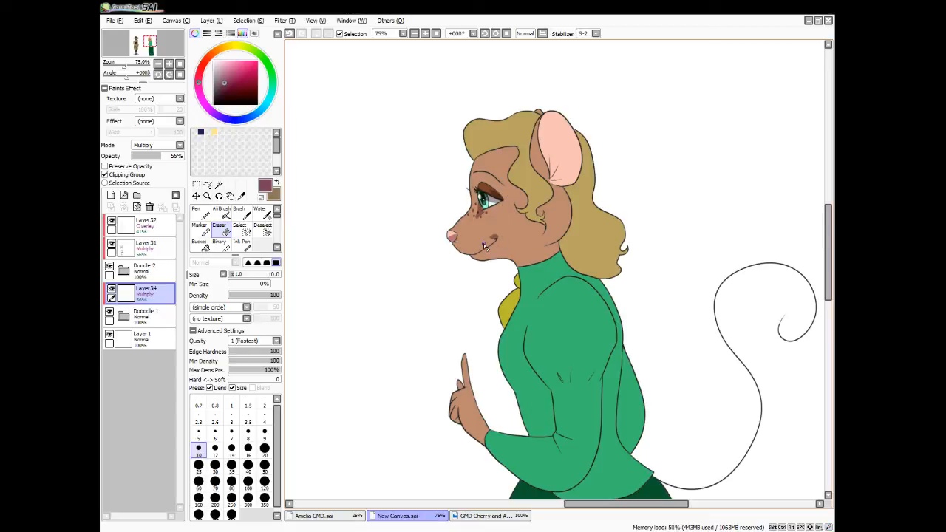
pyautogui.press('n')
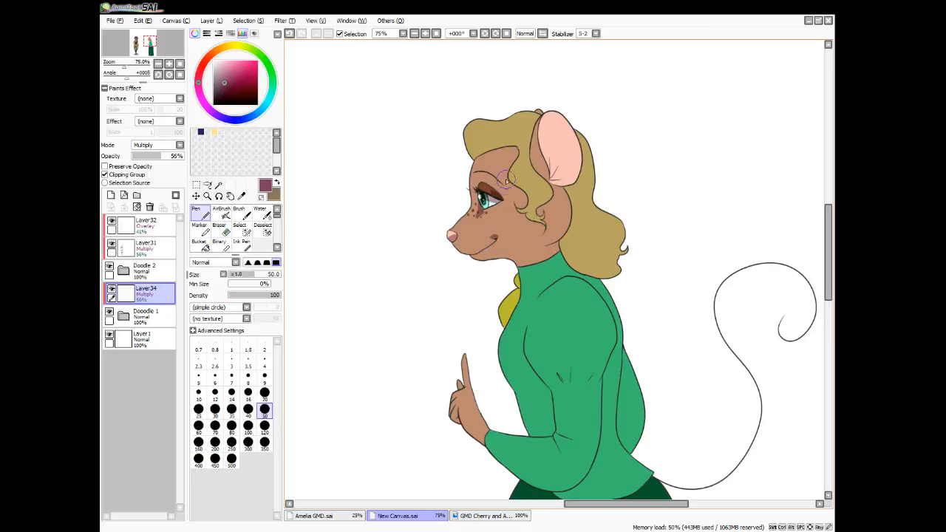
pyautogui.moveTo(506, 180)
pyautogui.mouseDown()
pyautogui.moveTo(491, 189)
pyautogui.moveTo(498, 178)
pyautogui.moveTo(506, 193)
pyautogui.moveTo(497, 191)
pyautogui.moveTo(502, 169)
pyautogui.mouseUp()
pyautogui.press('e')
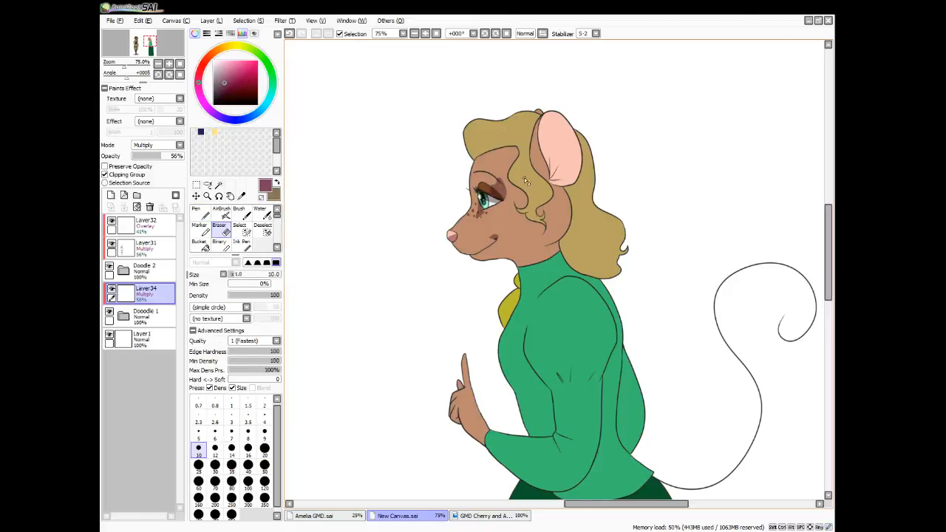
pyautogui.moveTo(502, 179)
pyautogui.mouseDown()
pyautogui.moveTo(513, 194)
pyautogui.moveTo(498, 176)
pyautogui.mouseUp()
pyautogui.press('n')
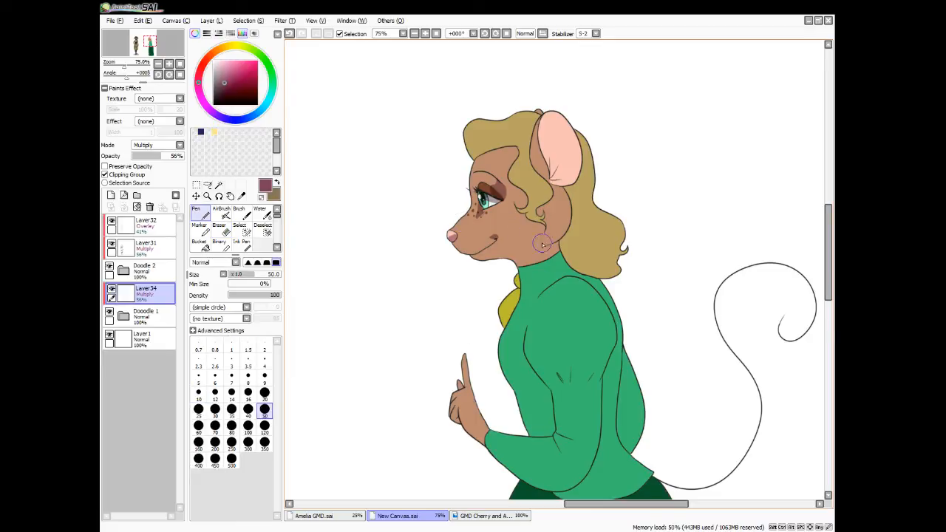
# Paint shadow strands in the hair between the forehead and the ear with the Pen reduced to size 12
pyautogui.press('[')
pyautogui.press('[')
pyautogui.press('[')
pyautogui.press('[')
pyautogui.press('[')
pyautogui.press('[')
pyautogui.press('[')
pyautogui.press('[')
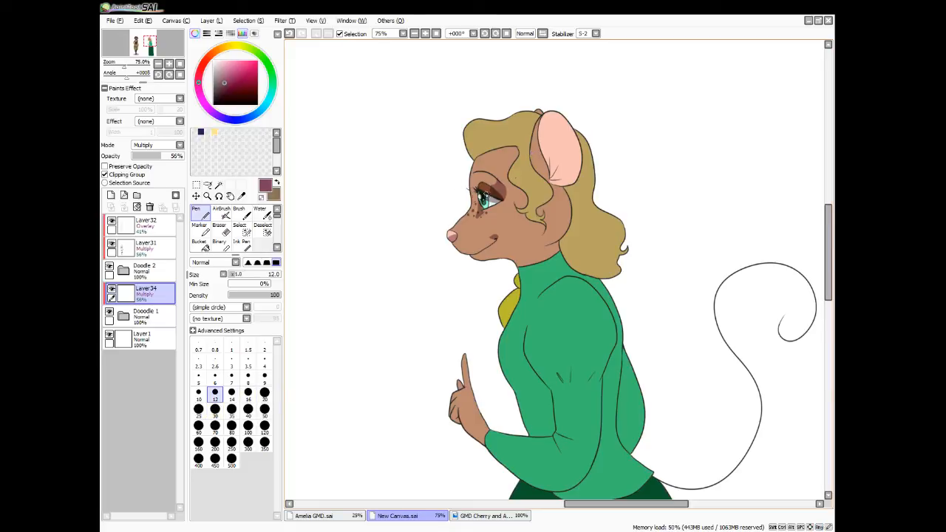
pyautogui.moveTo(519, 150)
pyautogui.mouseDown()
pyautogui.moveTo(524, 162)
pyautogui.moveTo(529, 138)
pyautogui.moveTo(523, 147)
pyautogui.mouseUp()
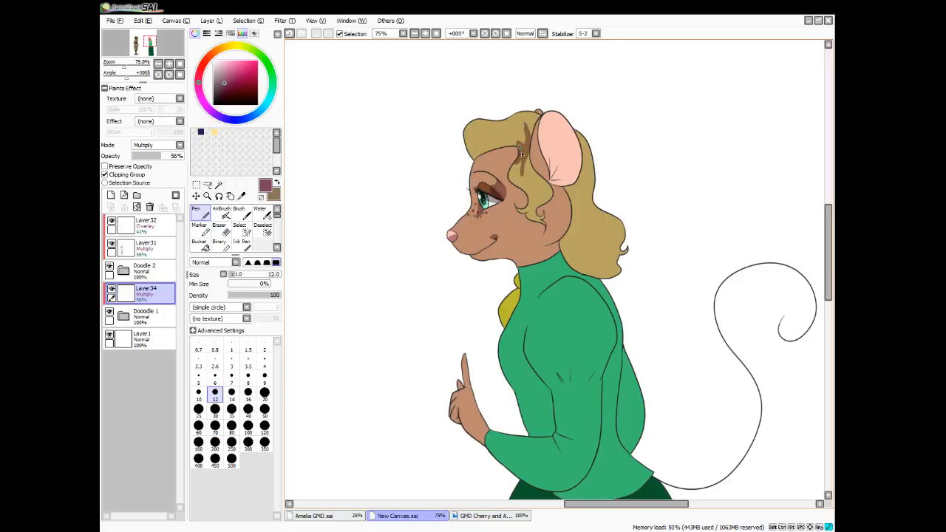
pyautogui.moveTo(526, 154); pyautogui.dragTo(529, 170)
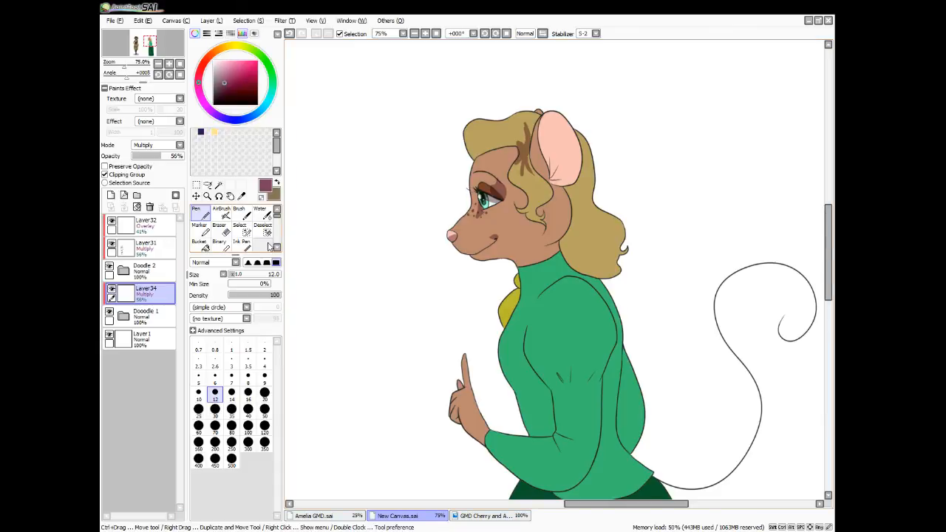
# Trim the hair shadow beside the ear into tapered strands with the size 10 Eraser
pyautogui.click(222, 229)
pyautogui.moveTo(520, 169); pyautogui.dragTo(522, 181)
pyautogui.moveTo(525, 147)
pyautogui.mouseDown()
pyautogui.moveTo(516, 139)
pyautogui.moveTo(527, 145)
pyautogui.moveTo(527, 127)
pyautogui.mouseUp()
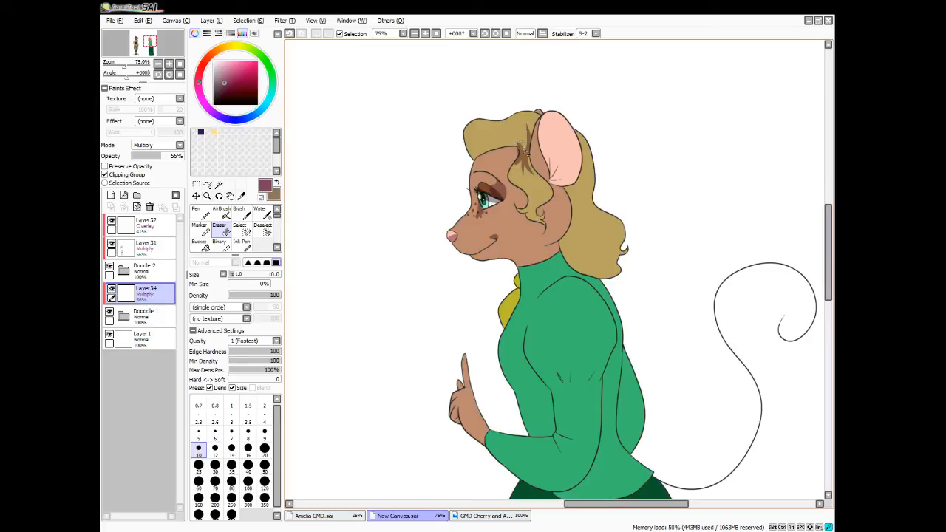
pyautogui.moveTo(522, 127); pyautogui.dragTo(529, 117)
pyautogui.moveTo(524, 160); pyautogui.dragTo(518, 165)
pyautogui.moveTo(508, 176); pyautogui.dragTo(520, 163)
# Paint size 12 Pen shadows on the front hair curl, inside the ear and along the locks framing the face
pyautogui.press('n')
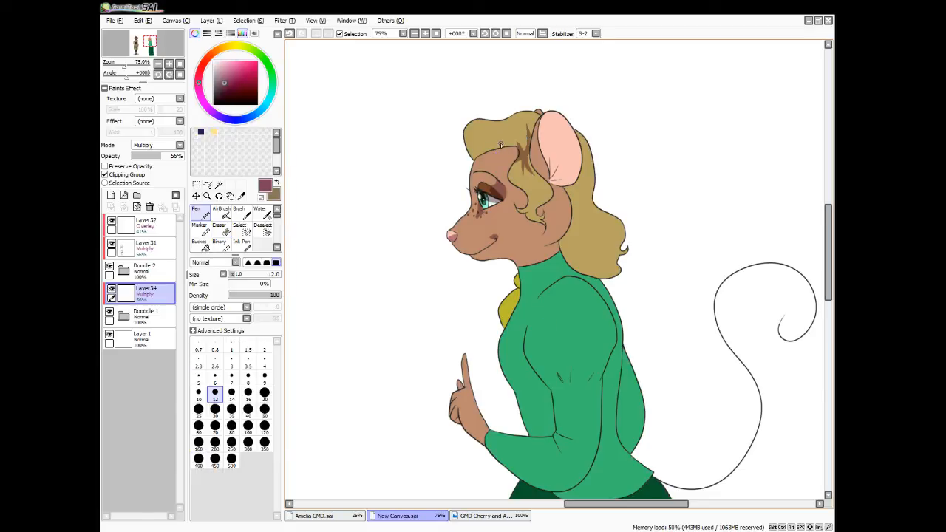
pyautogui.moveTo(504, 121)
pyautogui.mouseDown()
pyautogui.moveTo(481, 139)
pyautogui.moveTo(499, 150)
pyautogui.moveTo(506, 120)
pyautogui.moveTo(489, 135)
pyautogui.moveTo(500, 150)
pyautogui.moveTo(485, 118)
pyautogui.moveTo(470, 133)
pyautogui.moveTo(487, 153)
pyautogui.moveTo(527, 115)
pyautogui.moveTo(514, 150)
pyautogui.mouseUp()
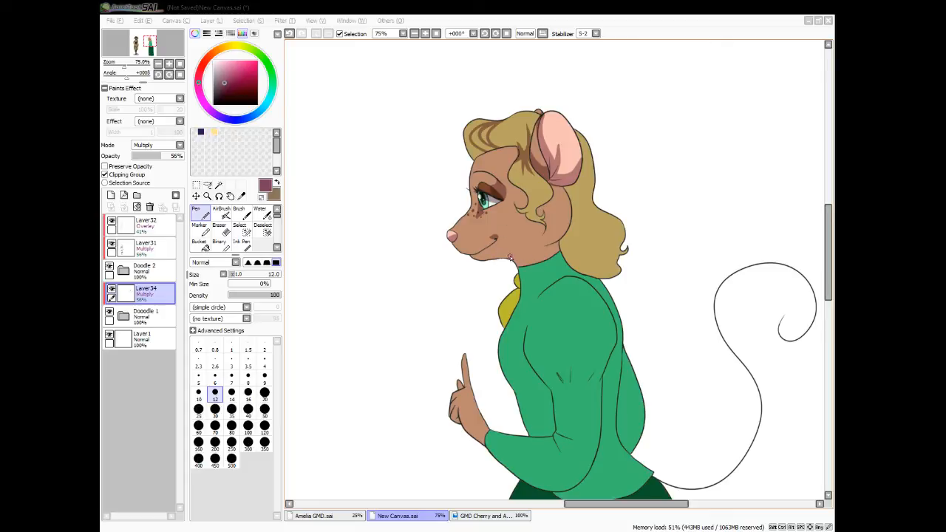
pyautogui.moveTo(537, 211)
pyautogui.mouseDown()
pyautogui.moveTo(544, 185)
pyautogui.moveTo(529, 204)
pyautogui.mouseUp()
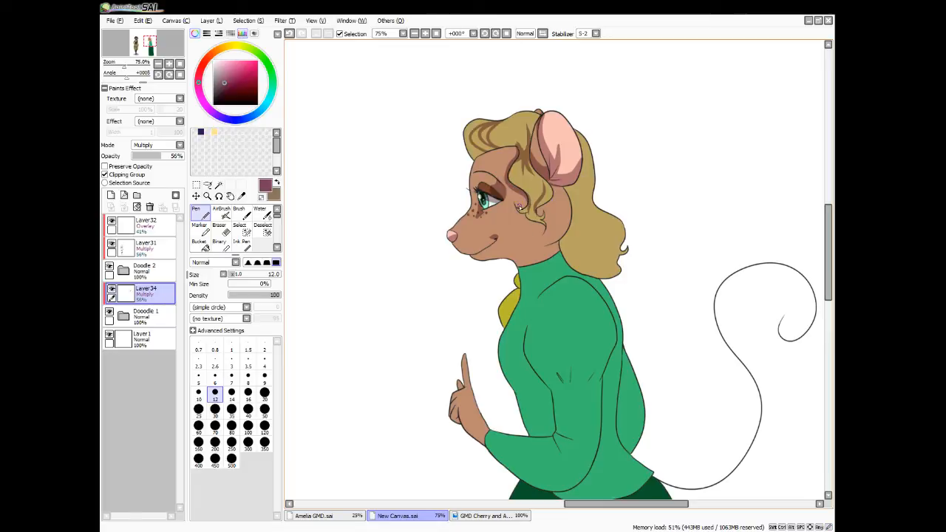
pyautogui.moveTo(530, 205); pyautogui.dragTo(542, 217)
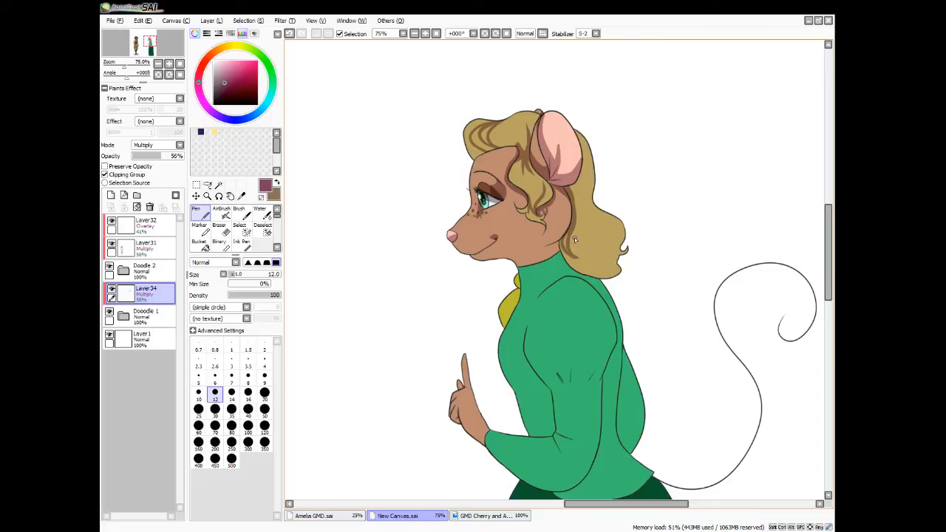
# Paint shadow strands through the hair behind the ear and down to the curled ends at the shoulder
pyautogui.moveTo(565, 236); pyautogui.dragTo(570, 251)
pyautogui.moveTo(586, 188)
pyautogui.mouseDown()
pyautogui.moveTo(584, 209)
pyautogui.moveTo(576, 198)
pyautogui.moveTo(575, 209)
pyautogui.mouseUp()
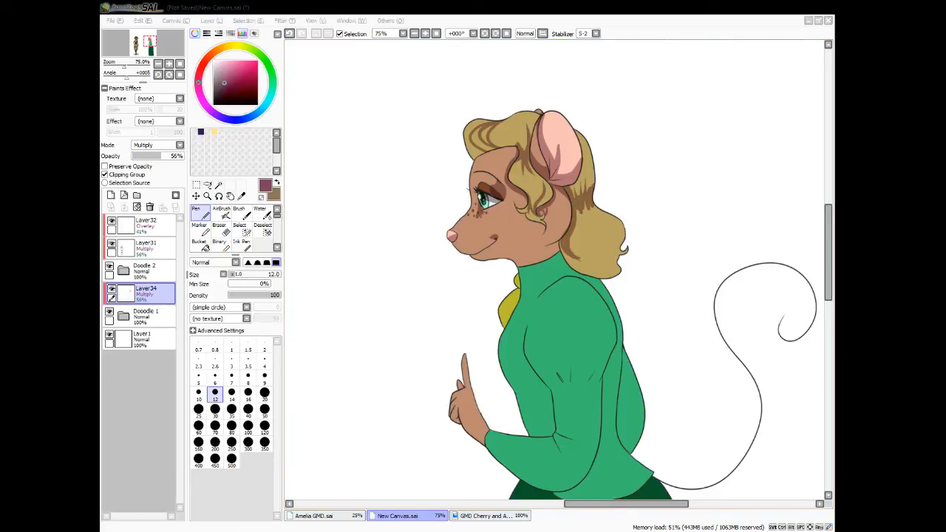
pyautogui.moveTo(578, 257); pyautogui.dragTo(565, 249)
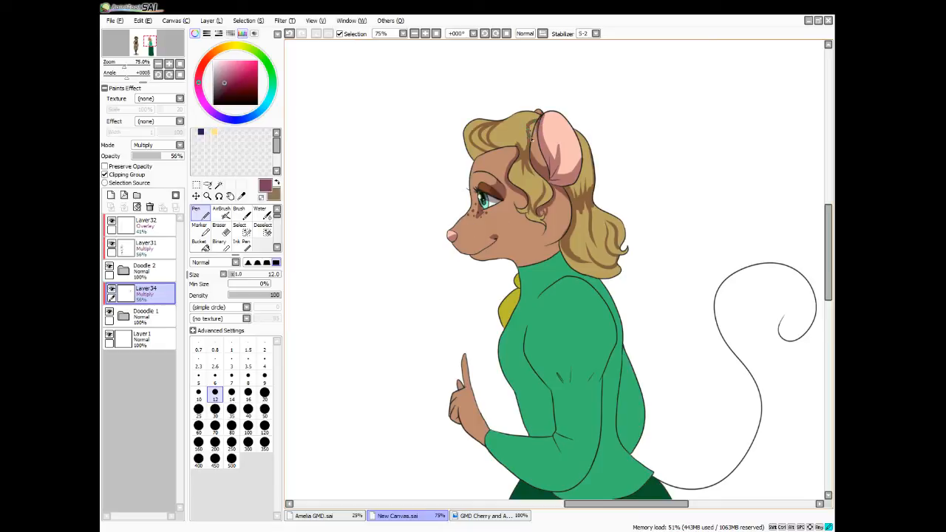
pyautogui.press('e')
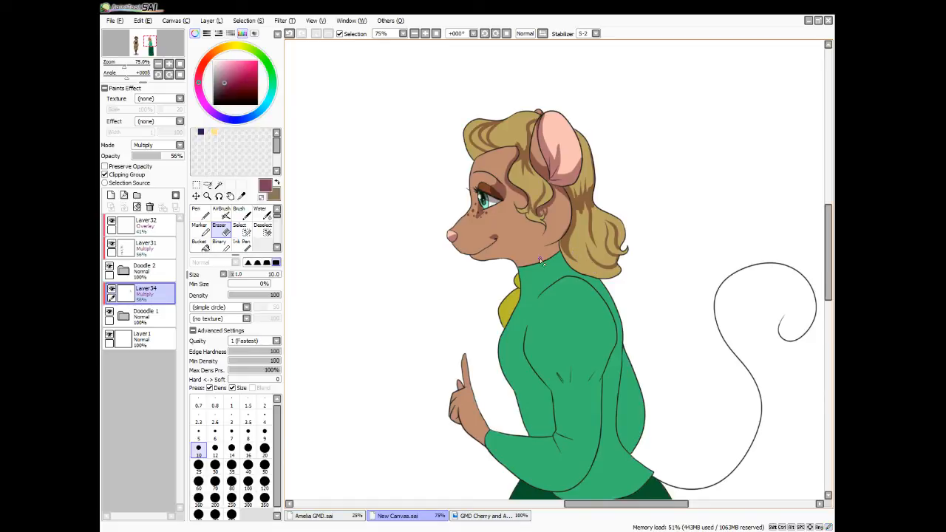
# Paint Pen shadows under the jaw, on the yellow neck ornament and along the front of the green collar
pyautogui.press('n')
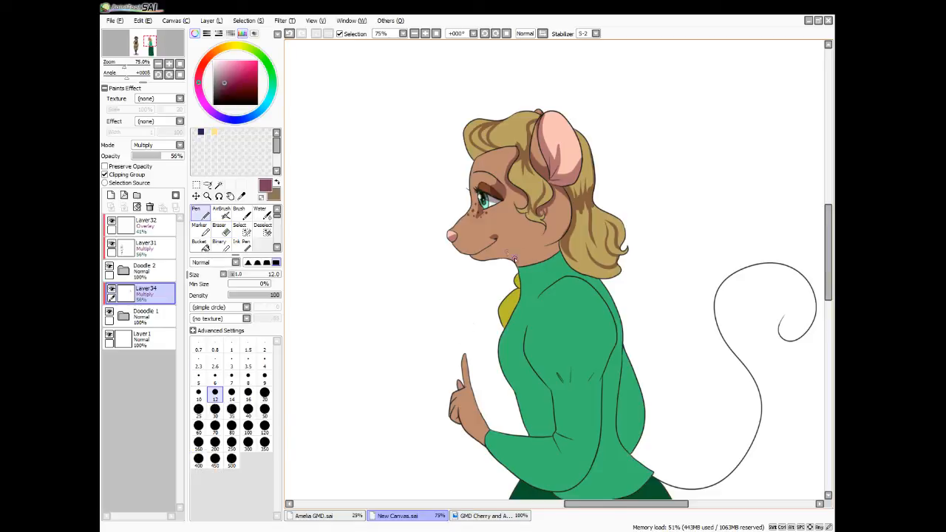
pyautogui.moveTo(499, 260); pyautogui.dragTo(543, 255)
pyautogui.moveTo(553, 249)
pyautogui.mouseDown()
pyautogui.moveTo(506, 262)
pyautogui.moveTo(549, 250)
pyautogui.moveTo(515, 267)
pyautogui.moveTo(533, 264)
pyautogui.moveTo(553, 250)
pyautogui.moveTo(523, 267)
pyautogui.moveTo(499, 329)
pyautogui.moveTo(507, 296)
pyautogui.moveTo(503, 325)
pyautogui.mouseUp()
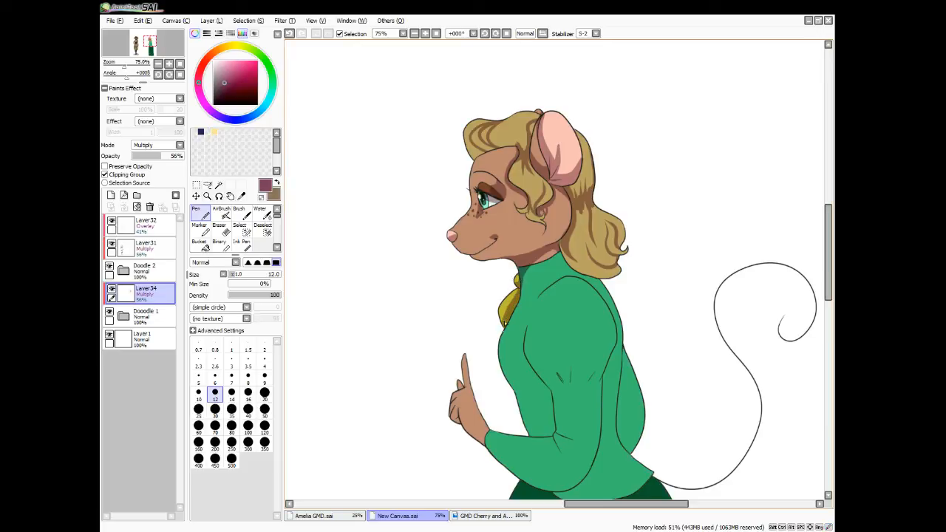
pyautogui.moveTo(526, 267)
pyautogui.mouseDown()
pyautogui.moveTo(520, 286)
pyautogui.moveTo(553, 249)
pyautogui.moveTo(529, 266)
pyautogui.mouseUp()
pyautogui.moveTo(529, 267); pyautogui.dragTo(521, 293)
pyautogui.moveTo(523, 287); pyautogui.dragTo(528, 266)
# Outline a shadow along the back and gathered lower edge of the puffed upper sleeve and fill it
pyautogui.scroll(-3, 567, 305)
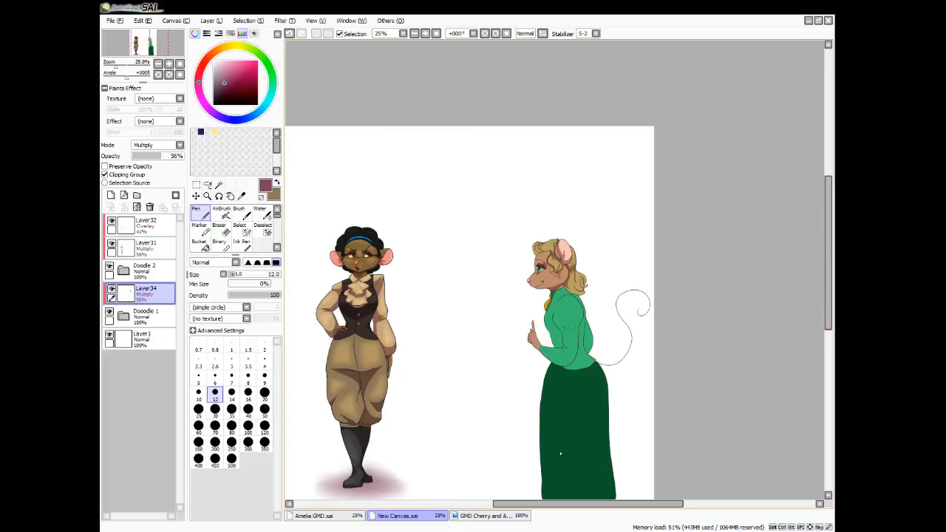
pyautogui.scroll(3, 549, 466)
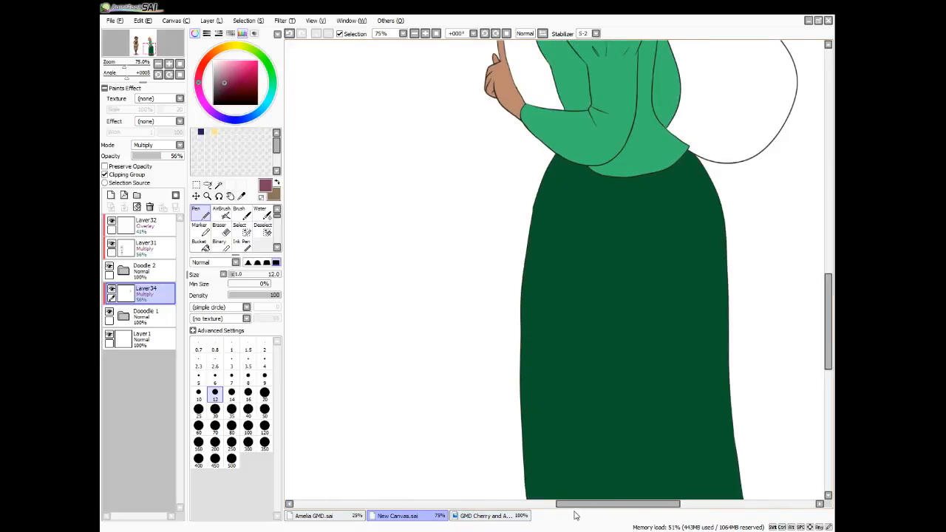
pyautogui.moveTo(573, 507); pyautogui.dragTo(589, 507)
pyautogui.moveTo(823, 344); pyautogui.dragTo(823, 289)
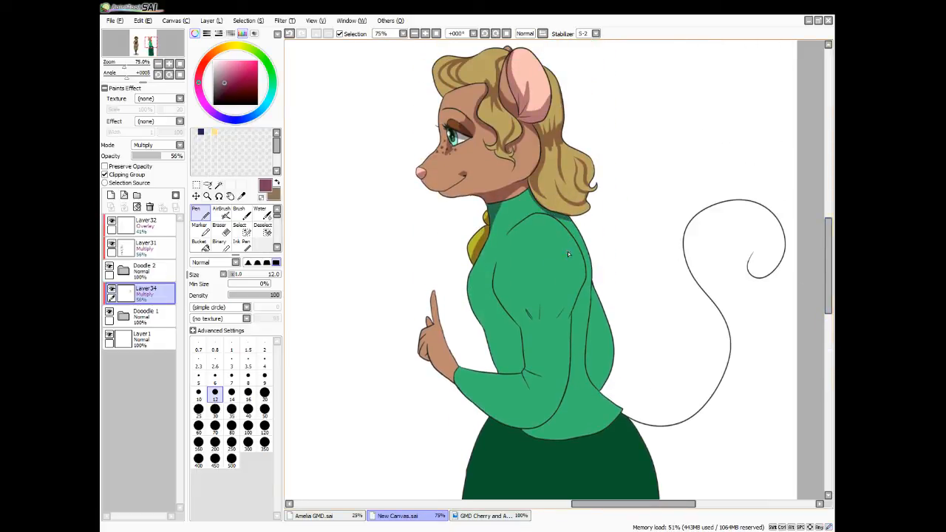
pyautogui.moveTo(551, 217)
pyautogui.mouseDown()
pyautogui.moveTo(565, 236)
pyautogui.moveTo(569, 282)
pyautogui.moveTo(546, 308)
pyautogui.mouseUp()
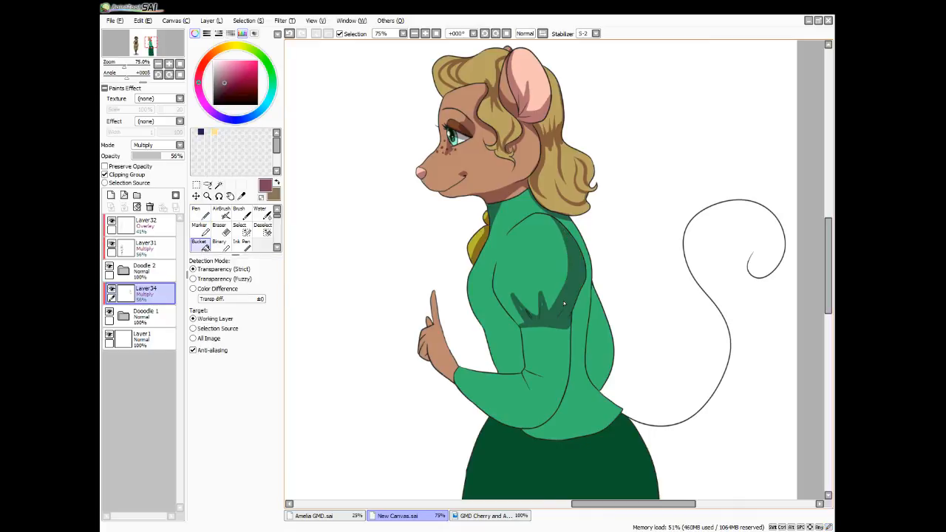
# Outline the blouse shadow behind the near arm, select it and the adjoining back section, and fill both with the shadow colour
pyautogui.press('n')
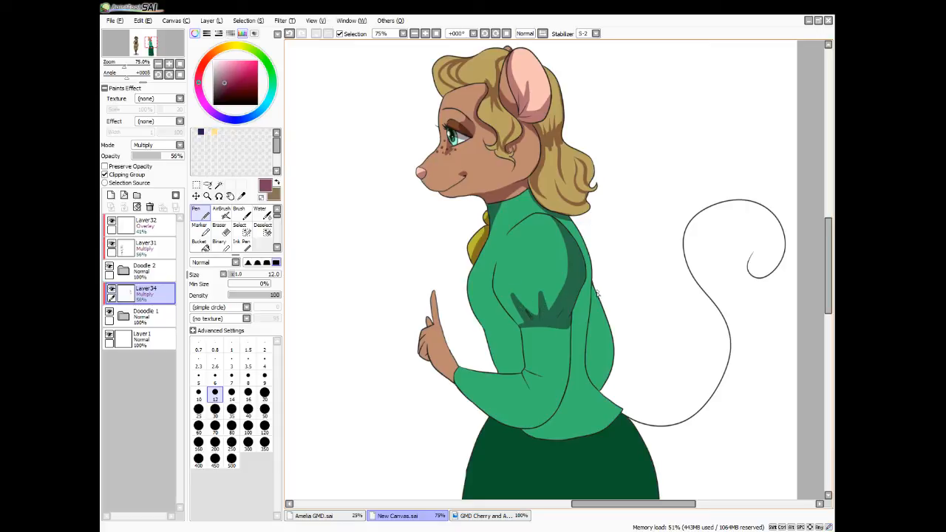
pyautogui.moveTo(592, 284)
pyautogui.mouseDown()
pyautogui.moveTo(570, 351)
pyautogui.moveTo(598, 389)
pyautogui.mouseUp()
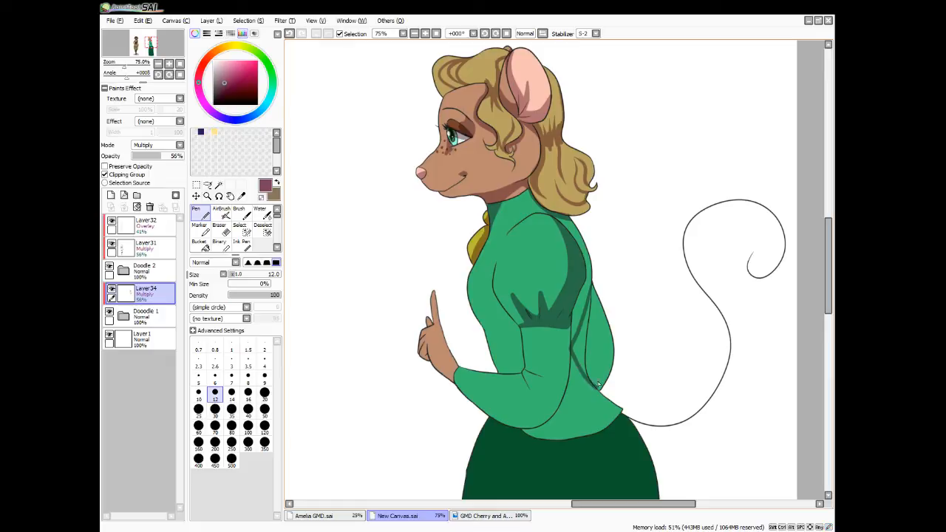
pyautogui.click(218, 185)
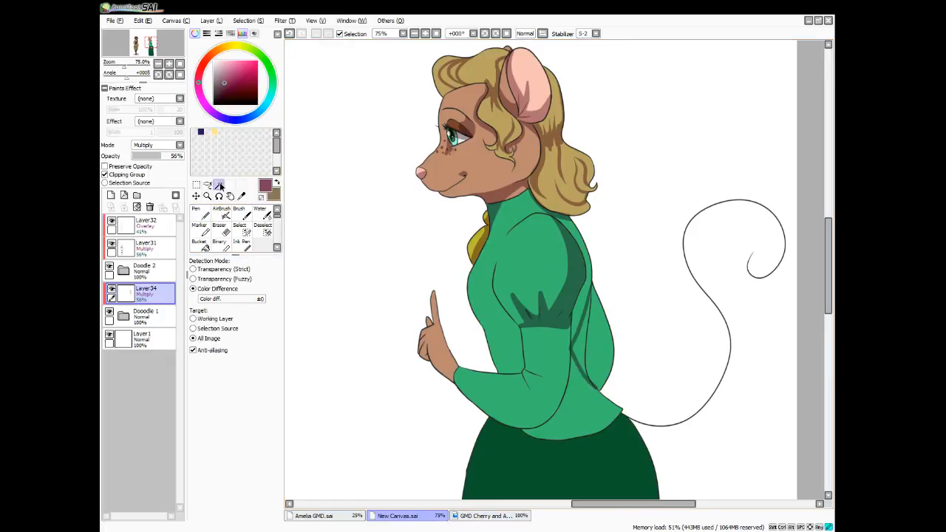
pyautogui.click(582, 344)
pyautogui.click(593, 348)
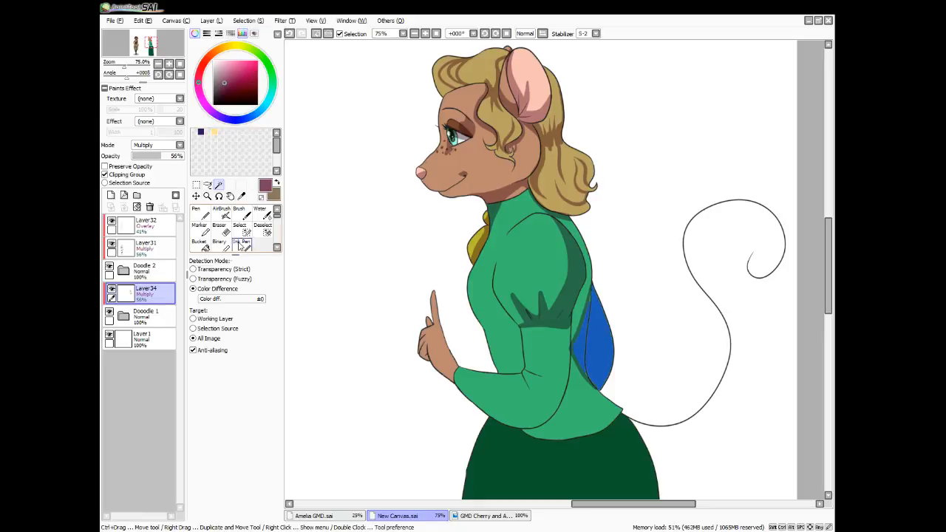
pyautogui.click(239, 230)
pyautogui.moveTo(592, 288); pyautogui.dragTo(585, 346)
pyautogui.moveTo(586, 360)
pyautogui.mouseDown()
pyautogui.moveTo(597, 388)
pyautogui.moveTo(588, 376)
pyautogui.mouseUp()
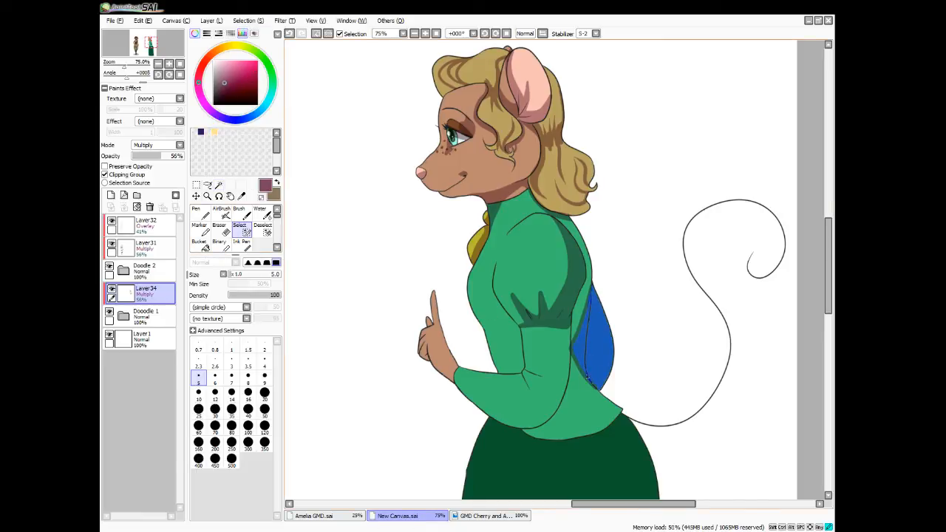
pyautogui.moveTo(592, 290); pyautogui.dragTo(591, 303)
pyautogui.press('e')
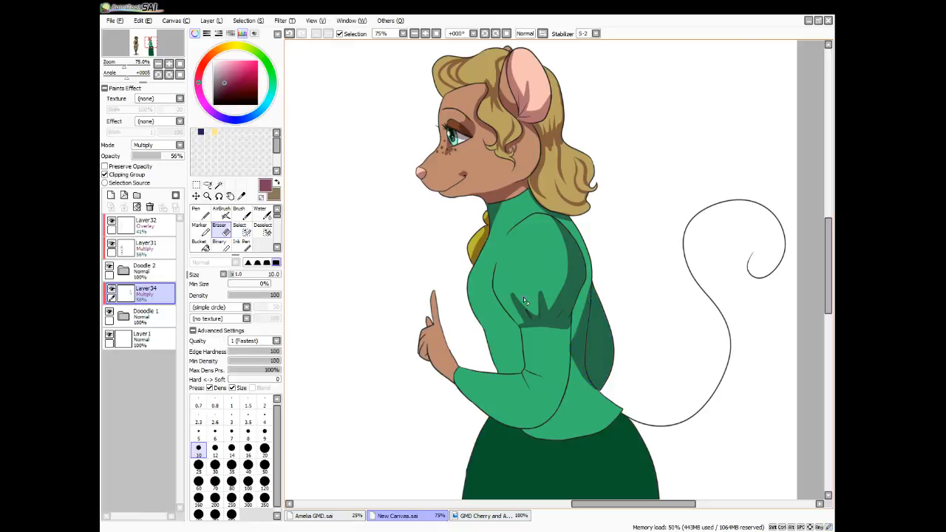
# Paint Pen shadows under the bust, on the sleeve below the gathers and on the blouse behind the near forearm
pyautogui.press('n')
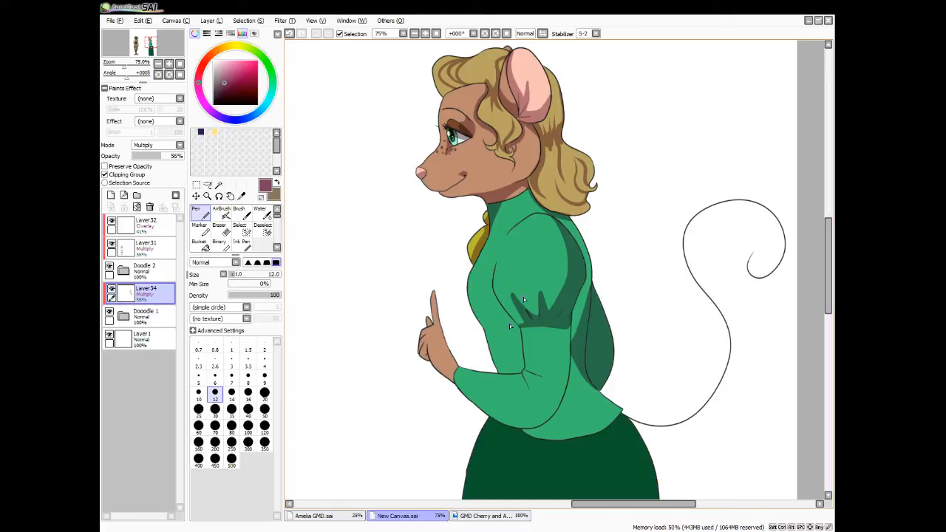
pyautogui.moveTo(468, 288); pyautogui.dragTo(518, 326)
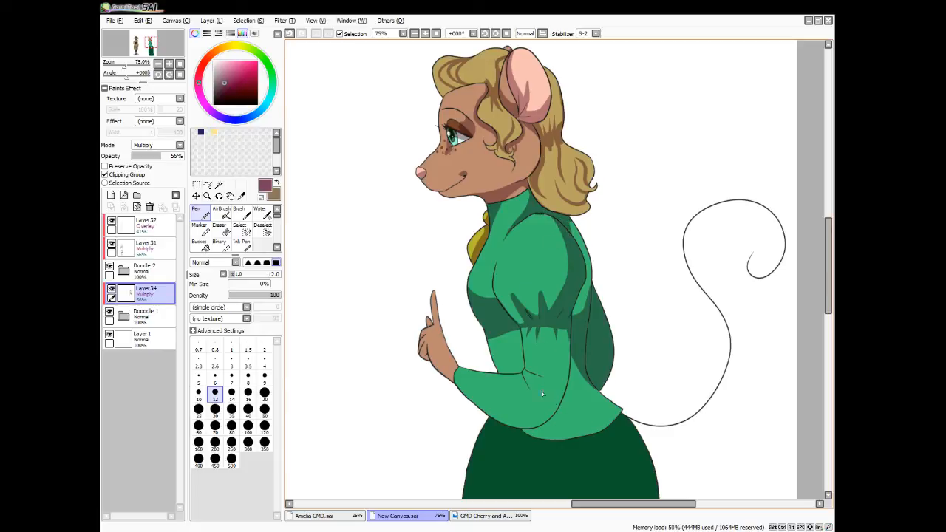
pyautogui.moveTo(573, 347)
pyautogui.mouseDown()
pyautogui.moveTo(565, 423)
pyautogui.moveTo(550, 437)
pyautogui.moveTo(523, 431)
pyautogui.moveTo(561, 409)
pyautogui.moveTo(574, 345)
pyautogui.moveTo(551, 431)
pyautogui.moveTo(569, 397)
pyautogui.moveTo(548, 437)
pyautogui.moveTo(564, 401)
pyautogui.moveTo(535, 433)
pyautogui.mouseUp()
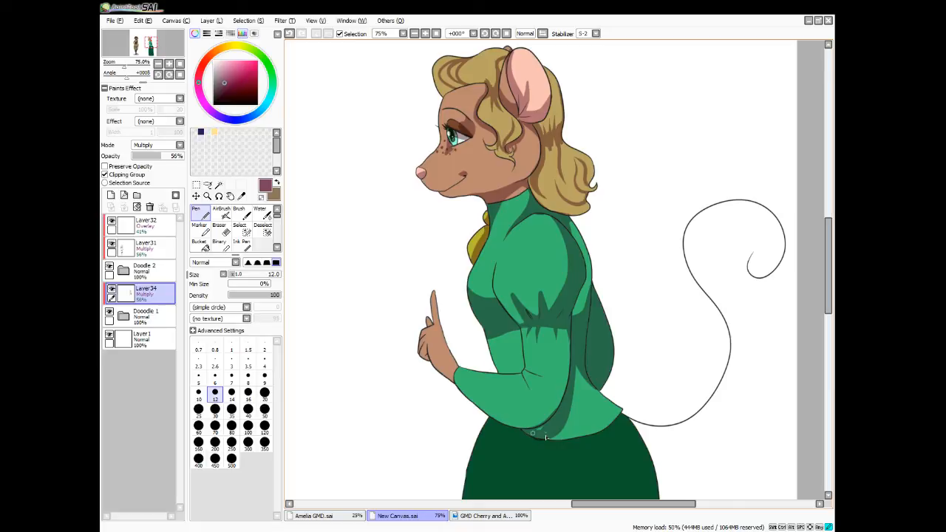
# Shade the lower sleeve around the elbow and along the underside of the forearm, redoing the forearm stroke
pyautogui.moveTo(534, 432); pyautogui.dragTo(564, 328)
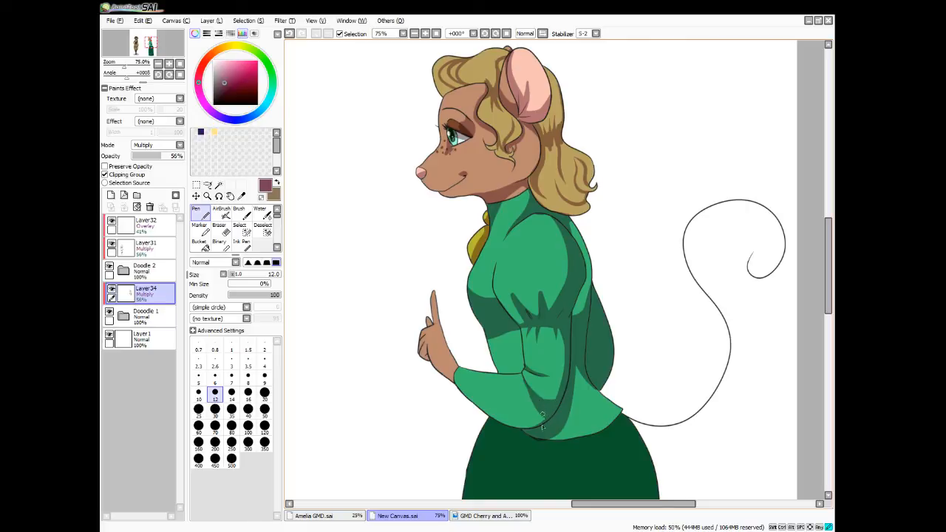
pyautogui.moveTo(543, 413); pyautogui.dragTo(517, 429)
pyautogui.moveTo(455, 383)
pyautogui.mouseDown()
pyautogui.moveTo(503, 414)
pyautogui.moveTo(531, 415)
pyautogui.mouseUp()
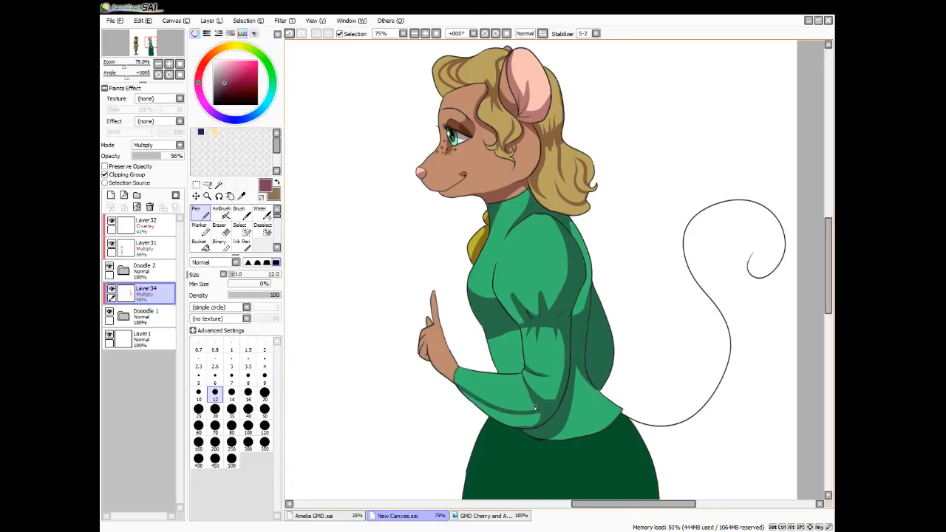
pyautogui.hotkey('ctrl', 'z')
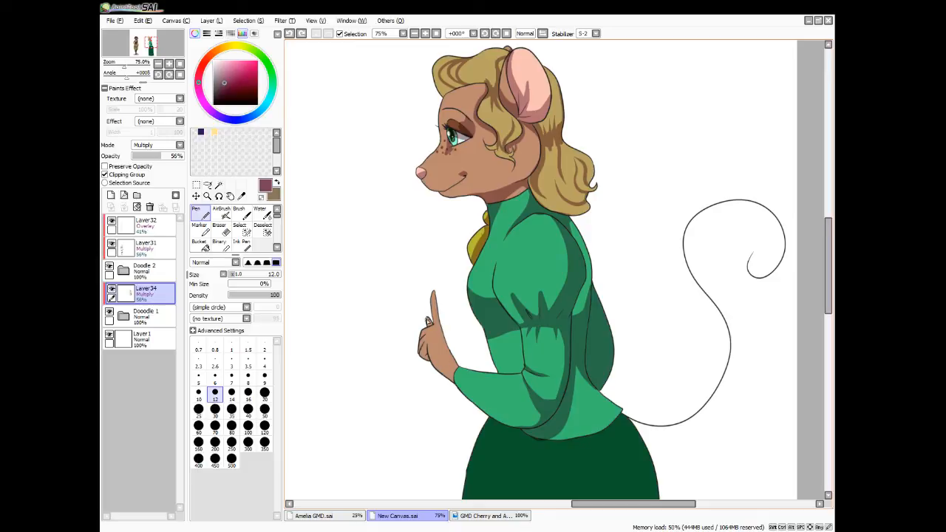
pyautogui.moveTo(455, 383)
pyautogui.mouseDown()
pyautogui.moveTo(500, 425)
pyautogui.moveTo(531, 419)
pyautogui.moveTo(466, 399)
pyautogui.moveTo(491, 420)
pyautogui.moveTo(551, 410)
pyautogui.mouseUp()
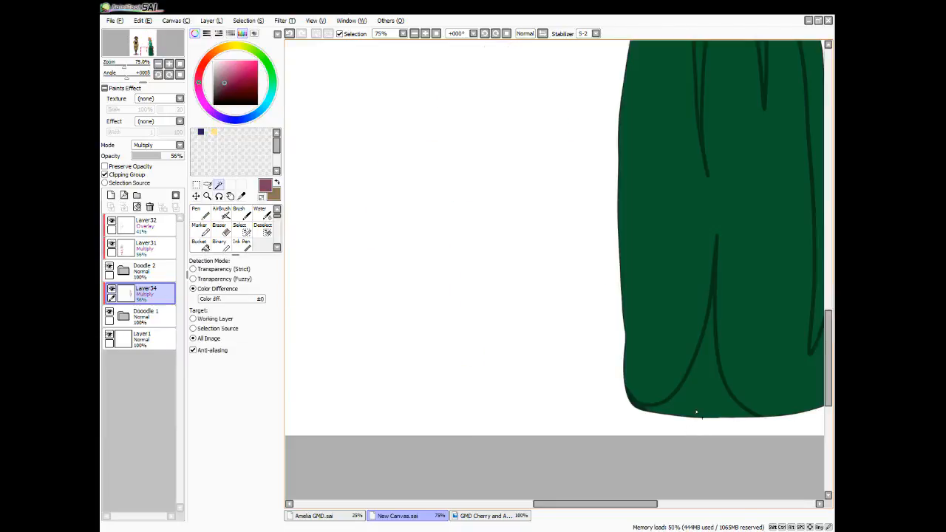
# Select the outlined fold areas at the skirt's waist, back edge and hem, and fill them with the shadow colour
pyautogui.click(696, 410)
pyautogui.moveTo(598, 506); pyautogui.dragTo(639, 509)
pyautogui.click(664, 333)
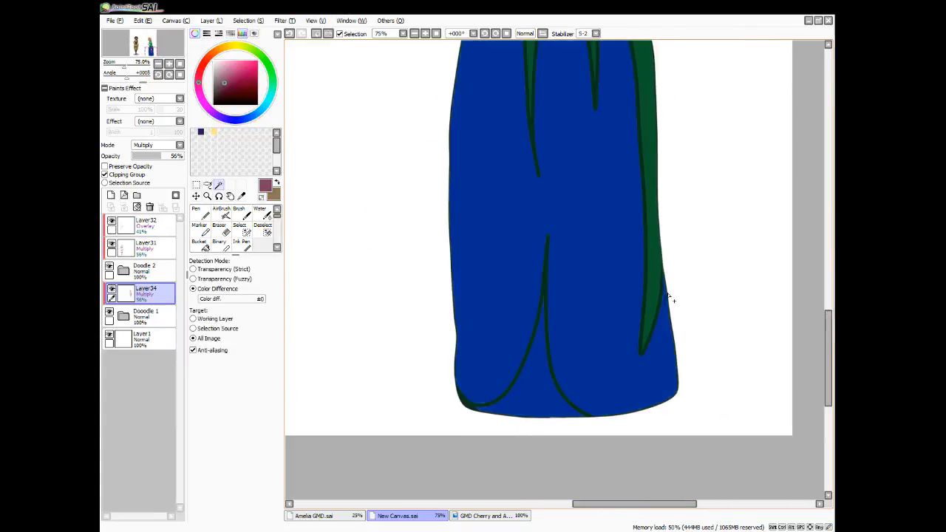
pyautogui.hotkey('ctrl', 'z')
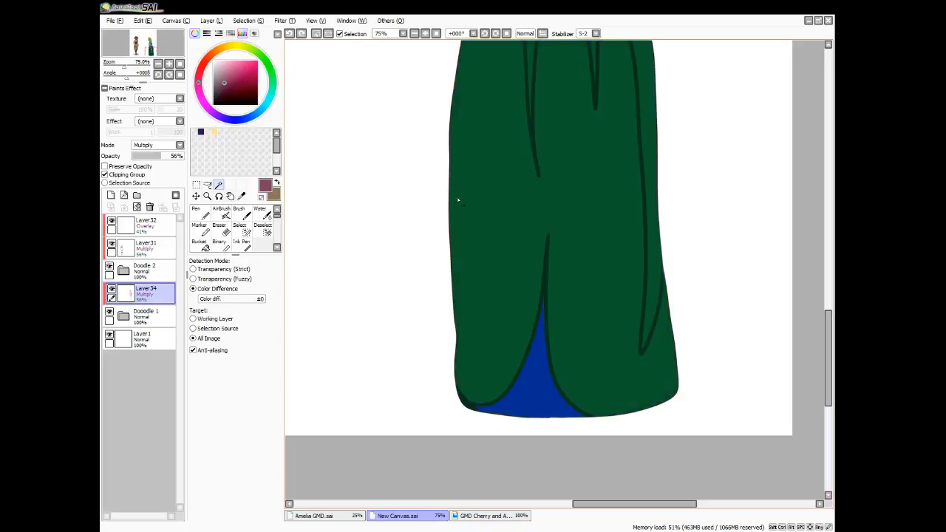
pyautogui.click(653, 254)
pyautogui.scroll(3, 591, 181)
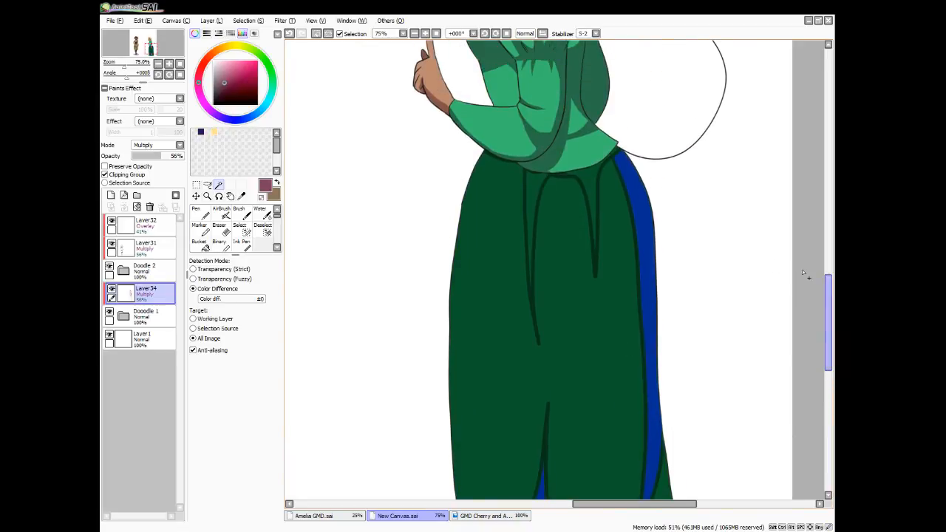
pyautogui.click(590, 178)
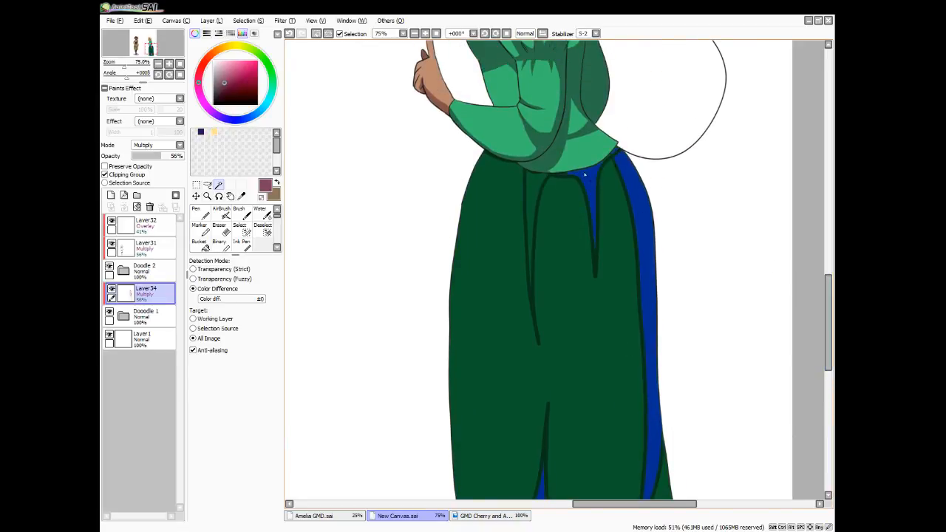
pyautogui.click(535, 189)
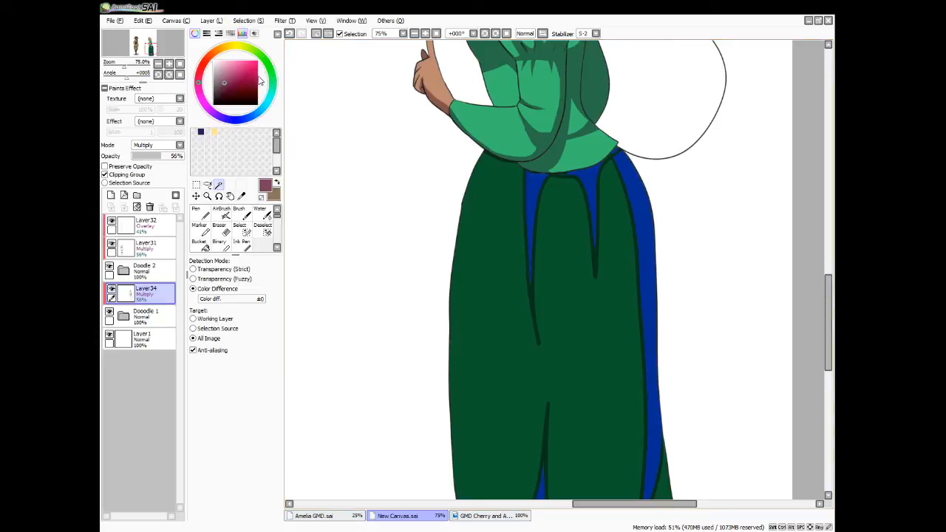
pyautogui.click(199, 243)
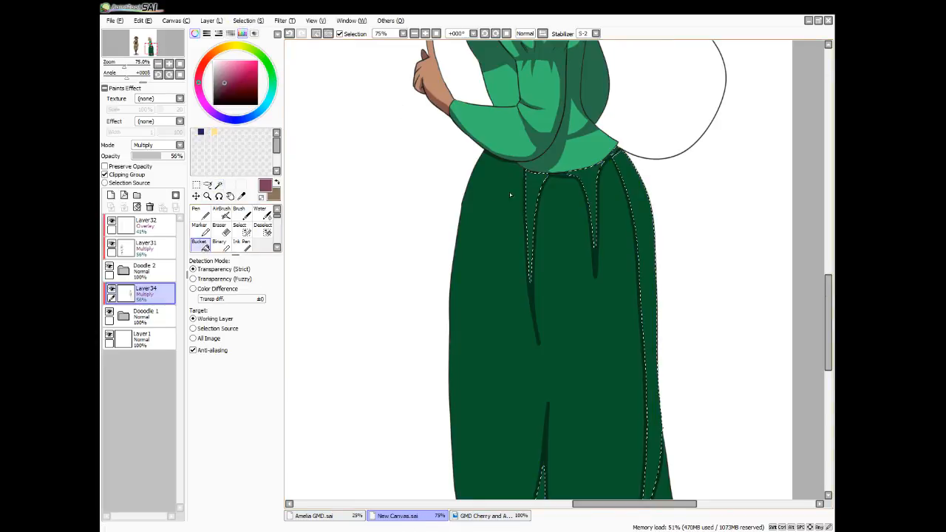
pyautogui.click(618, 186)
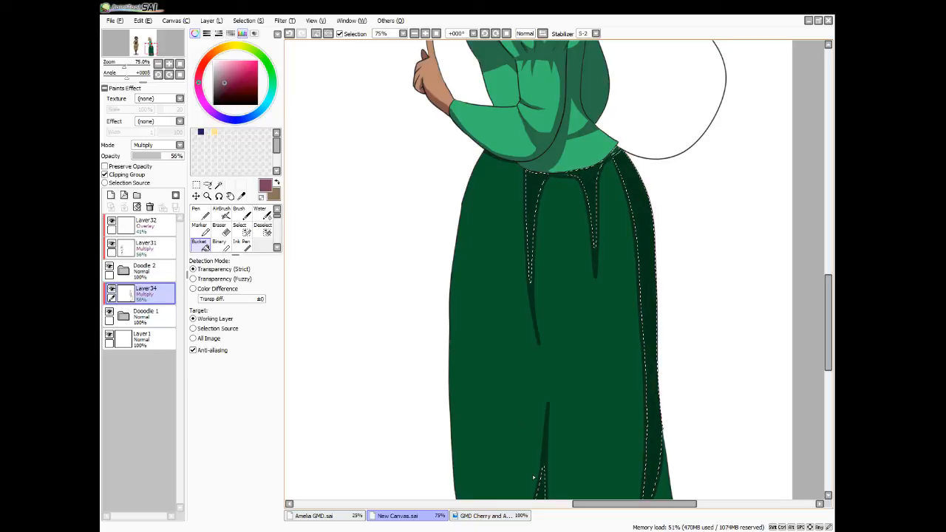
pyautogui.hotkey('ctrl', 'd')
# Extend the skirt's back fold shadow to a tapered tip near the hem and touch up the shadow beneath the forearm
pyautogui.press('n')
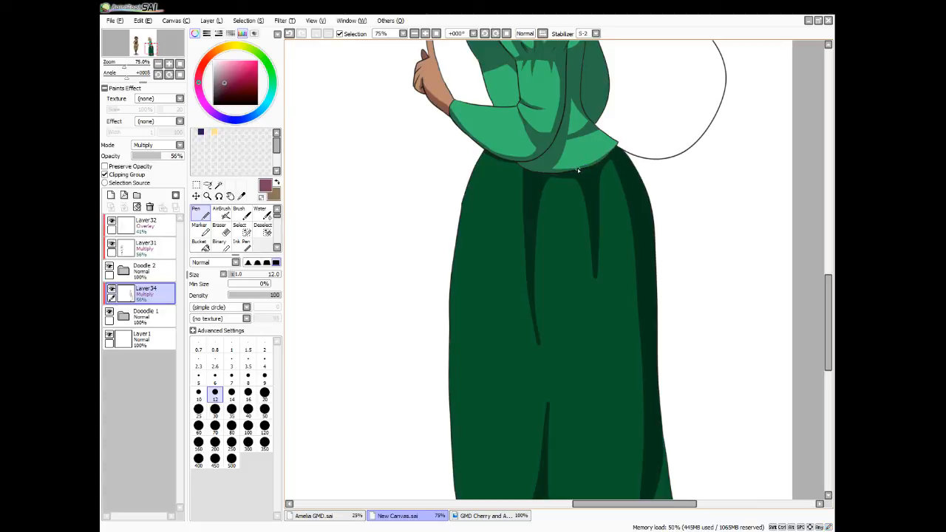
pyautogui.scroll(-5, 607, 360)
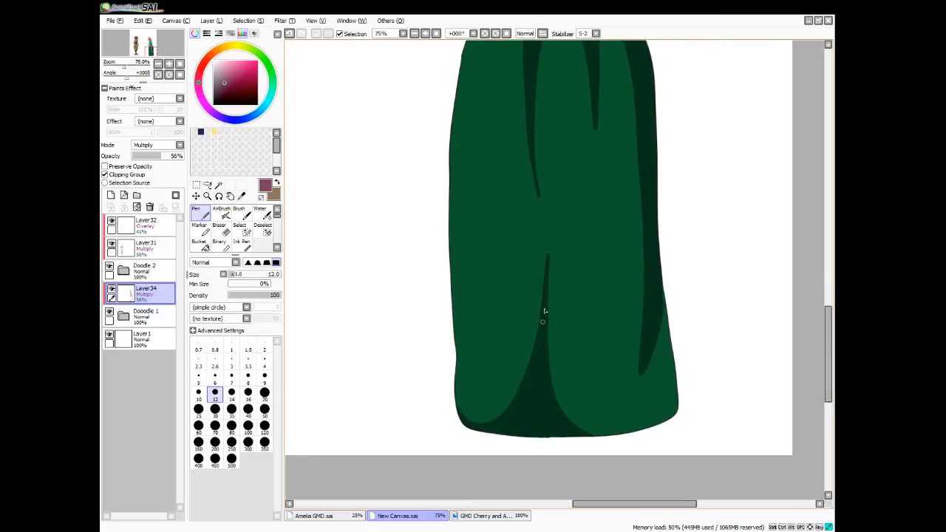
pyautogui.moveTo(633, 391); pyautogui.dragTo(666, 301)
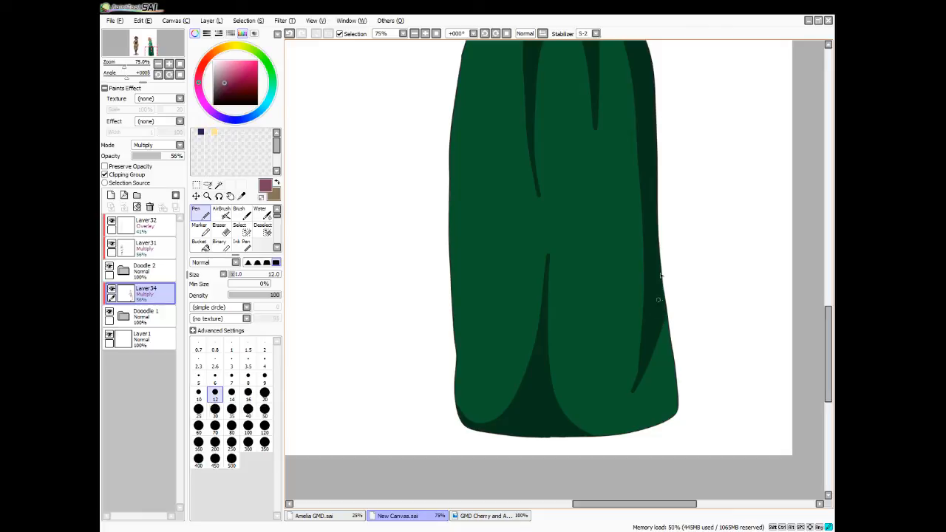
pyautogui.moveTo(823, 346); pyautogui.dragTo(822, 293)
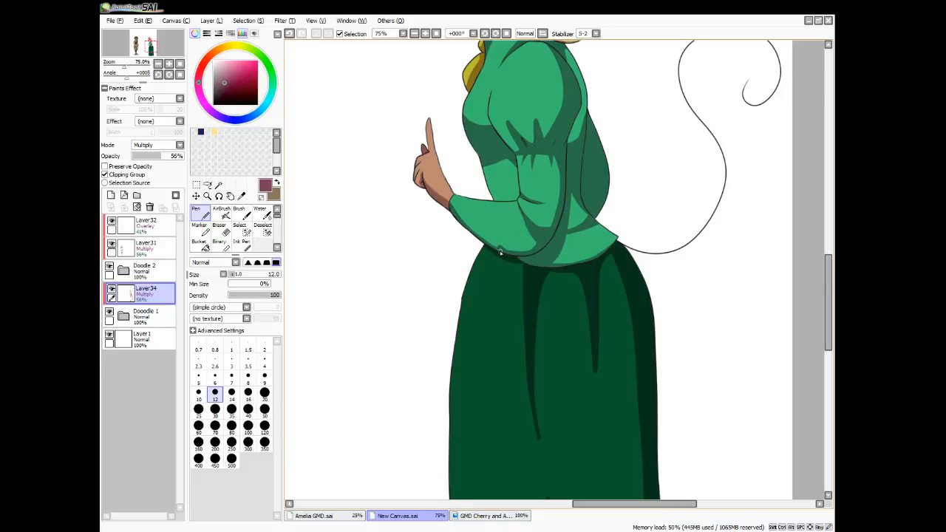
pyautogui.press('e')
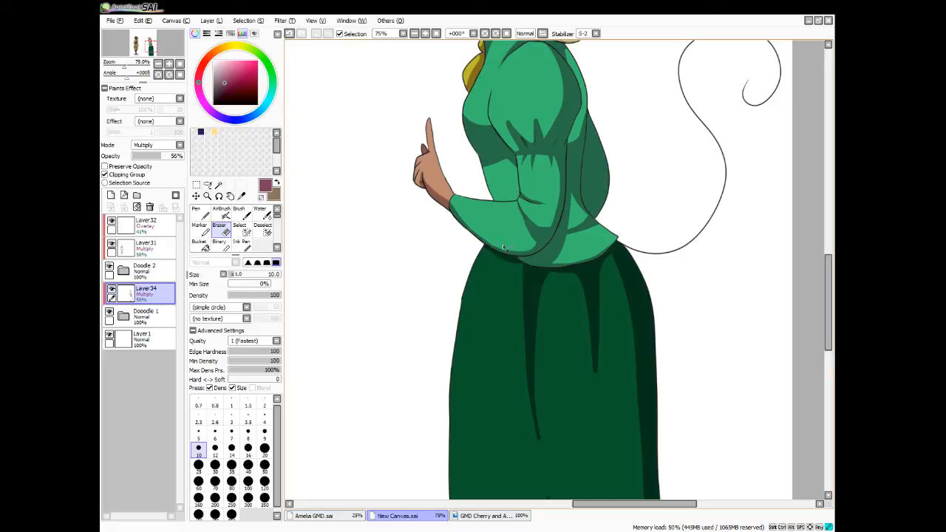
pyautogui.press('n')
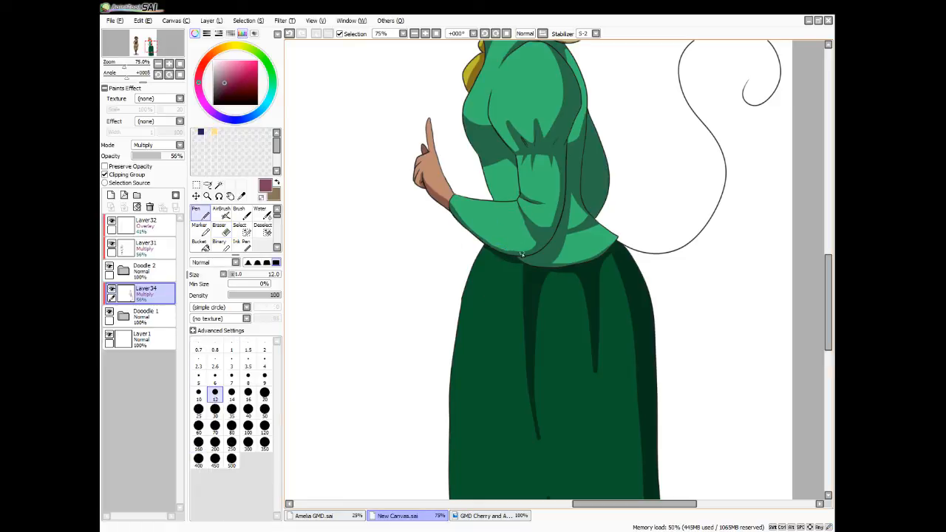
pyautogui.moveTo(489, 251); pyautogui.dragTo(524, 267)
# Create a layer above the shadow layer, clip it, and set it to Overlay at 43% opacity
pyautogui.scroll(-4, 594, 248)
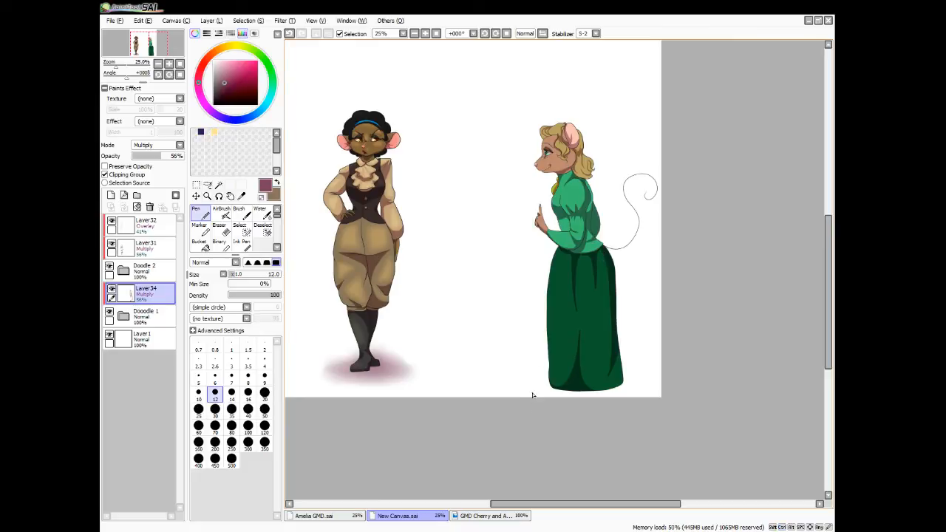
pyautogui.click(111, 195)
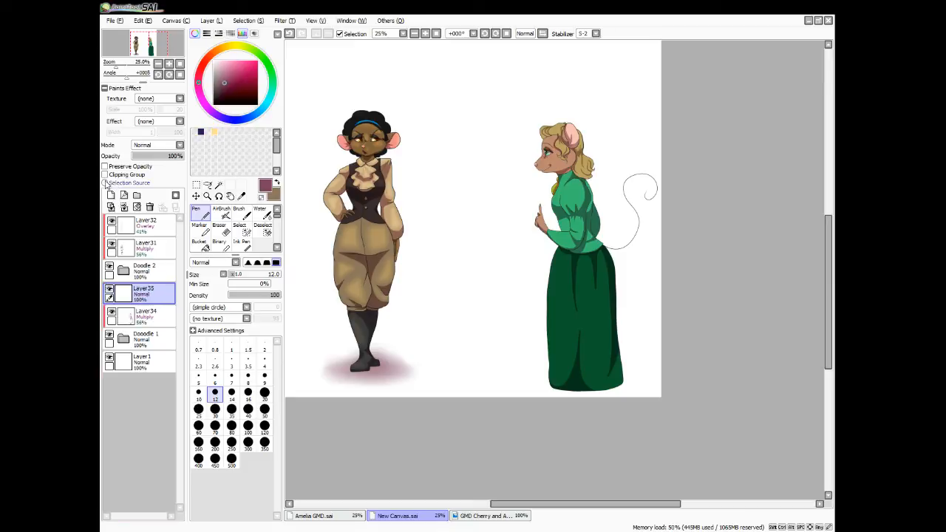
pyautogui.click(105, 174)
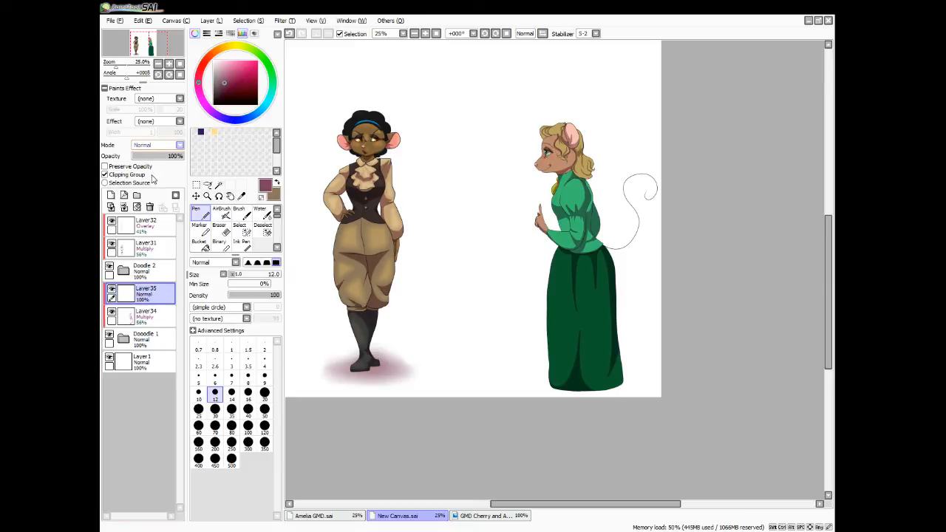
pyautogui.click(152, 178)
pyautogui.moveTo(168, 157); pyautogui.dragTo(154, 157)
# Paint light yellow highlights on the cheek, muzzle and brow area, and start softening them above the eye with Blur
pyautogui.click(214, 132)
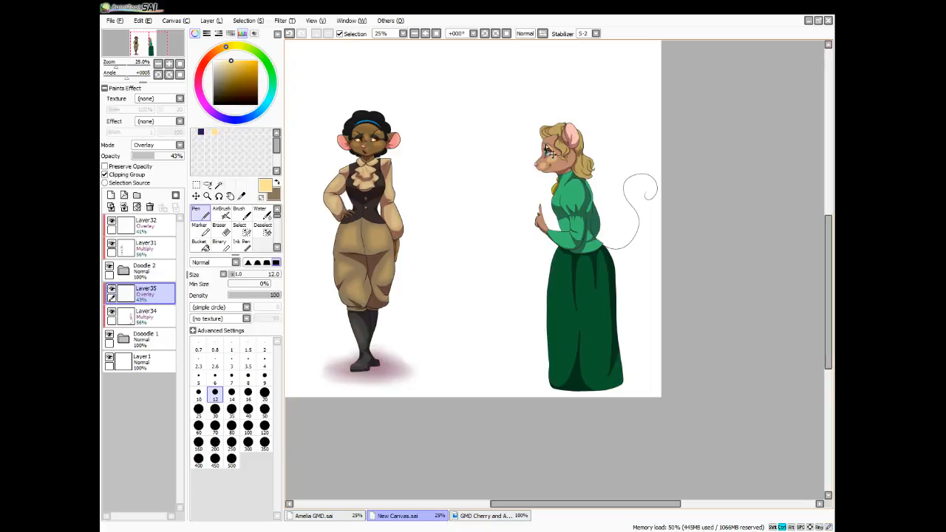
pyautogui.scroll(5, 545, 144)
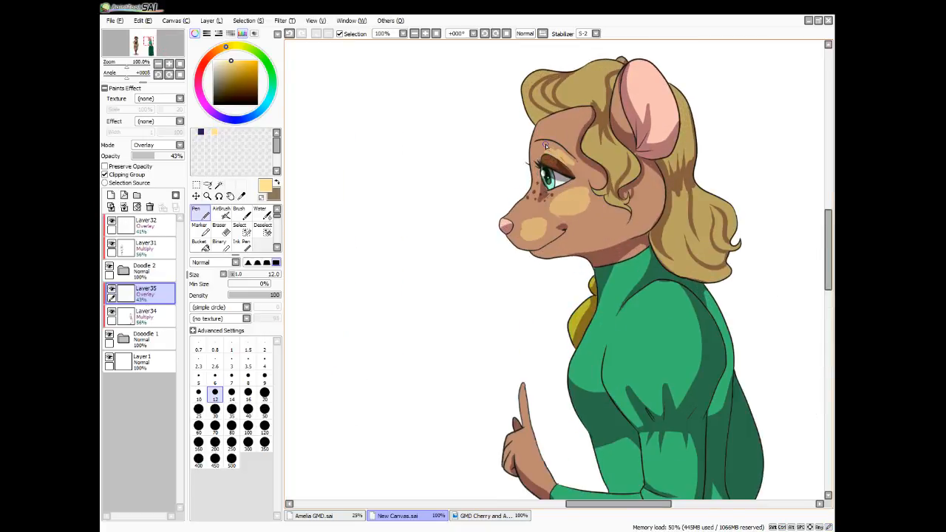
pyautogui.moveTo(574, 158); pyautogui.dragTo(556, 153)
pyautogui.scroll(-2, 243, 229)
pyautogui.click(258, 245)
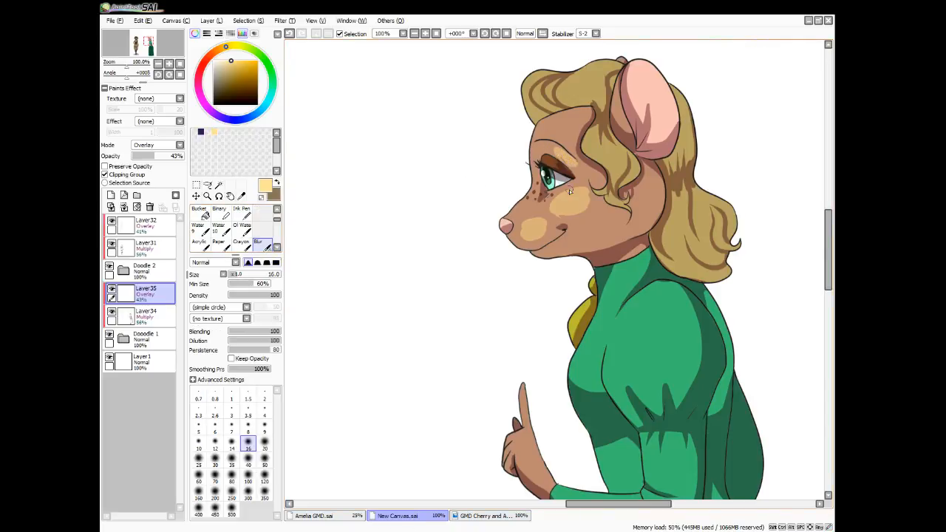
pyautogui.moveTo(566, 162)
pyautogui.mouseDown()
pyautogui.moveTo(581, 169)
pyautogui.moveTo(556, 148)
pyautogui.moveTo(580, 176)
pyautogui.mouseUp()
# Add a highlight on the eyelid and blend the forehead, muzzle and cheek highlights with Blur
pyautogui.press('n')
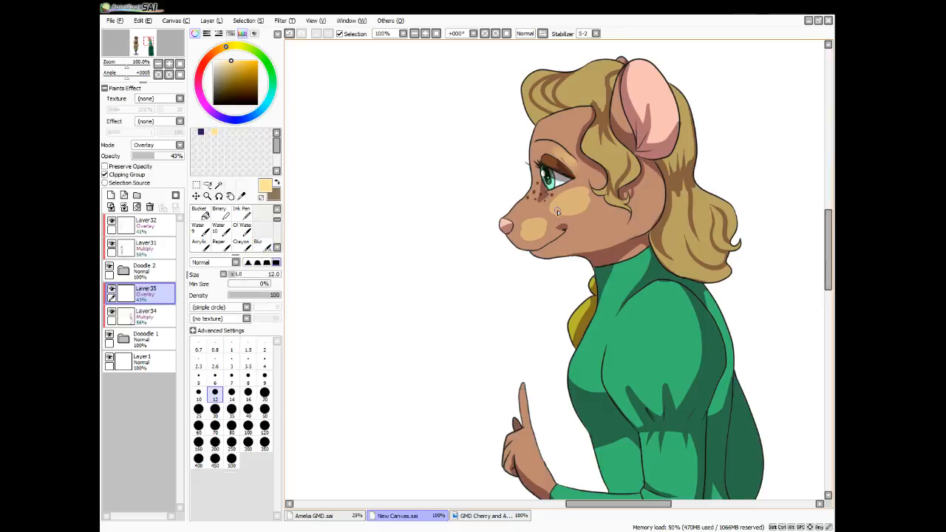
pyautogui.moveTo(549, 157); pyautogui.dragTo(555, 187)
pyautogui.click(263, 246)
pyautogui.moveTo(555, 128)
pyautogui.mouseDown()
pyautogui.moveTo(546, 155)
pyautogui.moveTo(541, 126)
pyautogui.mouseUp()
pyautogui.moveTo(515, 213)
pyautogui.mouseDown()
pyautogui.moveTo(532, 179)
pyautogui.moveTo(508, 221)
pyautogui.moveTo(506, 212)
pyautogui.mouseUp()
# Paint light yellow highlights on the hair curls and the side of the head below the ear, and blur them
pyautogui.press('n')
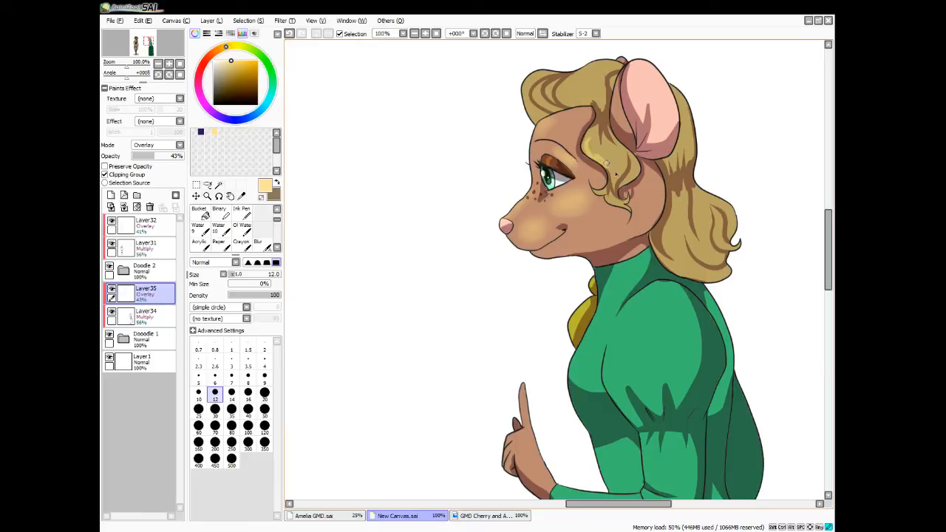
pyautogui.moveTo(606, 164)
pyautogui.mouseDown()
pyautogui.moveTo(607, 147)
pyautogui.moveTo(623, 161)
pyautogui.mouseUp()
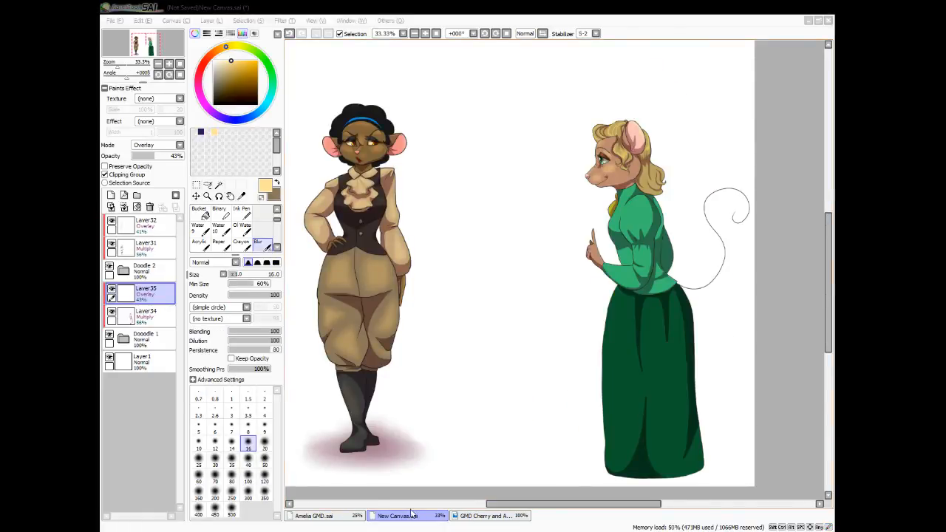
pyautogui.click(521, 508)
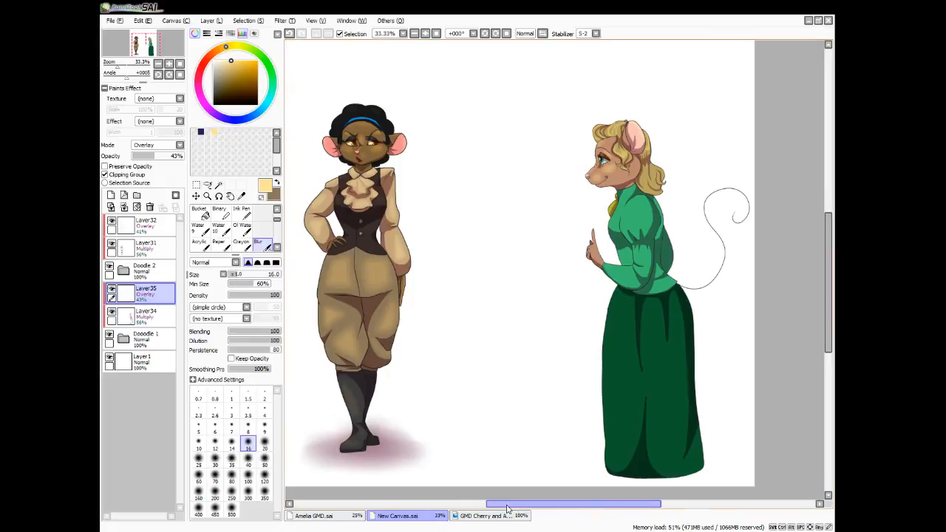
pyautogui.moveTo(521, 508); pyautogui.dragTo(540, 509)
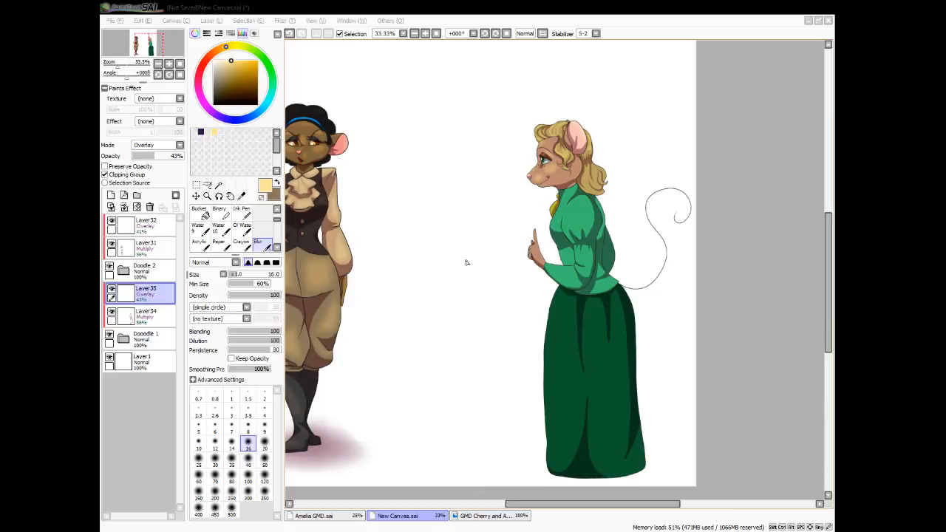
pyautogui.click(768, 330)
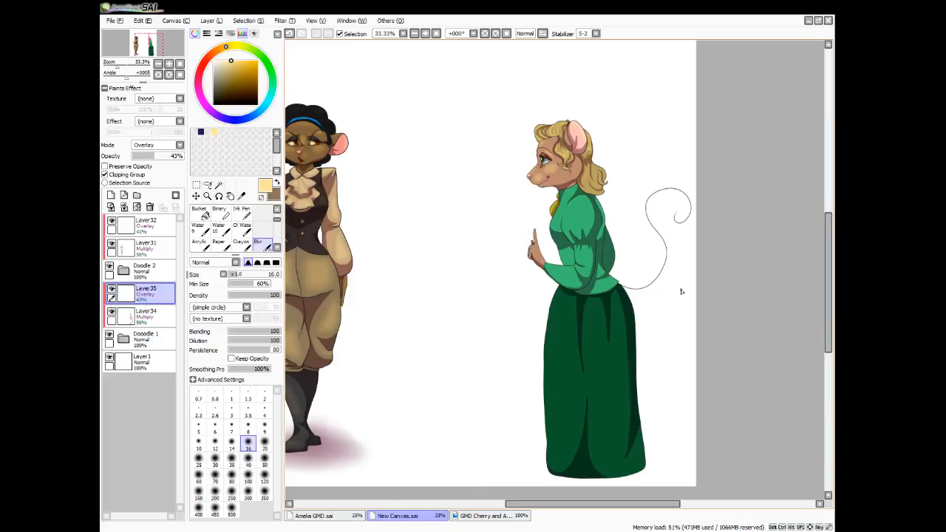
pyautogui.press('n')
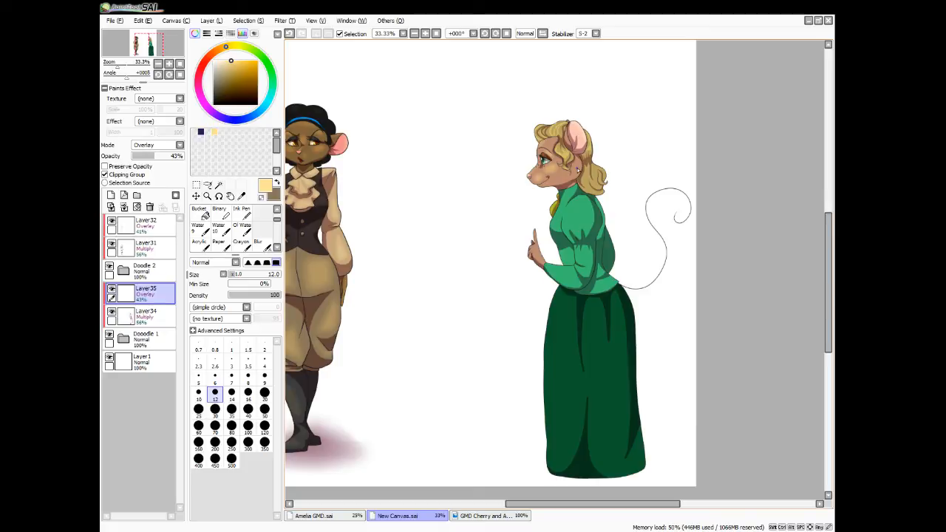
pyautogui.press('b')
pyautogui.moveTo(578, 169); pyautogui.dragTo(574, 179)
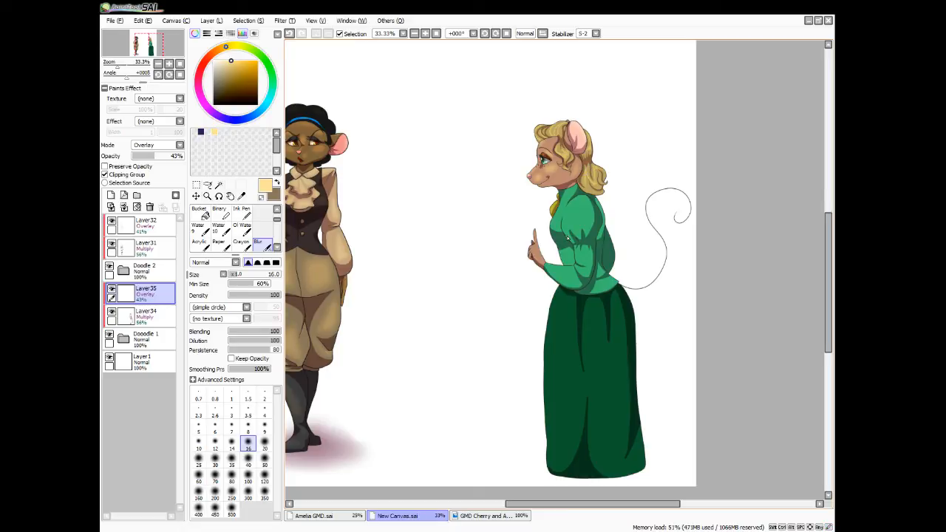
# Paint highlights on the blouse's puffed sleeve with a size 35 Pen and soften them with Blur at size 40
pyautogui.press('n')
pyautogui.press(']')
pyautogui.press(']')
pyautogui.press(']')
pyautogui.press(']')
pyautogui.press(']')
pyautogui.press(']')
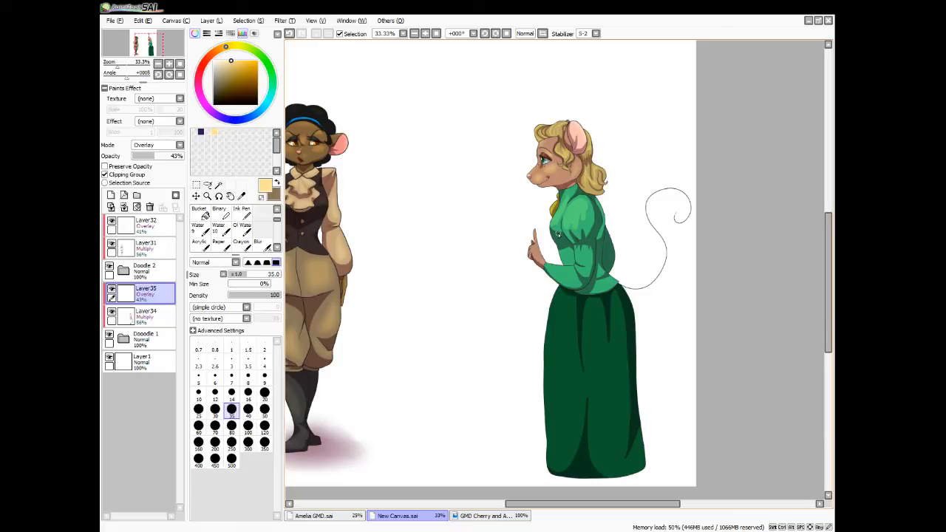
pyautogui.click(258, 241)
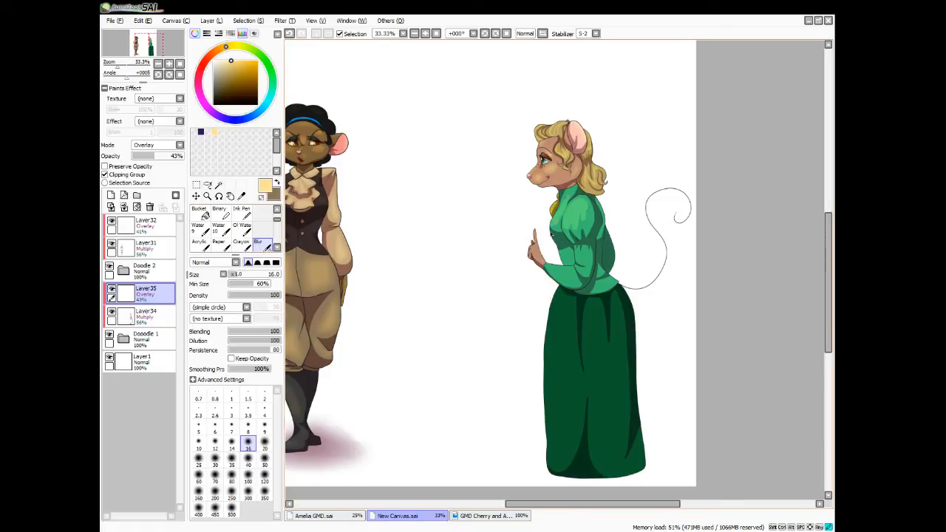
pyautogui.press(']')
pyautogui.press(']')
pyautogui.press(']')
pyautogui.press(']')
pyautogui.press(']')
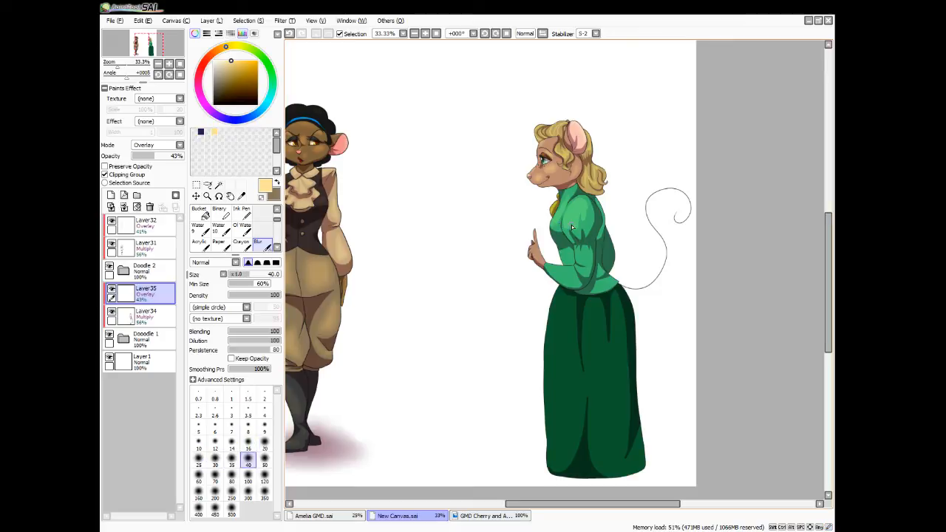
pyautogui.moveTo(568, 200)
pyautogui.mouseDown()
pyautogui.moveTo(549, 227)
pyautogui.moveTo(565, 232)
pyautogui.moveTo(573, 216)
pyautogui.moveTo(574, 237)
pyautogui.moveTo(588, 216)
pyautogui.moveTo(584, 195)
pyautogui.moveTo(583, 226)
pyautogui.moveTo(584, 201)
pyautogui.moveTo(602, 225)
pyautogui.mouseUp()
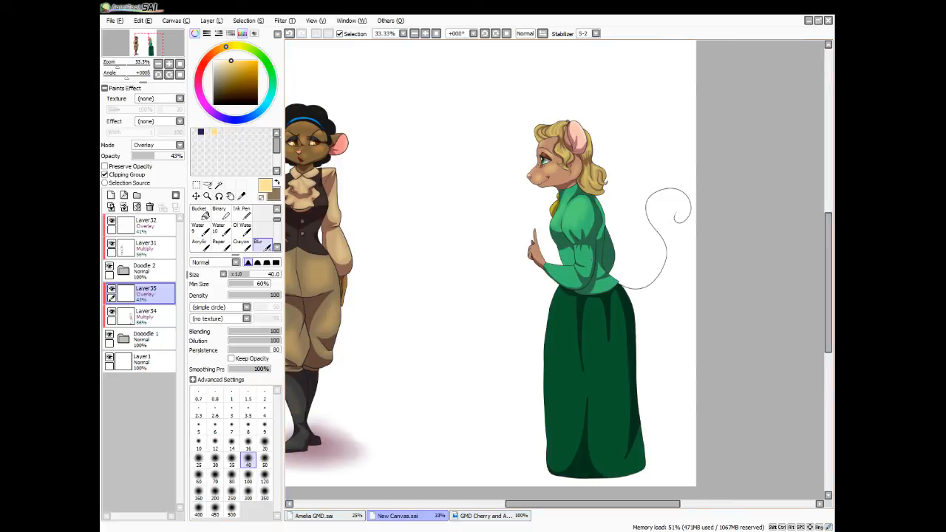